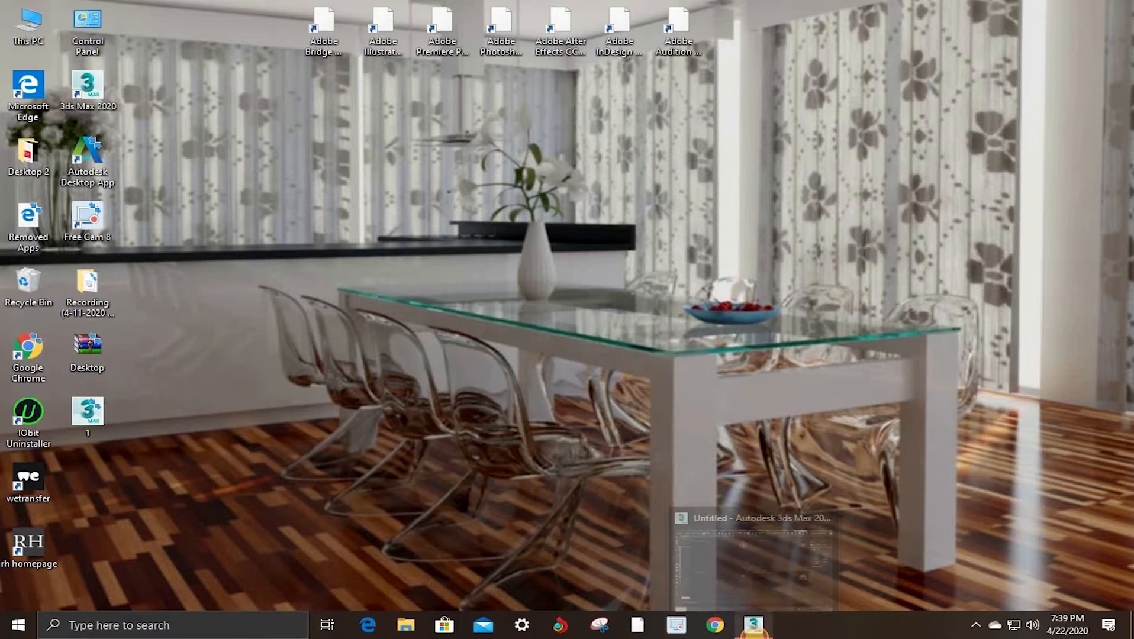
Step: Switch to 3ds Max and create a box about 65 long, 80 wide and 50 high, viewed in a maximized Perspective viewport
click(753, 626)
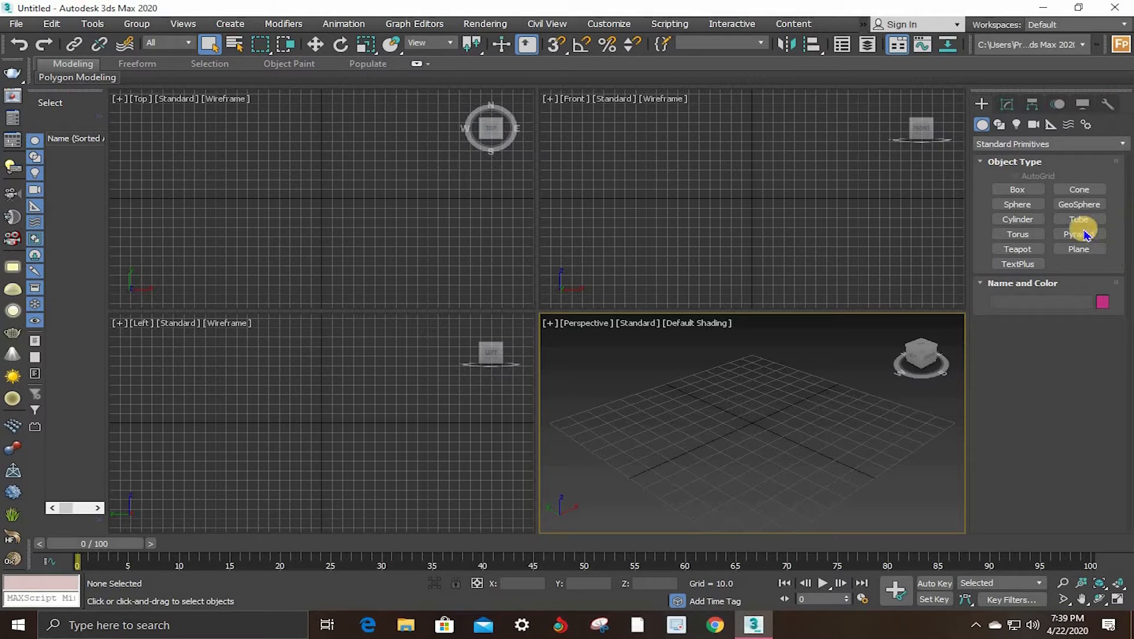
click(1018, 189)
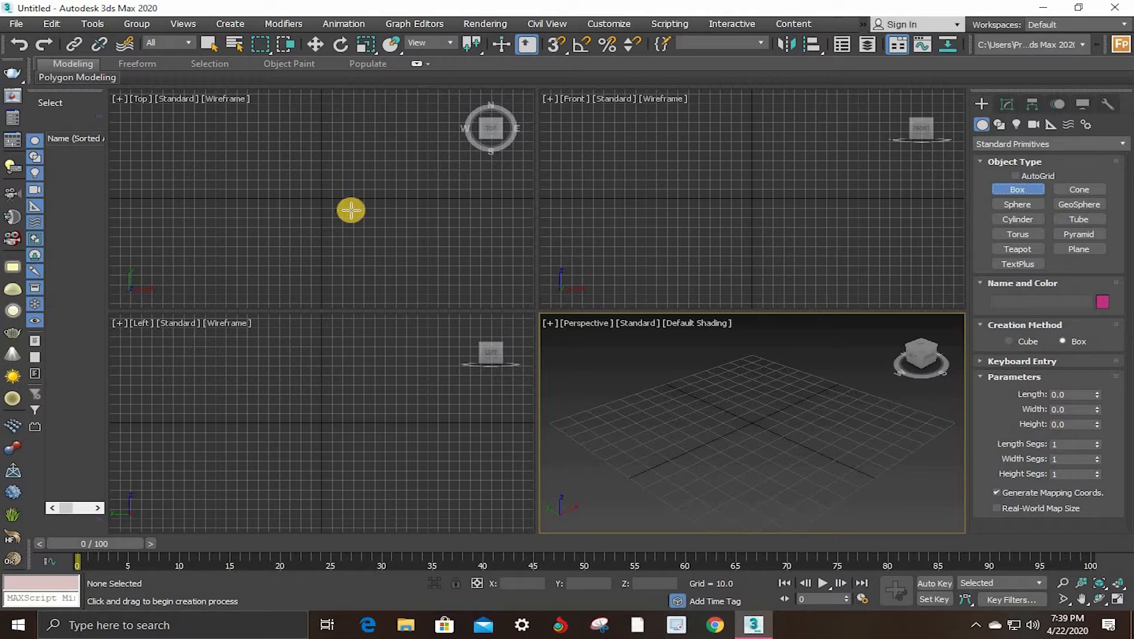
drag(287, 187, 372, 248)
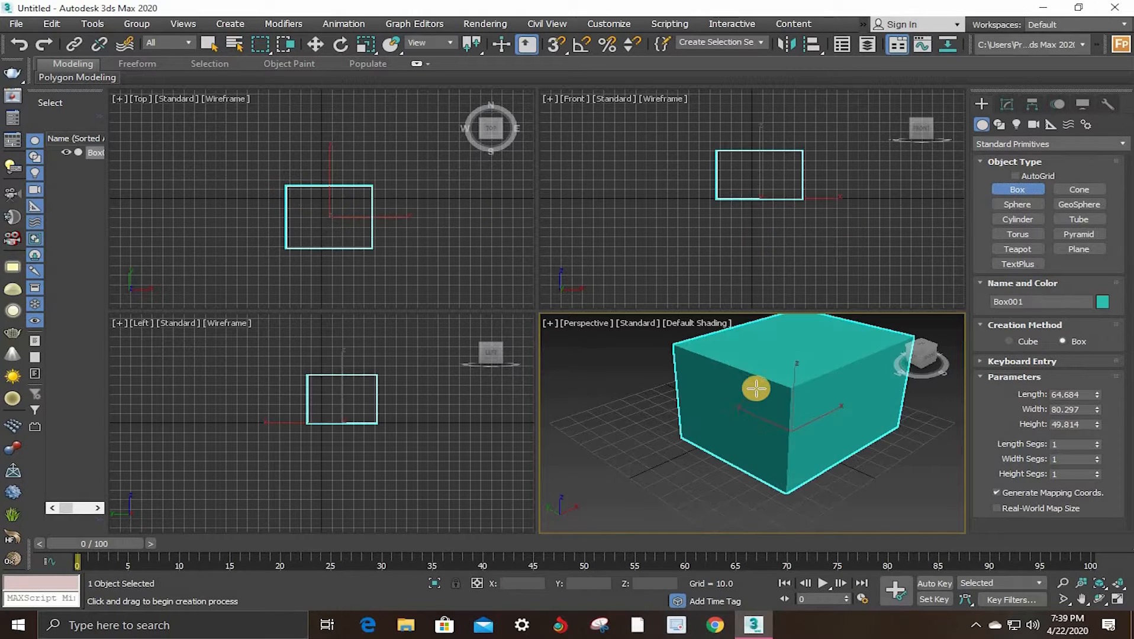
click(752, 387)
key(alt+w)
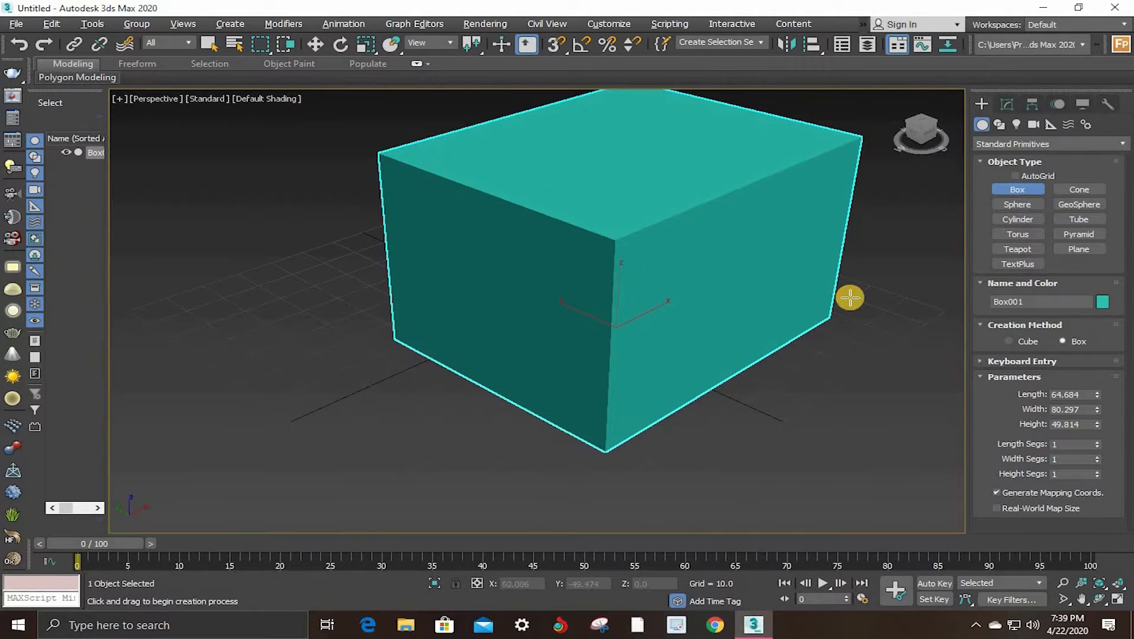
key(q)
Step: Raise the box's length segments to 34 in its parameters
click(1006, 105)
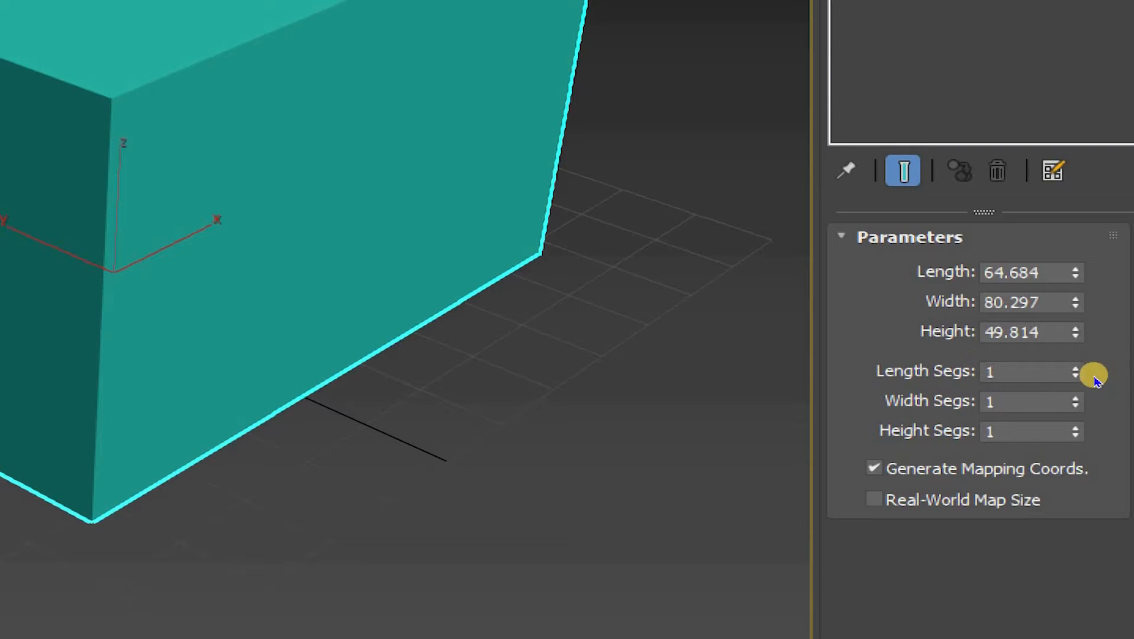
drag(1093, 371, 1026, 349)
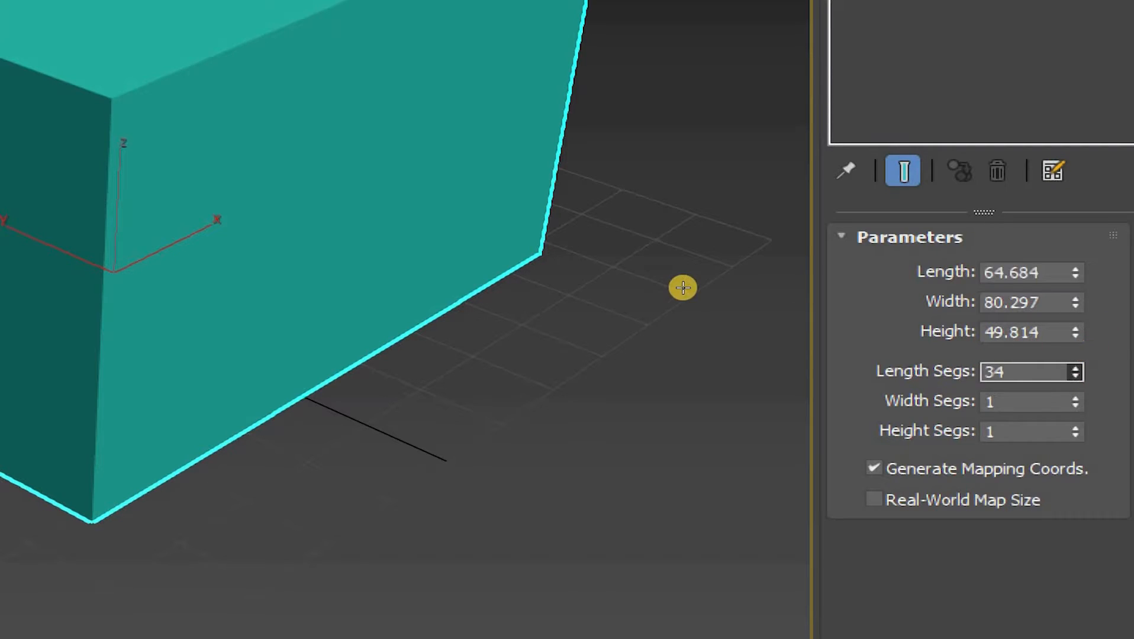
key(z)
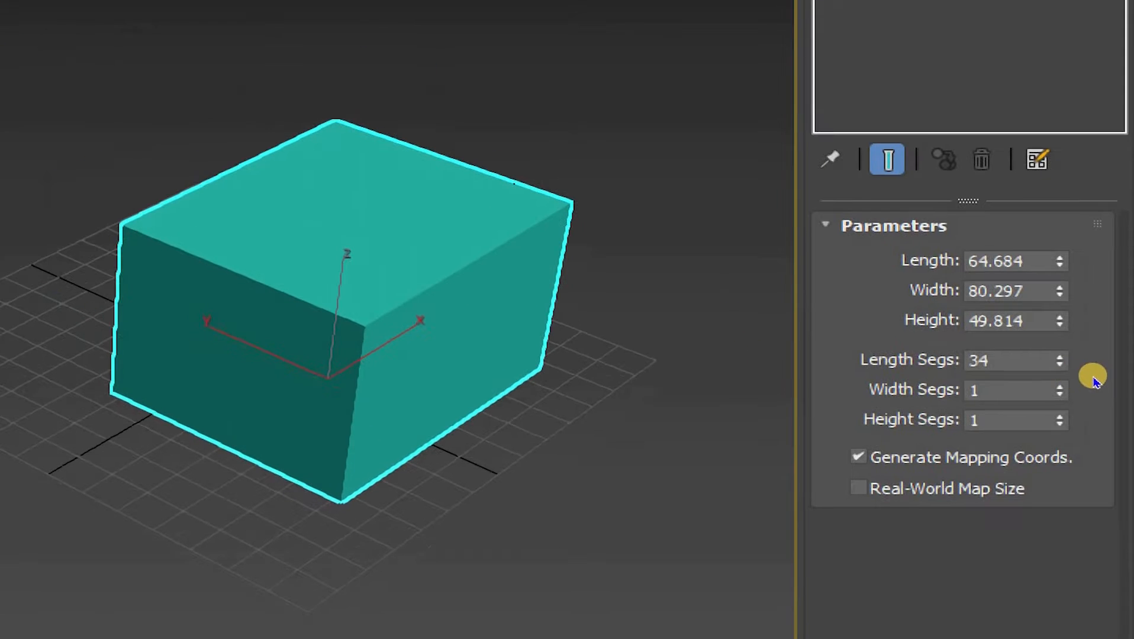
Step: Display the box shaded with edged faces and try 12 width segments
mouse_move(1109, 386)
mouse_down()
mouse_move(1110, 363)
mouse_move(1110, 383)
mouse_up()
right_click(1109, 383)
key(F3)
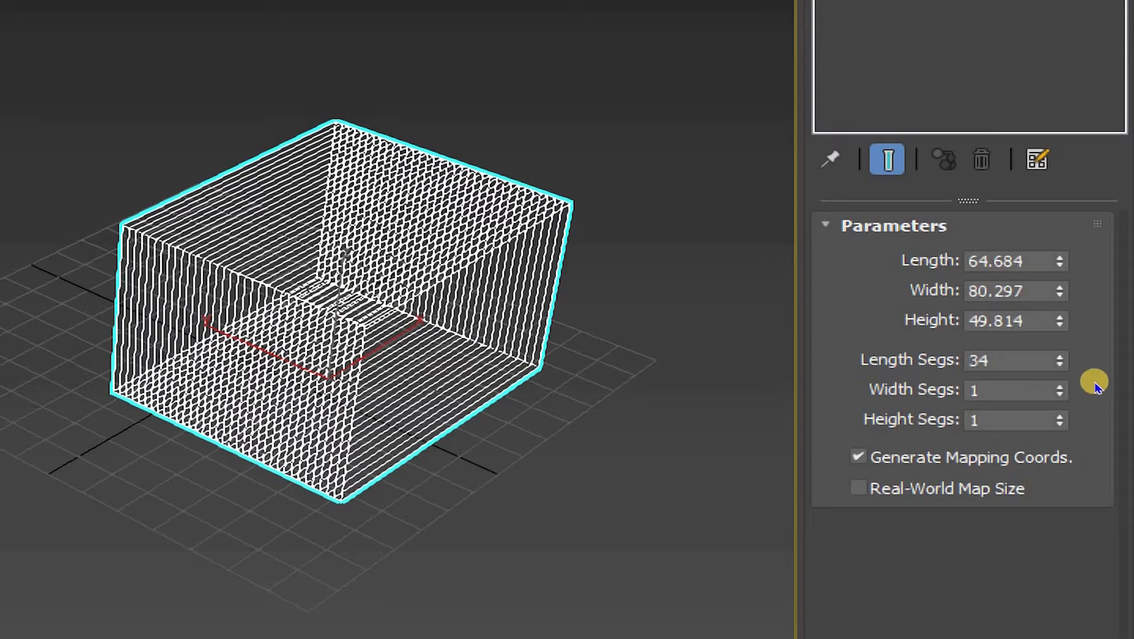
drag(1093, 379, 764, 350)
scroll(612, 342, down, 5)
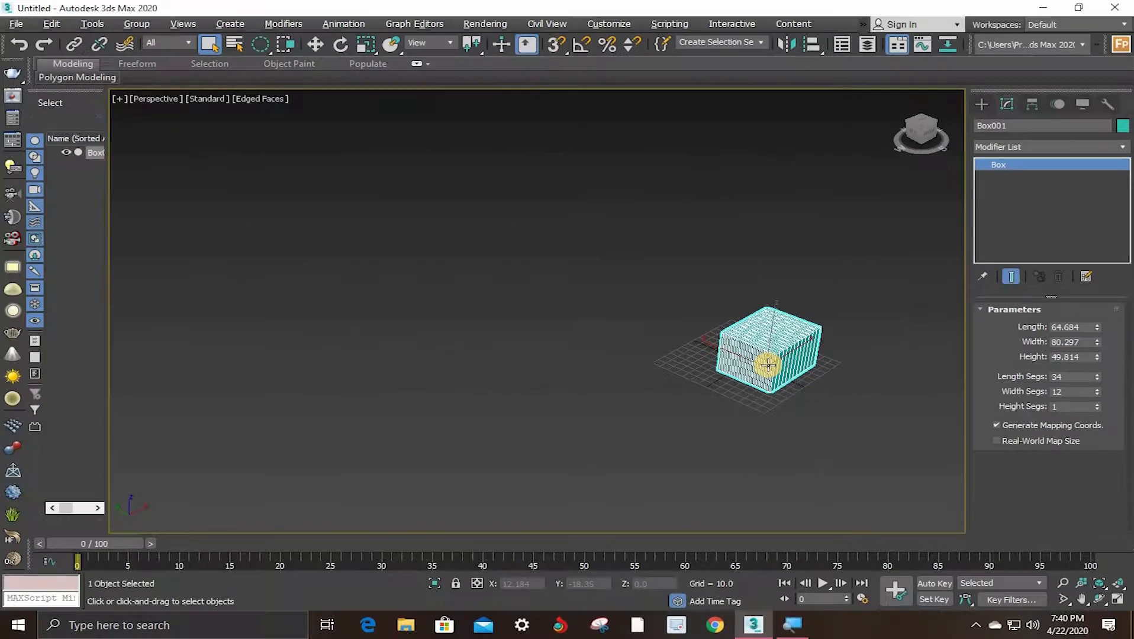
scroll(524, 304, up, 4)
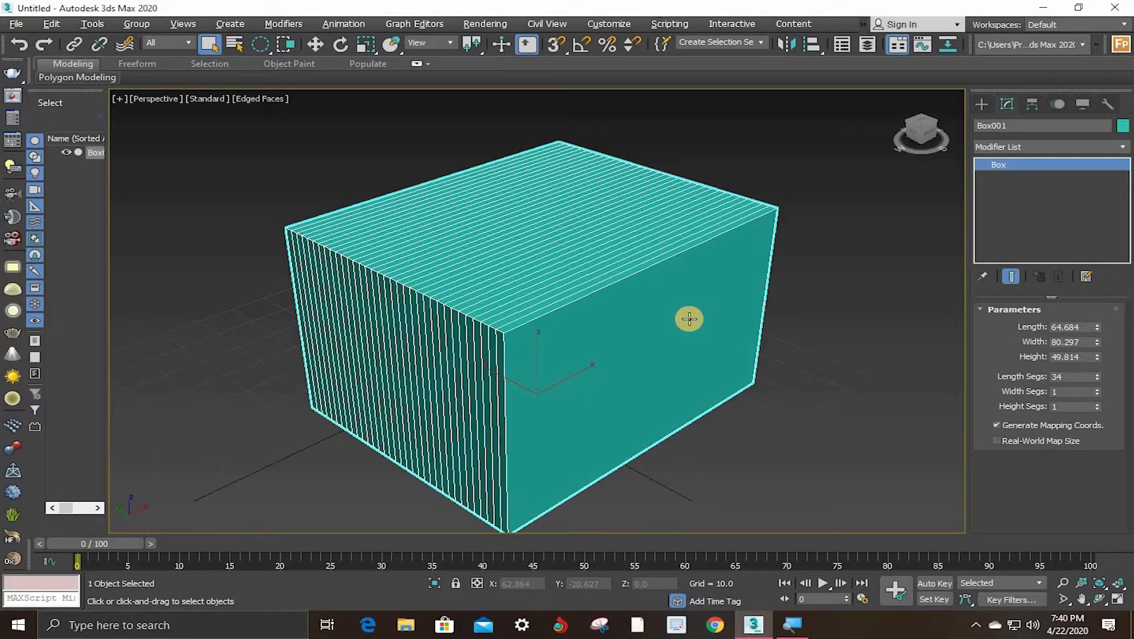
Step: Undo the box's segment changes and activate the Move tool
key(ctrl+z)
key(ctrl+z)
key(w)
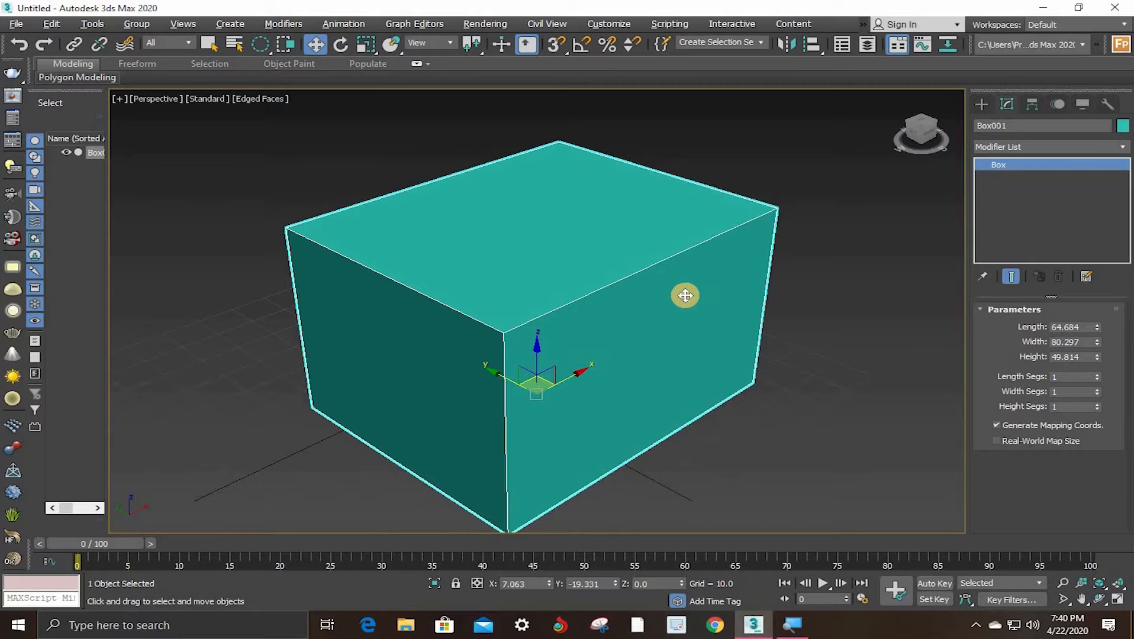
scroll(679, 282, down, 2)
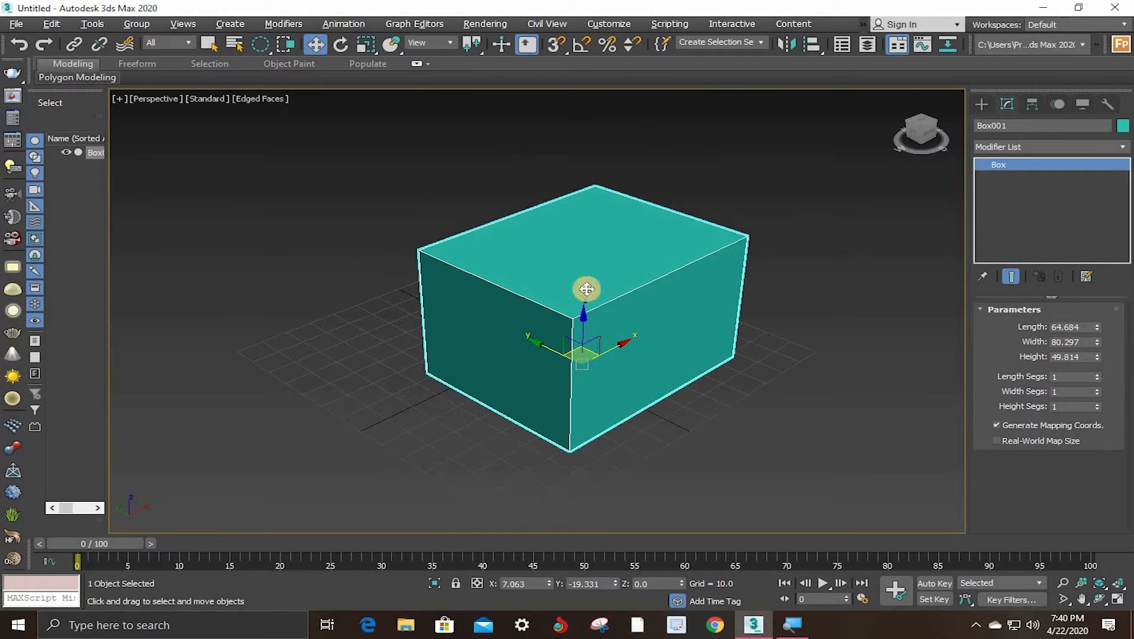
right_click(624, 282)
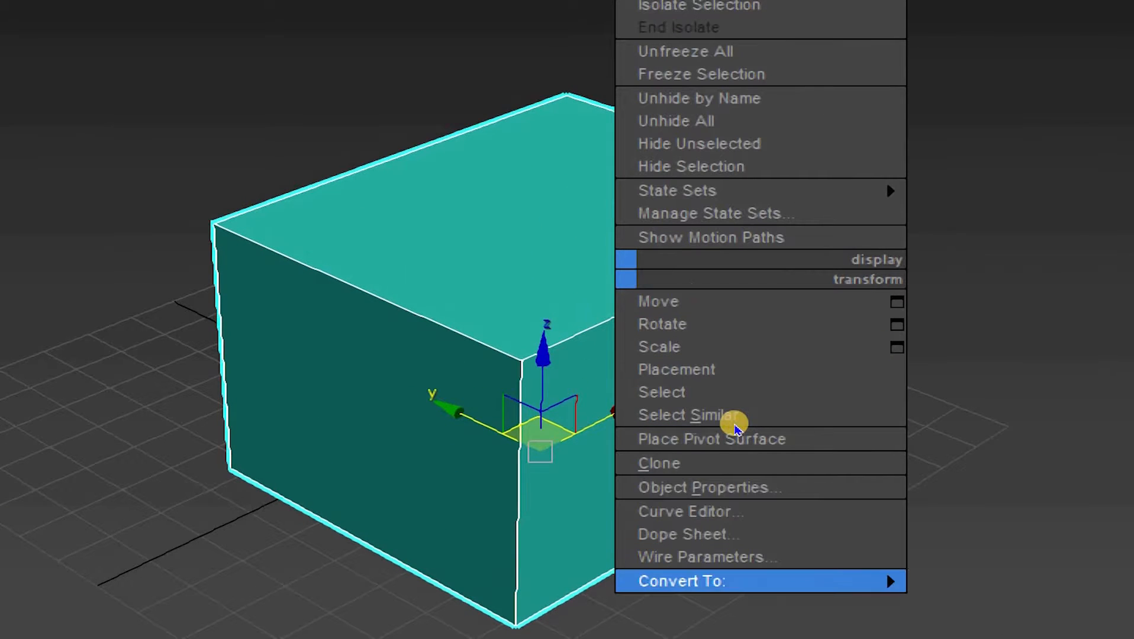
mouse_move(733, 581)
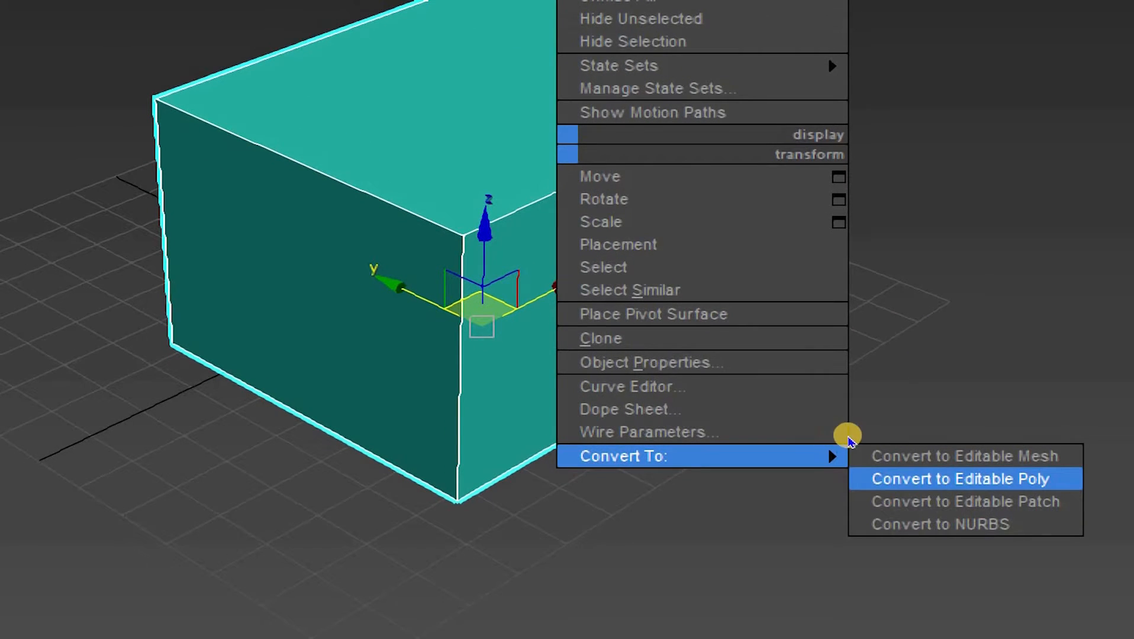
click(839, 440)
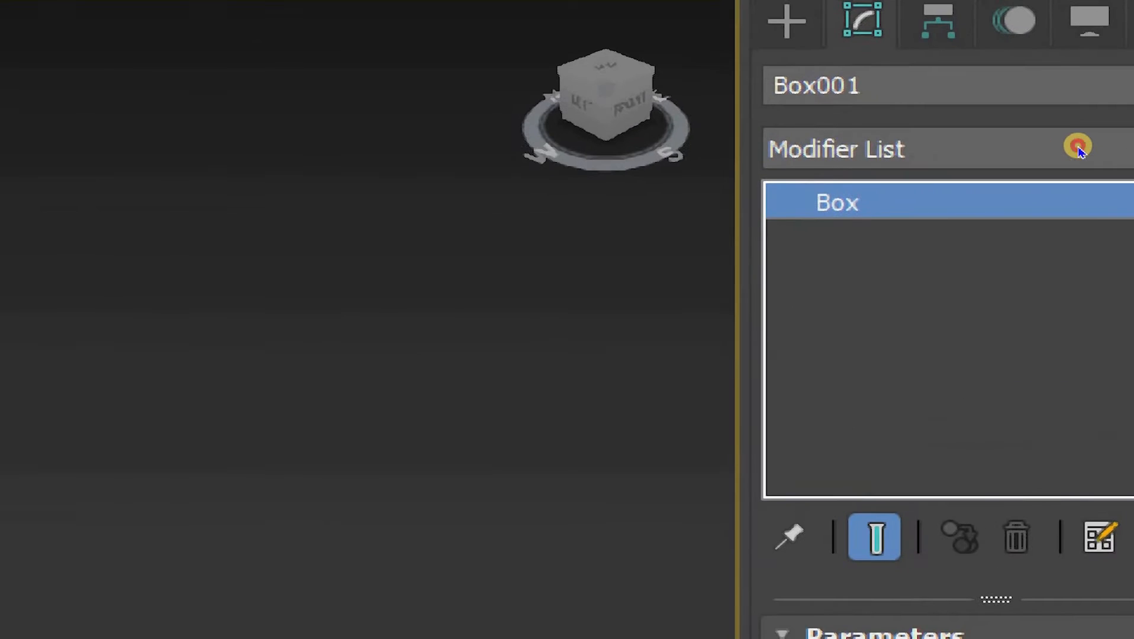
Step: Try the Edit Poly modifier on the box and undo it
click(1078, 147)
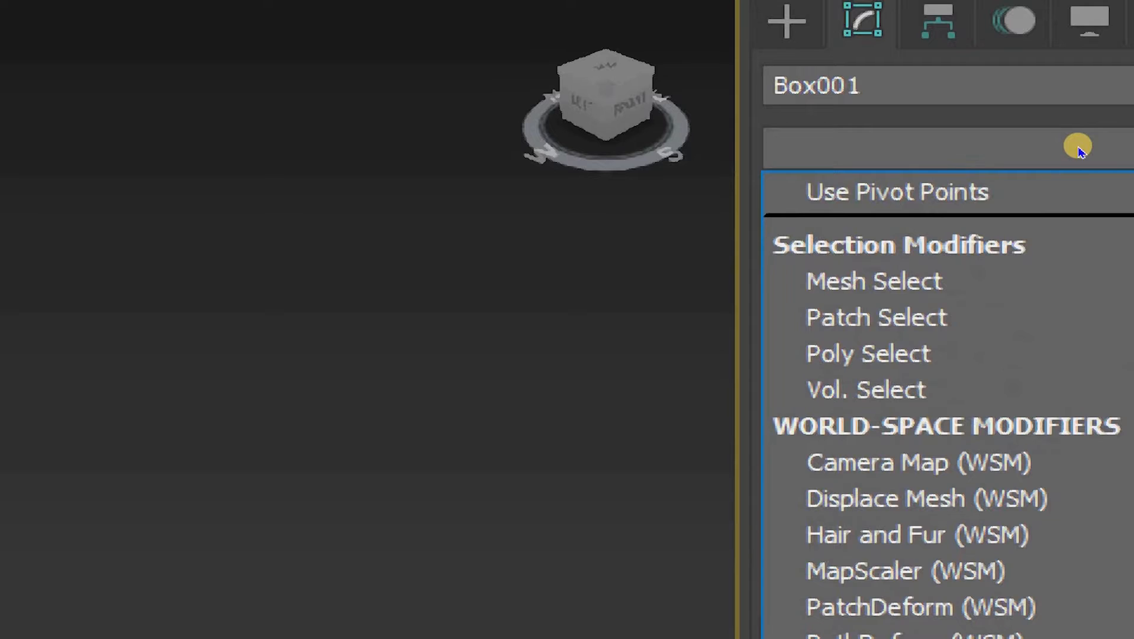
text(esh)
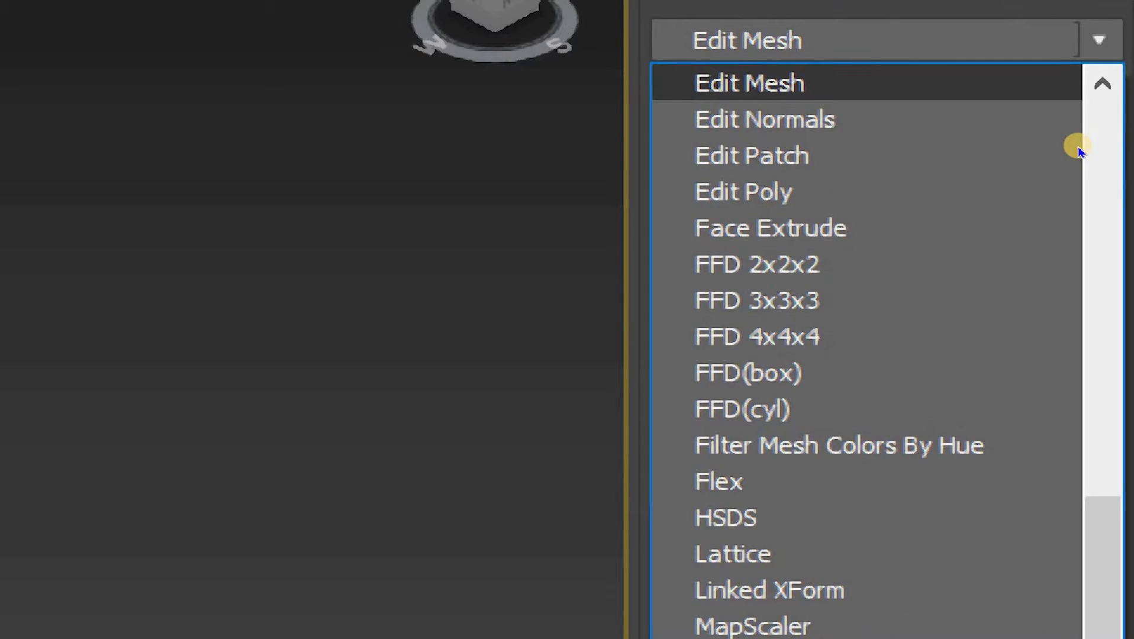
click(1035, 195)
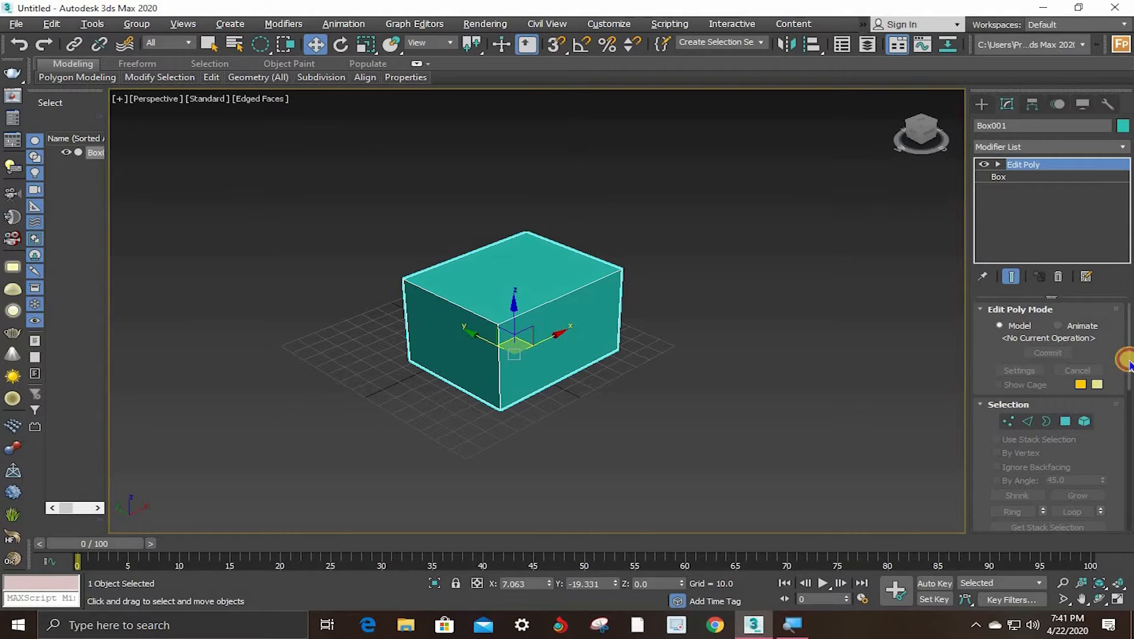
drag(1124, 354, 1124, 414)
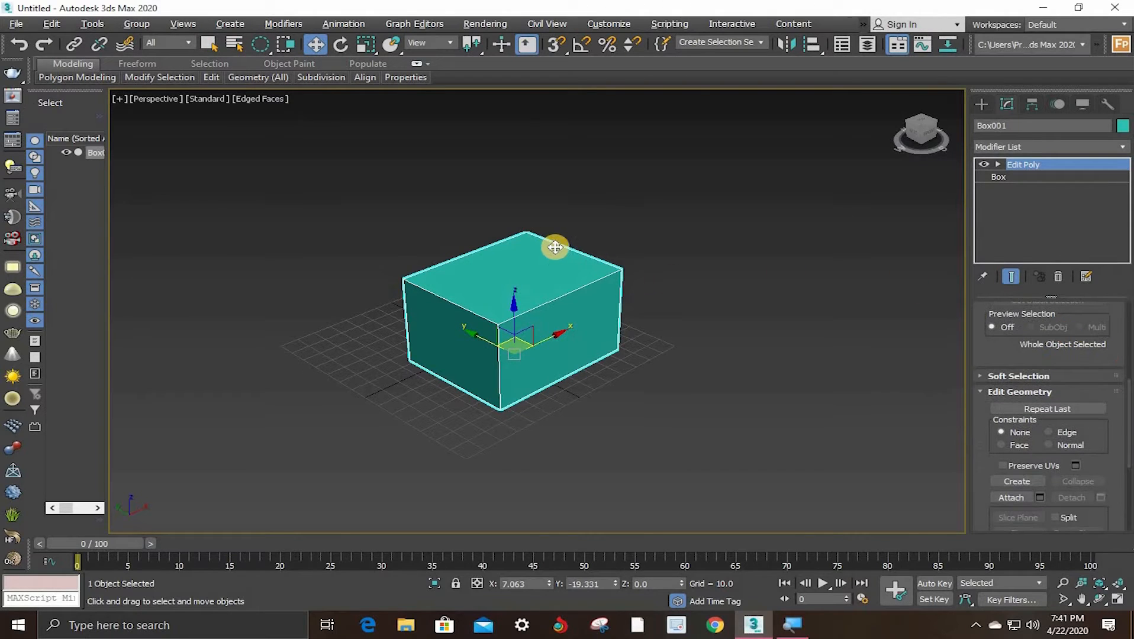
key(ctrl+z)
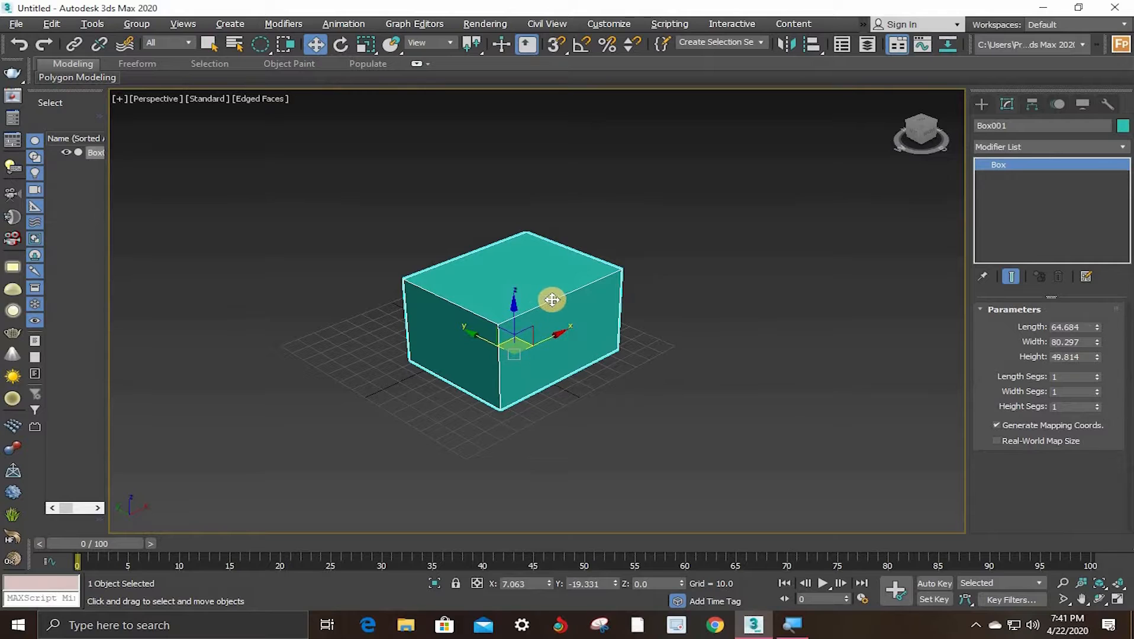
Step: Convert the box to an Editable Poly
right_click(579, 295)
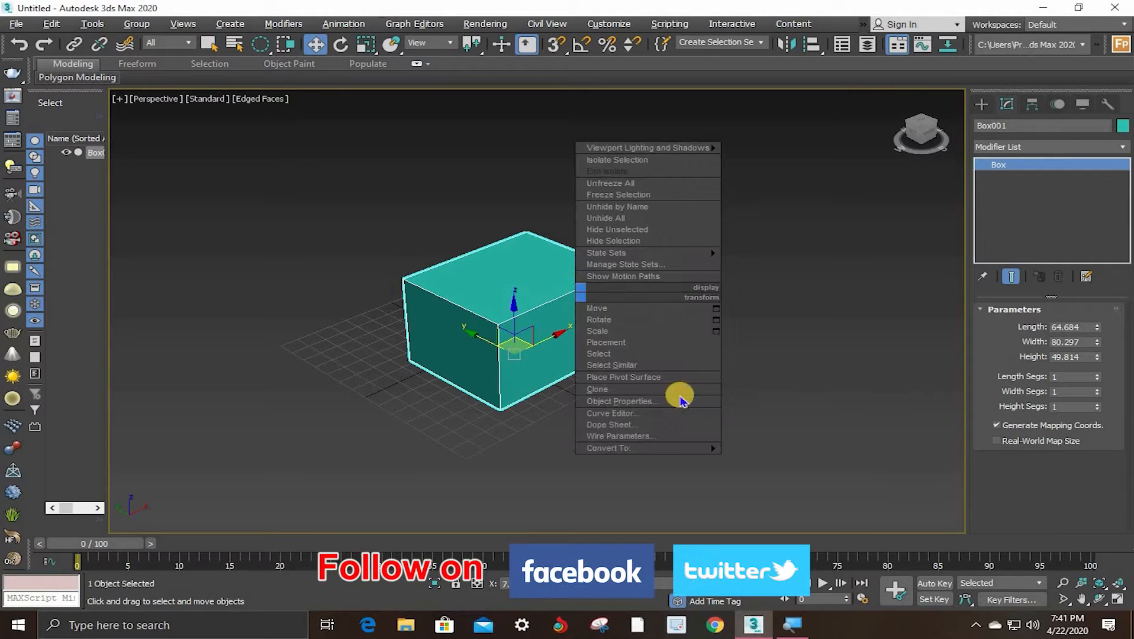
mouse_move(688, 448)
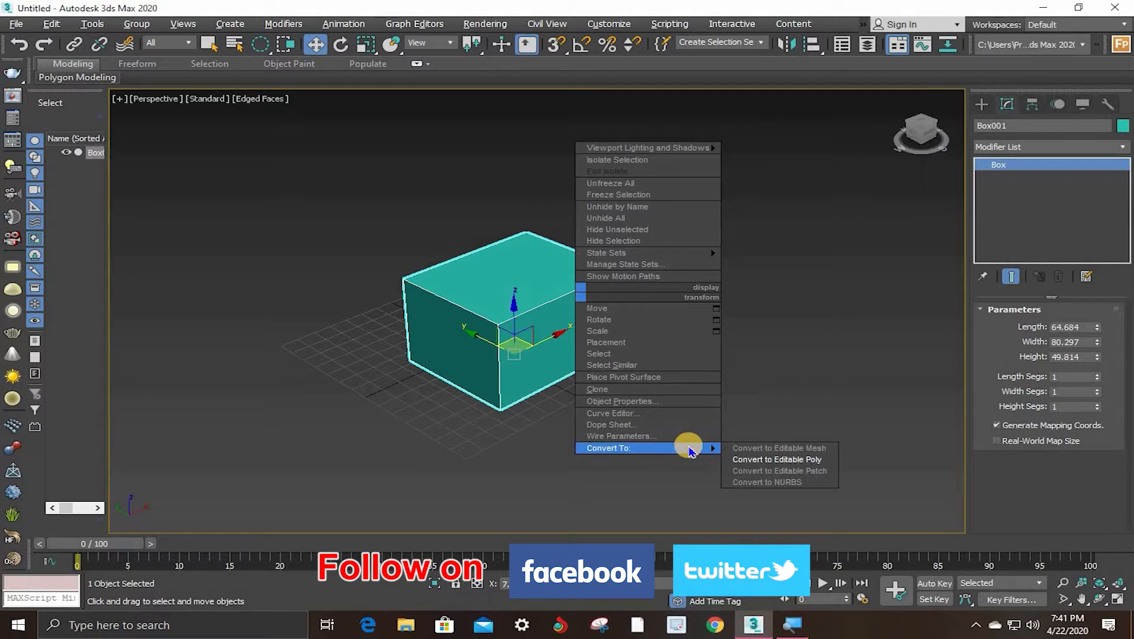
click(780, 460)
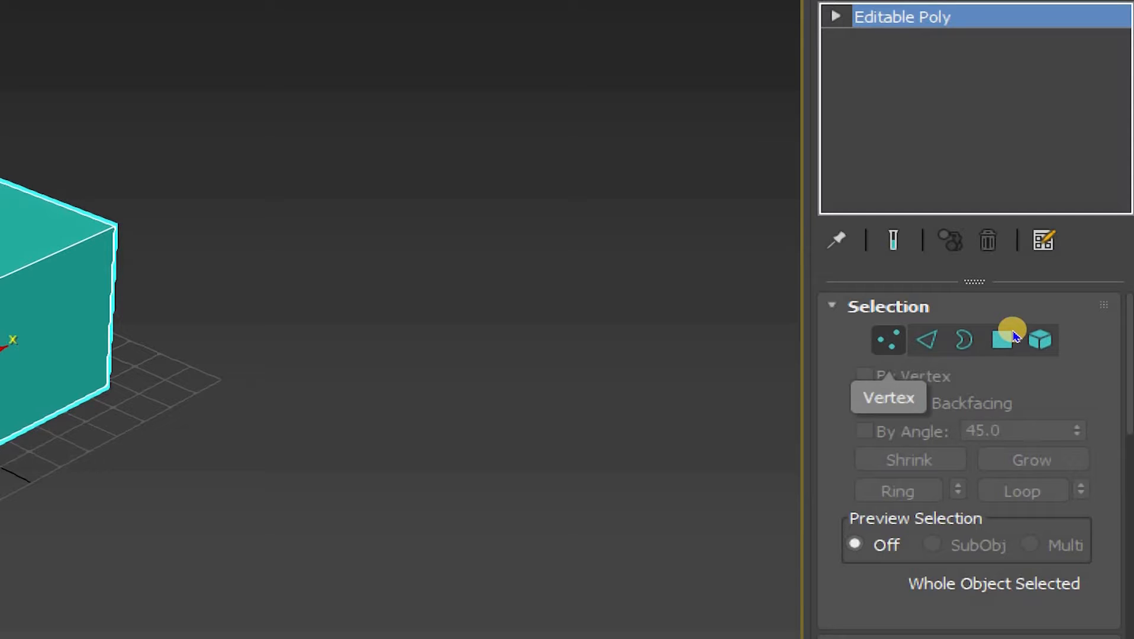
Step: Switch the Editable Poly to vertex level and select the box's upper front-right corner vertex
key(1)
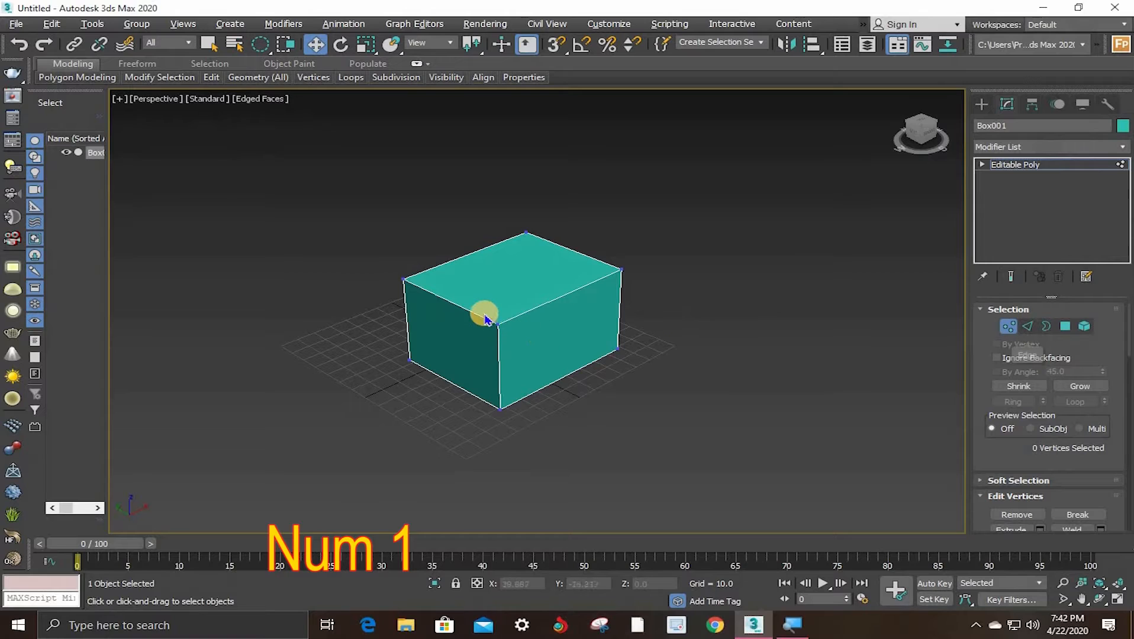
scroll(497, 321, up, 3)
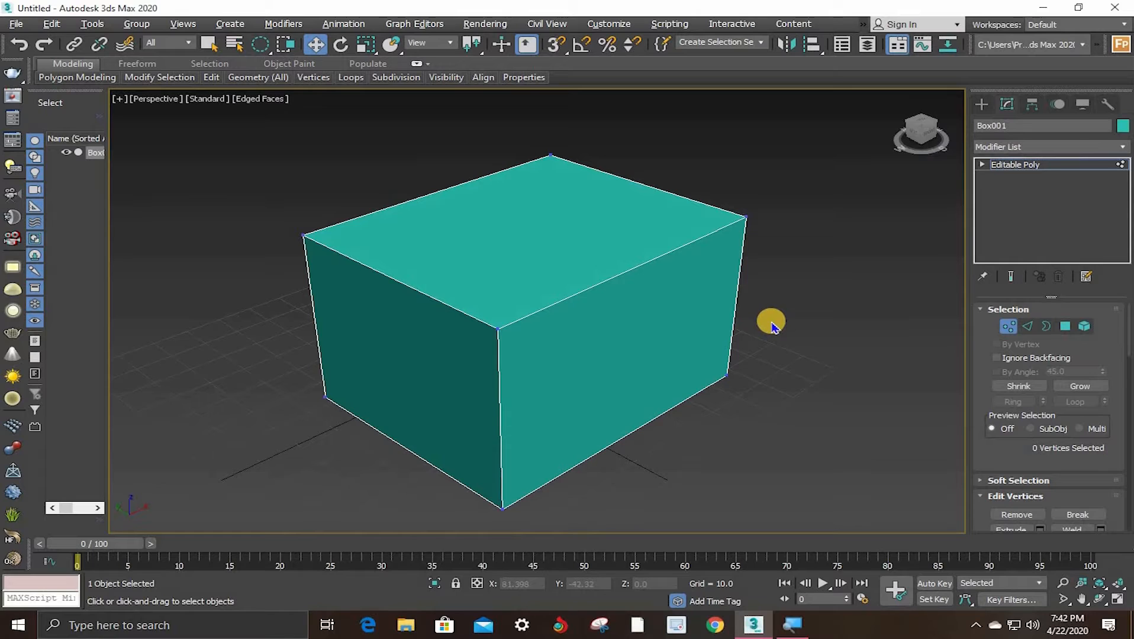
click(754, 238)
click(752, 231)
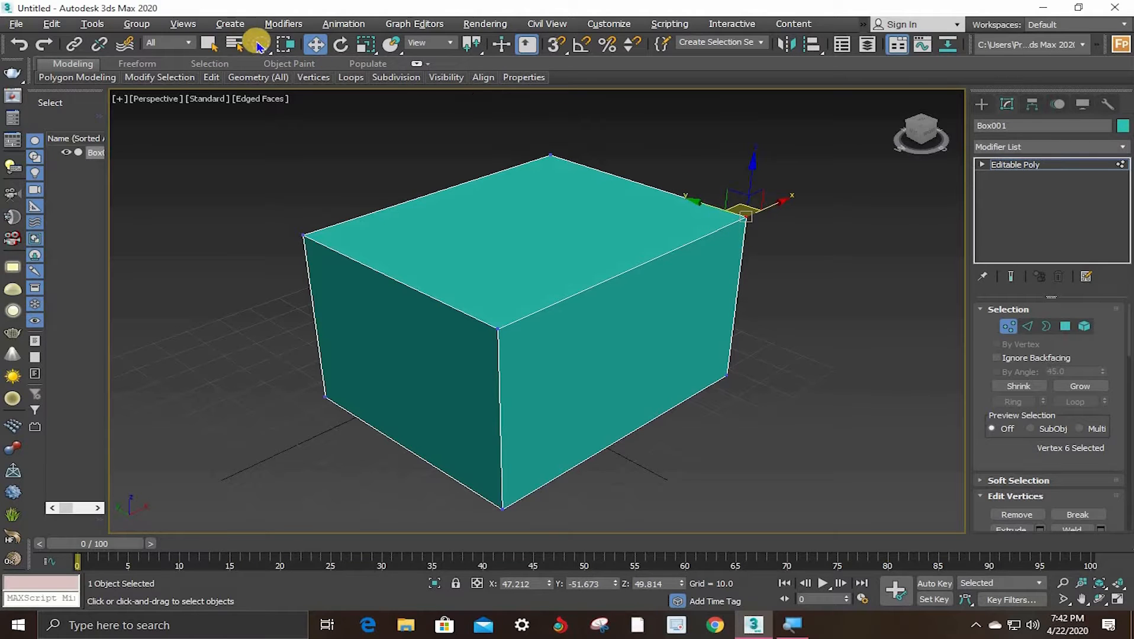
Step: Set the selection region to rectangular and try to move the selected corner vertex
mouse_move(267, 51)
mouse_down()
mouse_move(261, 61)
mouse_move(261, 46)
mouse_up()
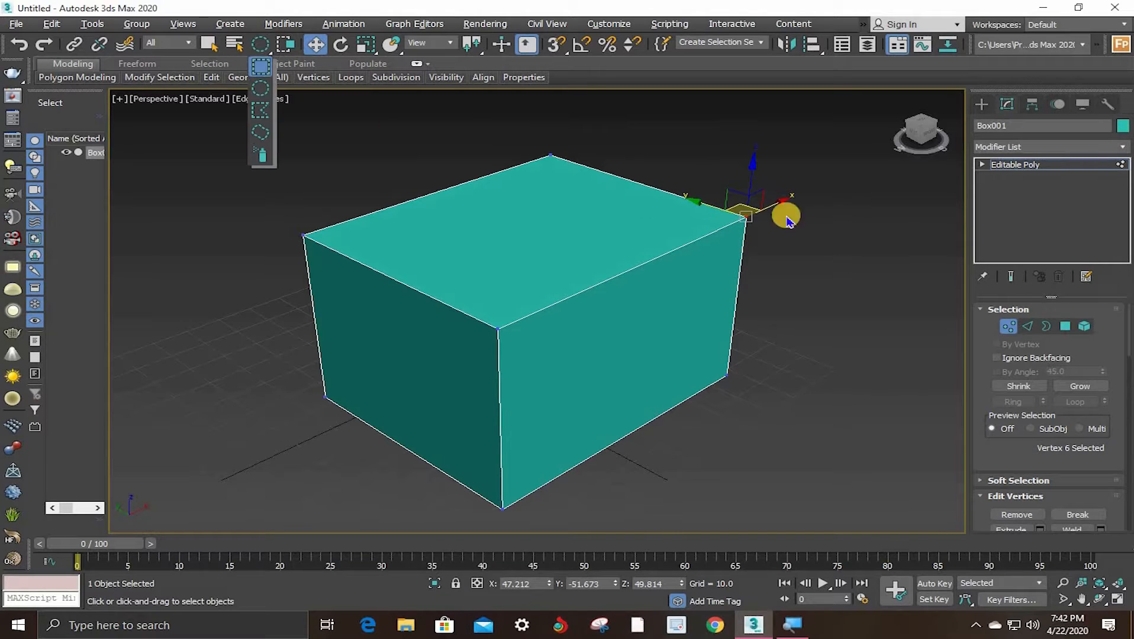
drag(744, 214, 784, 301)
right_click(784, 301)
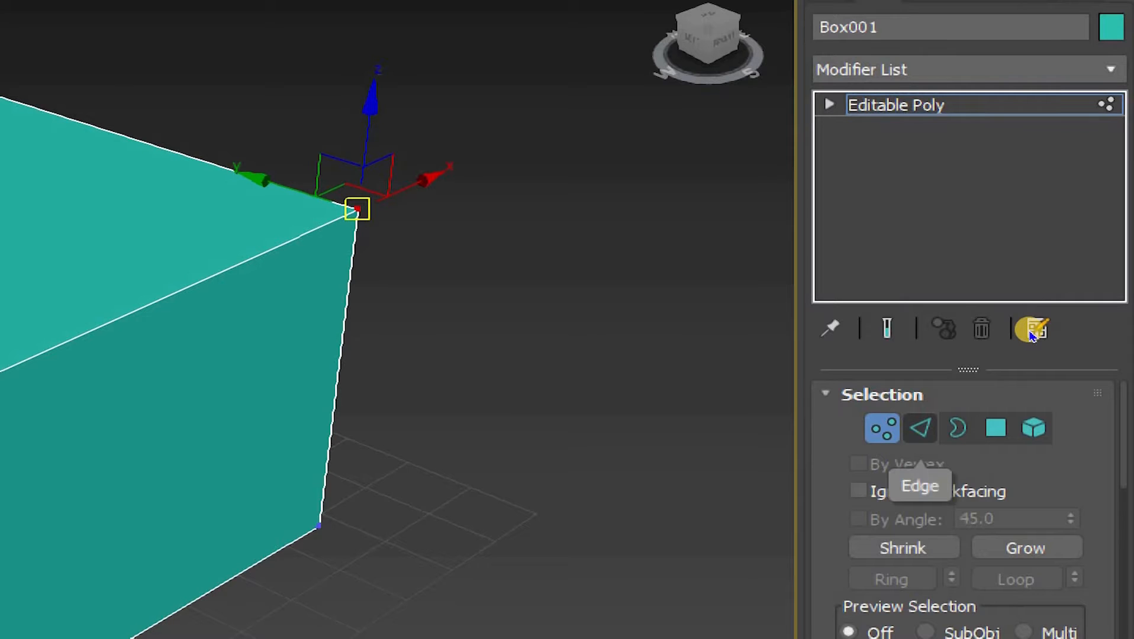
Step: Switch the Editable Poly to edge level and select the box's top edges one after another
click(920, 427)
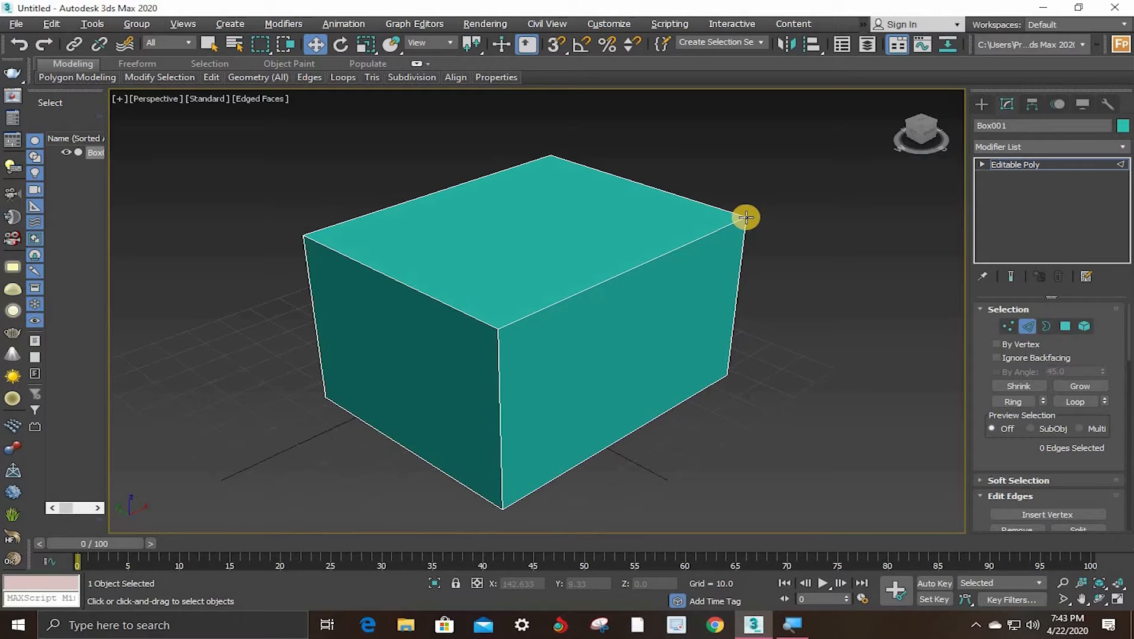
click(602, 284)
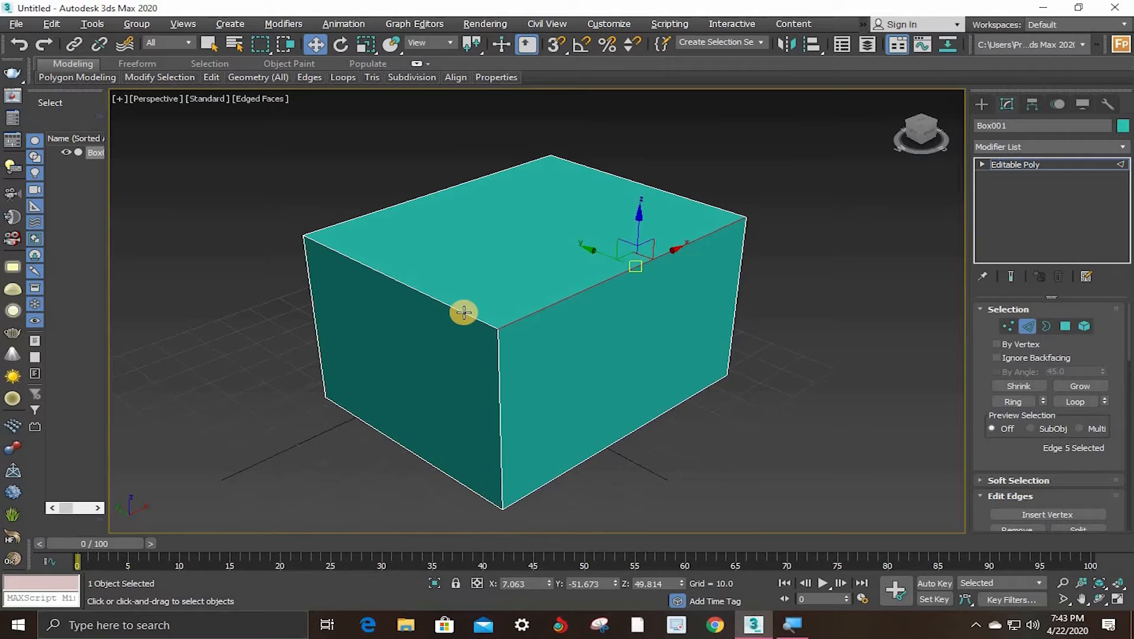
click(463, 309)
click(643, 183)
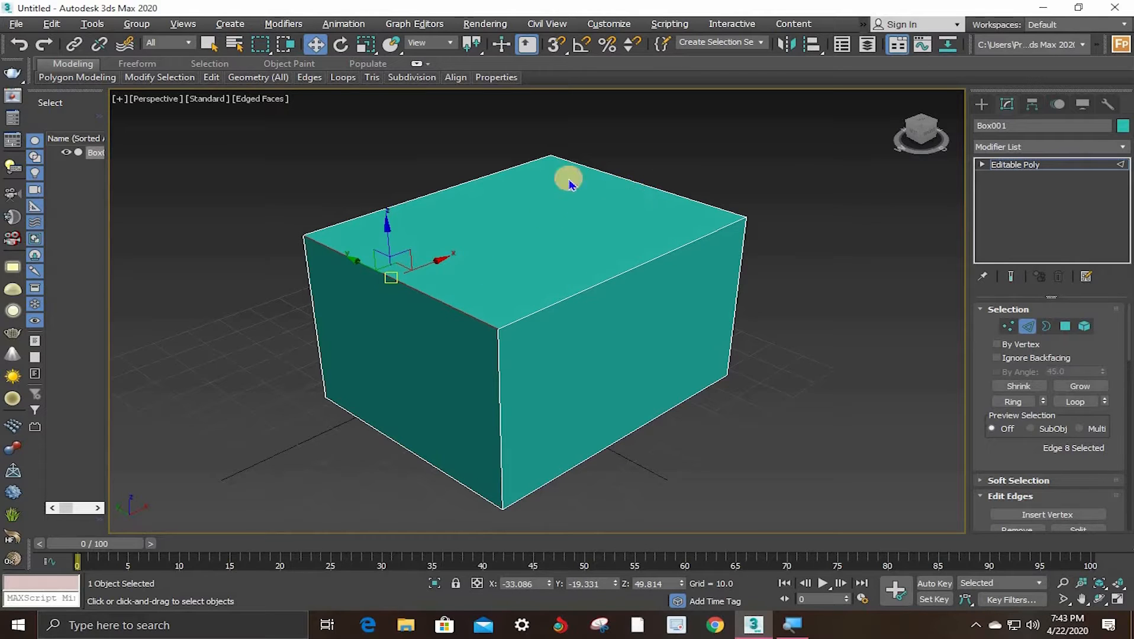
click(456, 184)
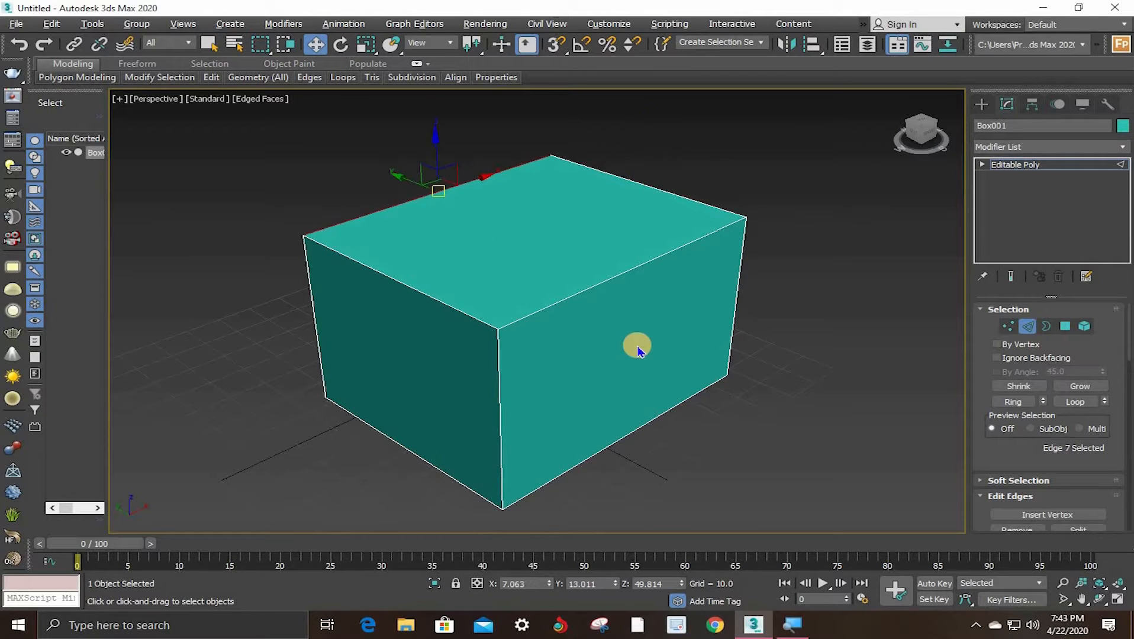
Step: Try to raise the box's top front edge along Z and undo back through the recent edge selections
click(606, 280)
drag(638, 220, 688, 283)
right_click(688, 283)
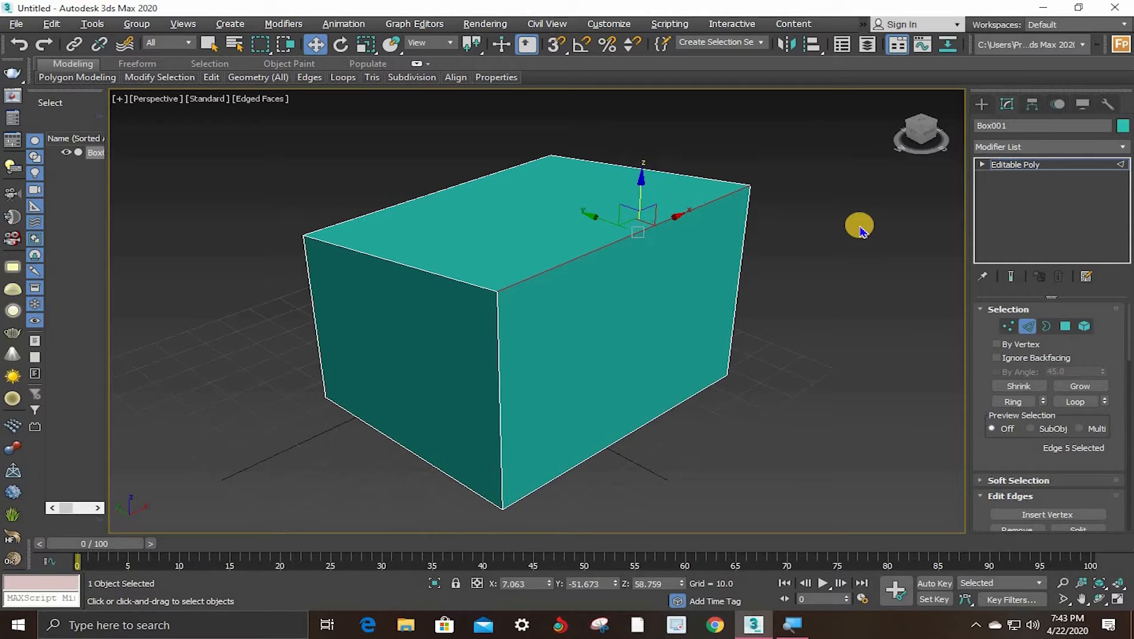
key(ctrl+z)
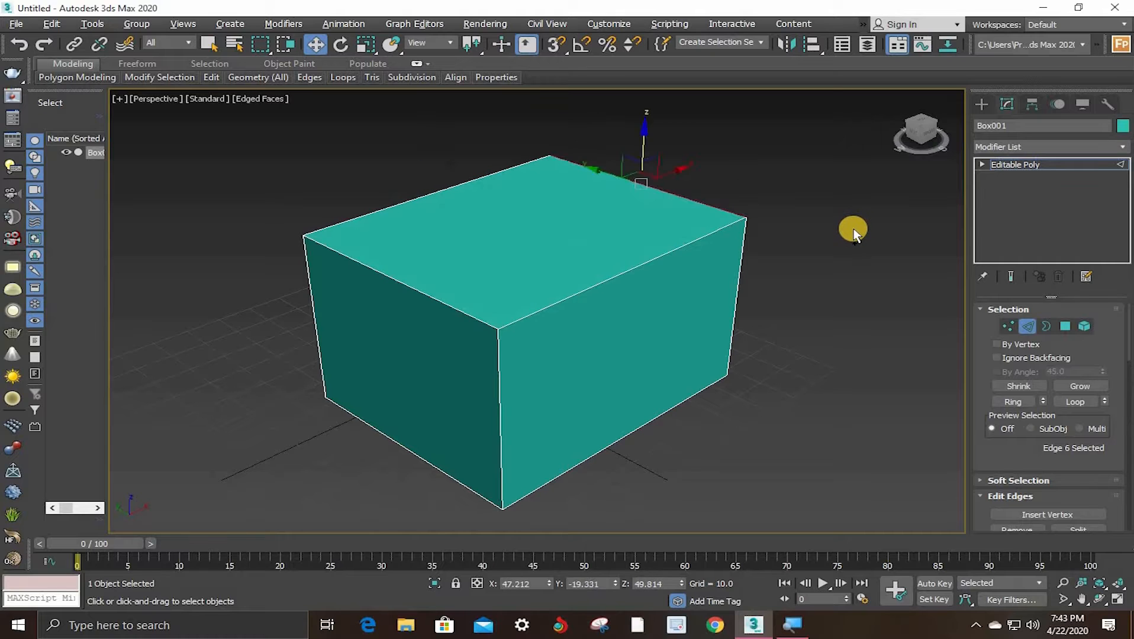
key(ctrl+z)
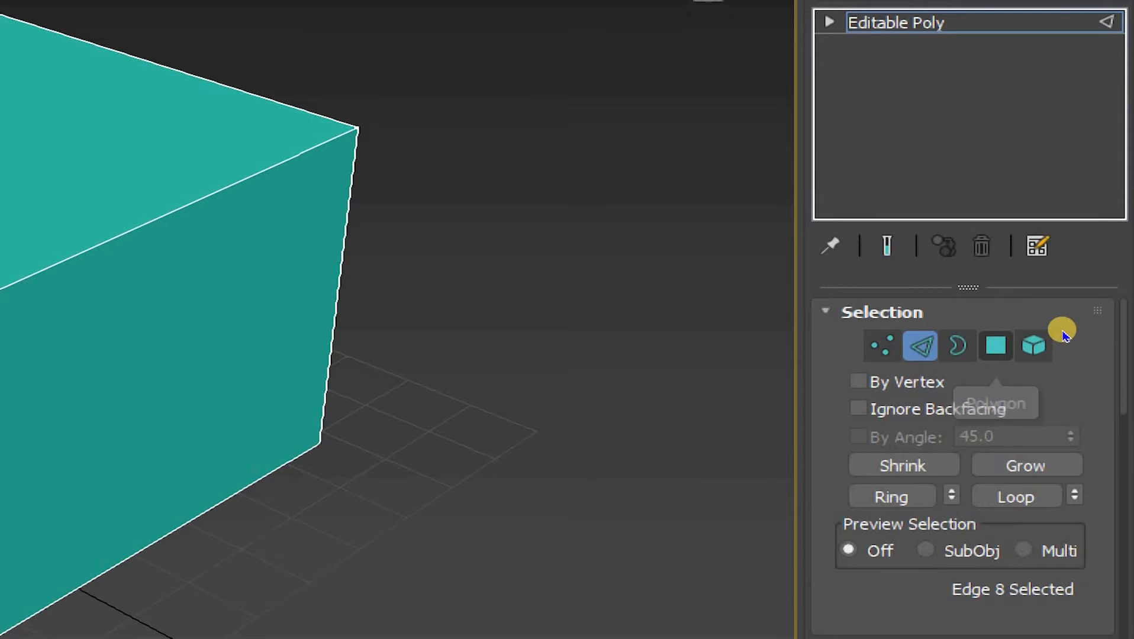
Step: Switch the Editable Poly to polygon level and select the box's faces individually, finishing with the top polygon
key(4)
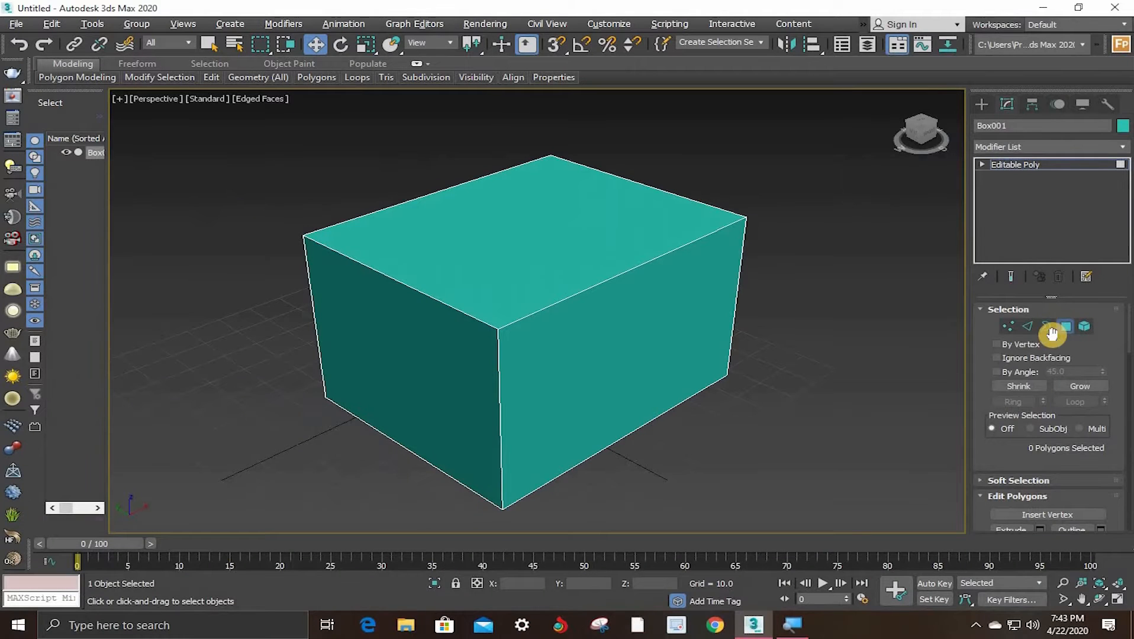
middle_drag(716, 213, 570, 294)
click(551, 224)
click(533, 166)
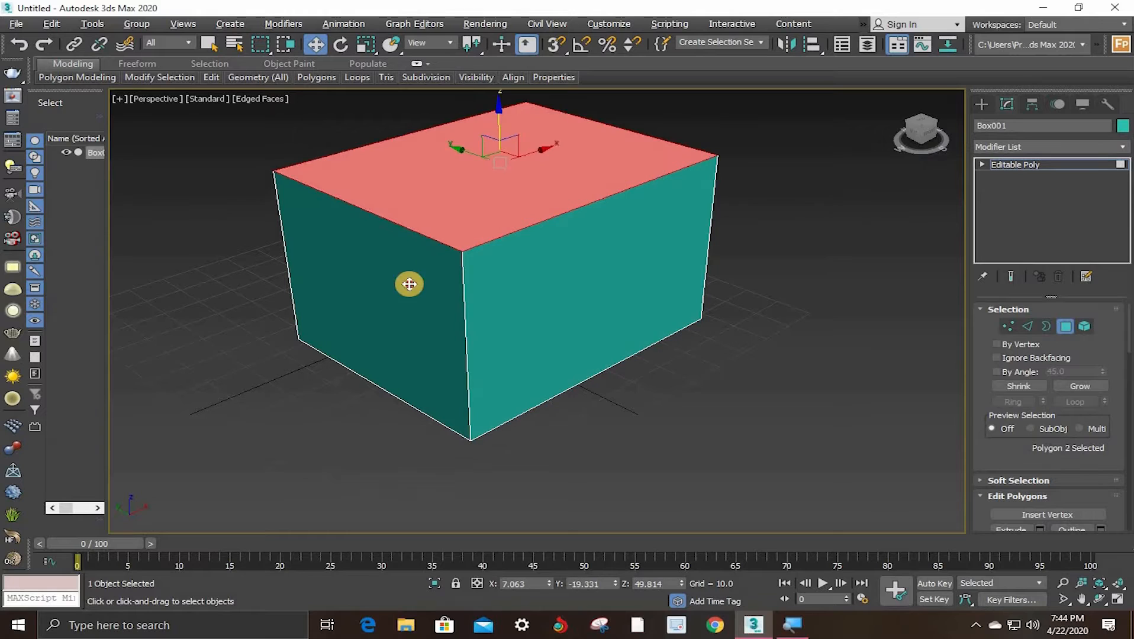
click(406, 284)
click(529, 259)
click(487, 142)
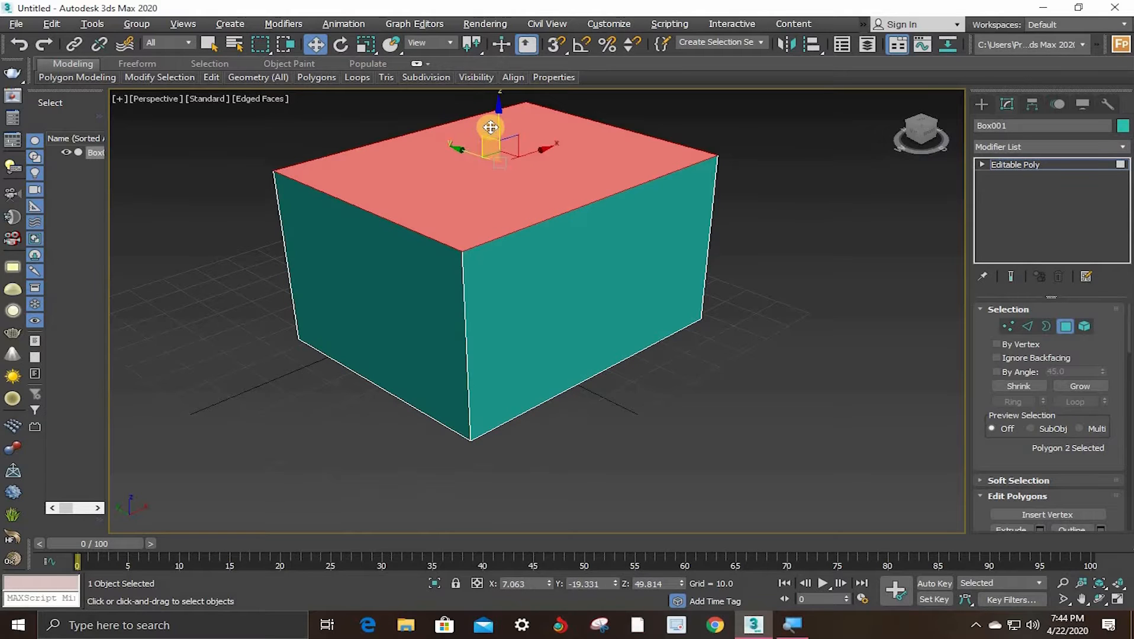
Step: Try to move the box's top polygon, undo the change and leave polygon level
drag(478, 245, 491, 218)
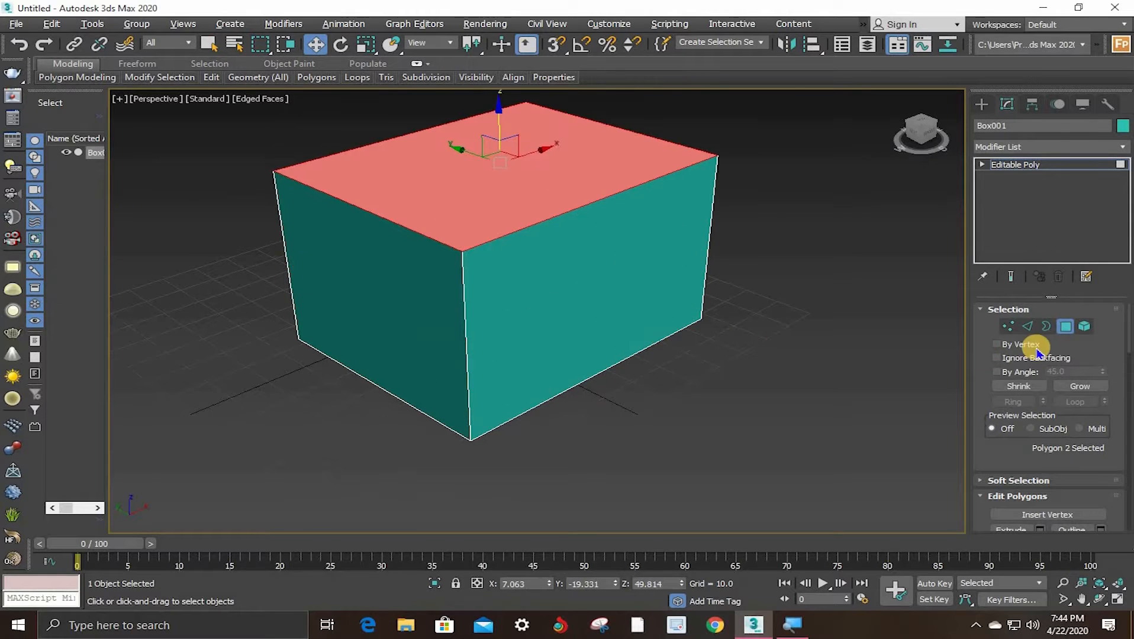
key(ctrl+z)
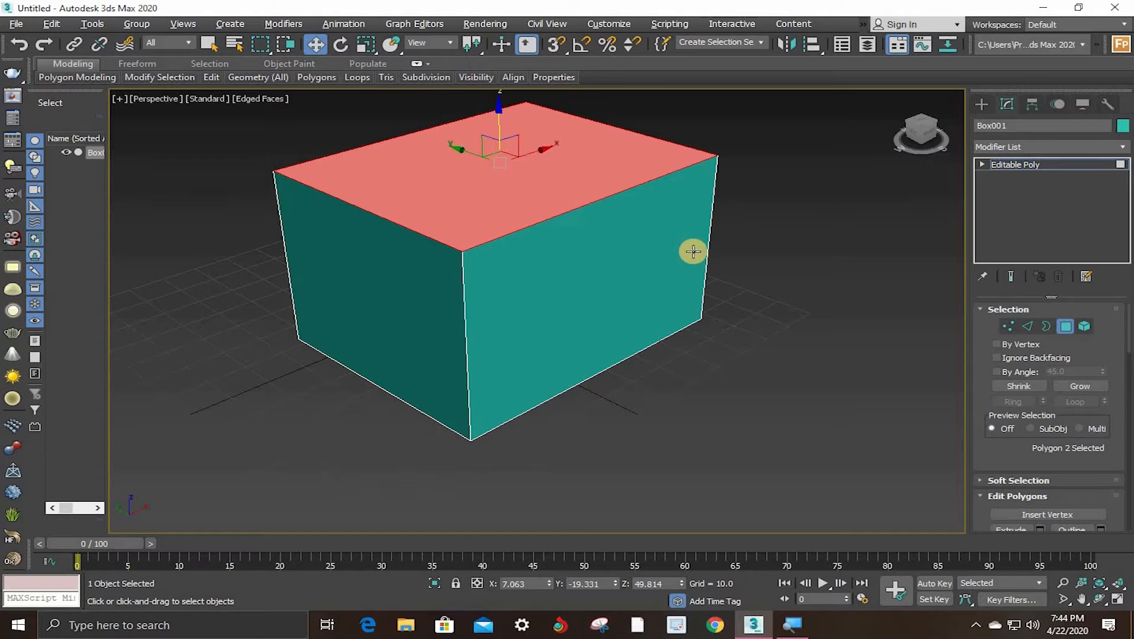
key(4)
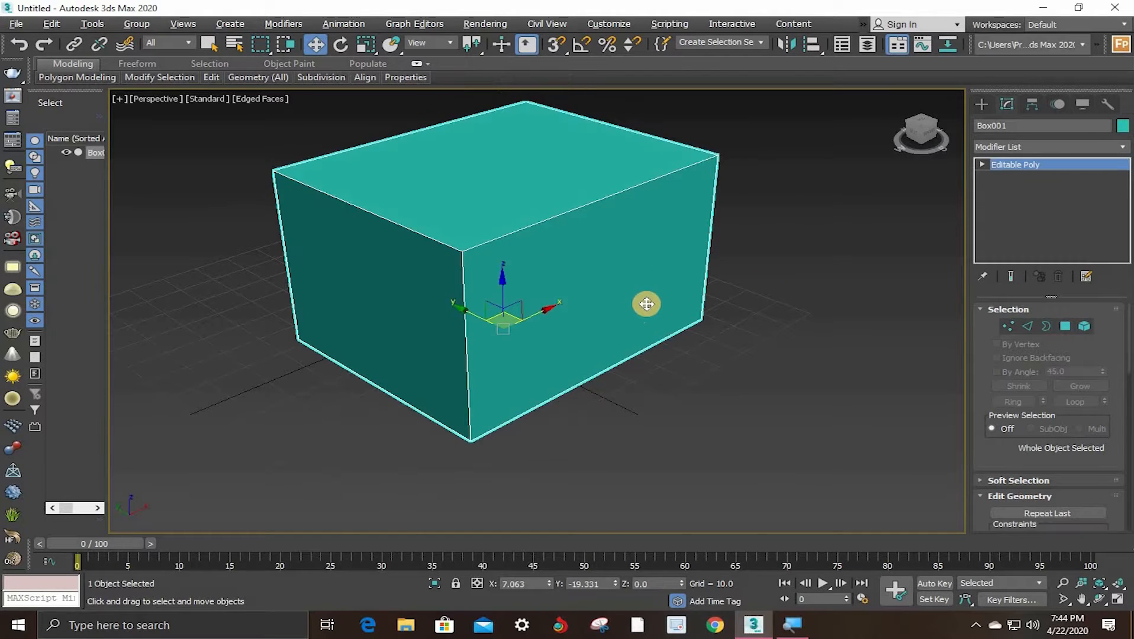
mouse_move(658, 326)
middle_down()
mouse_move(686, 392)
mouse_move(673, 310)
middle_up()
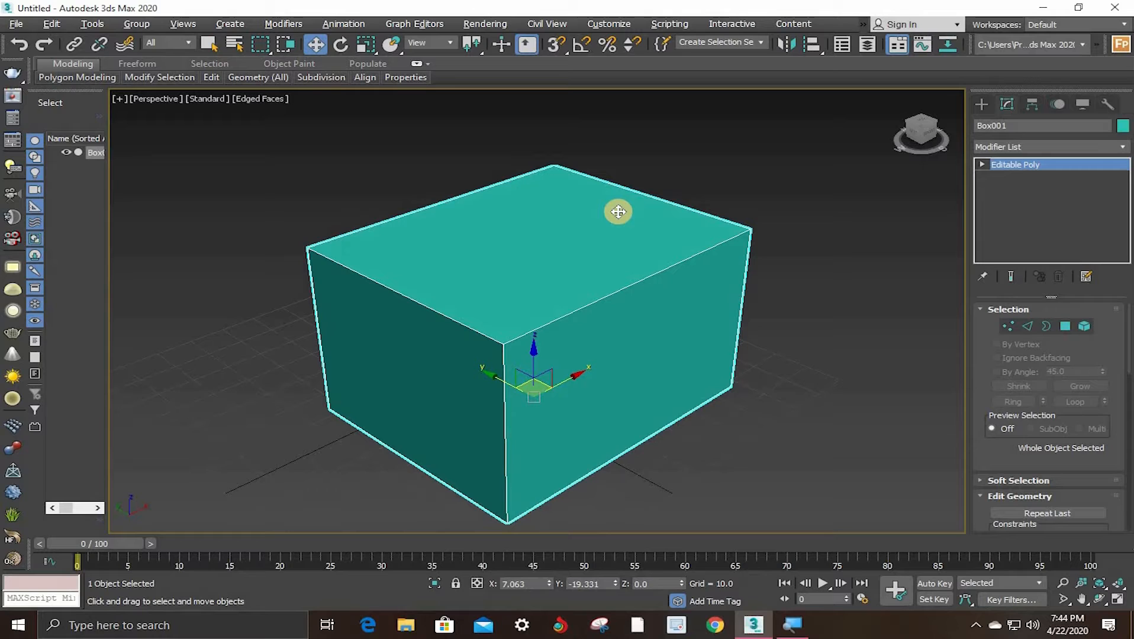
Step: Switch to edge level and select the two opposite long edges of the box's top face together
click(1030, 334)
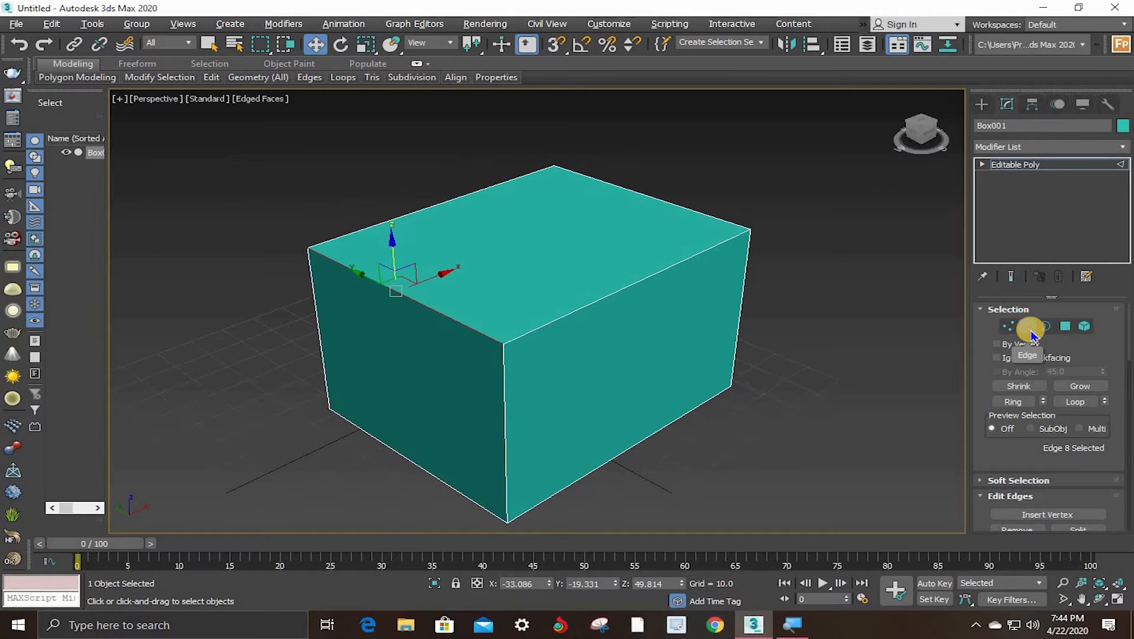
click(598, 298)
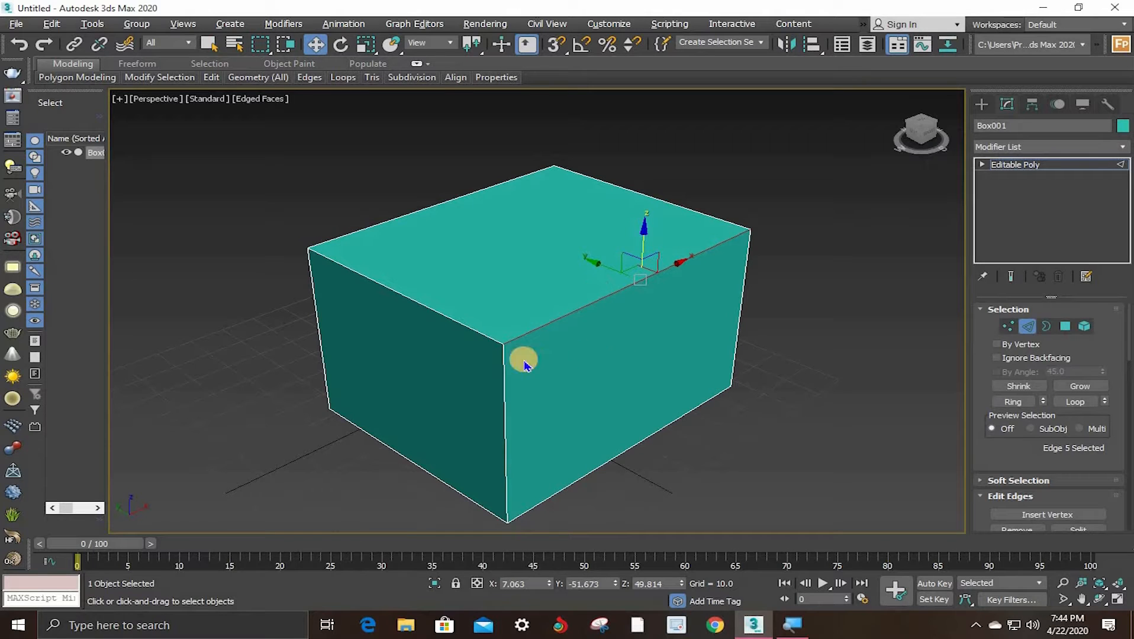
ctrl+click(458, 196)
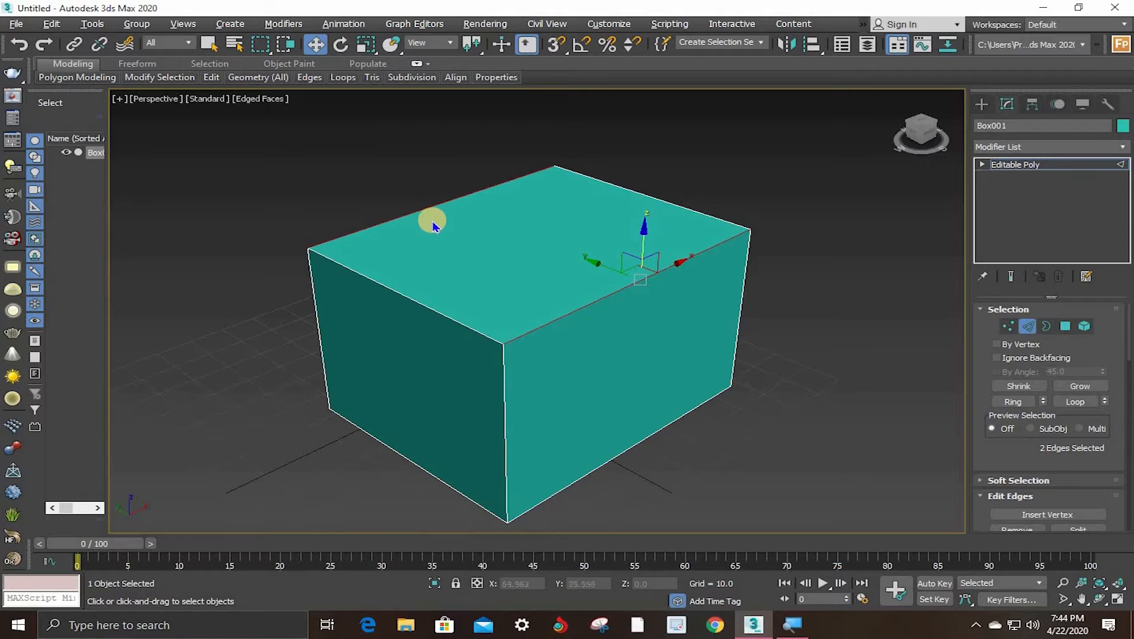
scroll(433, 225, up, 3)
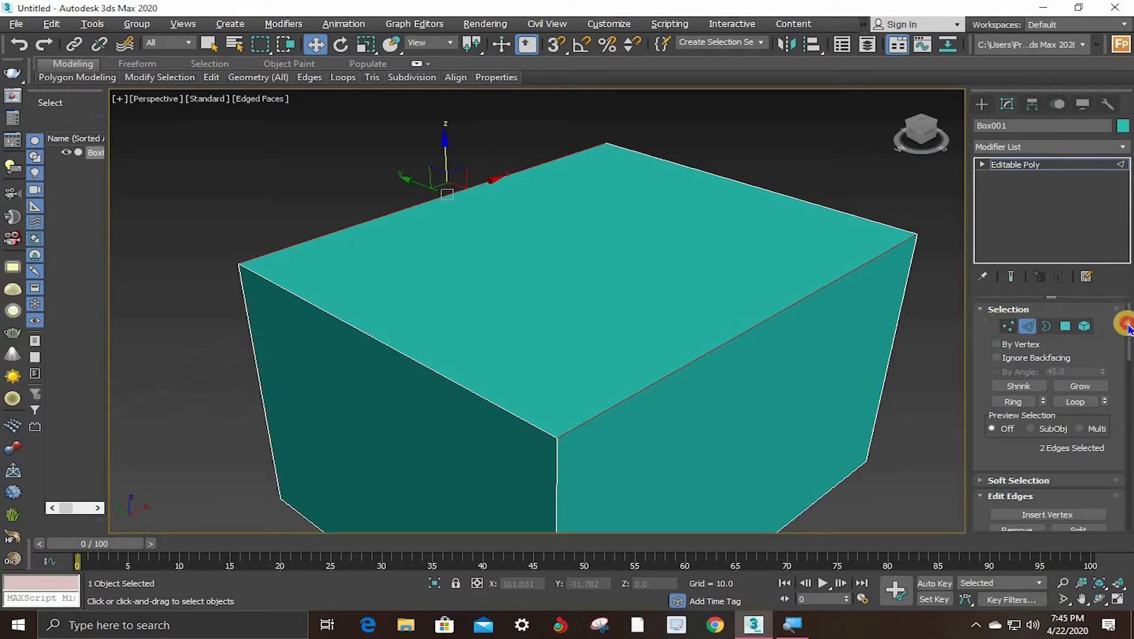
Step: Try connecting the two selected top edges with a single edge and undo the connection
drag(1127, 328, 1127, 361)
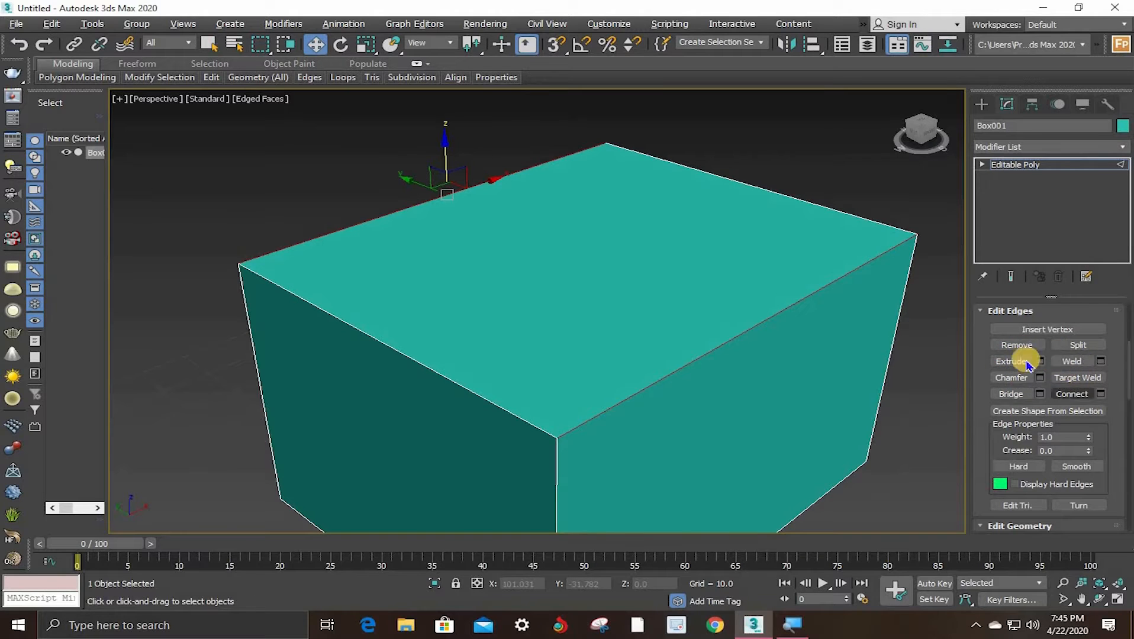
click(1070, 395)
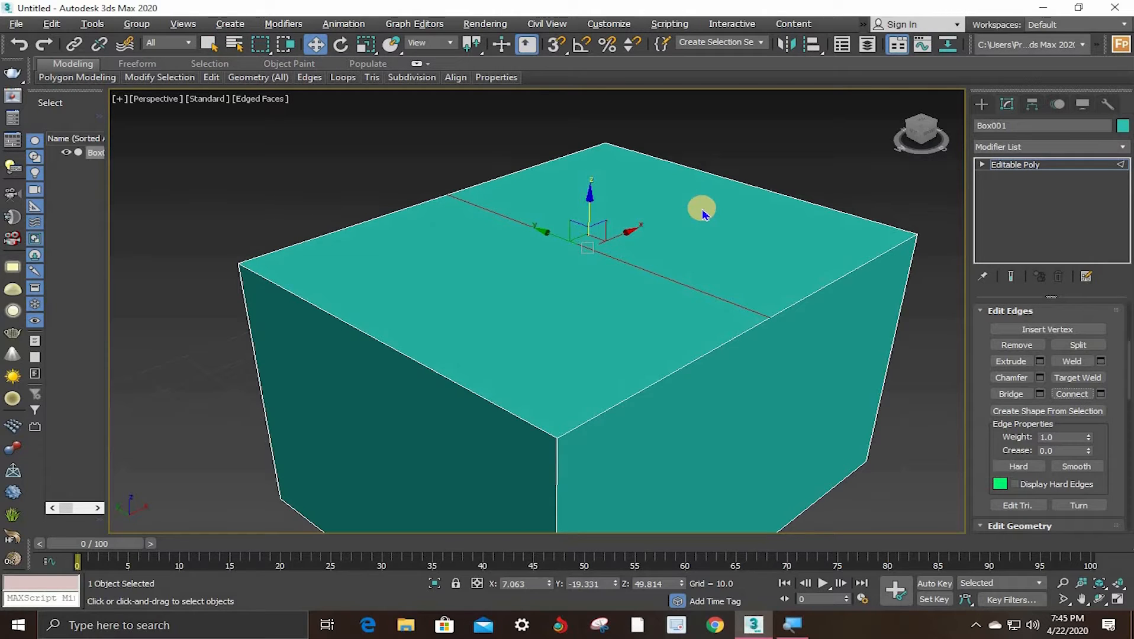
key(ctrl+z)
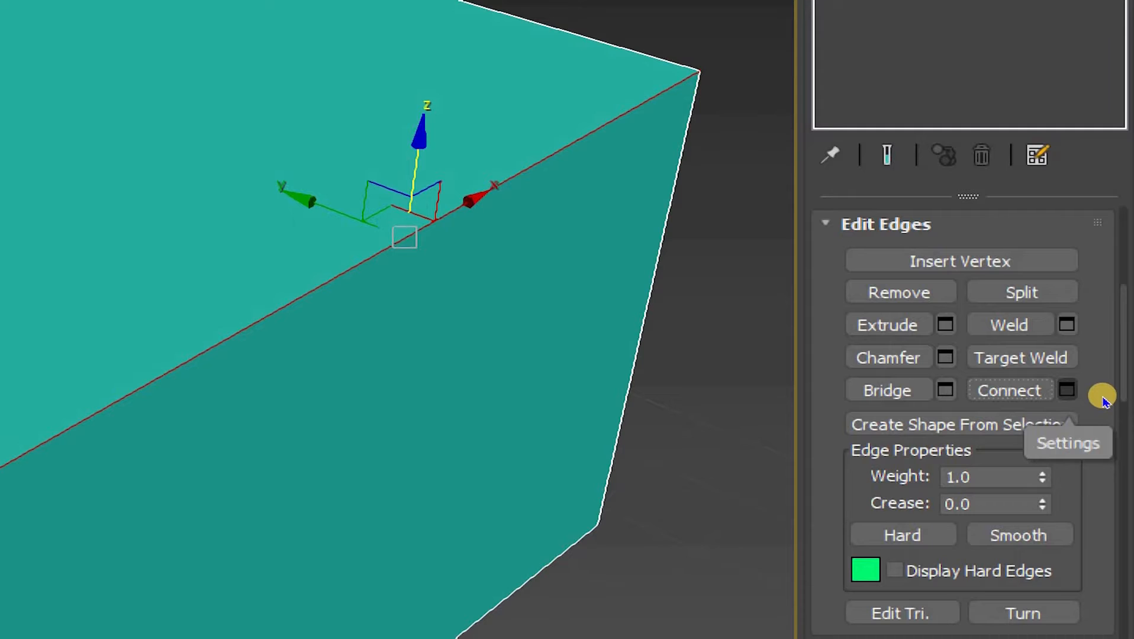
Step: Open the Connect Edges settings for the two selected top edges and set the segments to 3
click(1066, 390)
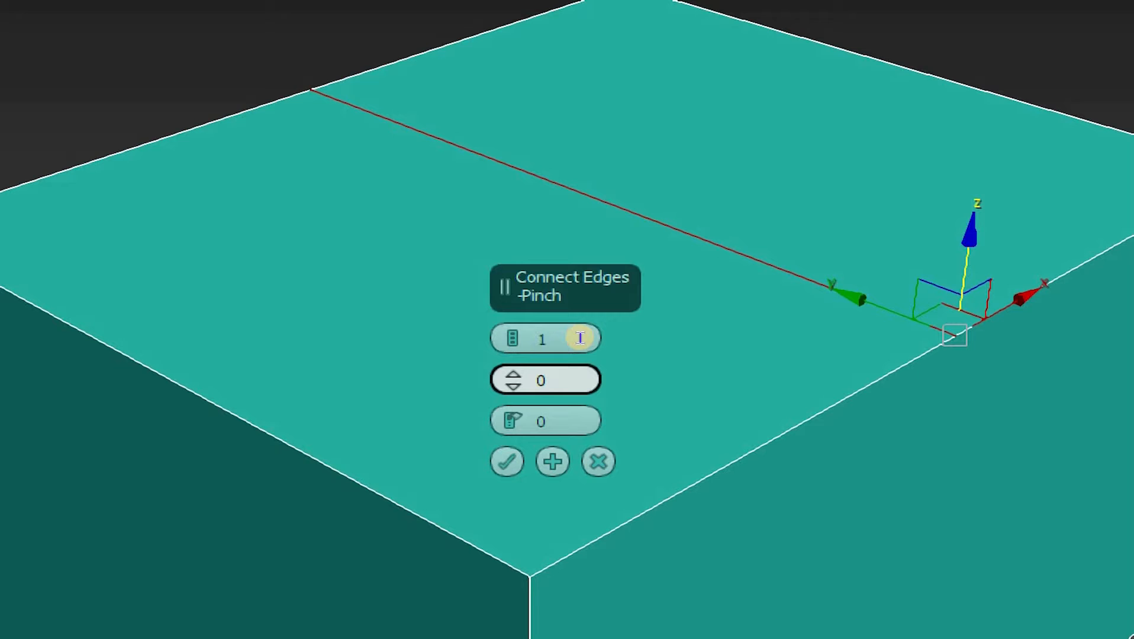
key(Tab)
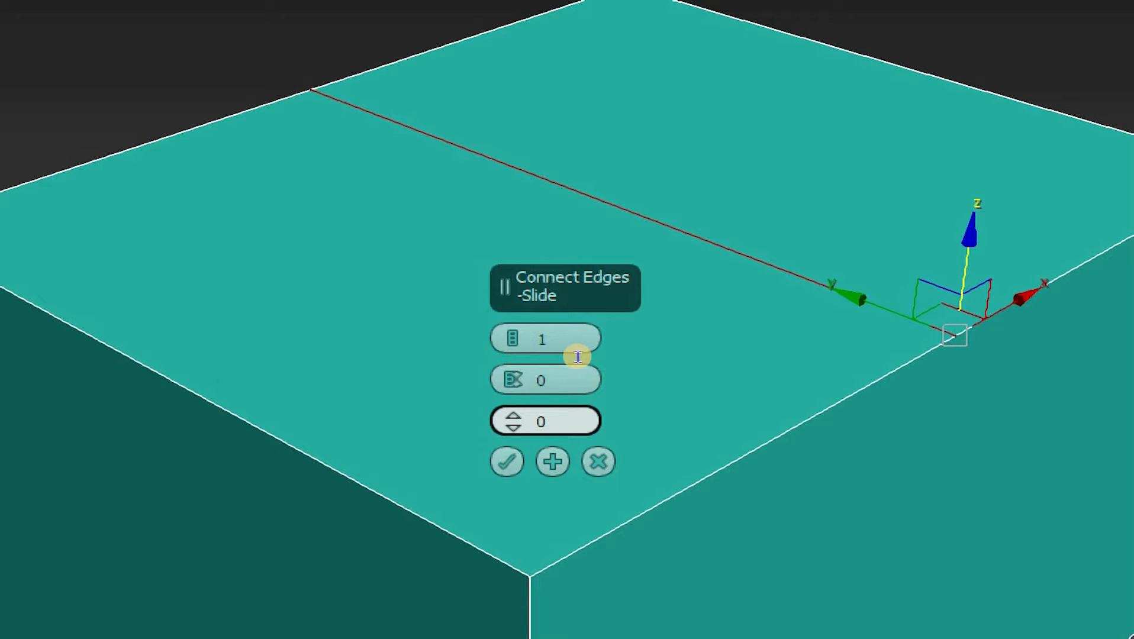
key(shift+Tab)
key(shift+Tab)
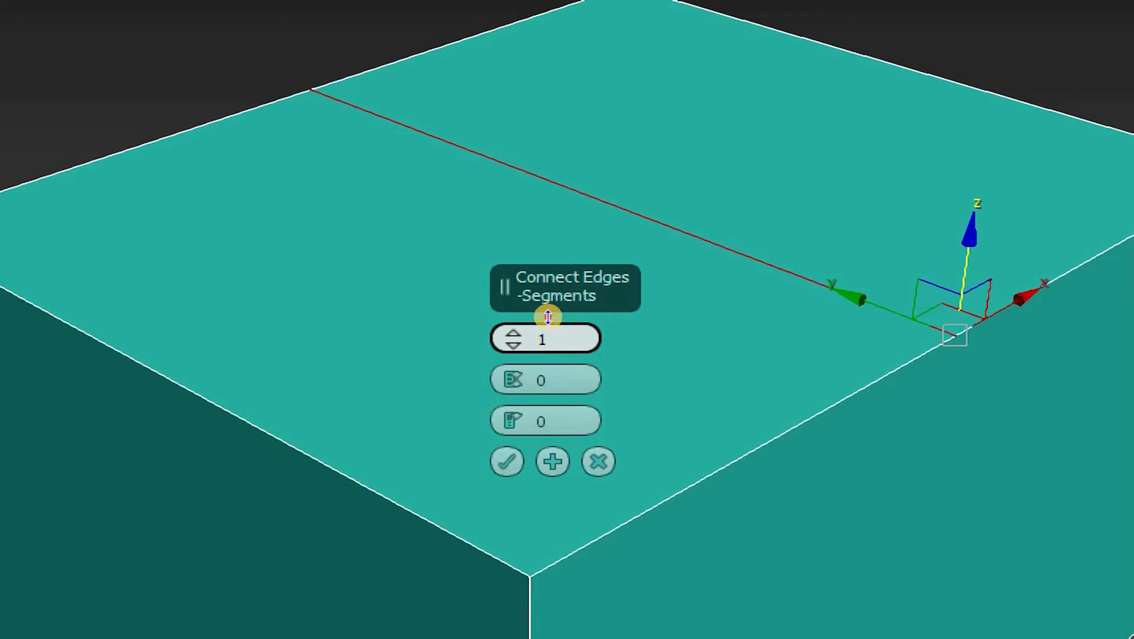
drag(546, 317, 550, 309)
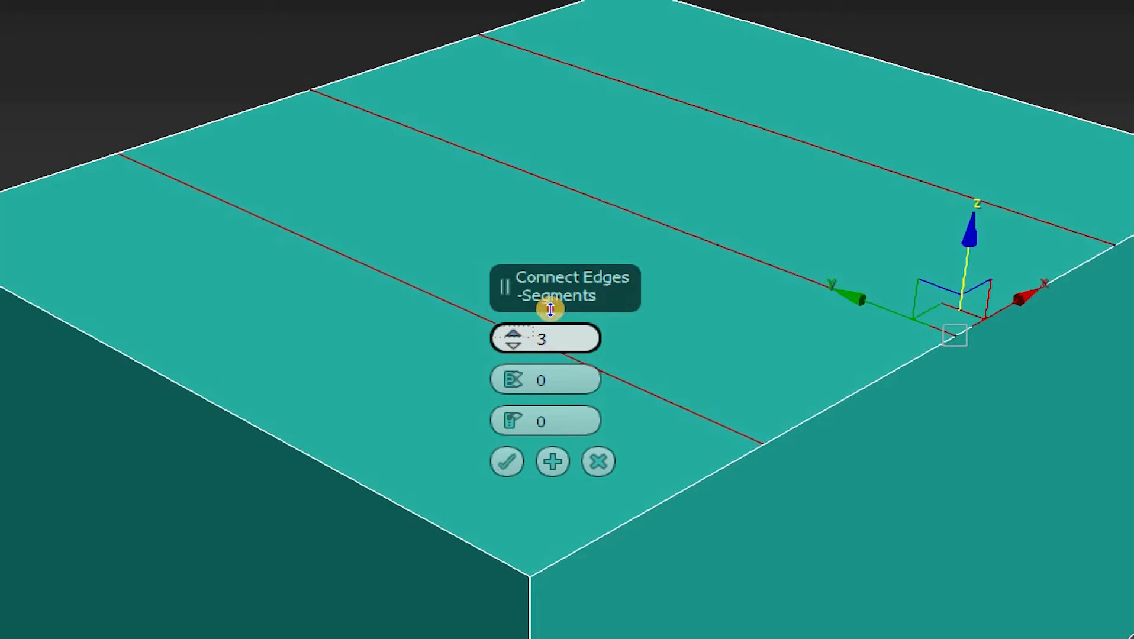
mouse_move(549, 303)
mouse_down()
mouse_move(556, 265)
mouse_move(553, 310)
mouse_up()
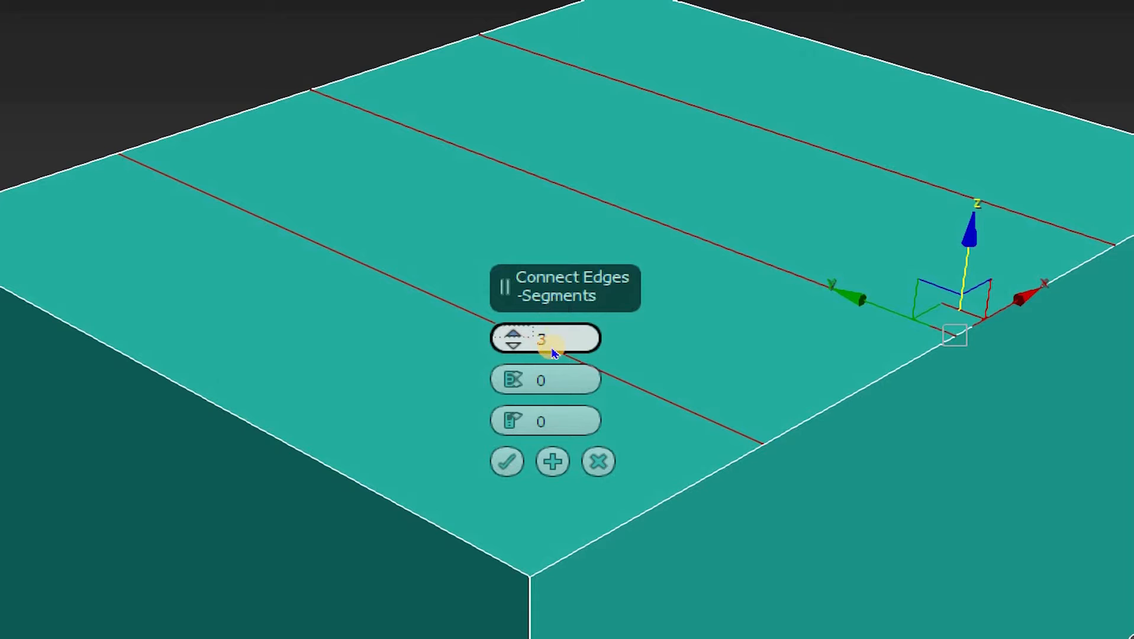
Step: Try a pinch of -47 and a slide of 36 on the connecting edges, and cancel the Connect operation
key(Tab)
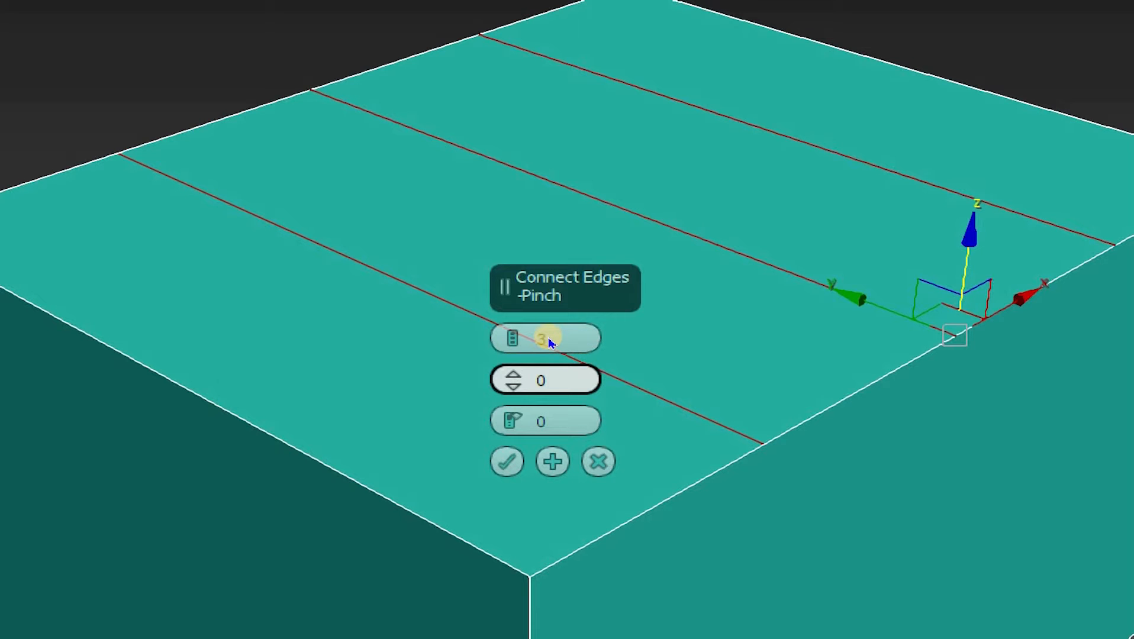
mouse_move(547, 362)
mouse_down()
mouse_move(539, 458)
mouse_move(532, 386)
mouse_move(535, 373)
mouse_move(531, 462)
mouse_move(539, 337)
mouse_move(539, 471)
mouse_move(538, 380)
mouse_up()
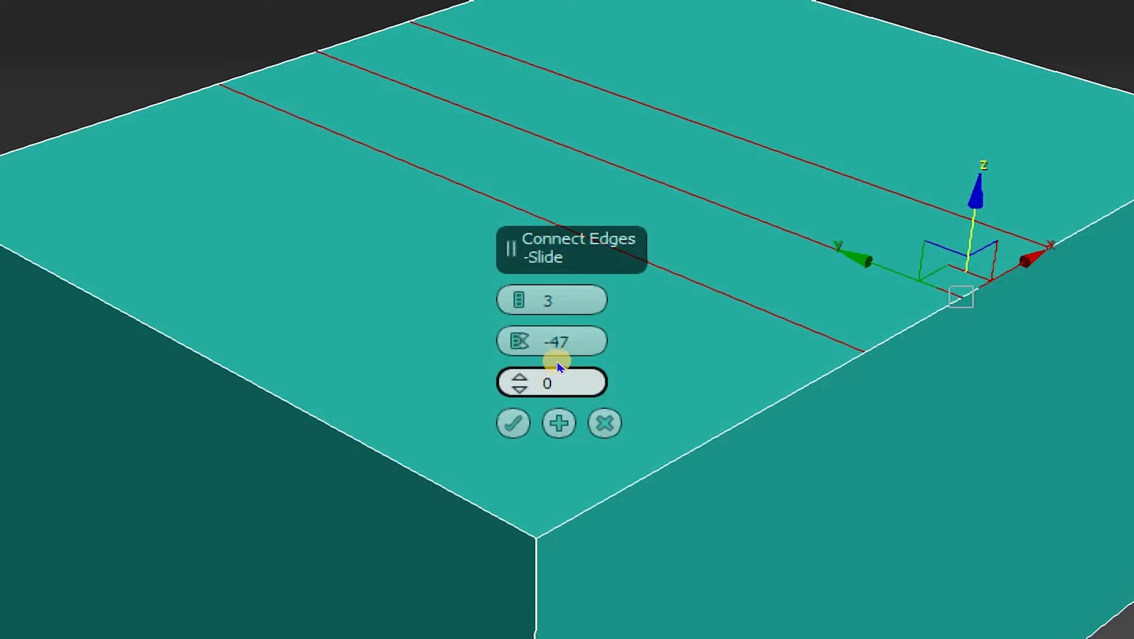
drag(549, 360, 594, 105)
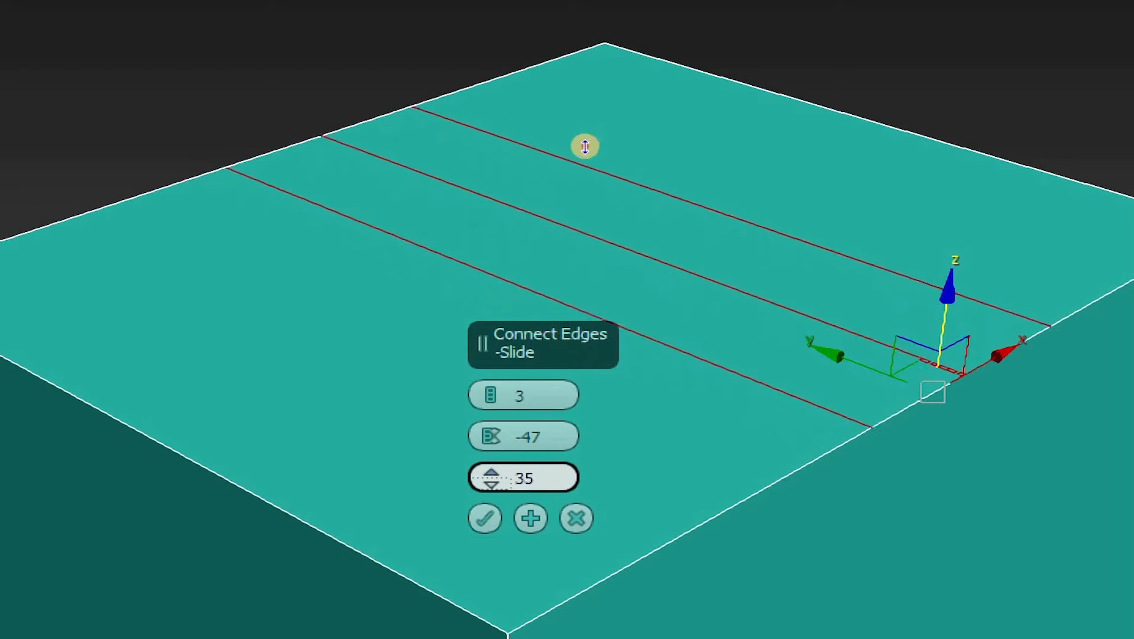
drag(584, 147, 587, 387)
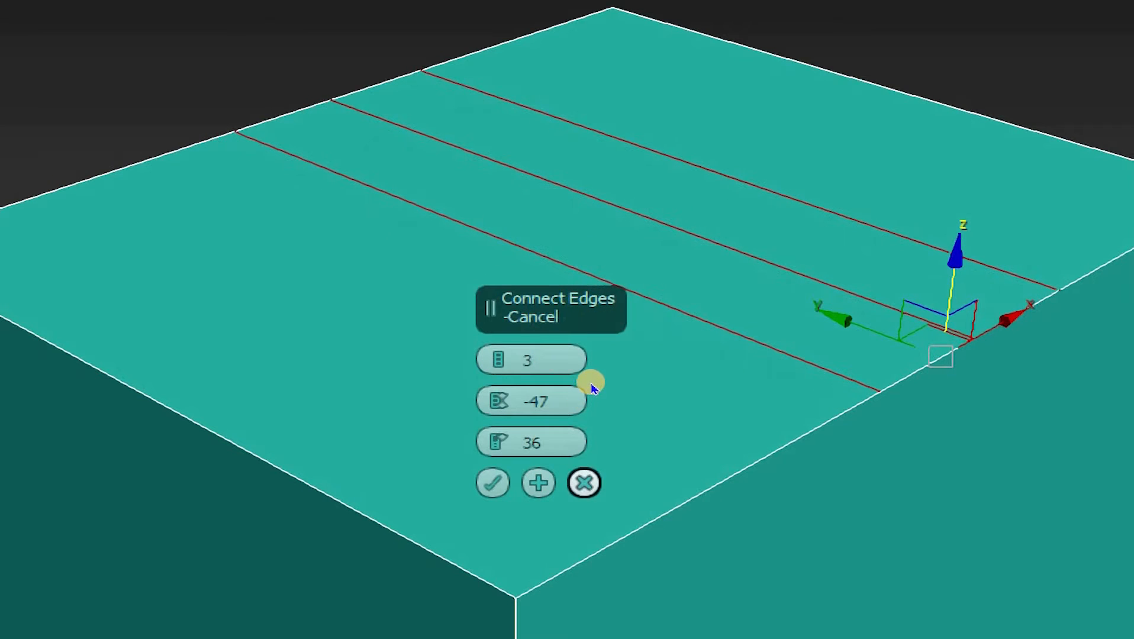
right_click(591, 386)
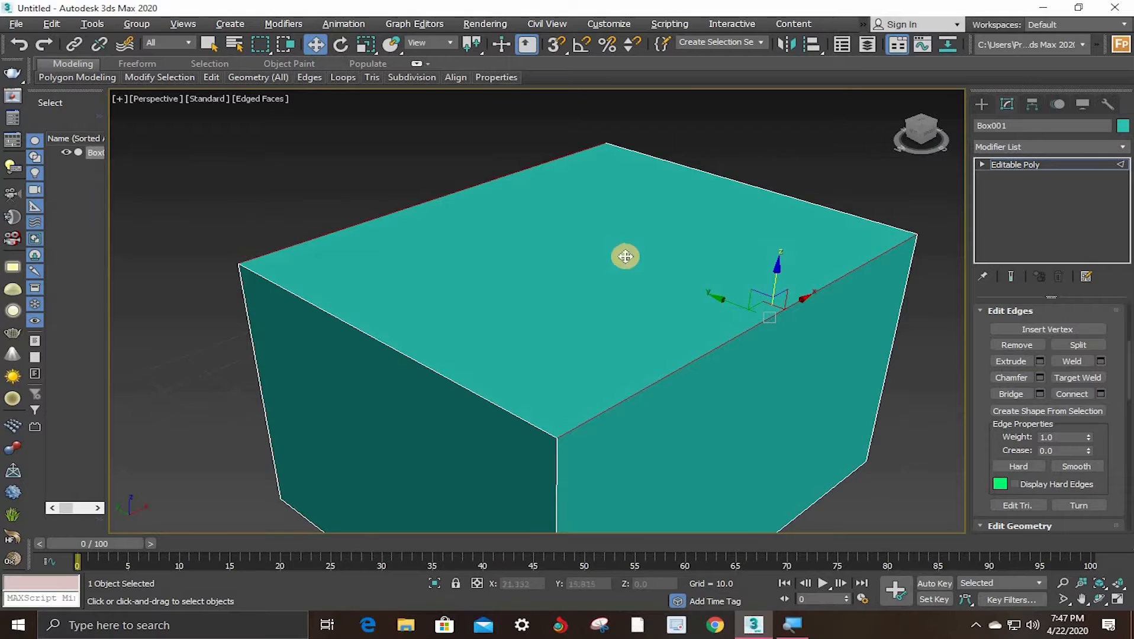
Step: Expand the two selected top edges to the full ring of parallel edges around the box
scroll(704, 284, down, 3)
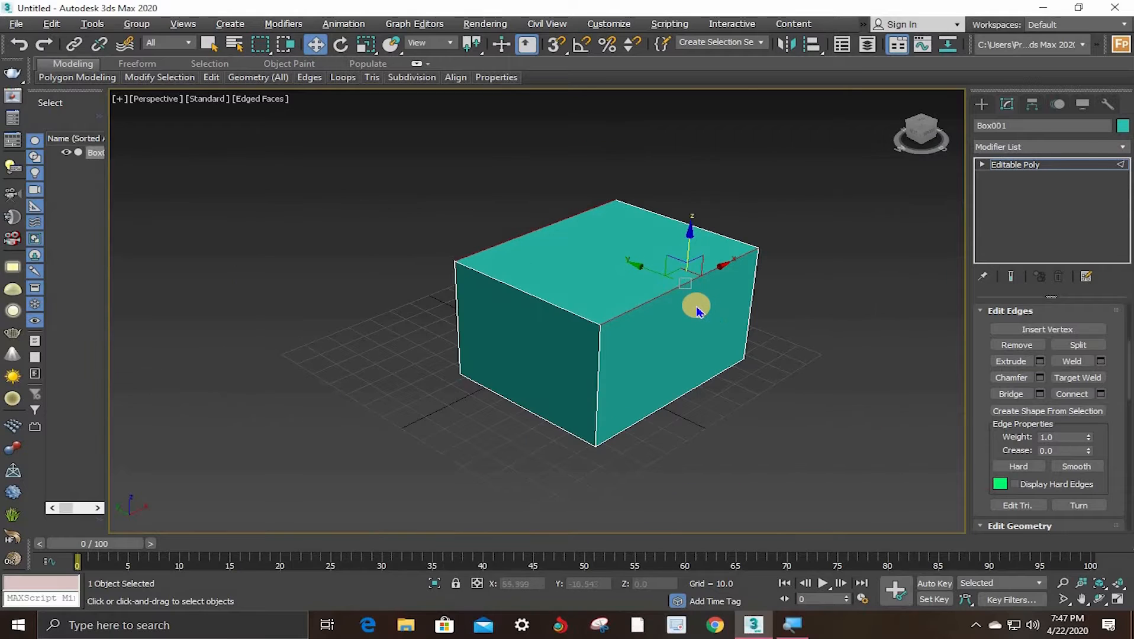
scroll(651, 294, up, 2)
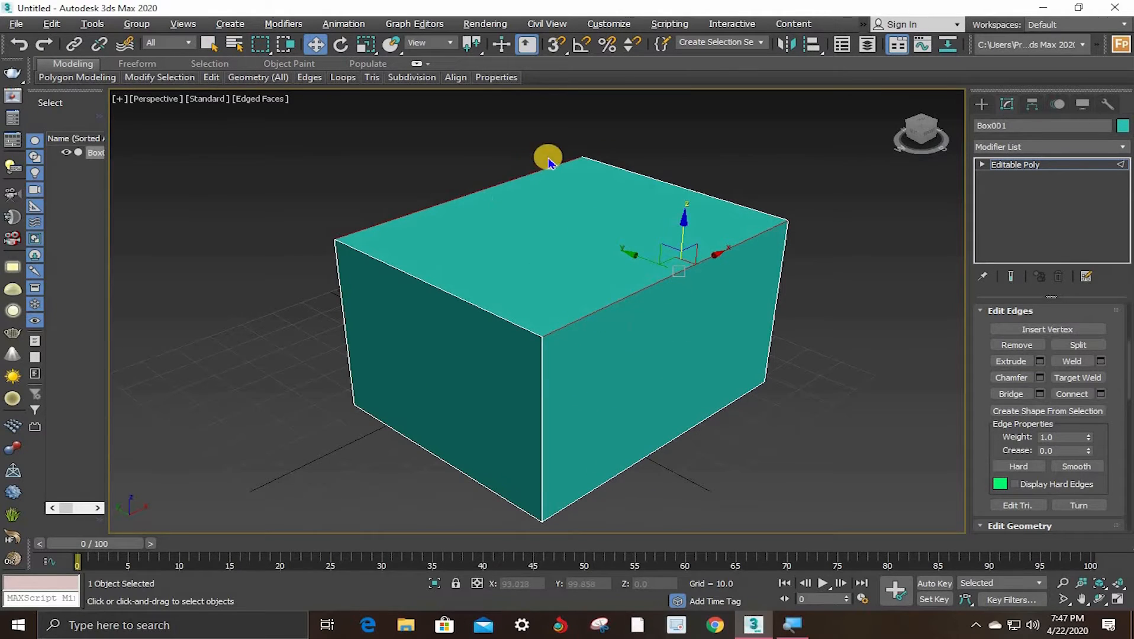
alt+middle_drag(734, 239, 693, 345)
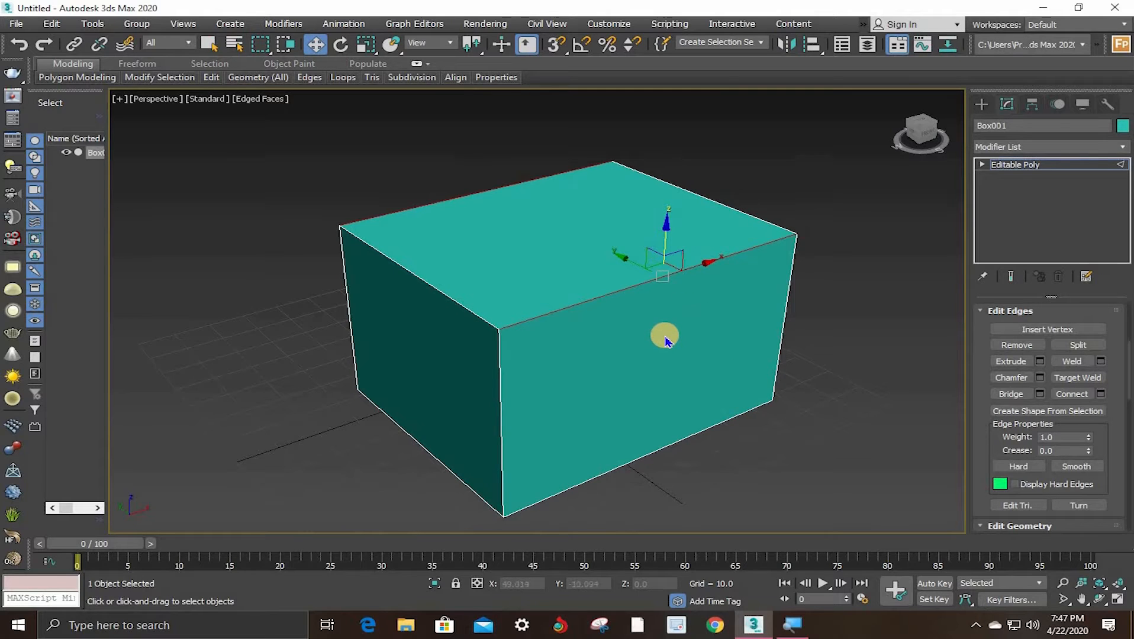
click(661, 276)
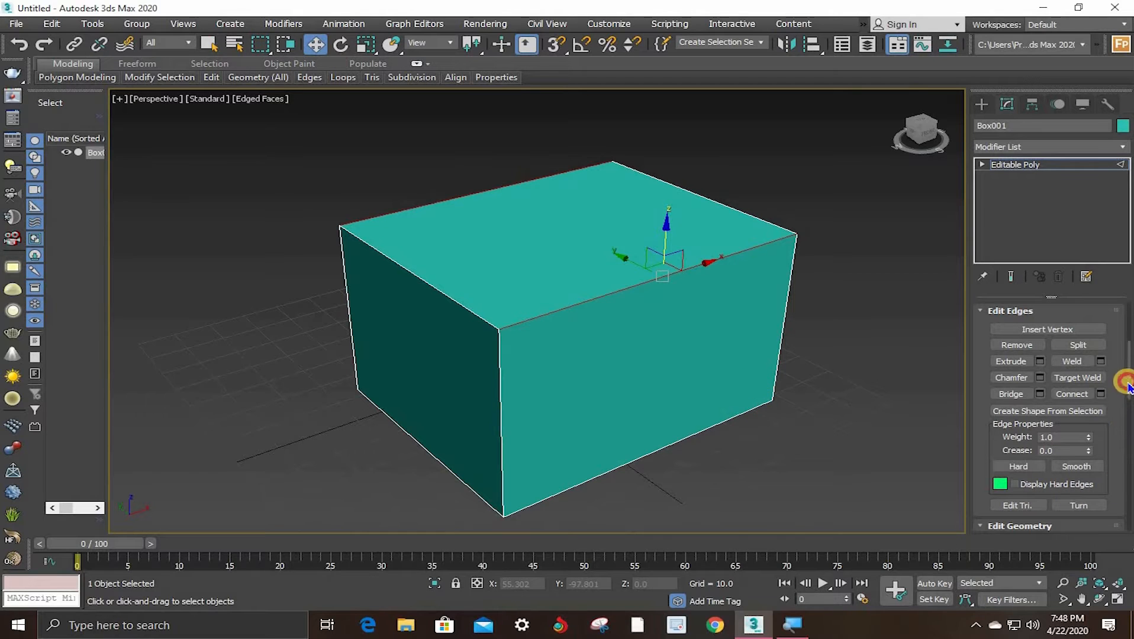
drag(1129, 383, 1131, 342)
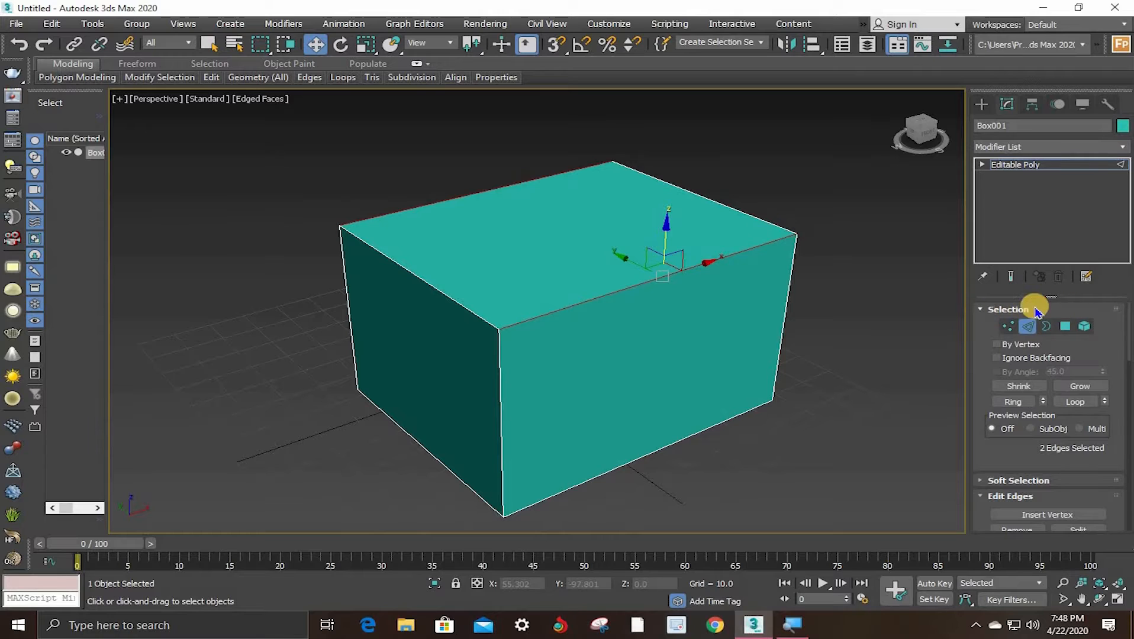
click(1012, 404)
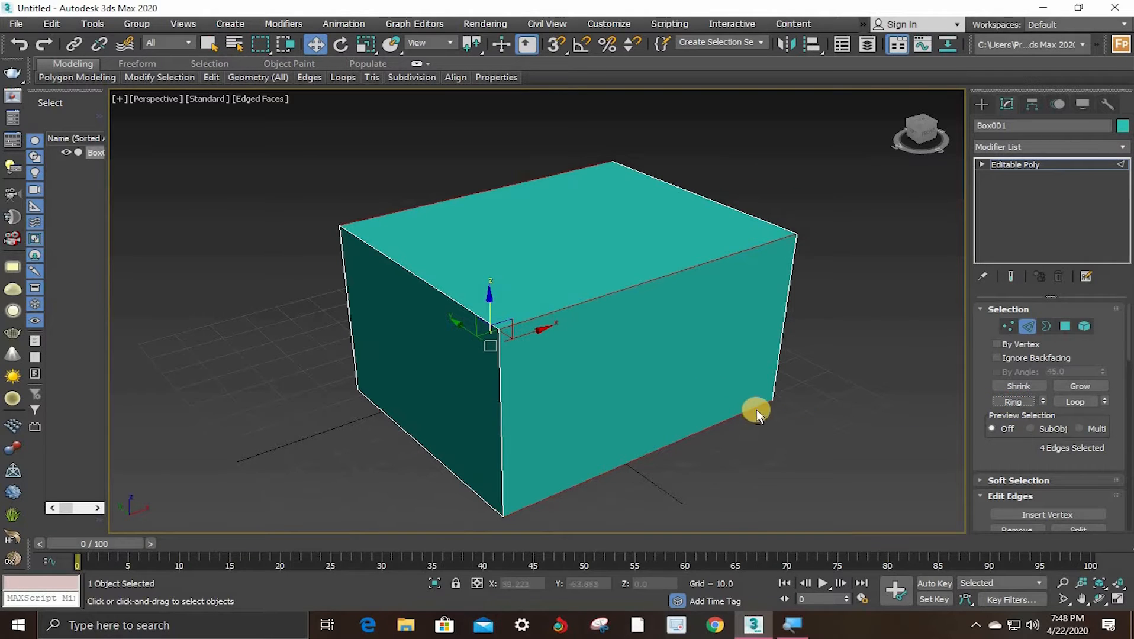
Step: Apply Ring to the box's four selected parallel edges and open their Connect Edges settings
alt+middle_drag(754, 410, 716, 402)
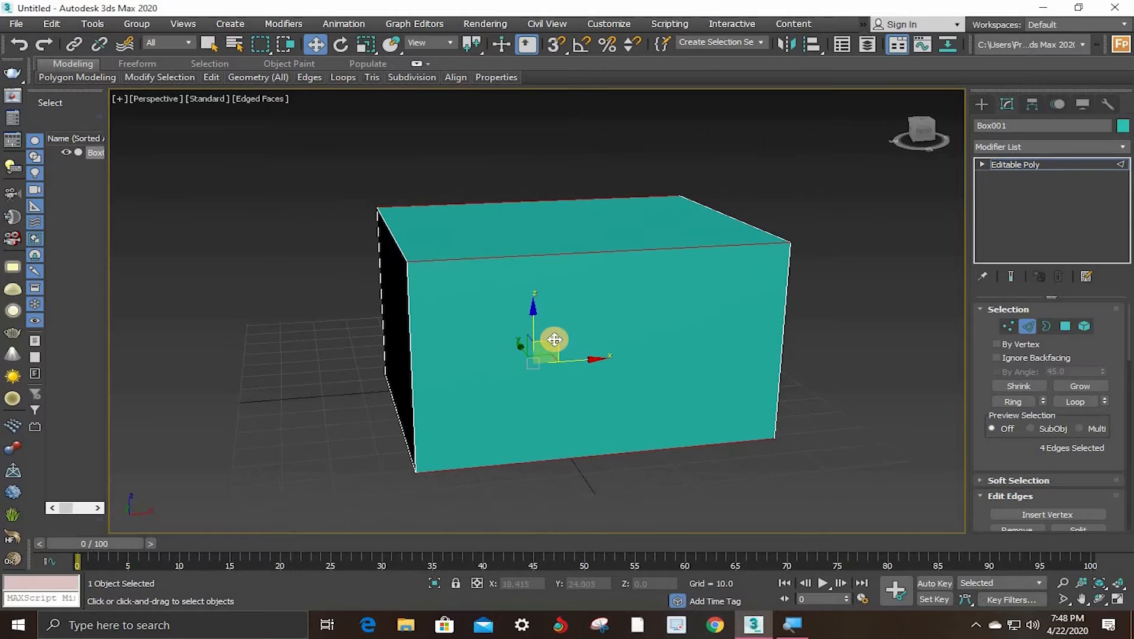
scroll(554, 347, up, 3)
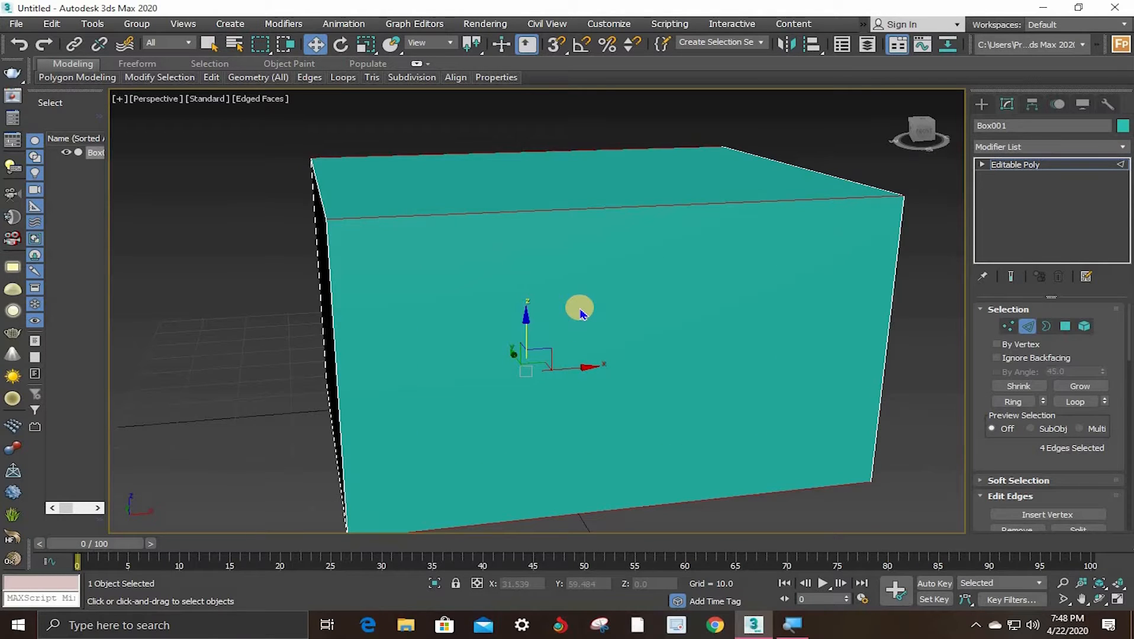
key(alt+r)
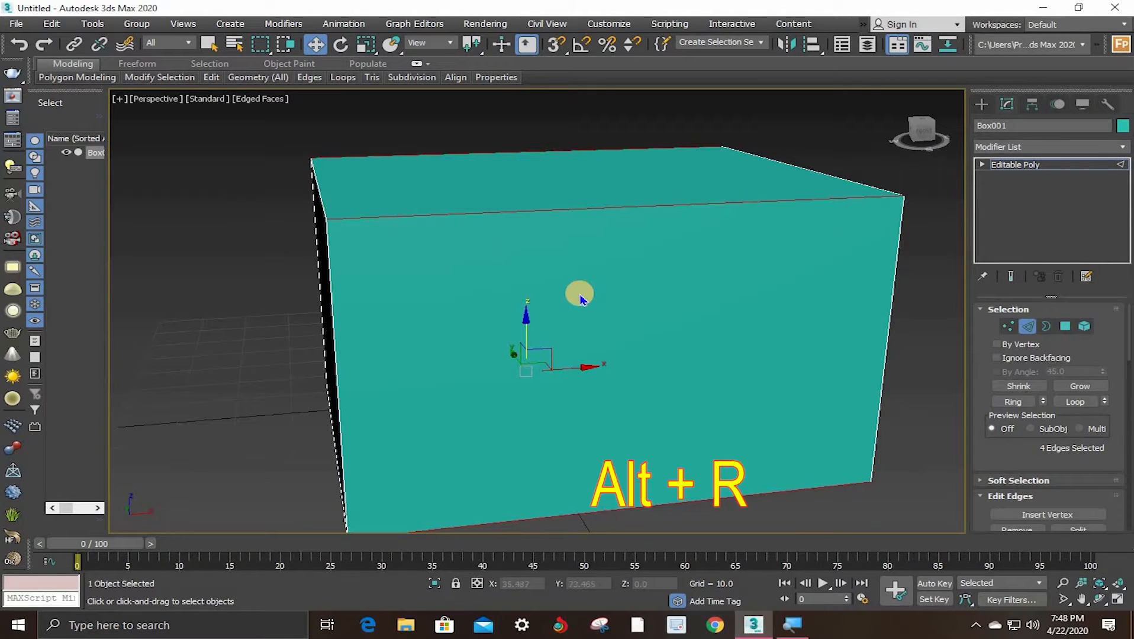
scroll(595, 275, down, 3)
alt+middle_drag(628, 271, 640, 280)
scroll(640, 280, up, 3)
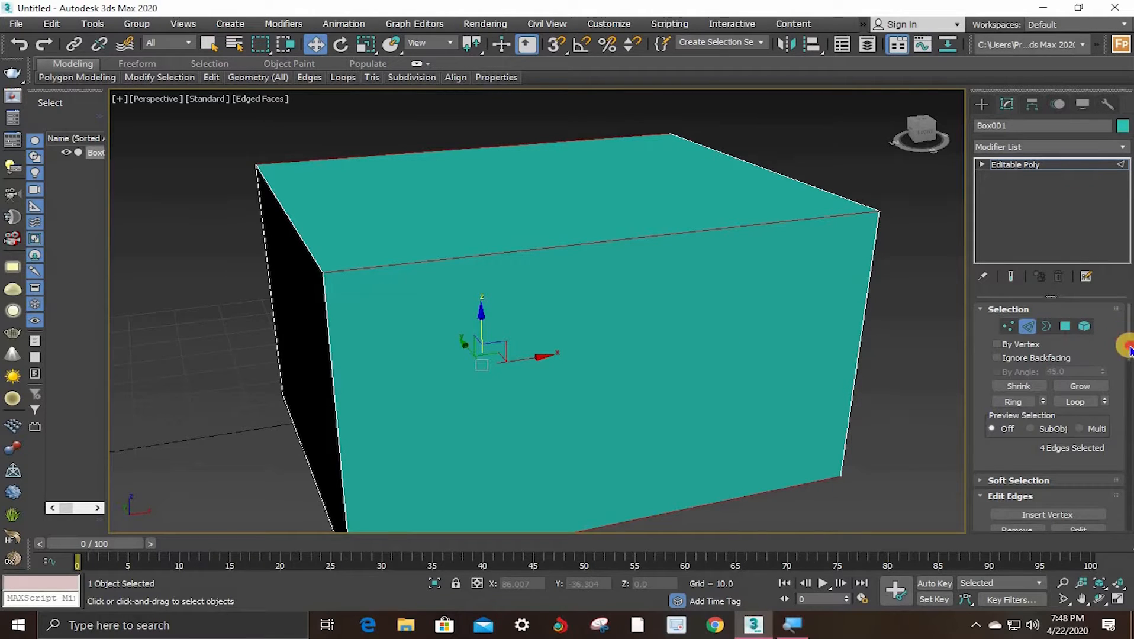
drag(1127, 341, 1124, 382)
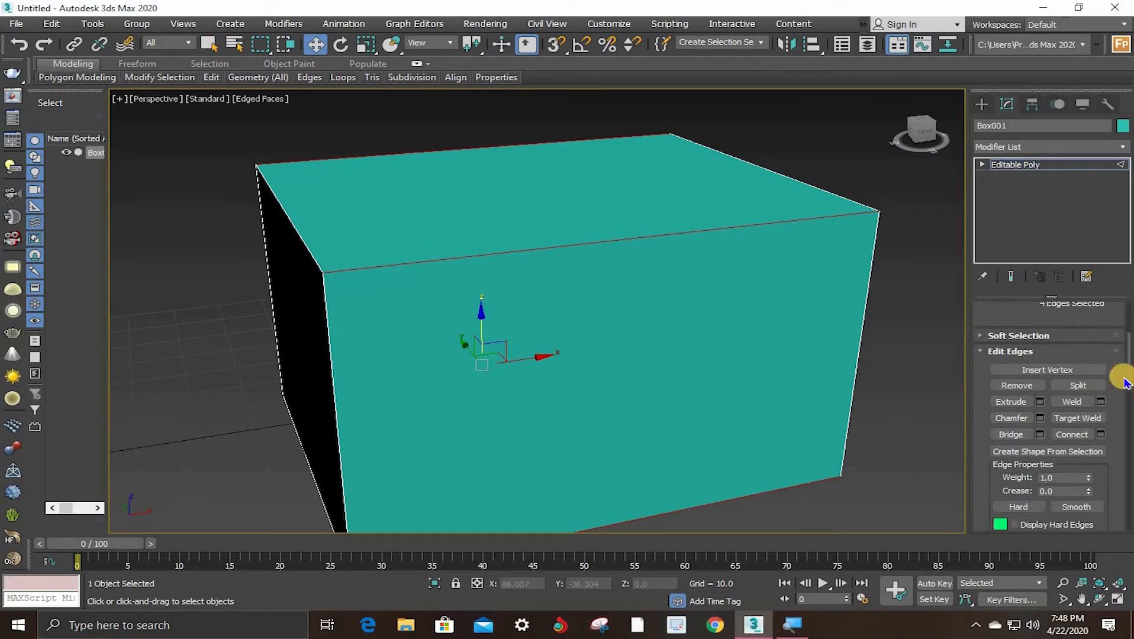
click(1099, 434)
mouse_move(538, 355)
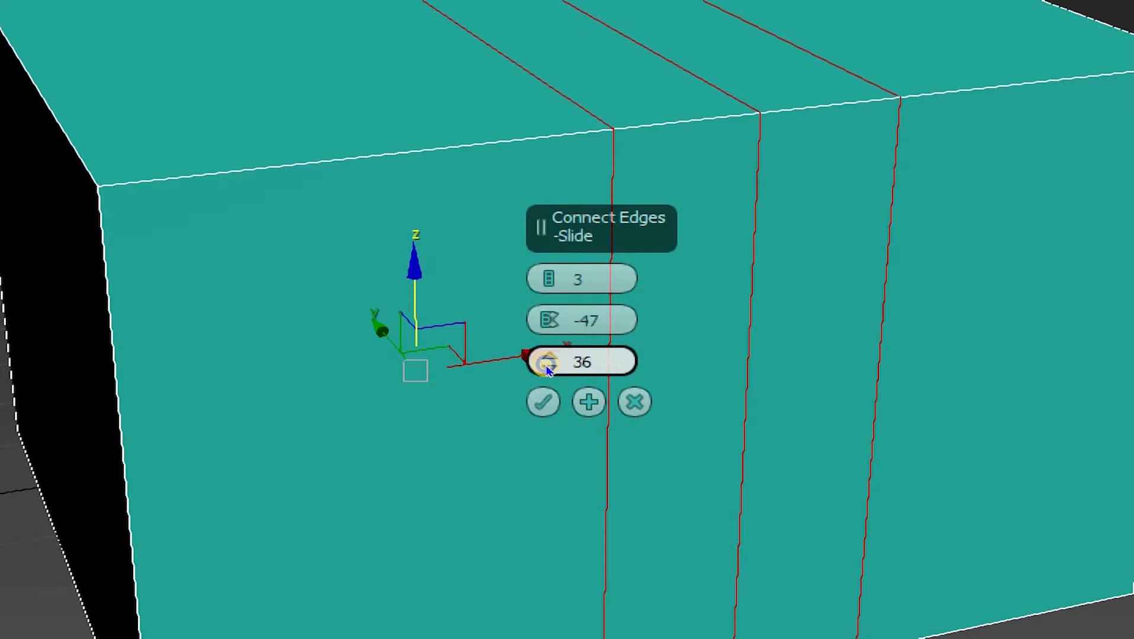
Step: Reset the connection's pinch and slide to 0, set the segments to 4 and apply it
right_click(550, 355)
right_click(547, 346)
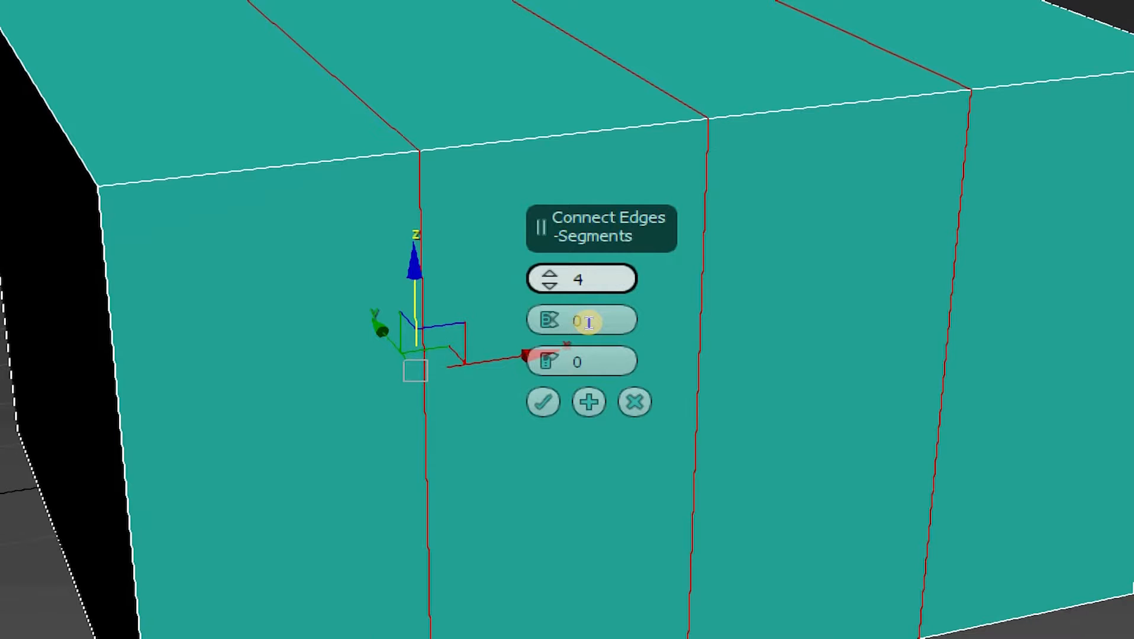
key(Return)
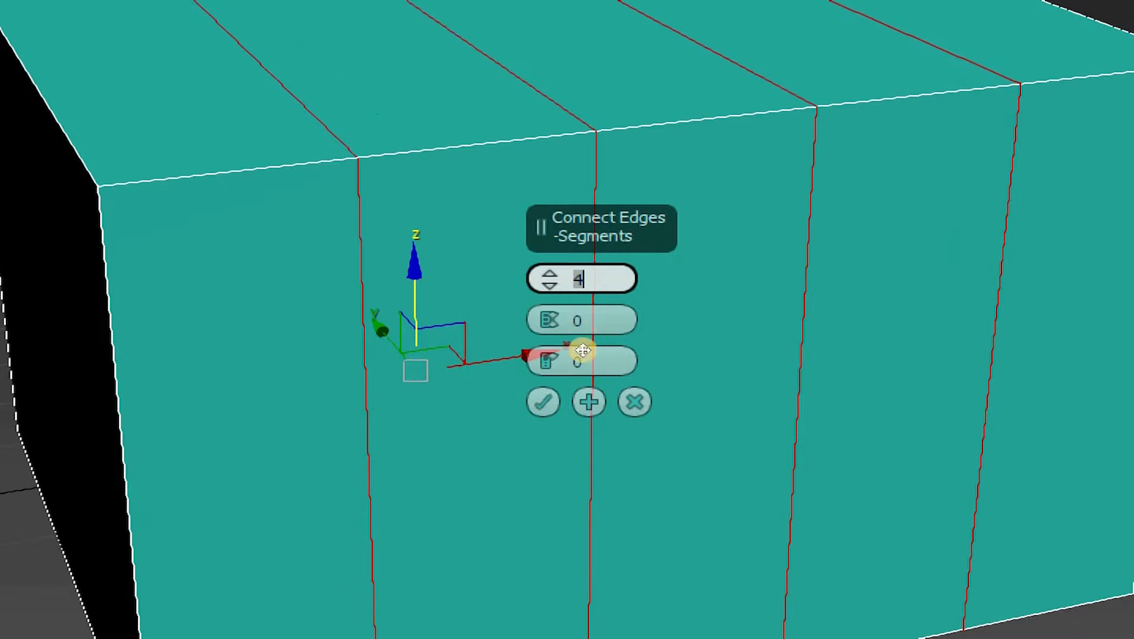
click(548, 385)
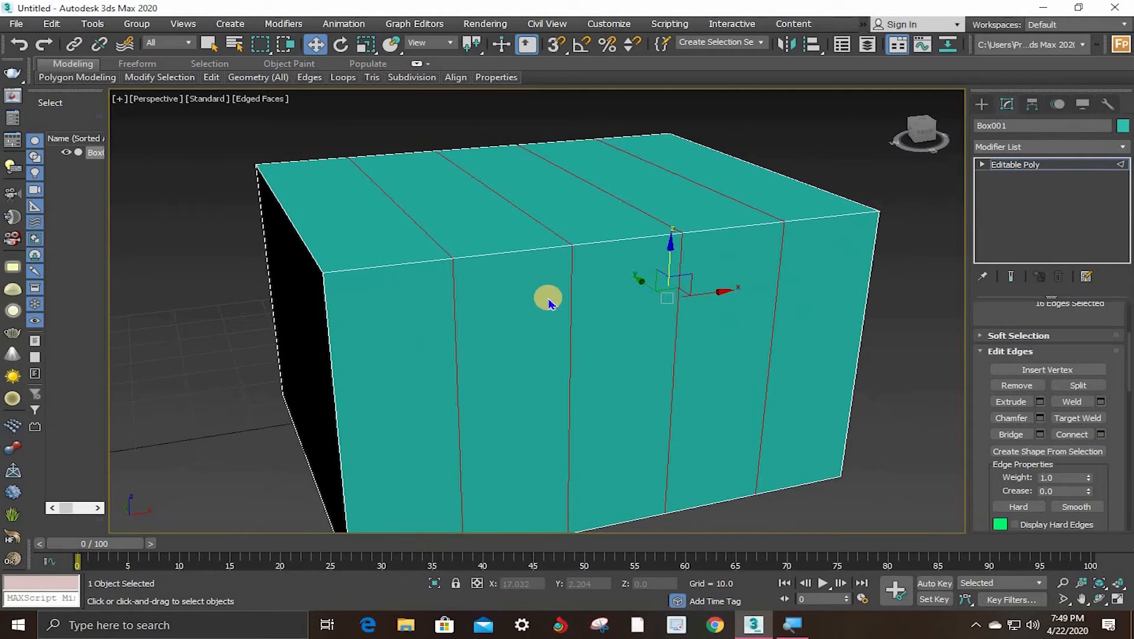
Step: Select the front vertical corner edge, expand it to its full ring and connect the ring with 4 segments
scroll(529, 305, down, 2)
alt+middle_drag(636, 274, 546, 342)
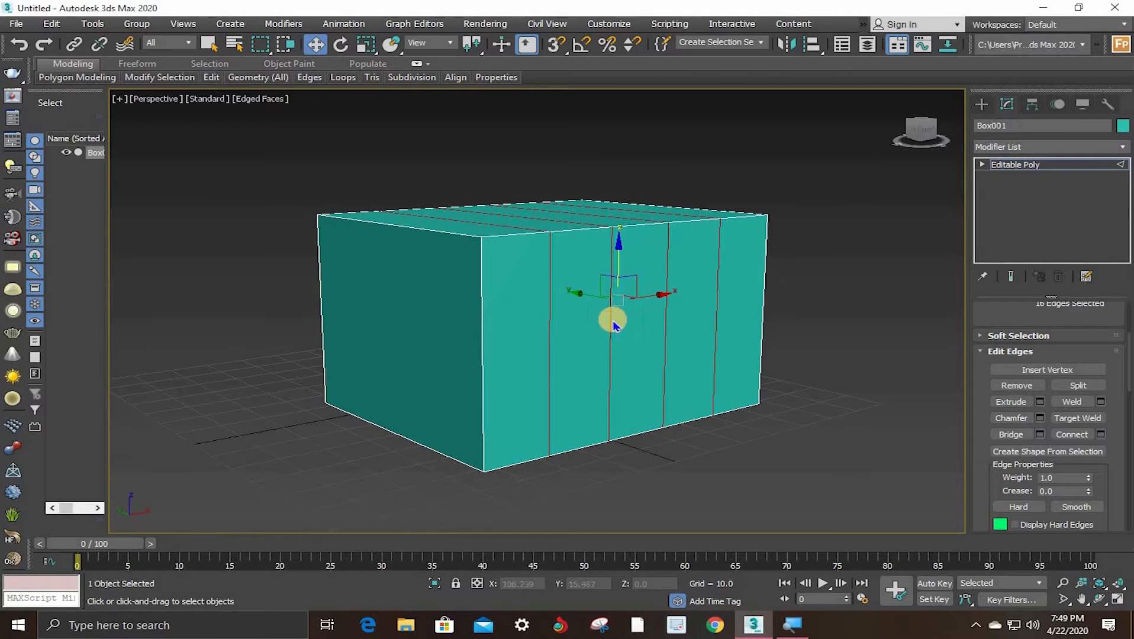
click(480, 328)
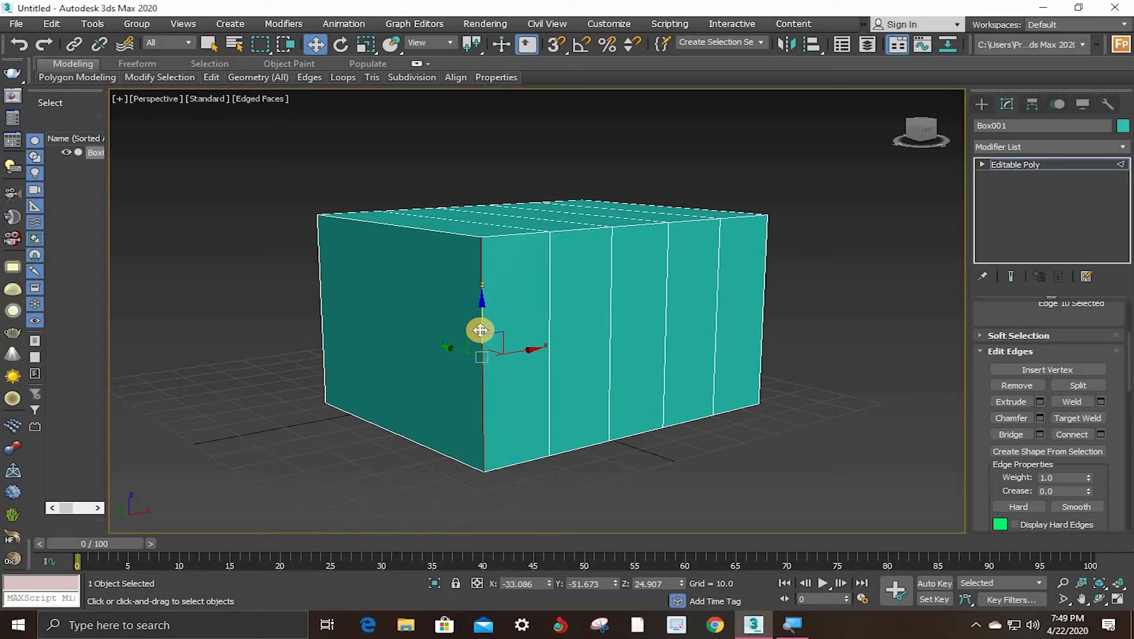
key(alt+r)
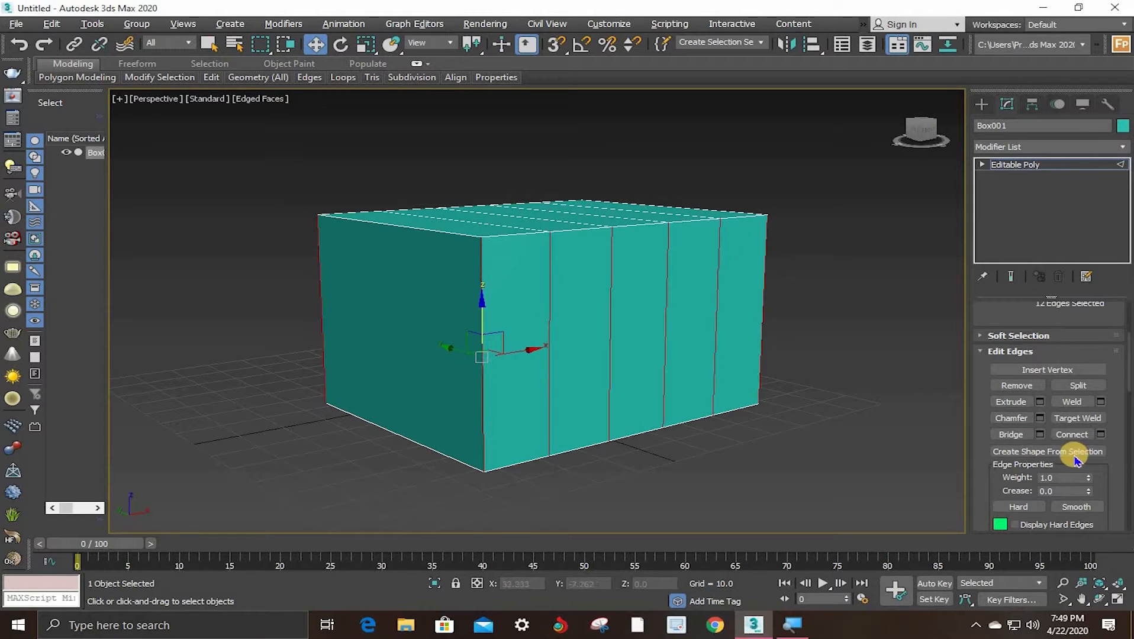
click(1100, 436)
click(545, 383)
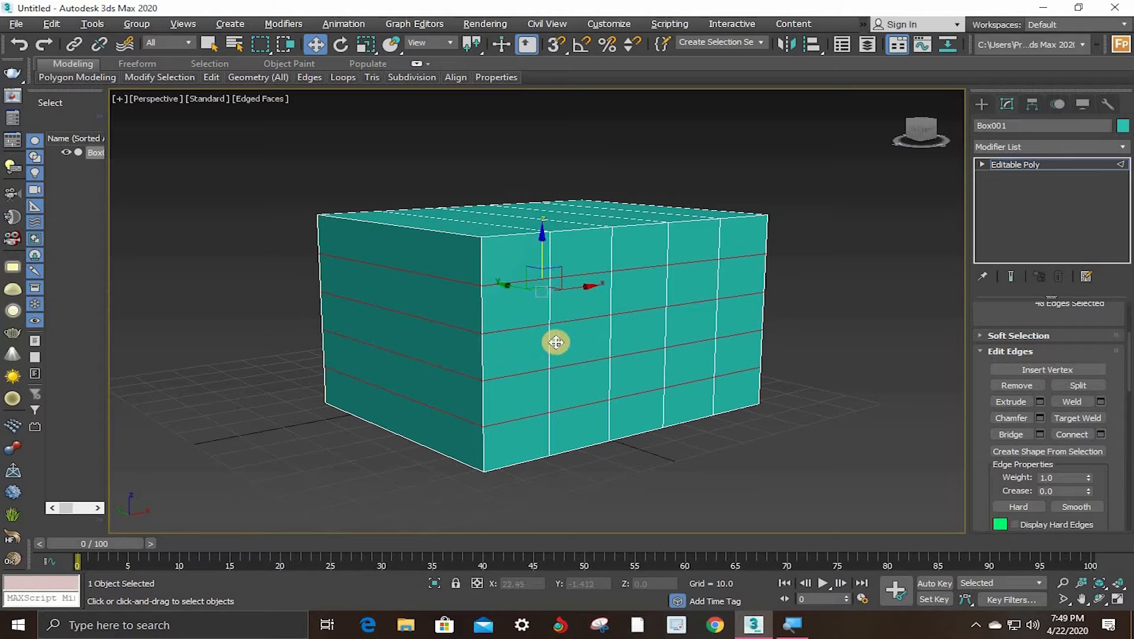
Step: Select the full ring of horizontal edges on the undivided end face and connect it with 4 segments
alt+middle_drag(549, 324, 590, 246)
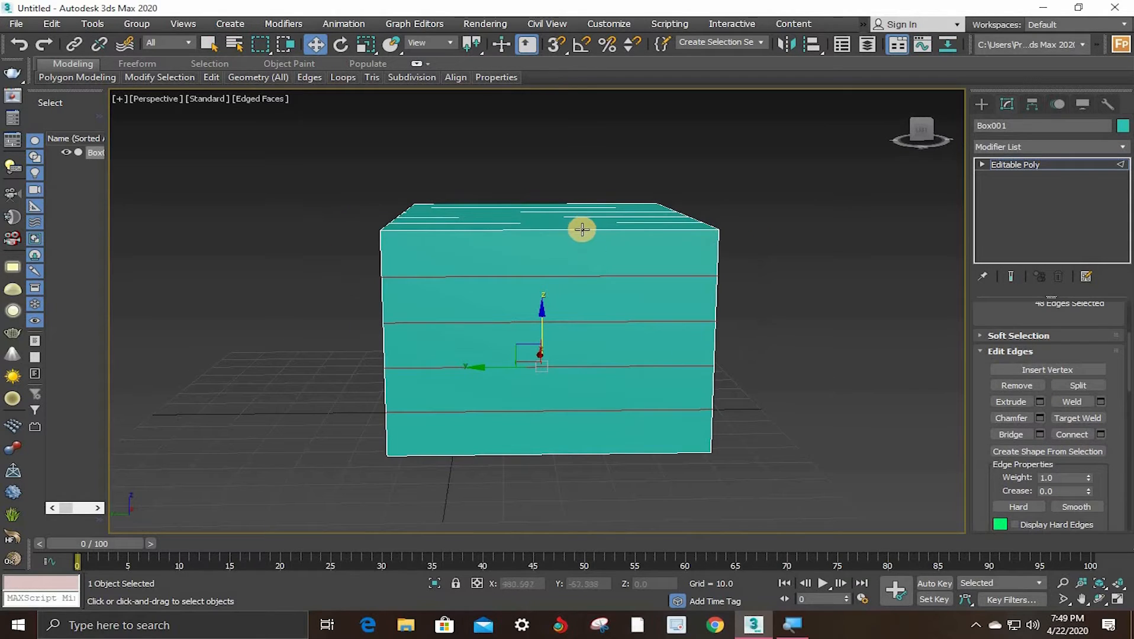
click(582, 231)
alt+middle_drag(604, 309, 732, 159)
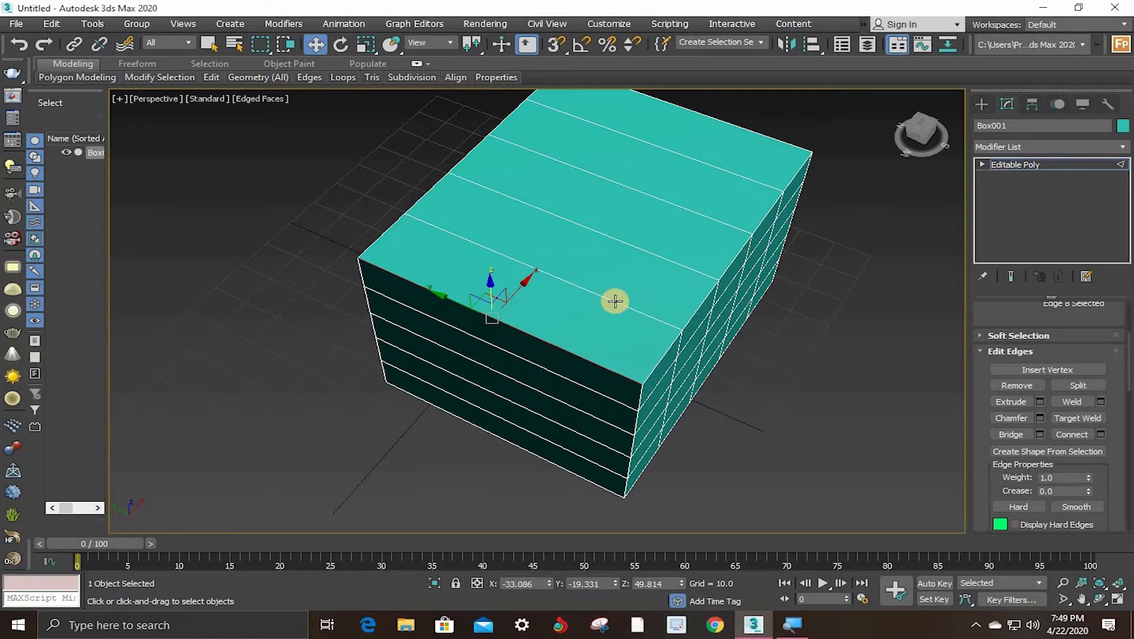
alt+middle_drag(612, 301, 612, 271)
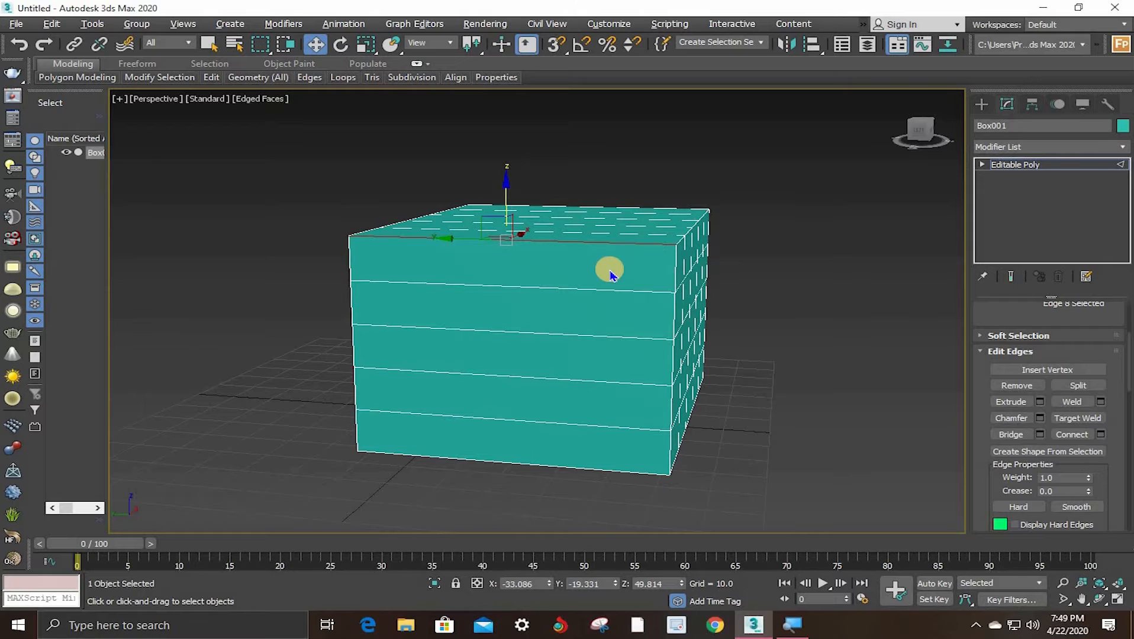
shift+click(605, 290)
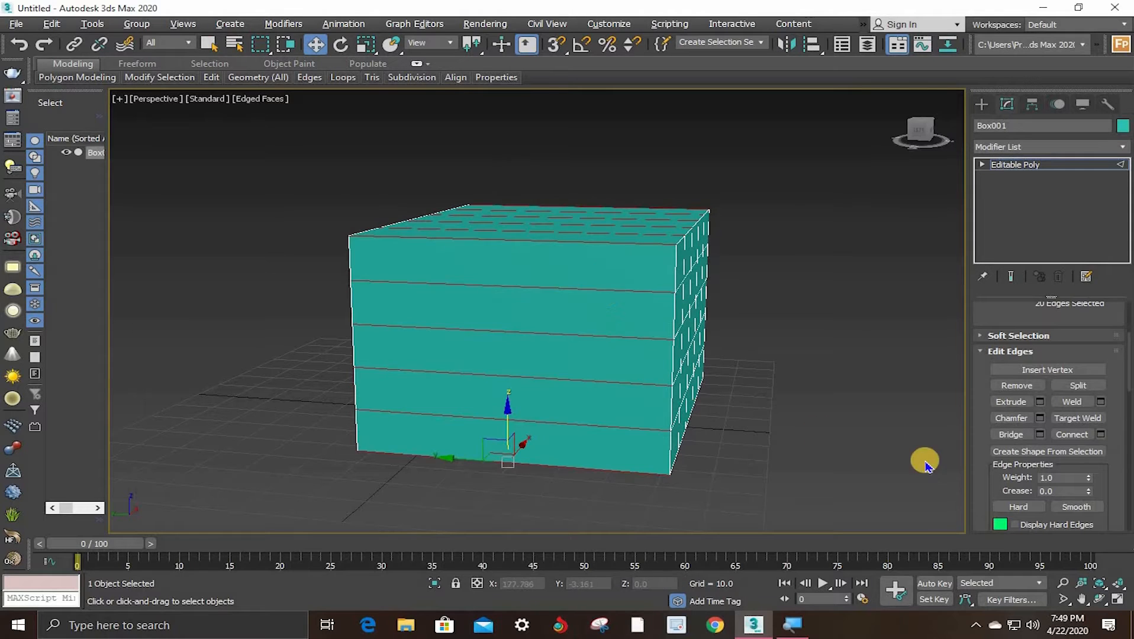
click(1101, 438)
click(540, 380)
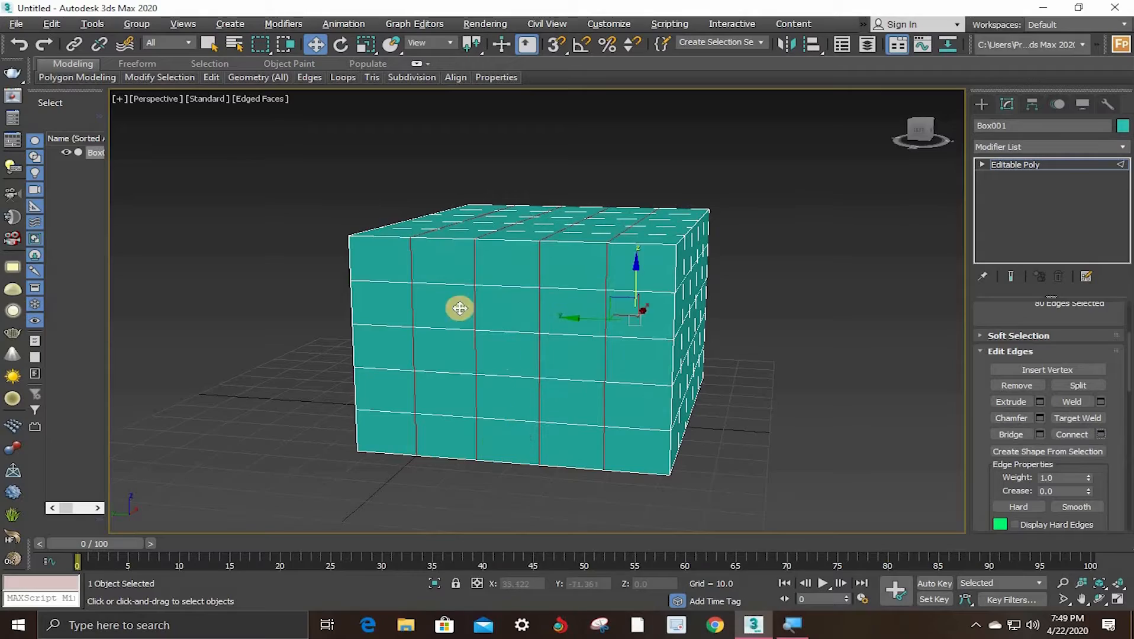
Step: Deselect all edges and collapse the Edit Edges and Edit Geometry rollouts
alt+middle_drag(470, 286, 853, 253)
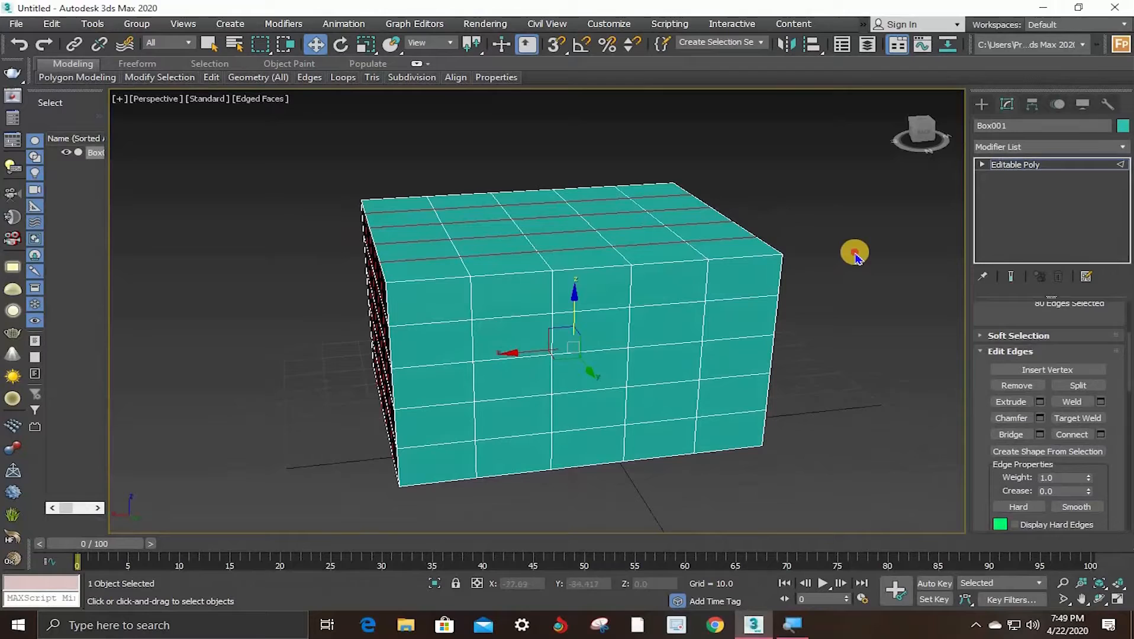
click(804, 266)
alt+middle_drag(751, 262, 1095, 369)
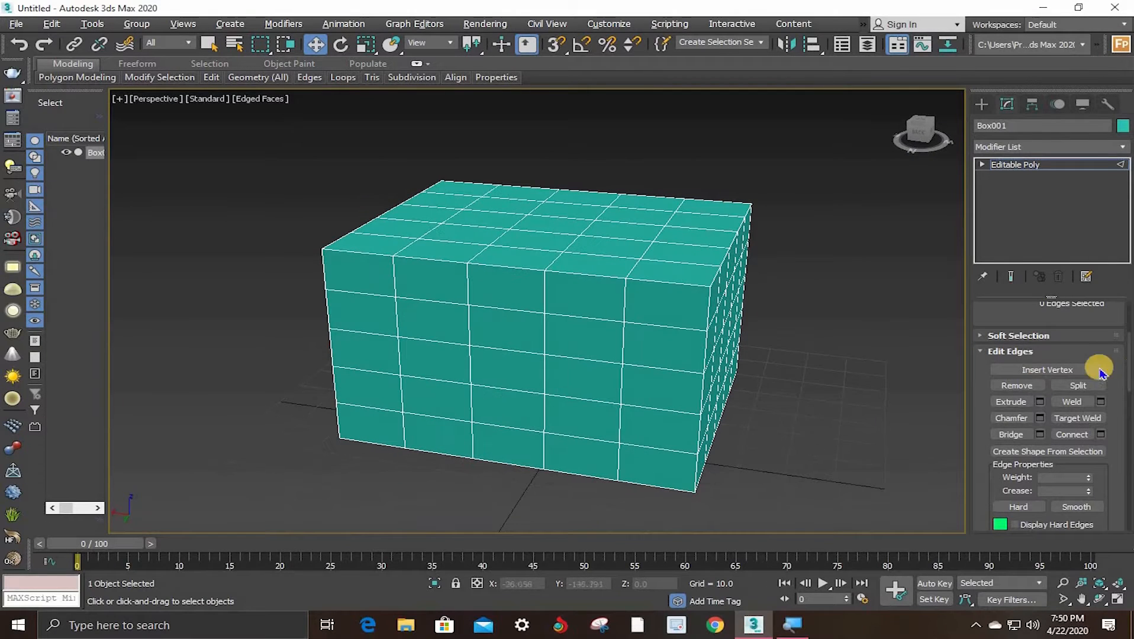
click(1009, 354)
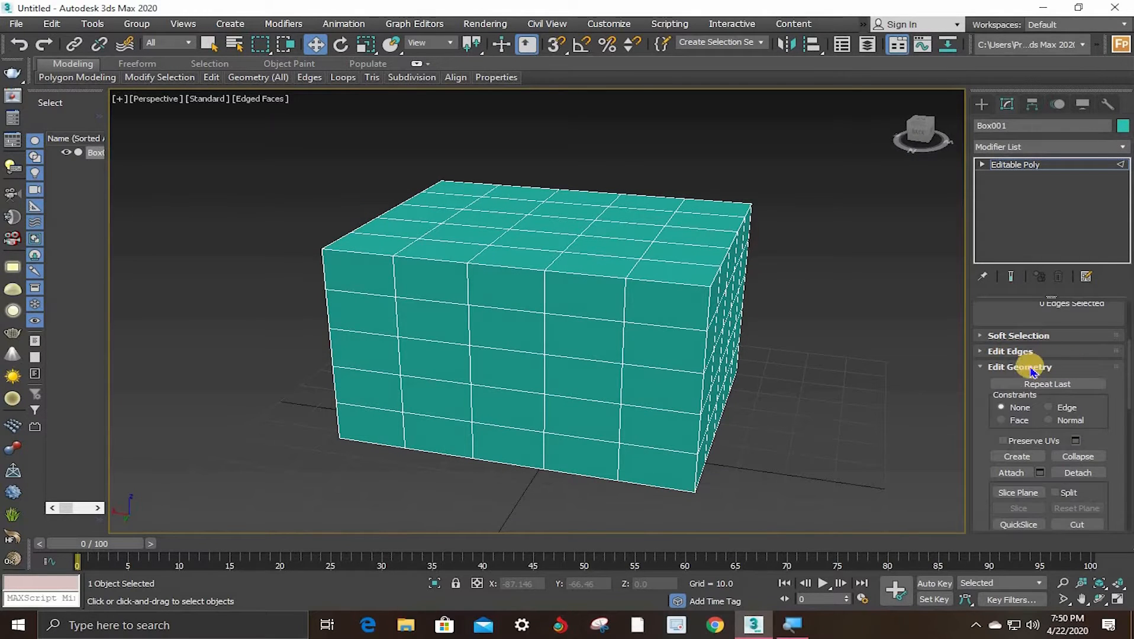
click(1029, 368)
click(1028, 387)
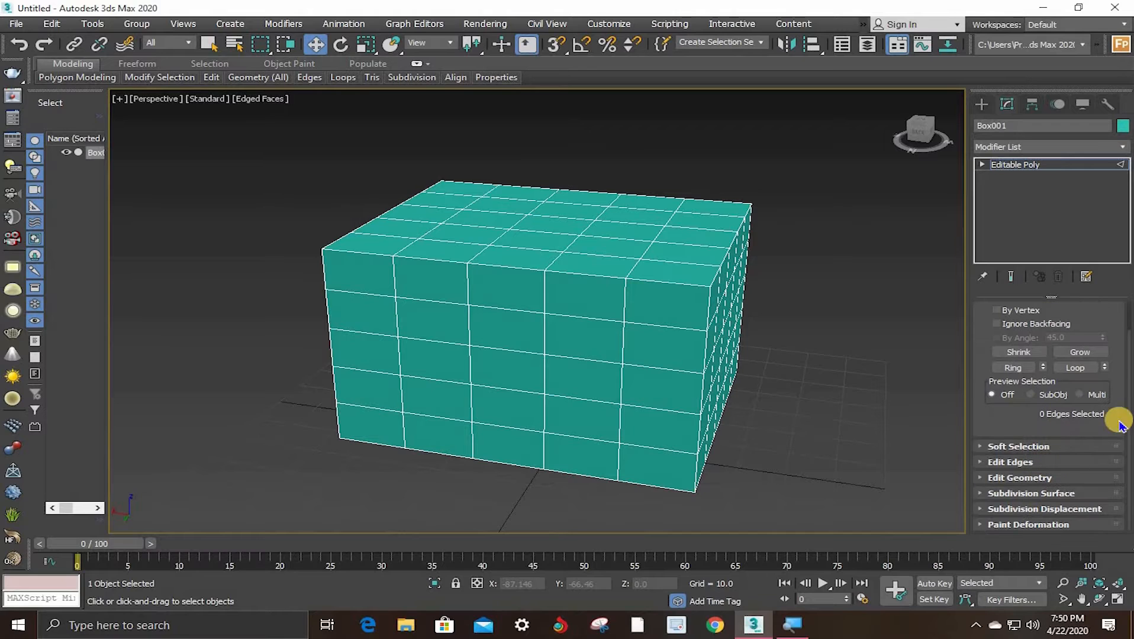
scroll(977, 341, up, 1)
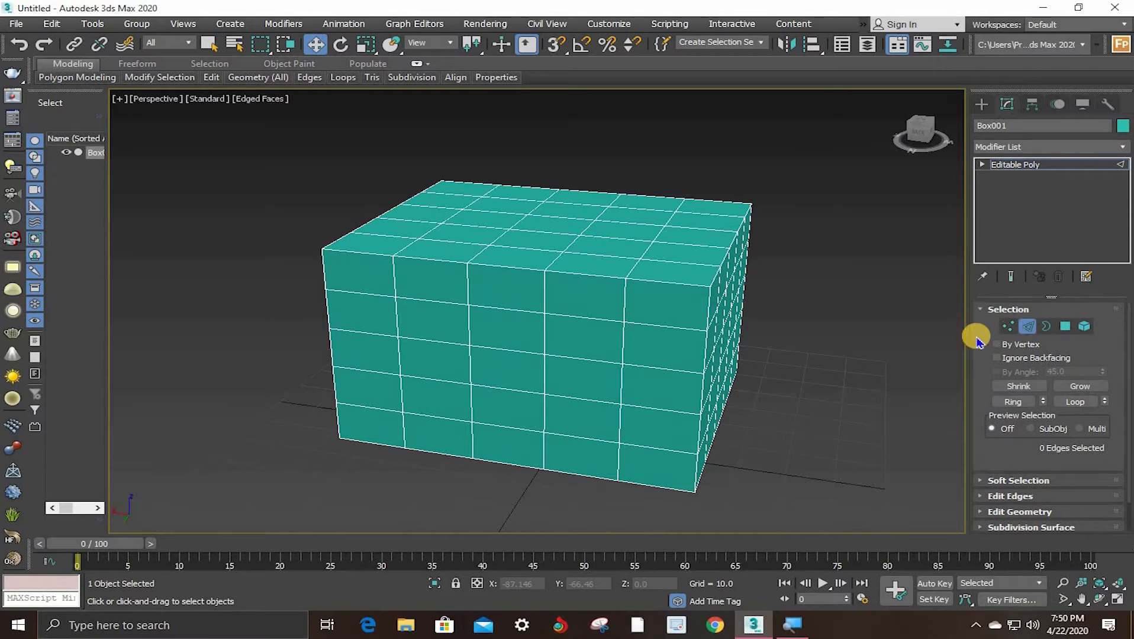
Step: Switch to the Vertex level and clear the existing vertex selection
key(1)
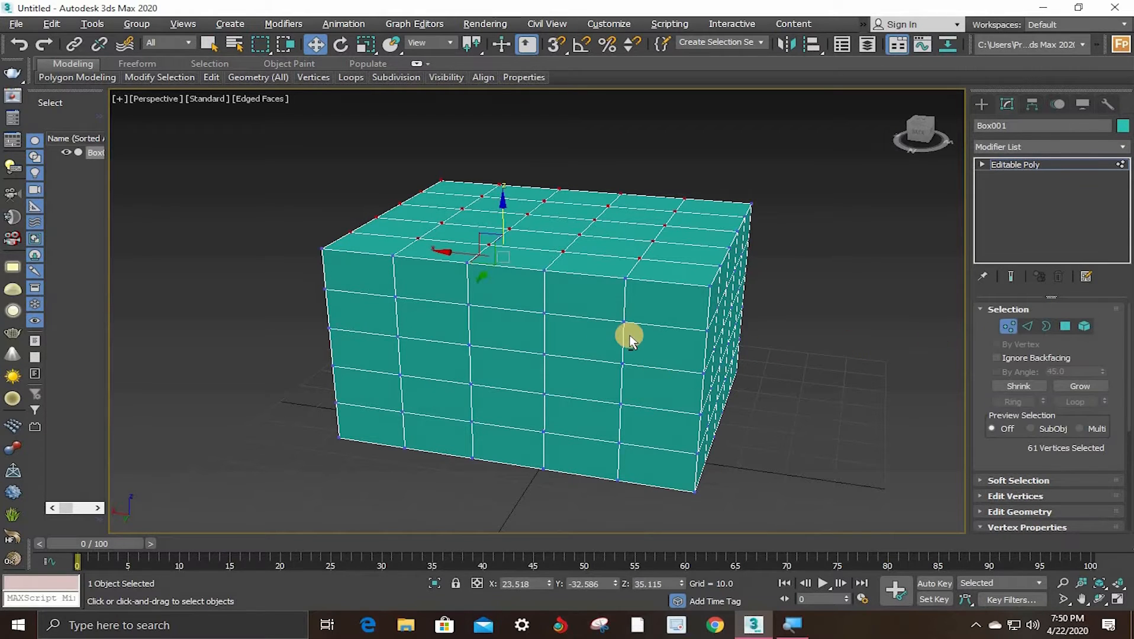
alt+middle_drag(629, 335, 632, 139)
click(604, 317)
alt+middle_drag(561, 286, 649, 296)
scroll(505, 290, up, 3)
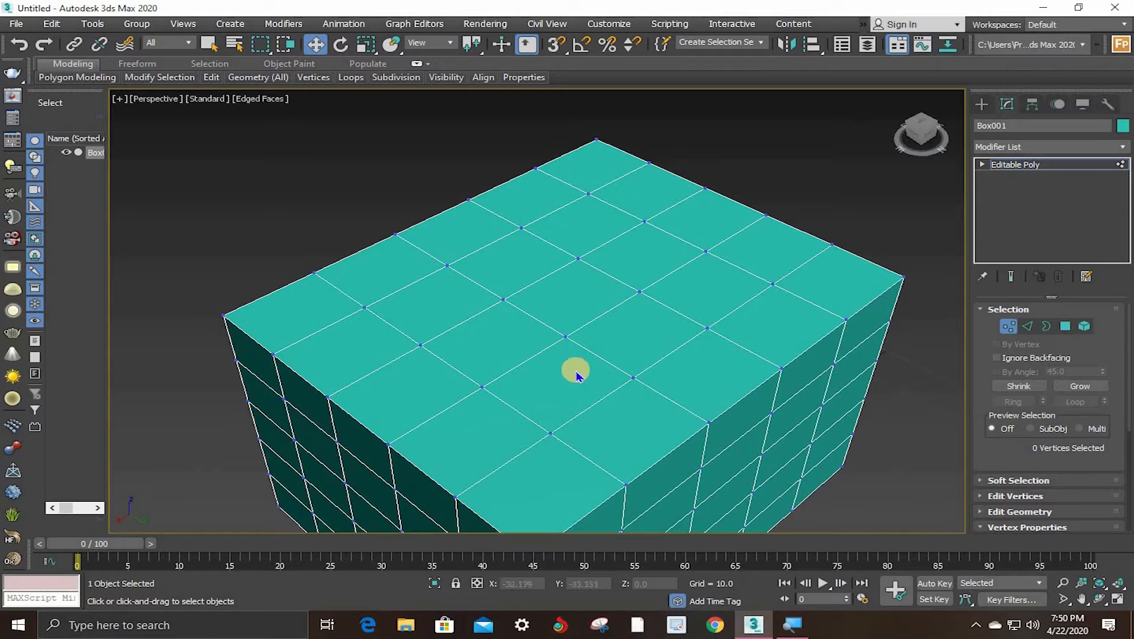
Step: Try pulling an interior vertex of the top face up to about Z 69 and shifting it sideways, and undo both moves
click(567, 335)
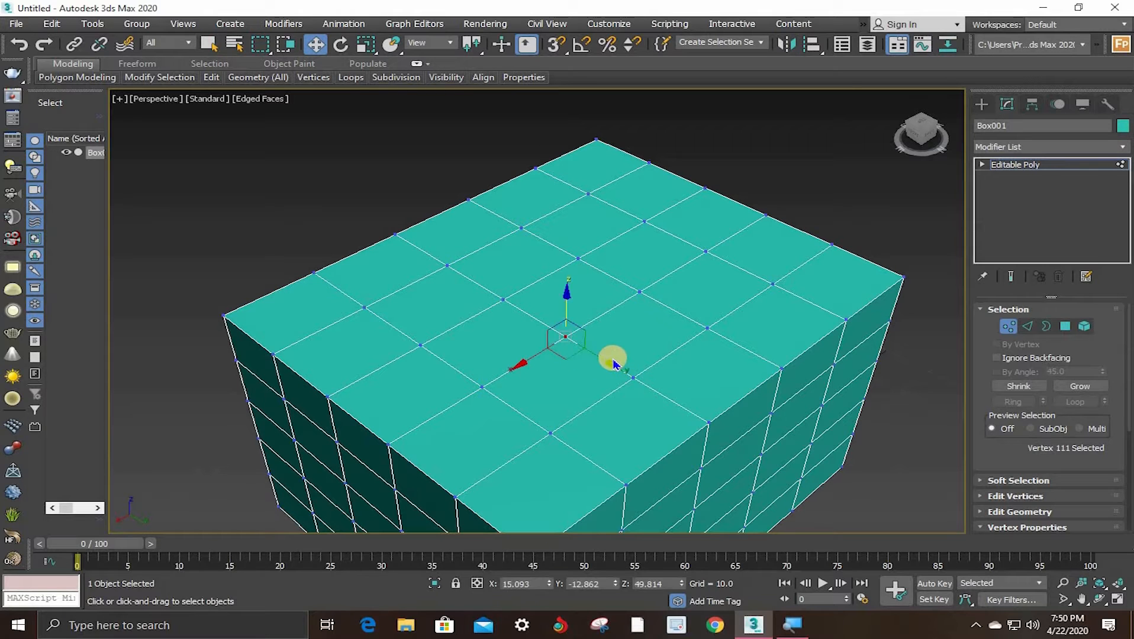
alt+middle_drag(653, 303, 458, 329)
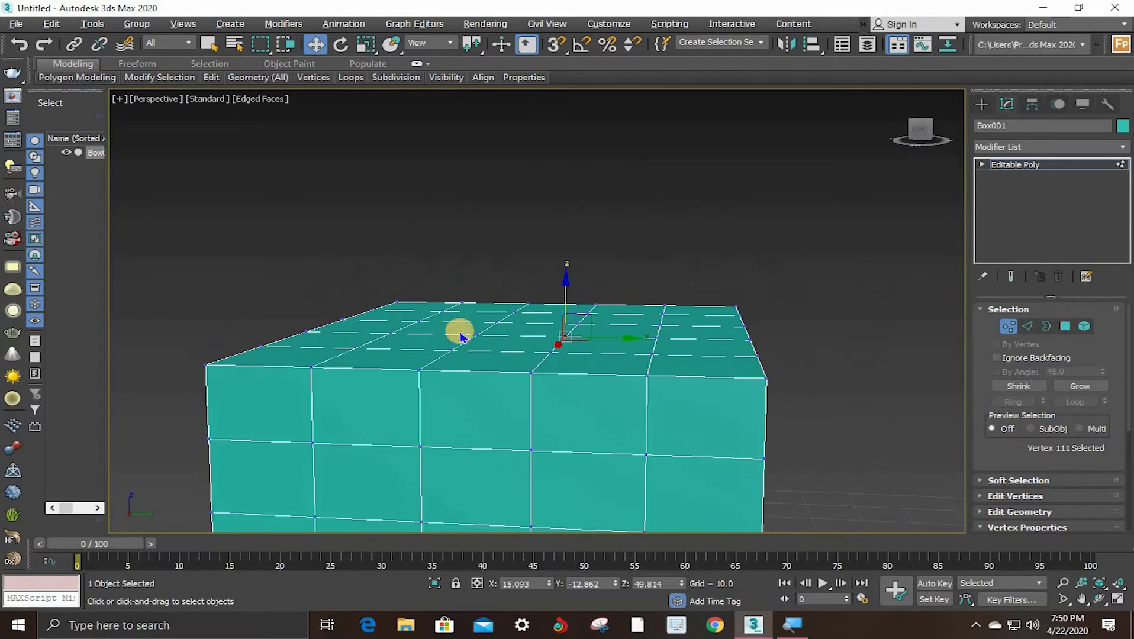
drag(477, 335, 476, 216)
alt+middle_drag(456, 301, 456, 326)
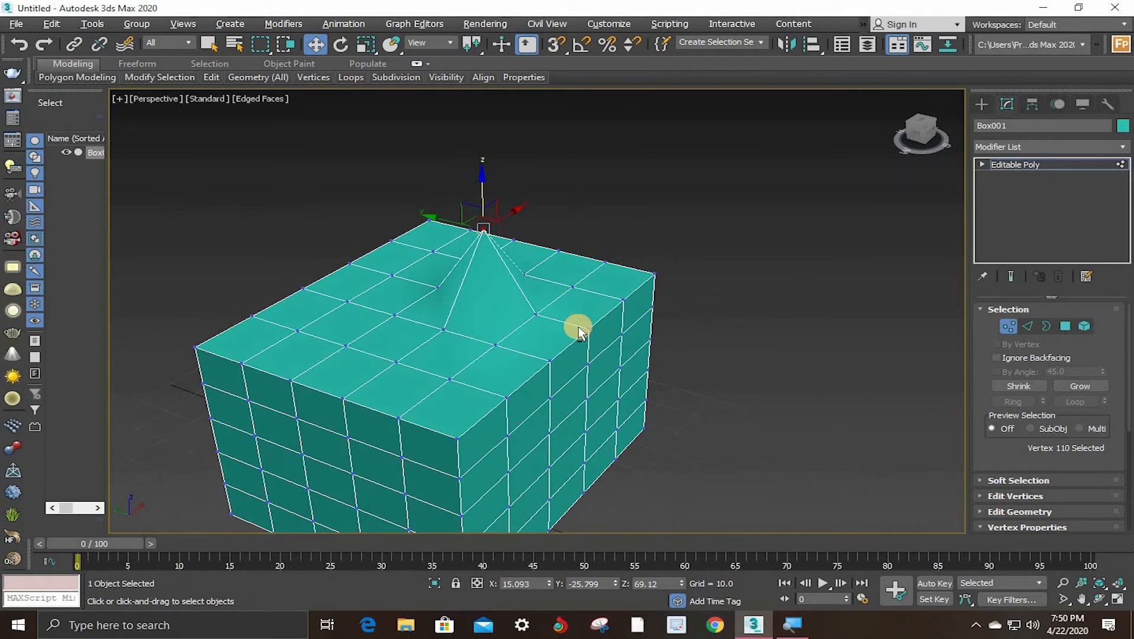
alt+middle_drag(578, 331, 468, 221)
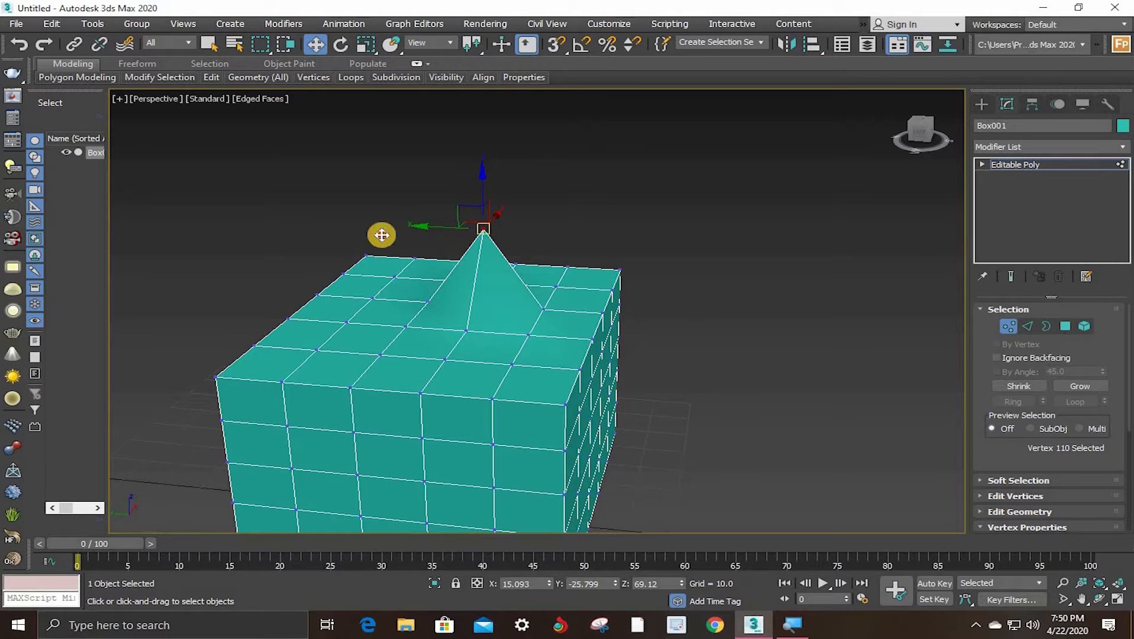
drag(382, 234, 426, 250)
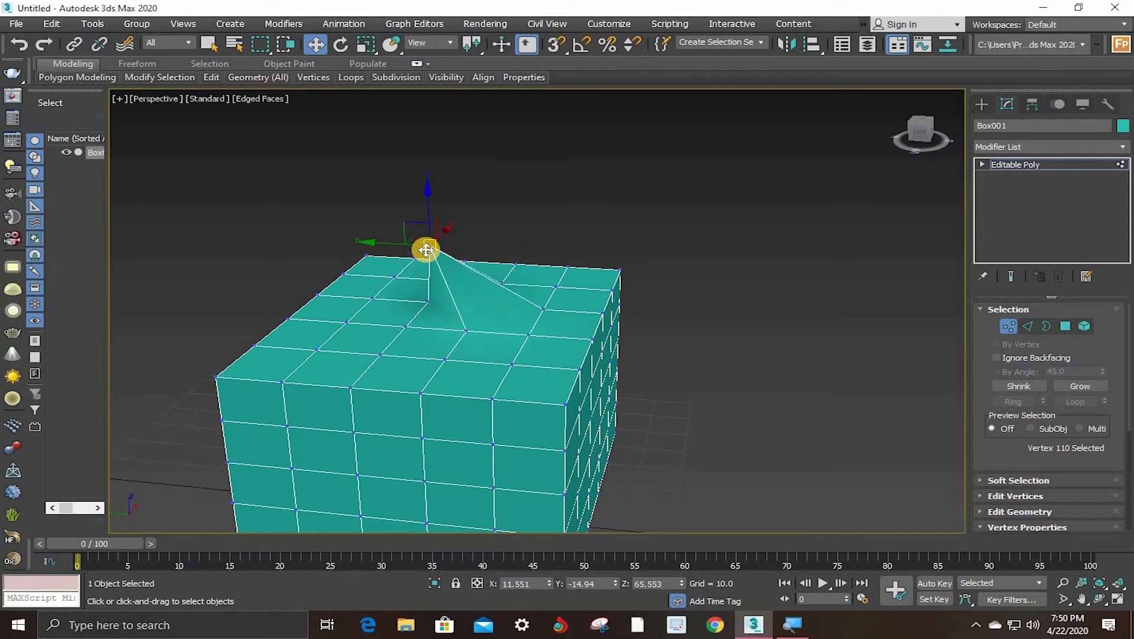
key(ctrl+z)
key(ctrl+z)
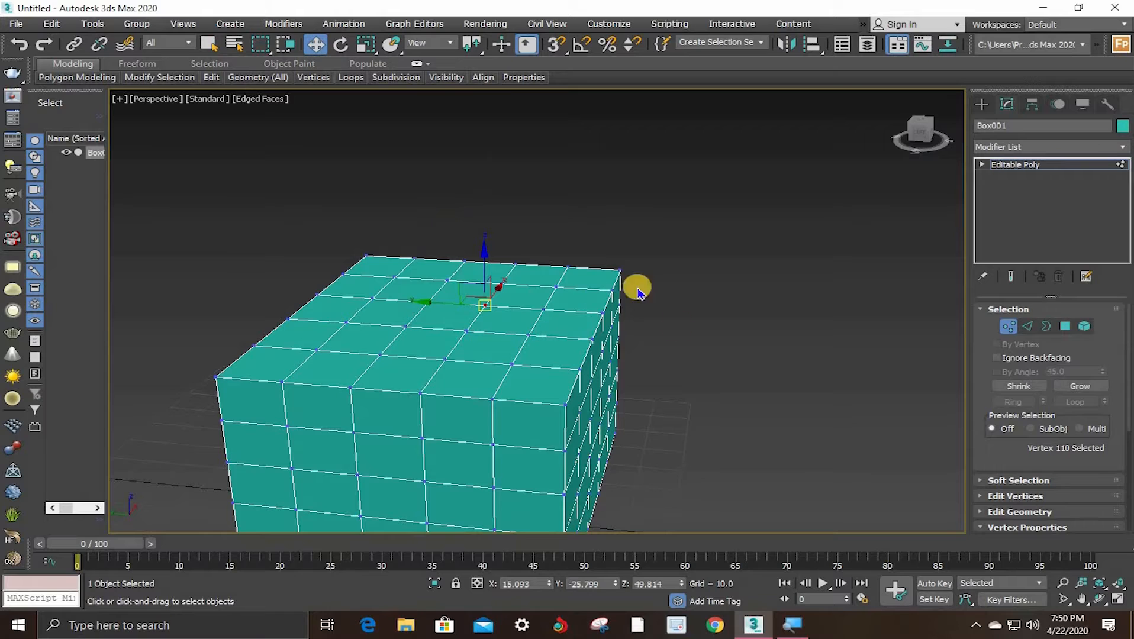
Step: Collapse the Vertex Properties rollout, expand Edit Geometry and set the constraint to Edge
scroll(1127, 388, down, 1)
scroll(1113, 394, down, 2)
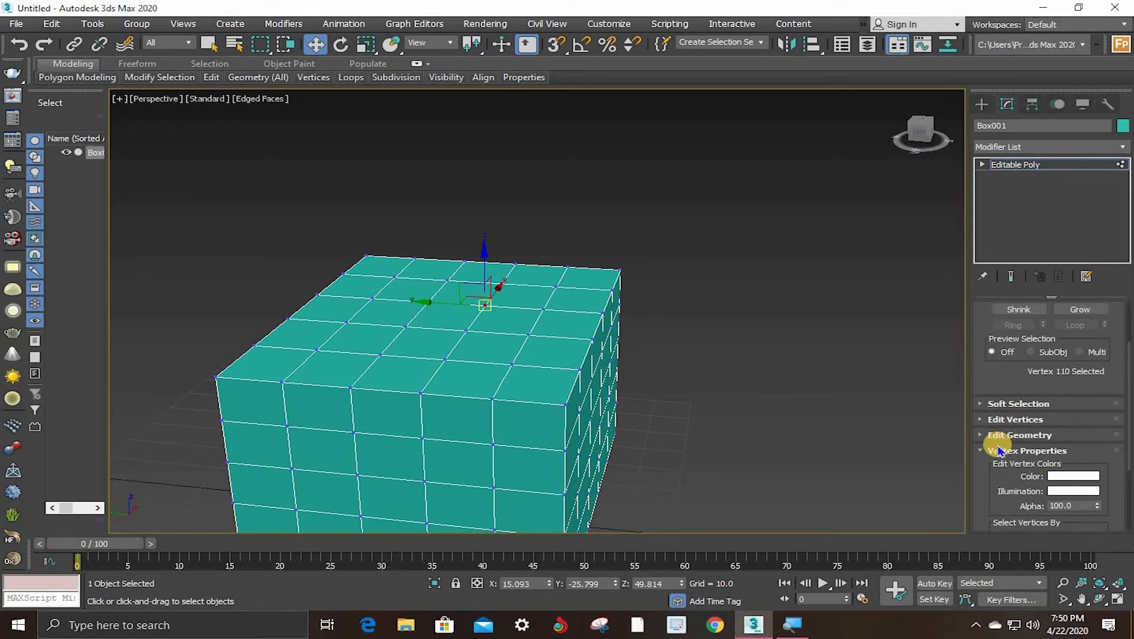
click(1000, 435)
click(985, 387)
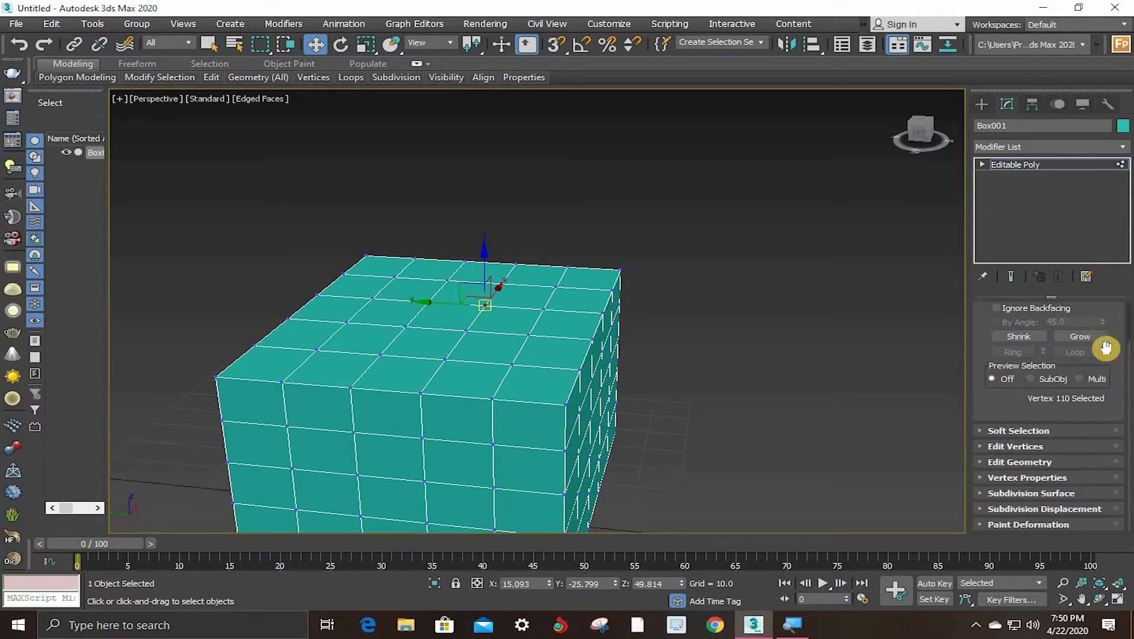
click(994, 466)
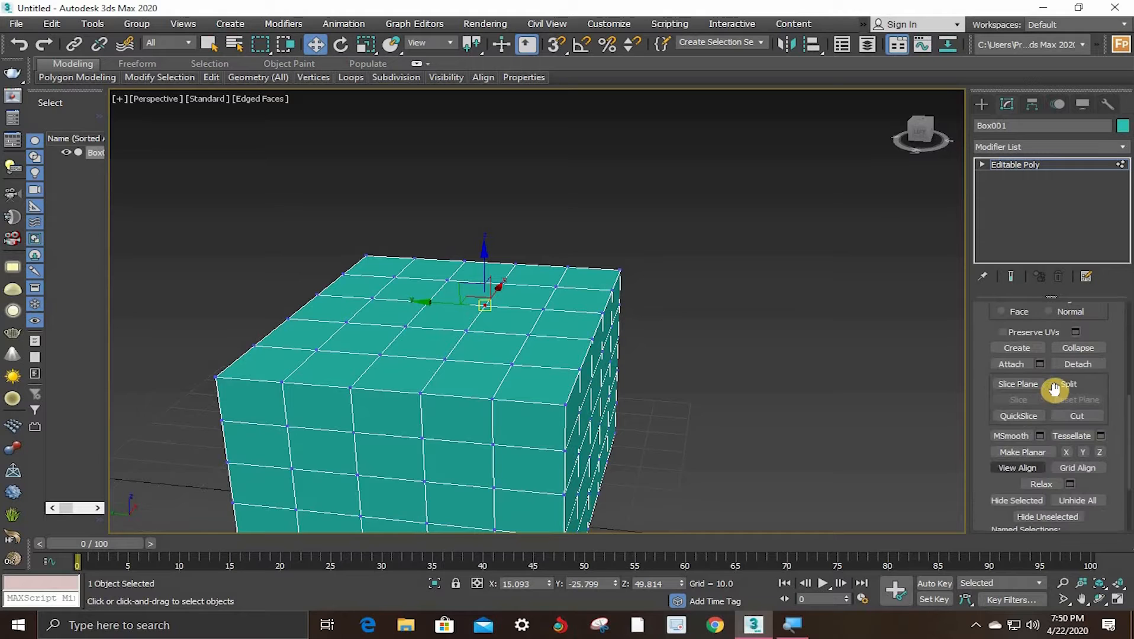
scroll(1034, 427, down, 3)
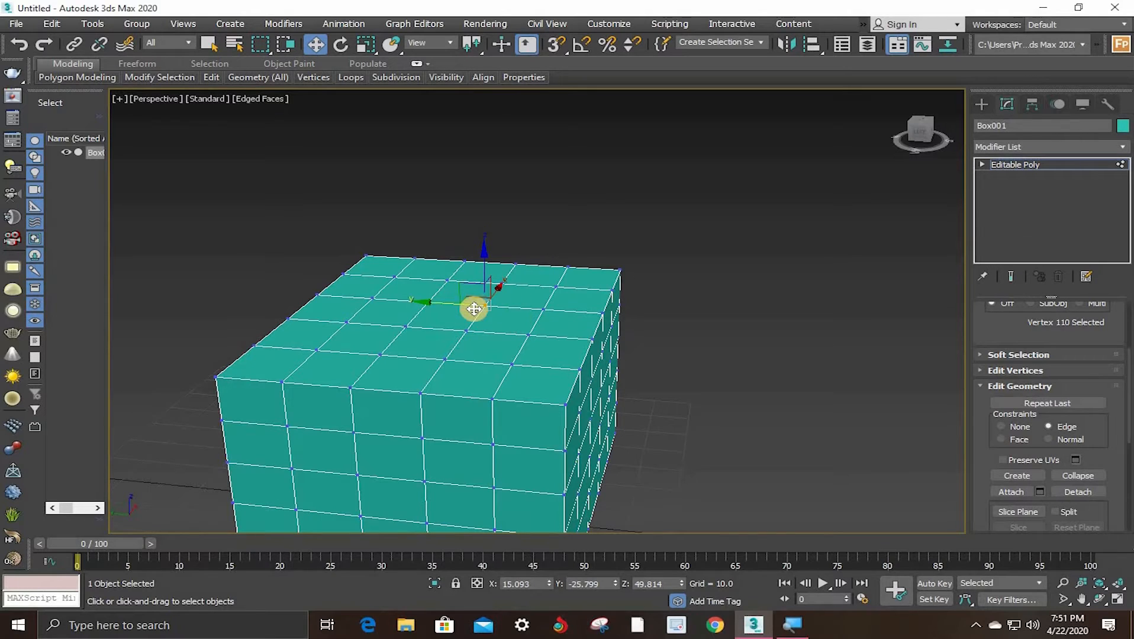
Step: Slide the selected top-face vertex back and forth along its edges under the Edge constraint, and set the constraint to None
scroll(462, 309, up, 2)
alt+middle_drag(529, 337, 440, 312)
drag(438, 312, 527, 320)
alt+middle_drag(527, 319, 460, 299)
drag(460, 299, 521, 324)
alt+middle_drag(698, 342, 939, 441)
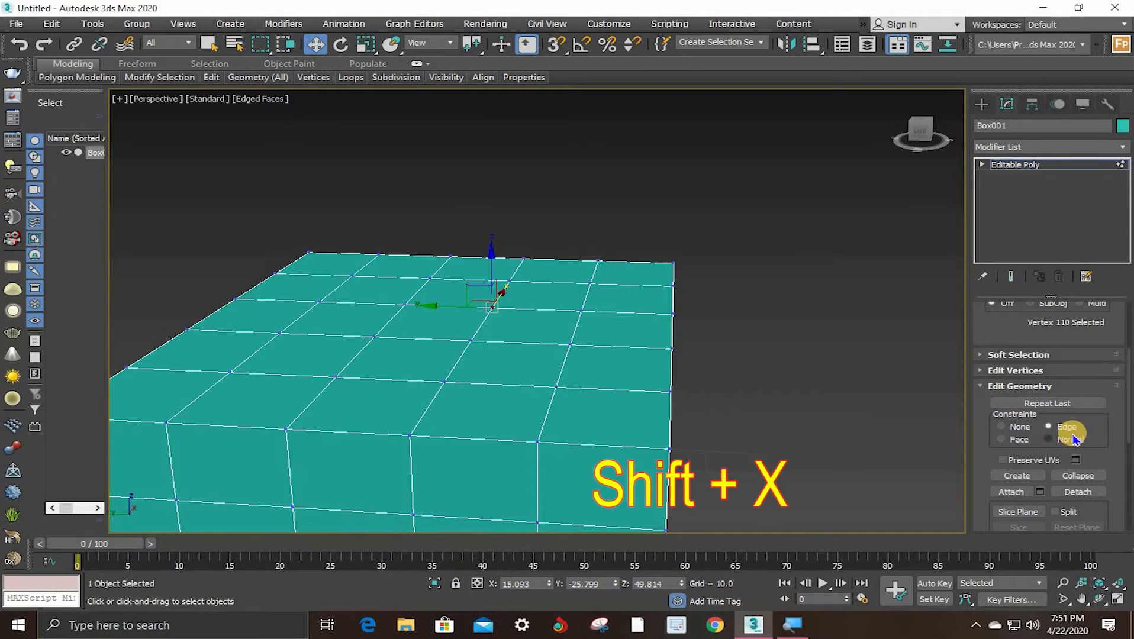
key(shift+x)
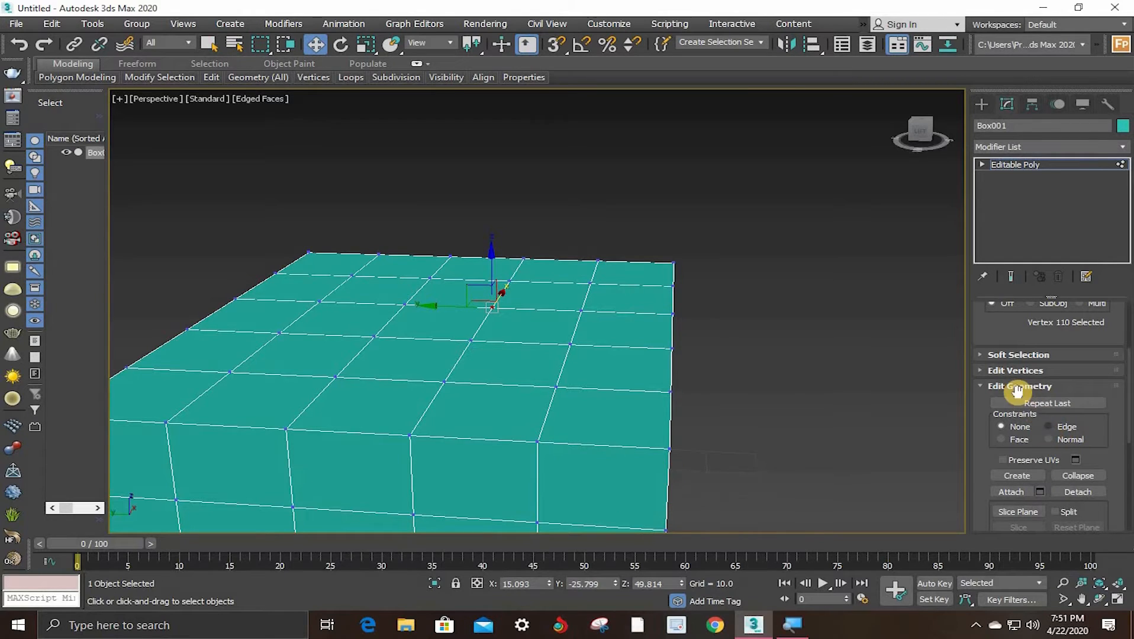
Step: Try Target Weld from the Edit Vertices rollout, merging an interior top-face vertex into one neighbouring vertex after another
click(1125, 450)
scroll(1118, 435, up, 2)
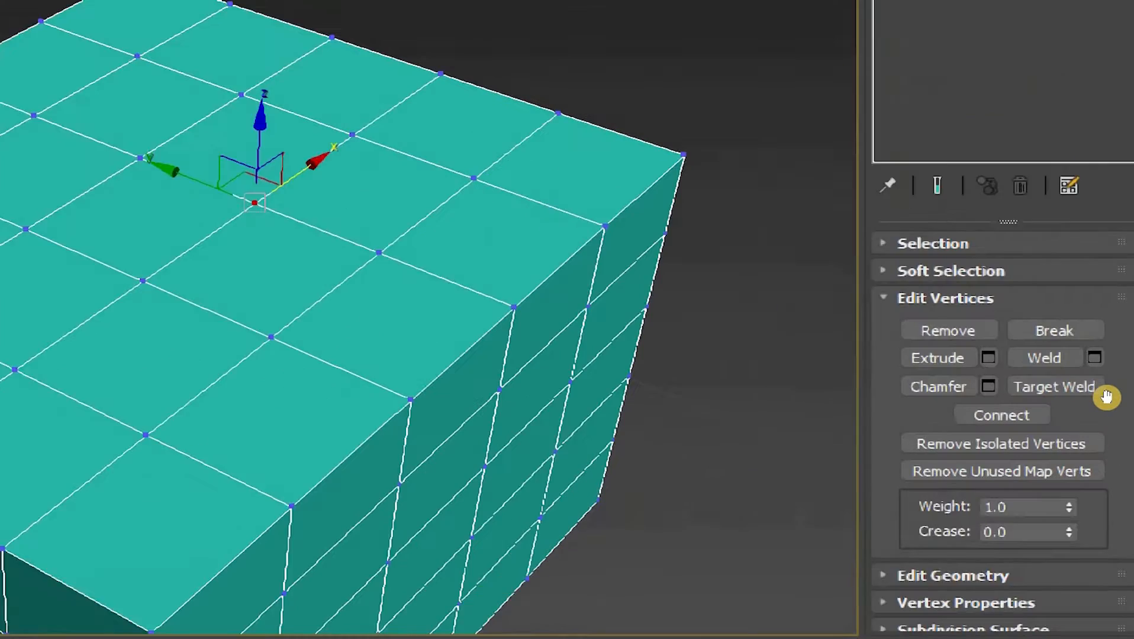
click(1097, 395)
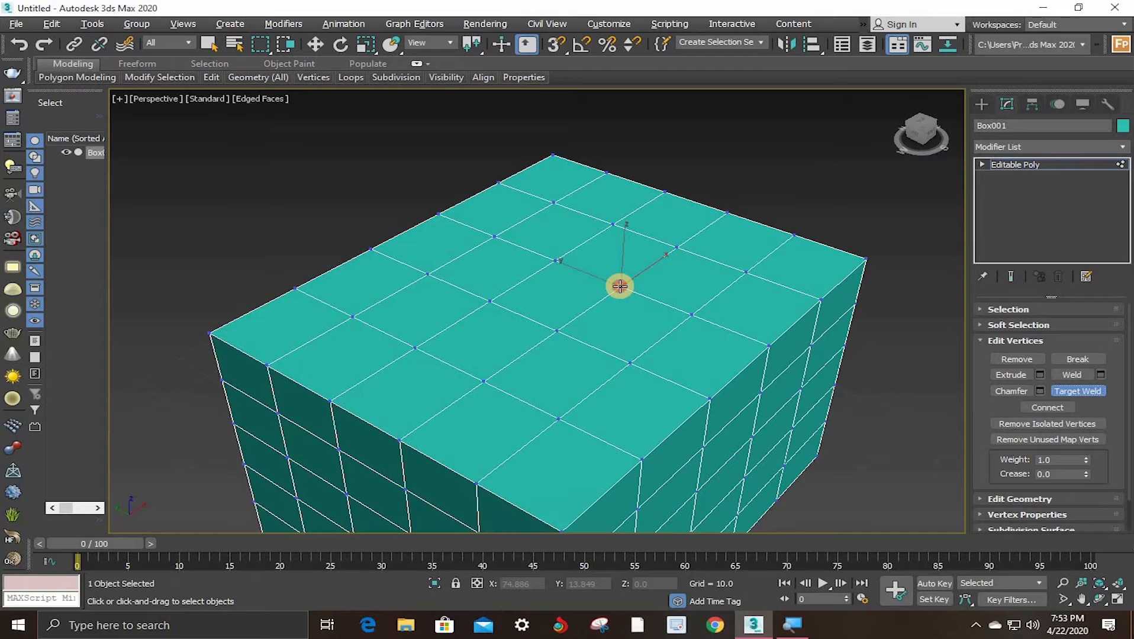
click(619, 286)
click(555, 261)
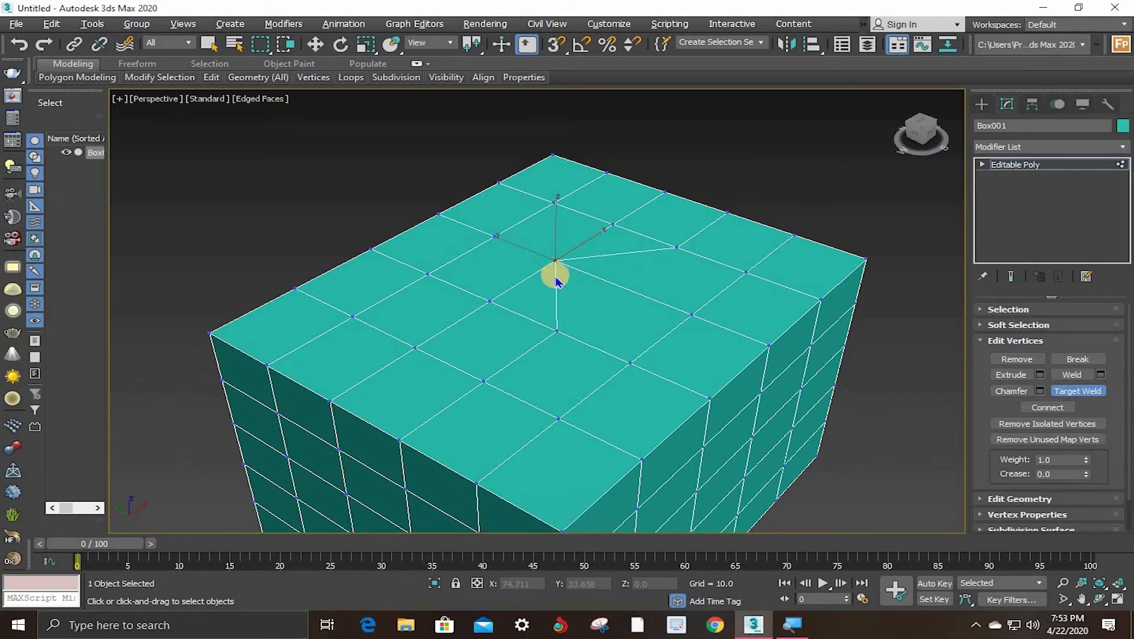
click(556, 330)
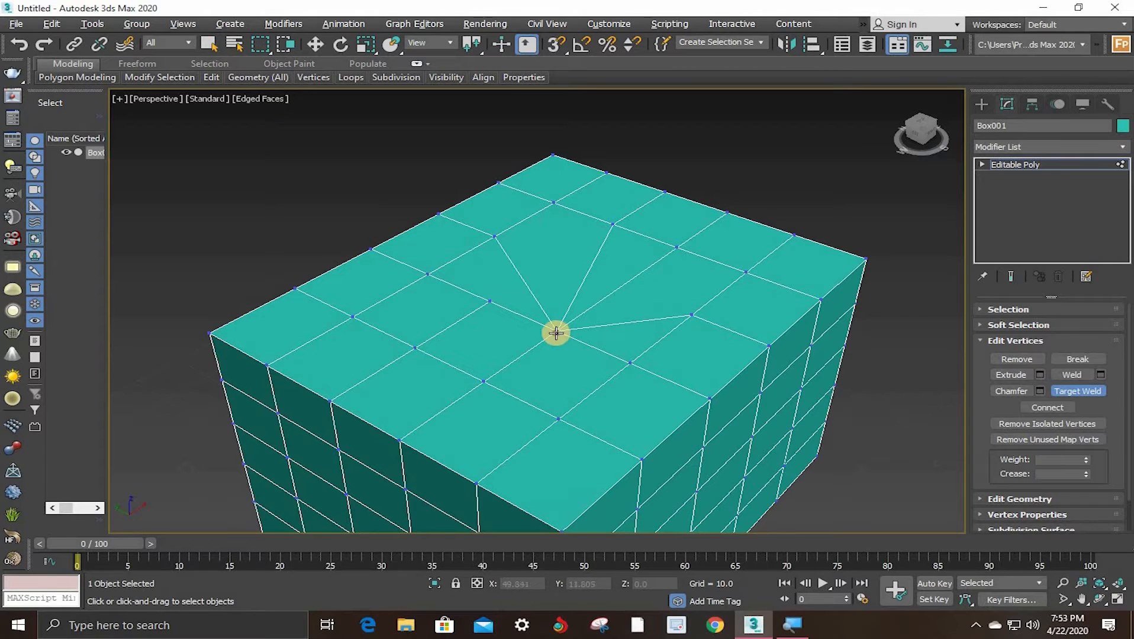
click(689, 317)
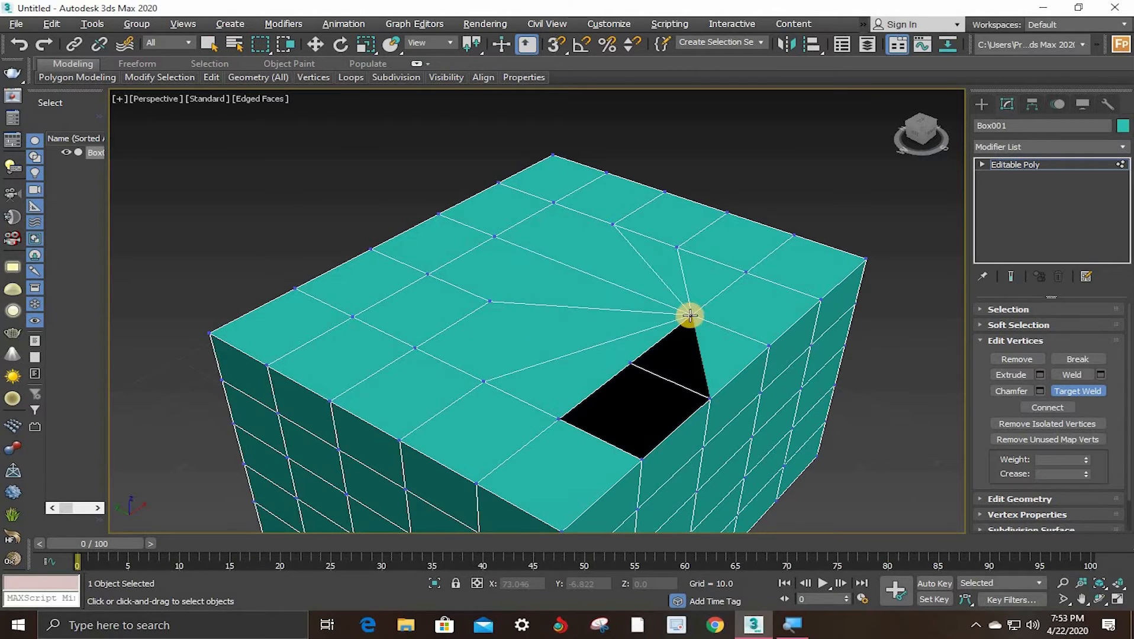
click(690, 317)
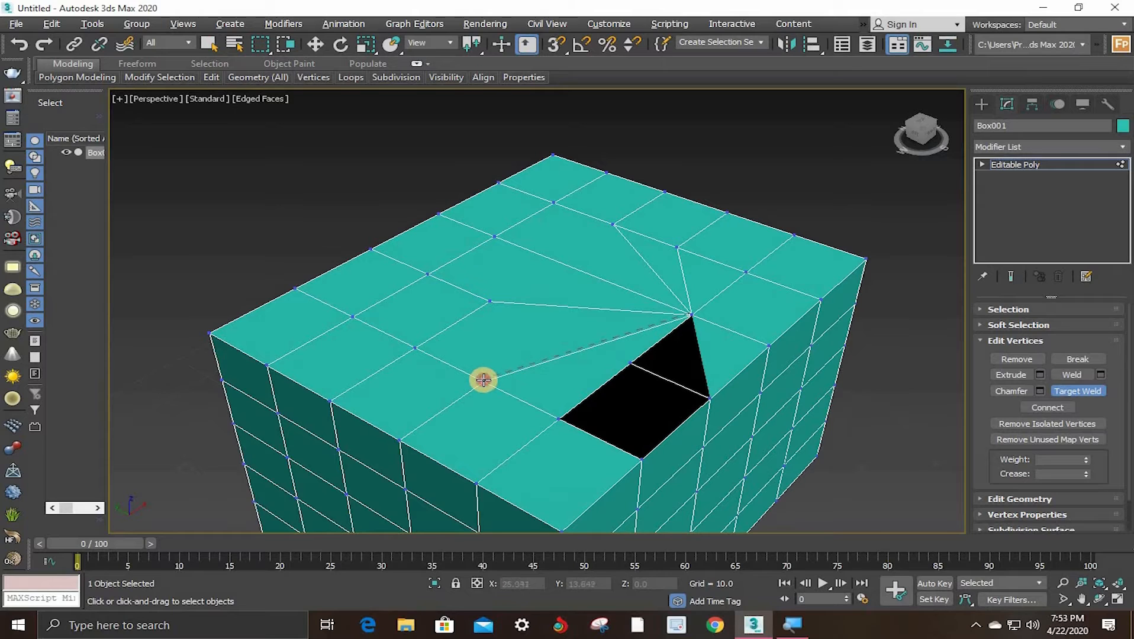
click(483, 380)
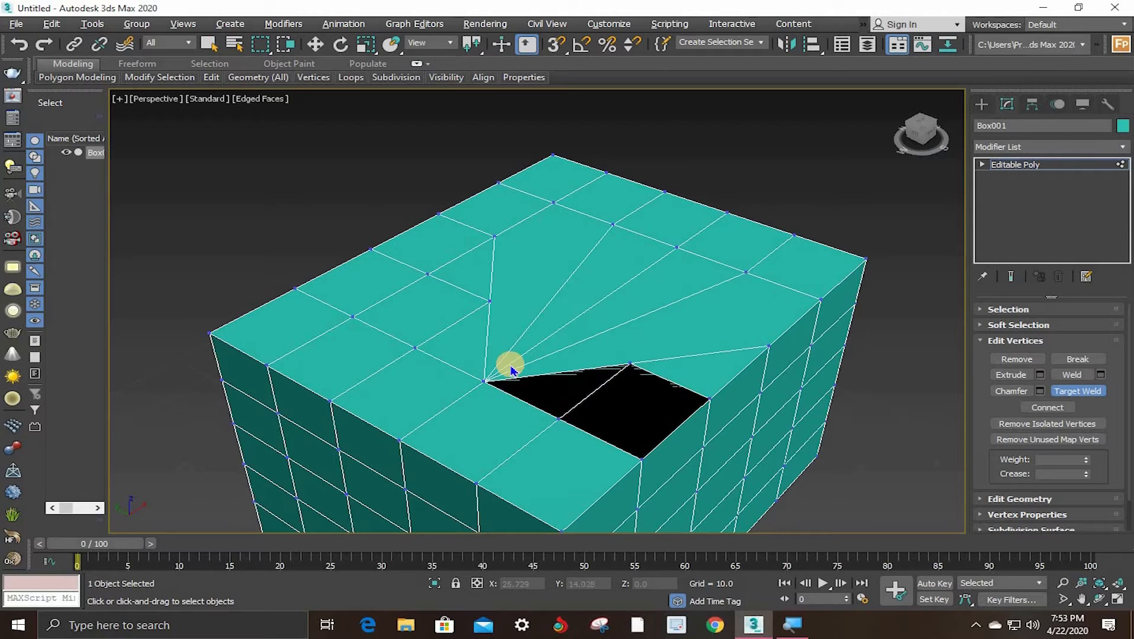
click(559, 418)
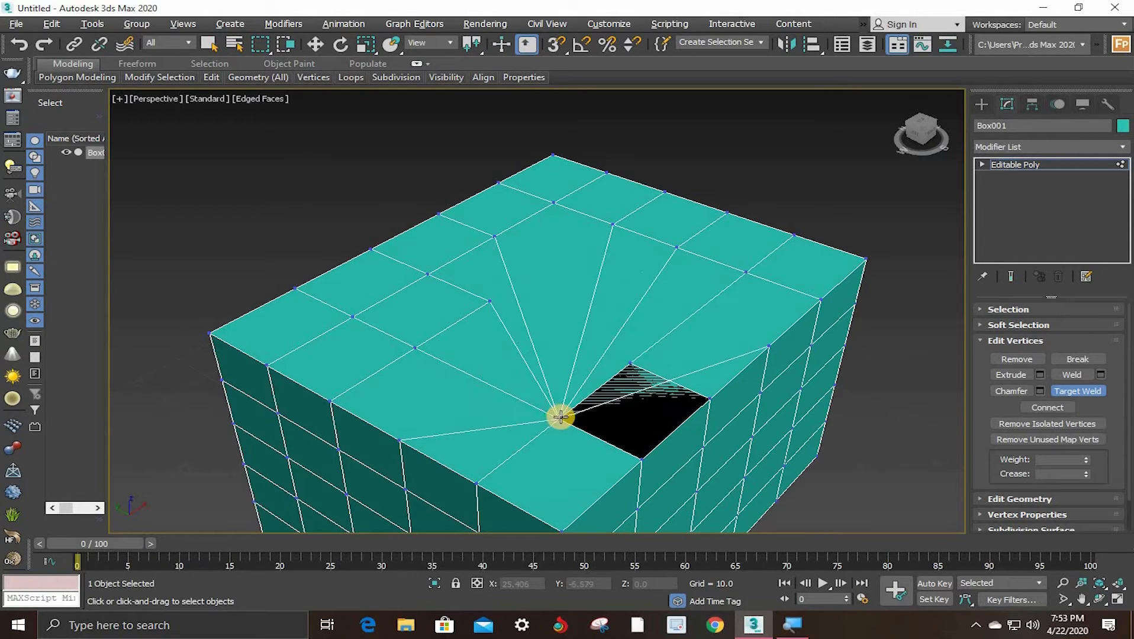
click(631, 360)
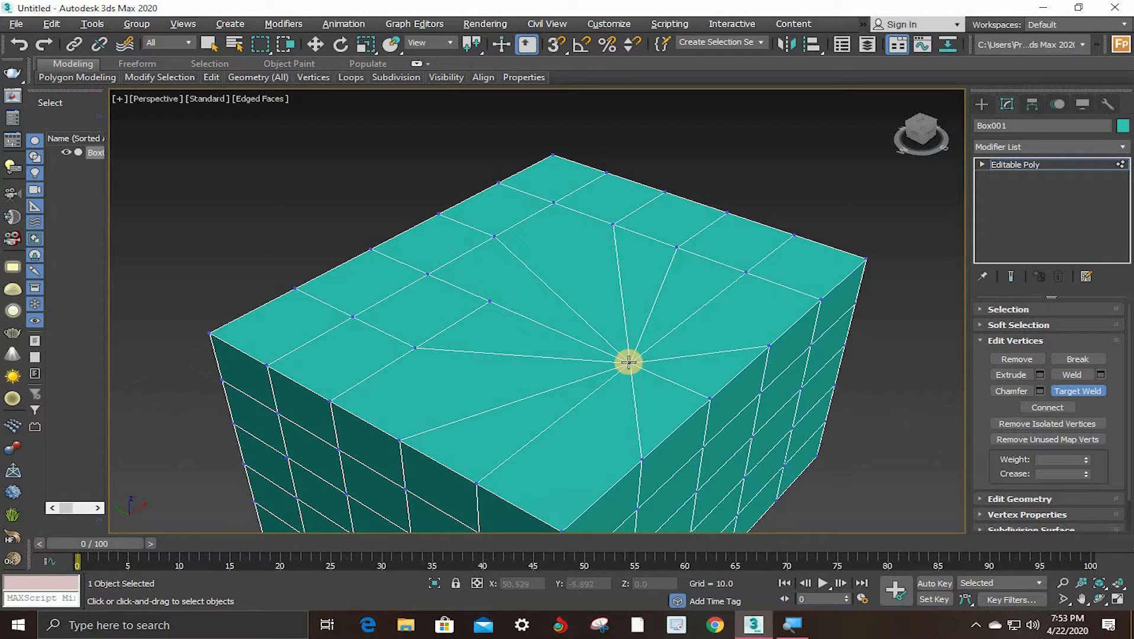
Step: Undo all the target welds on the top face and leave Target Weld
key(ctrl+z)
key(ctrl+z)
key(ctrl+z)
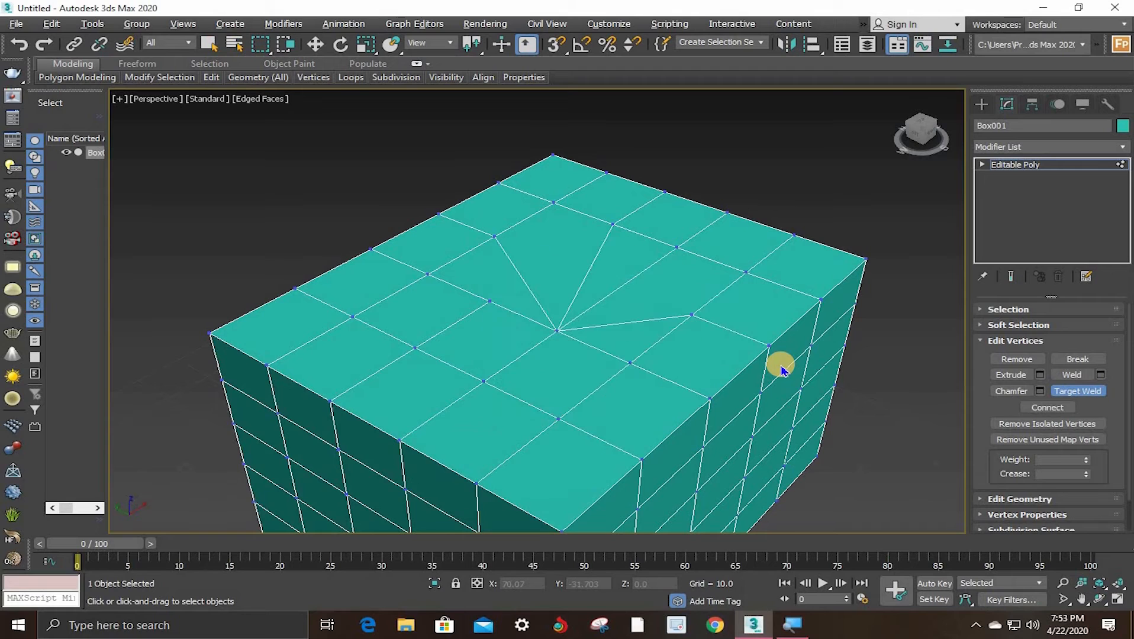
key(ctrl+z)
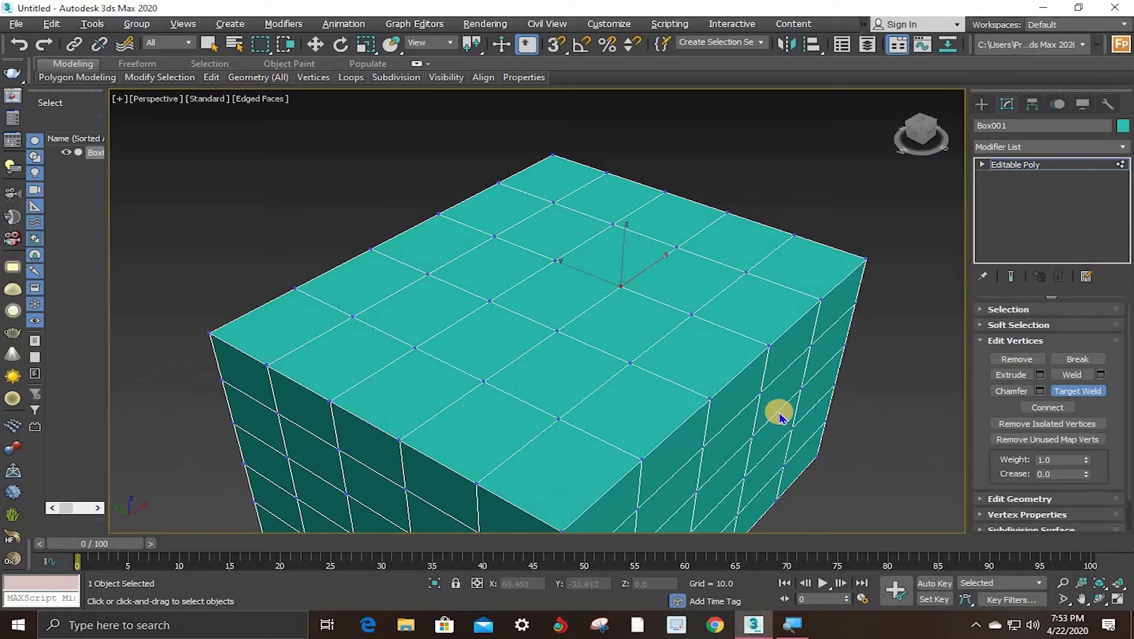
right_click(859, 345)
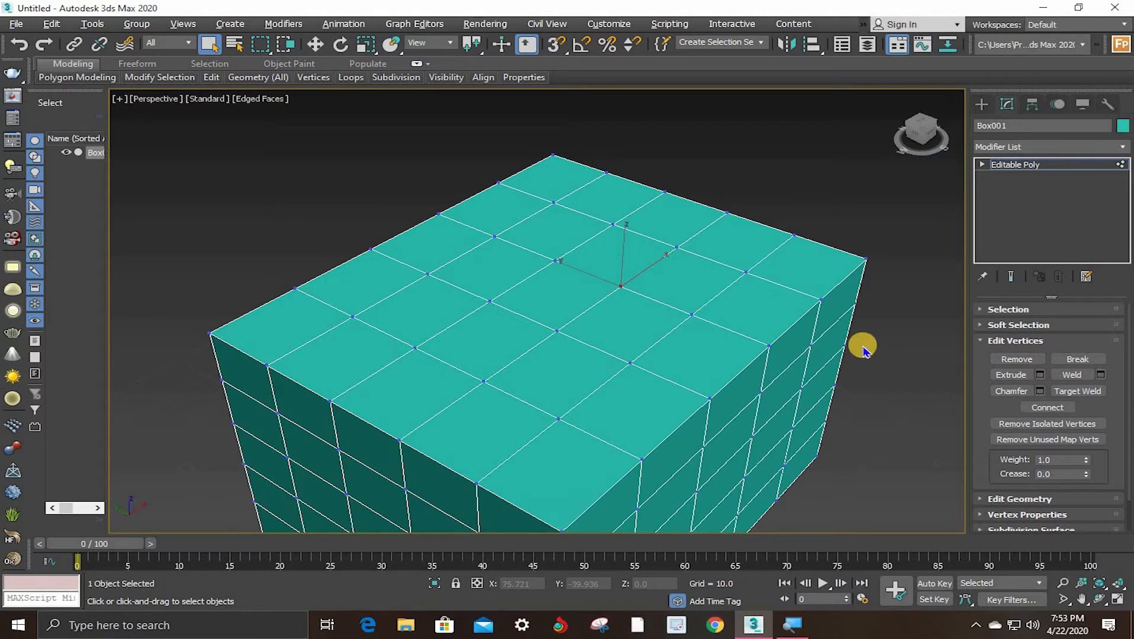
Step: Switch to the Edge level in the Selection rollout and select a full edge loop running across the top face
click(991, 343)
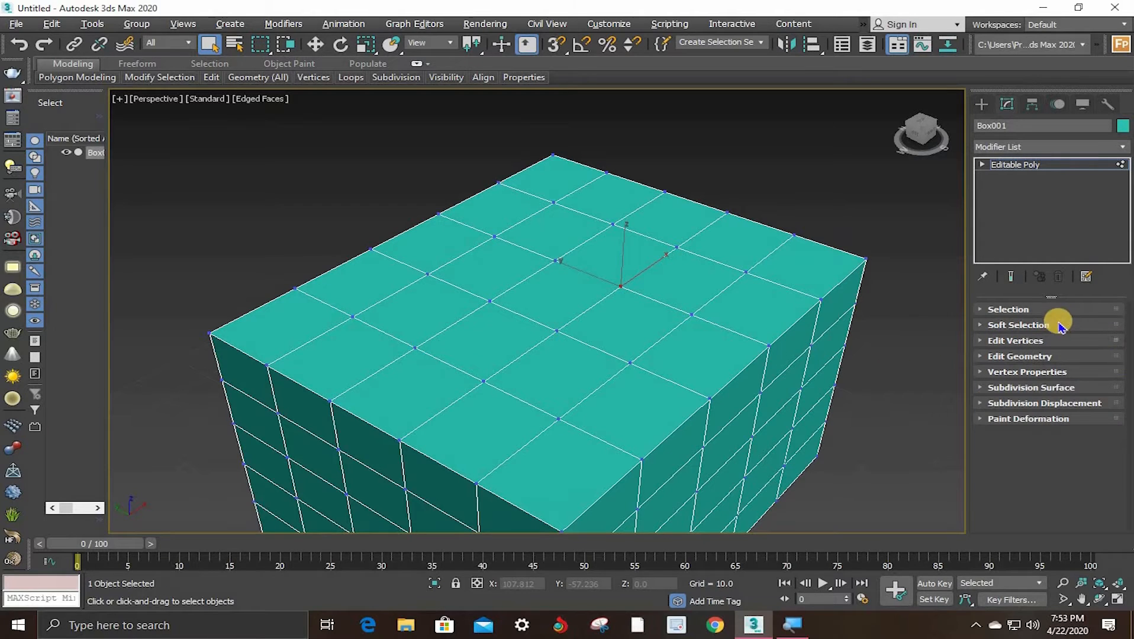
click(1037, 310)
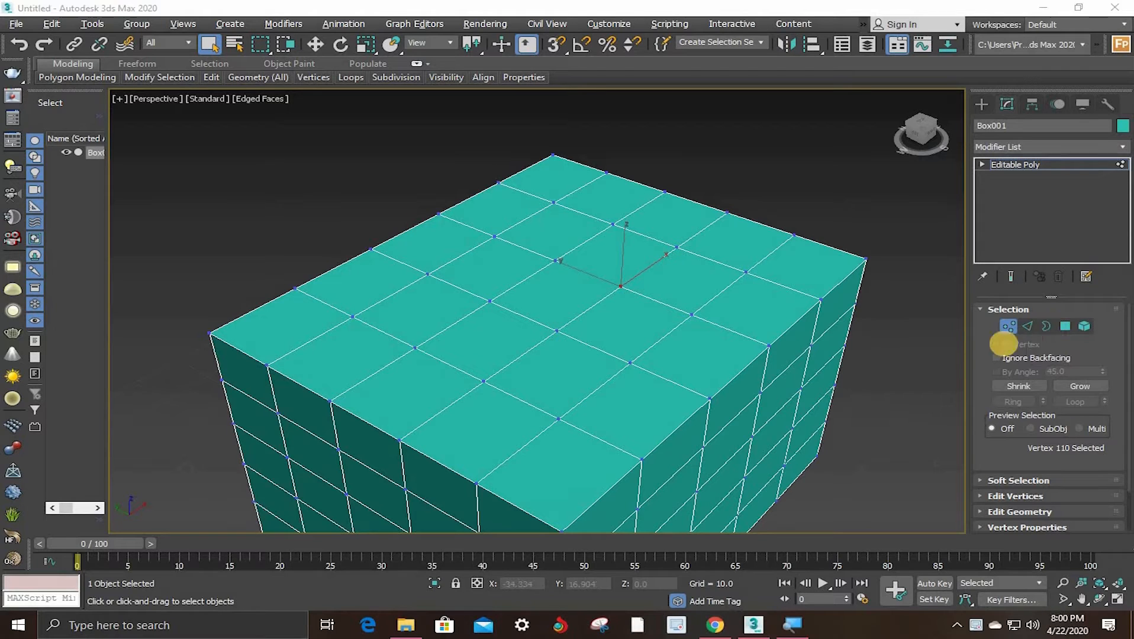
click(1031, 328)
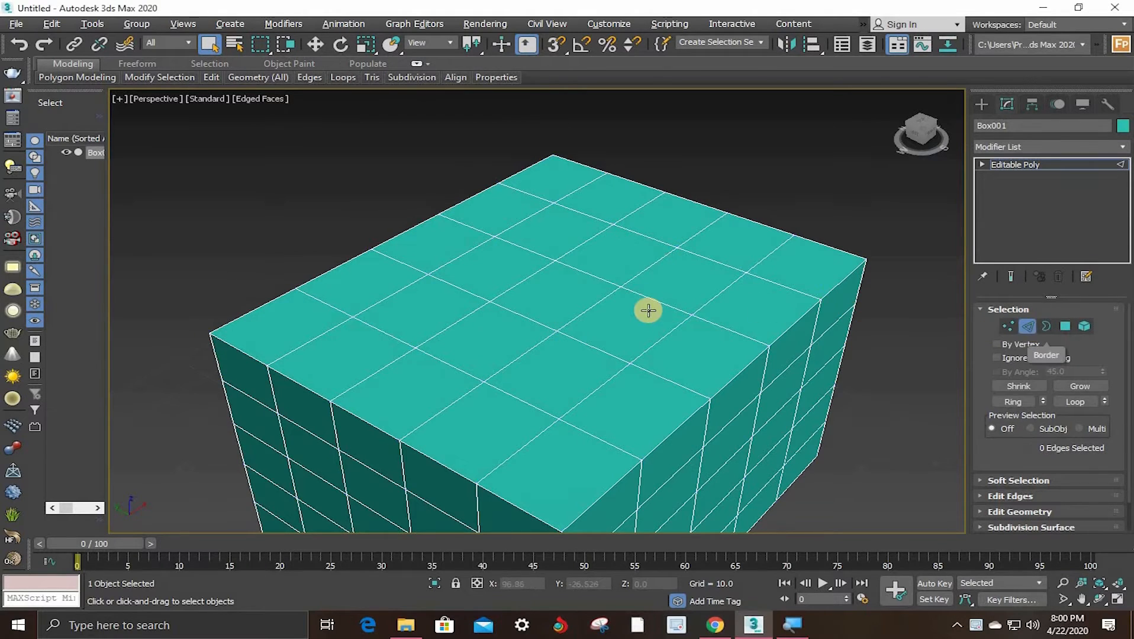
middle_drag(654, 311, 591, 227)
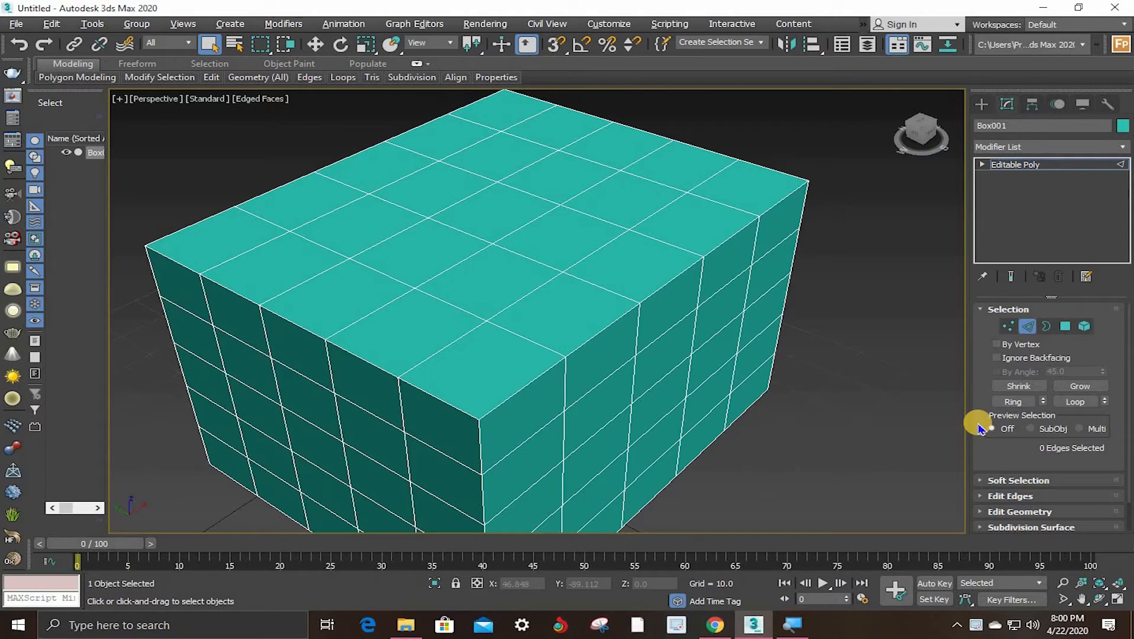
click(375, 246)
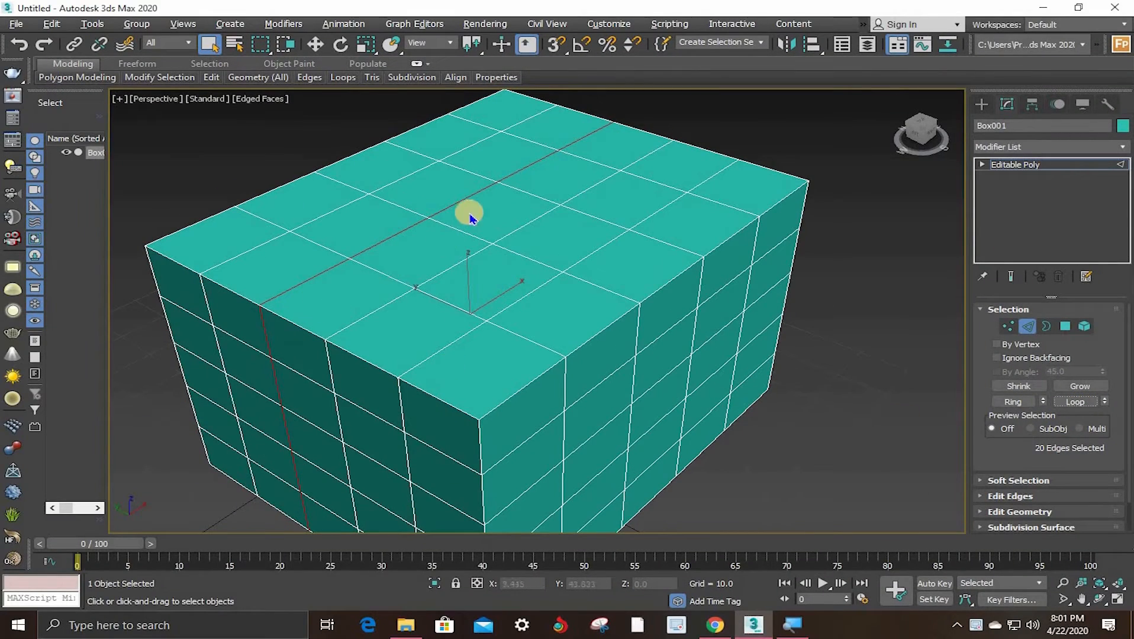
alt+middle_drag(464, 262, 482, 282)
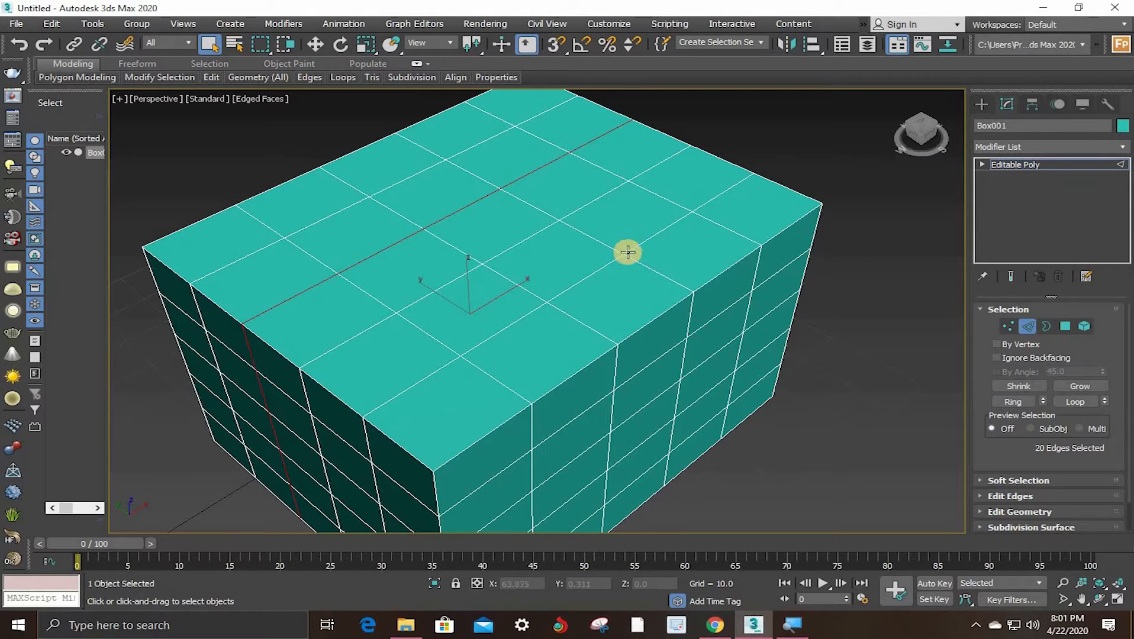
Step: Switch to the Polygon level, clear the existing selection and pick single polygons of the top face one after another
click(1063, 329)
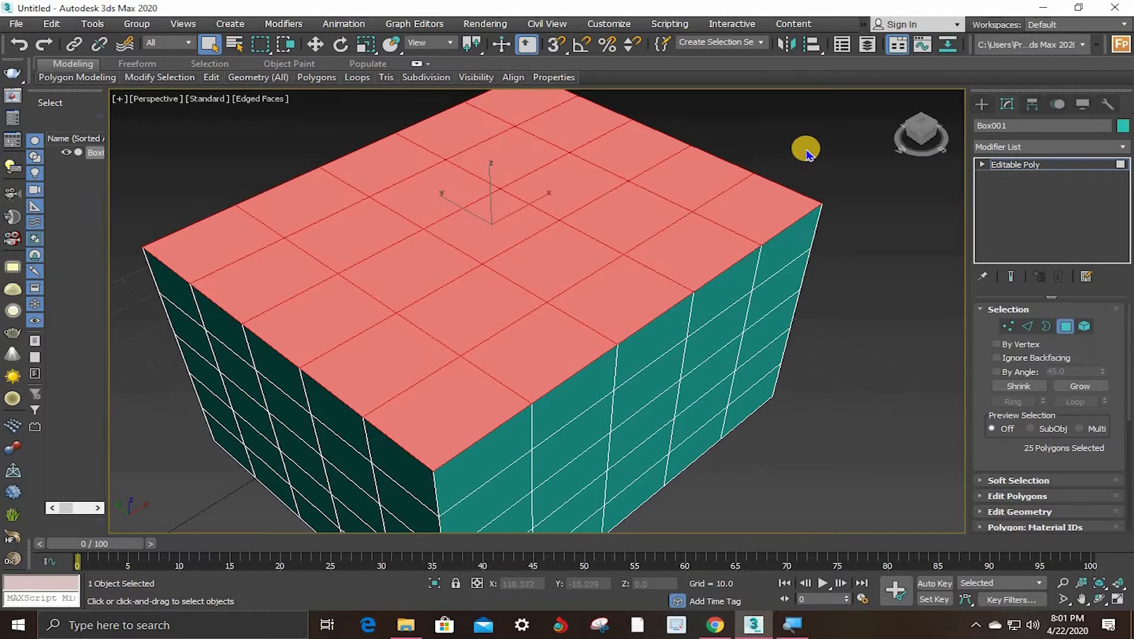
key(ctrl+d)
click(537, 263)
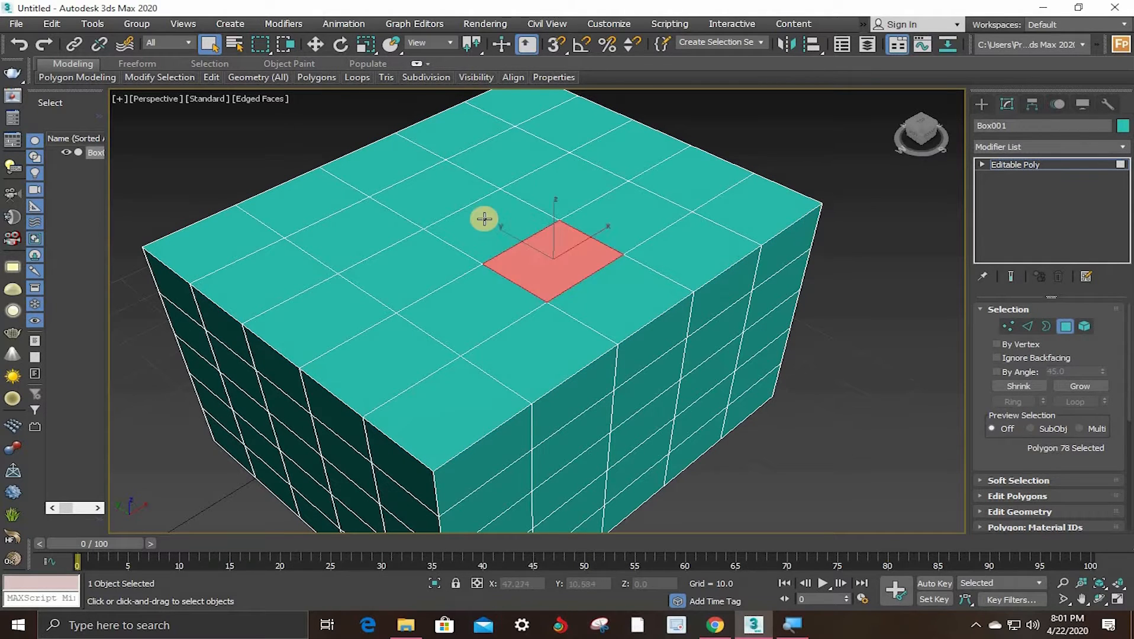
click(468, 208)
click(429, 197)
click(361, 241)
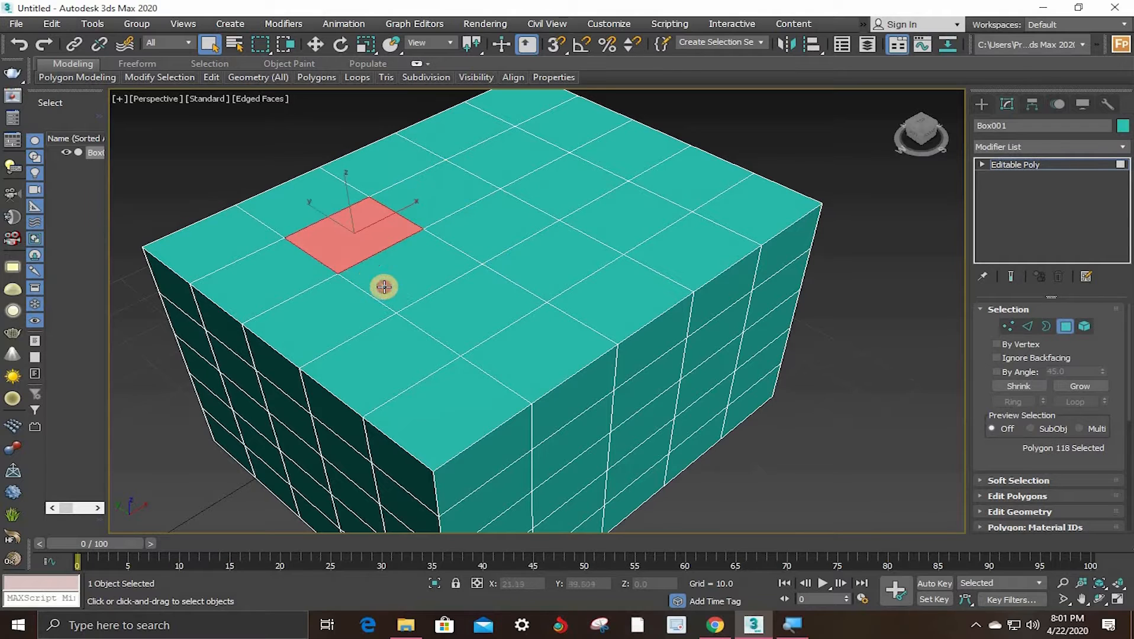
click(382, 284)
click(509, 309)
click(574, 267)
click(503, 234)
click(459, 184)
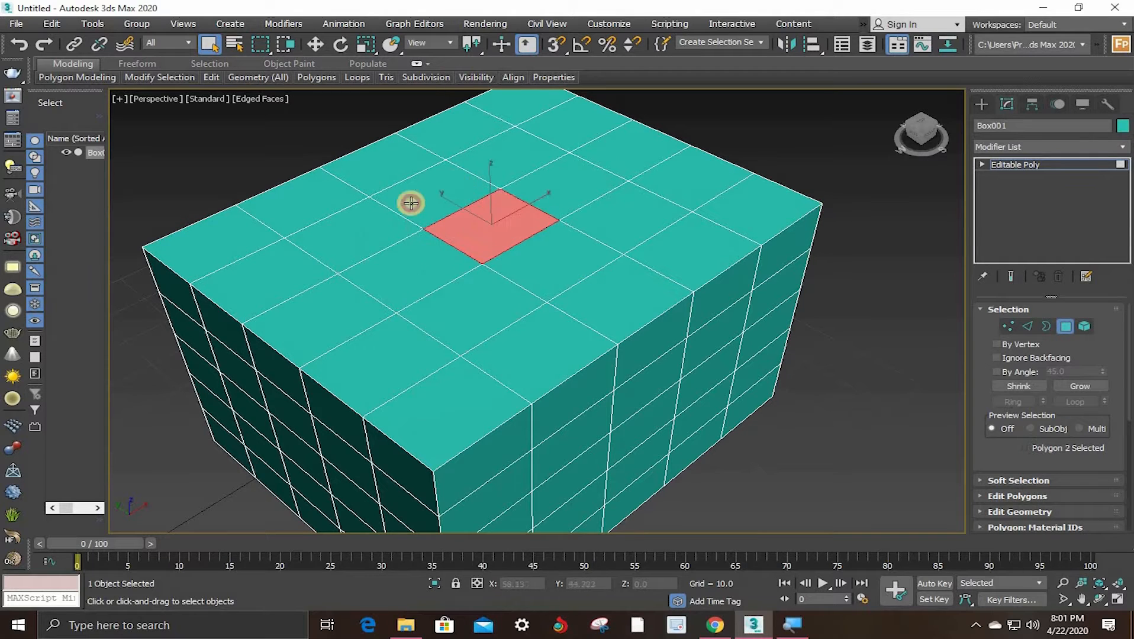
click(373, 237)
click(442, 298)
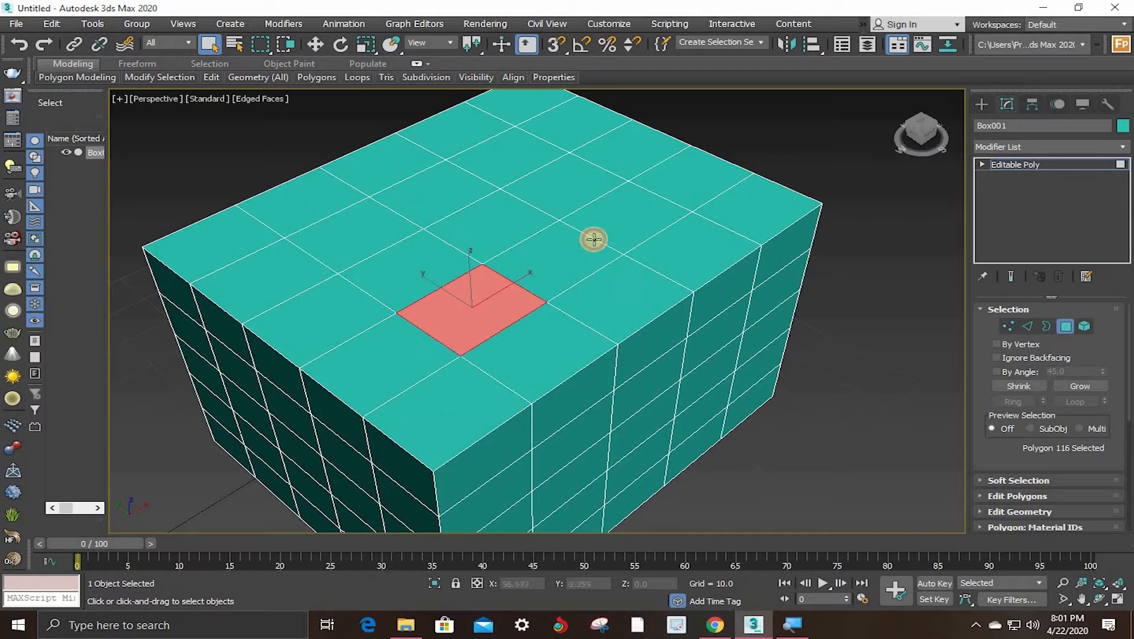
click(592, 243)
click(573, 195)
click(484, 149)
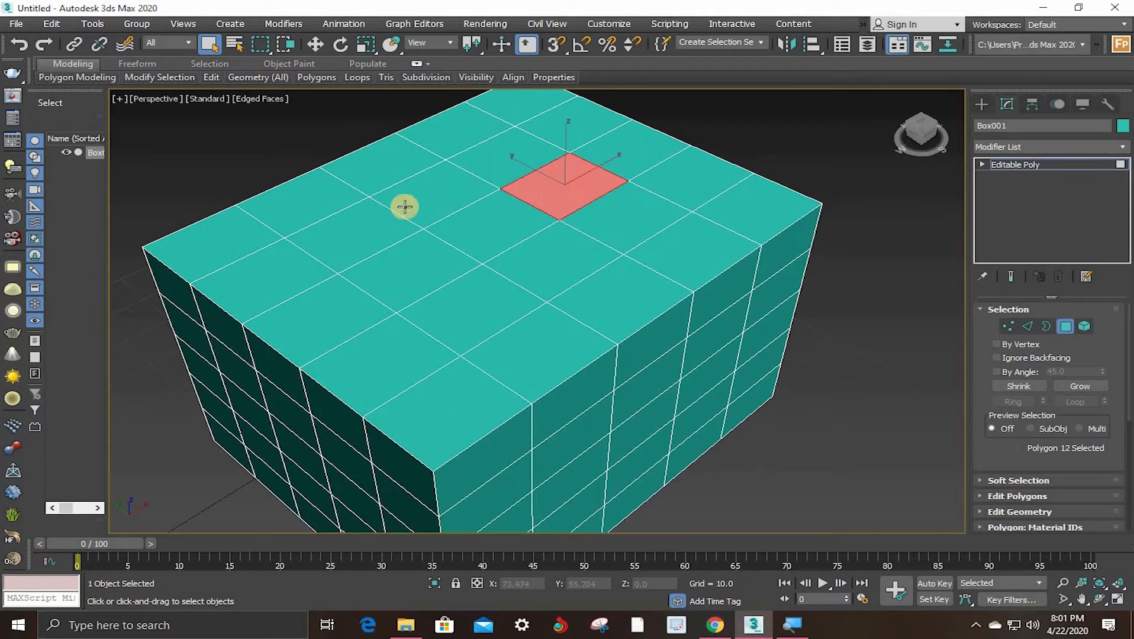
Step: Delete the top-face polygon lying one row and one column in from a corner, opening a hole in the box
scroll(585, 287, down, 4)
alt+middle_drag(617, 283, 537, 328)
alt+middle_drag(458, 346, 462, 345)
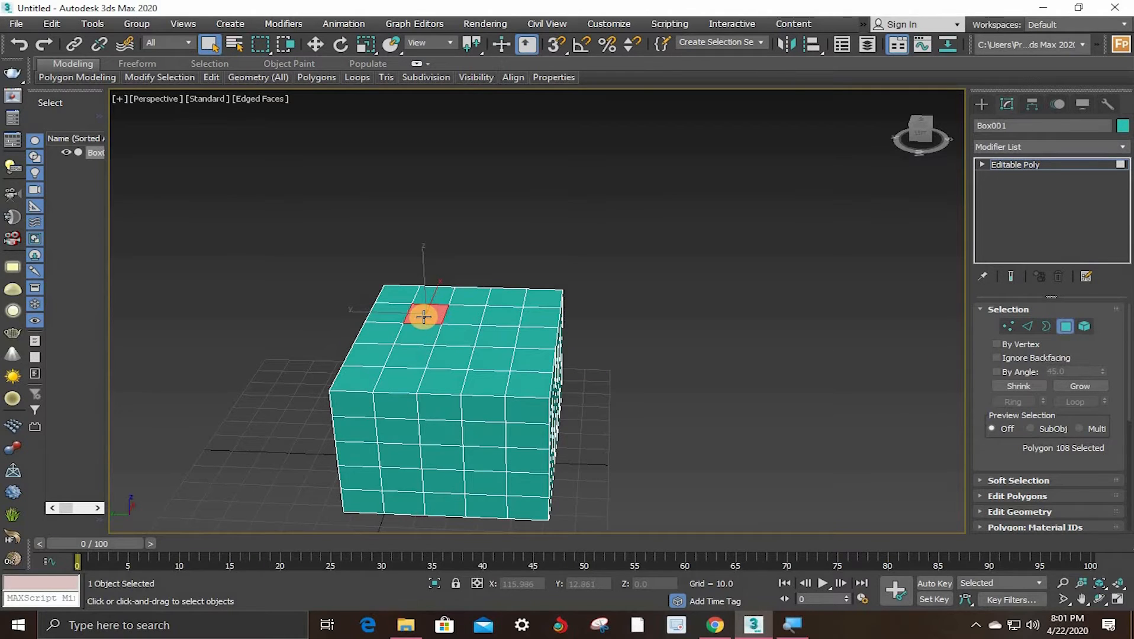
key(Delete)
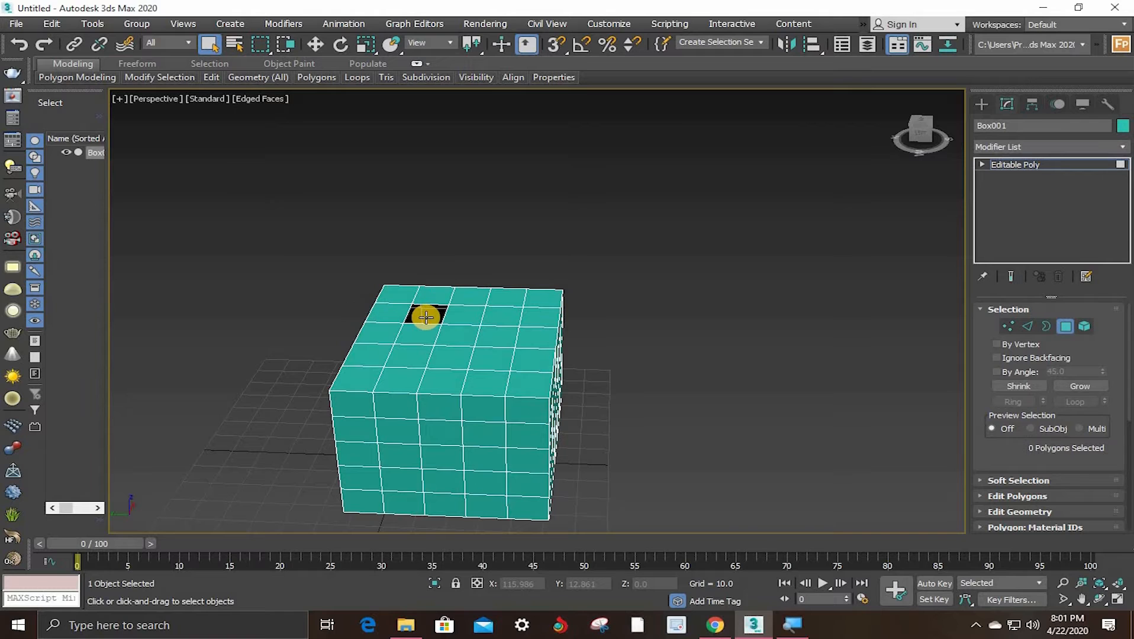
Step: Switch to the Border level and select the border around the hole in the top face
scroll(438, 305, up, 5)
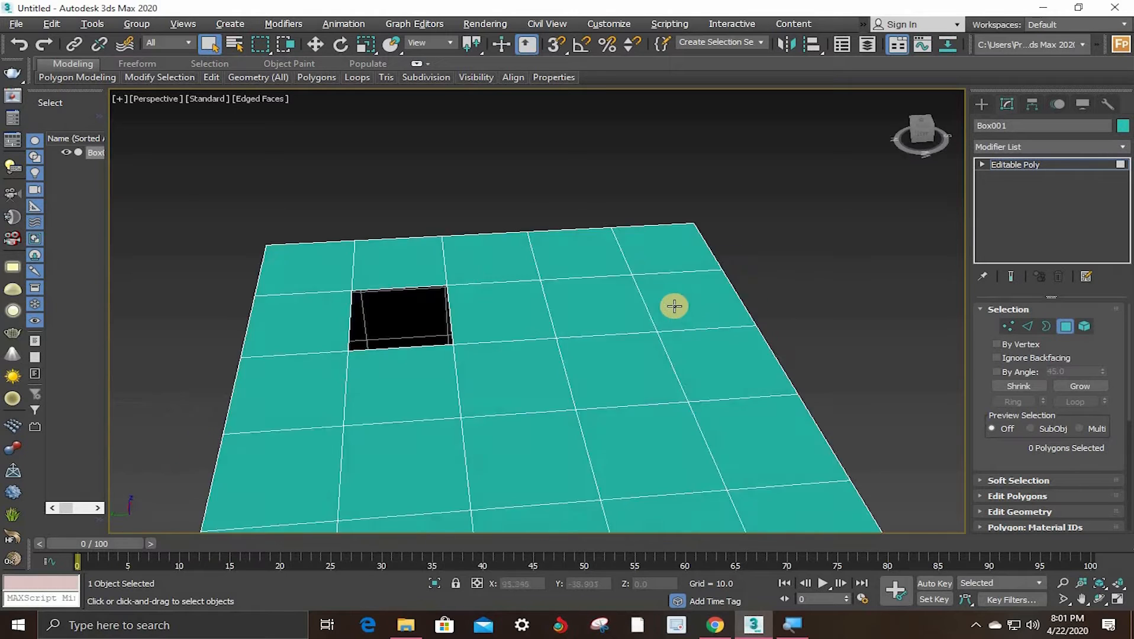
scroll(651, 310, up, 3)
scroll(560, 337, down, 3)
scroll(513, 436, up, 5)
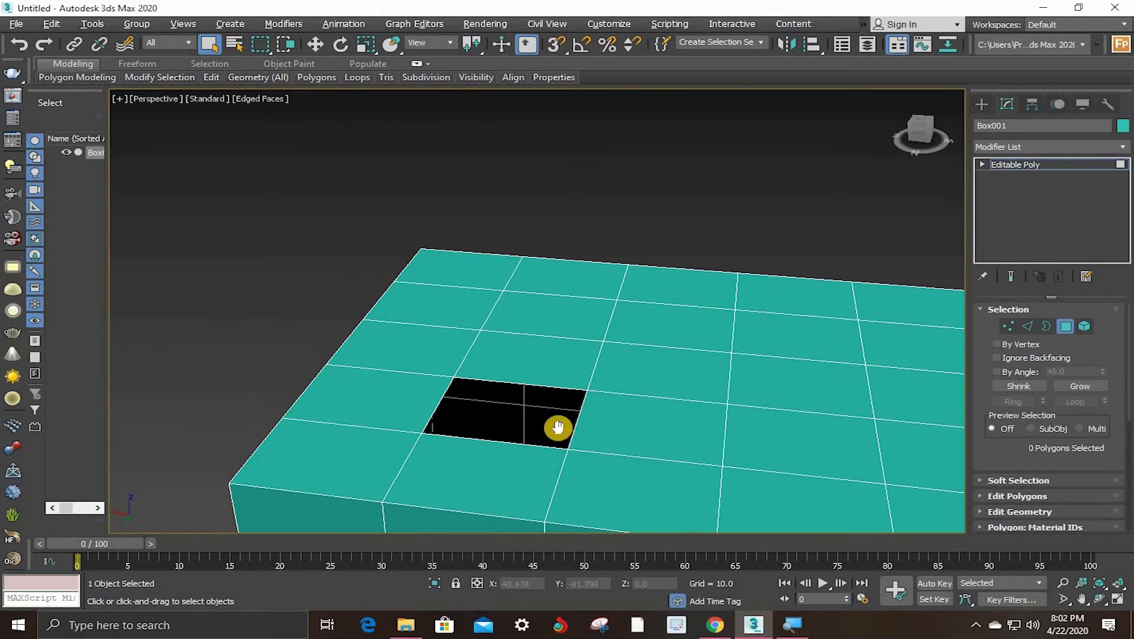
middle_drag(547, 345, 515, 326)
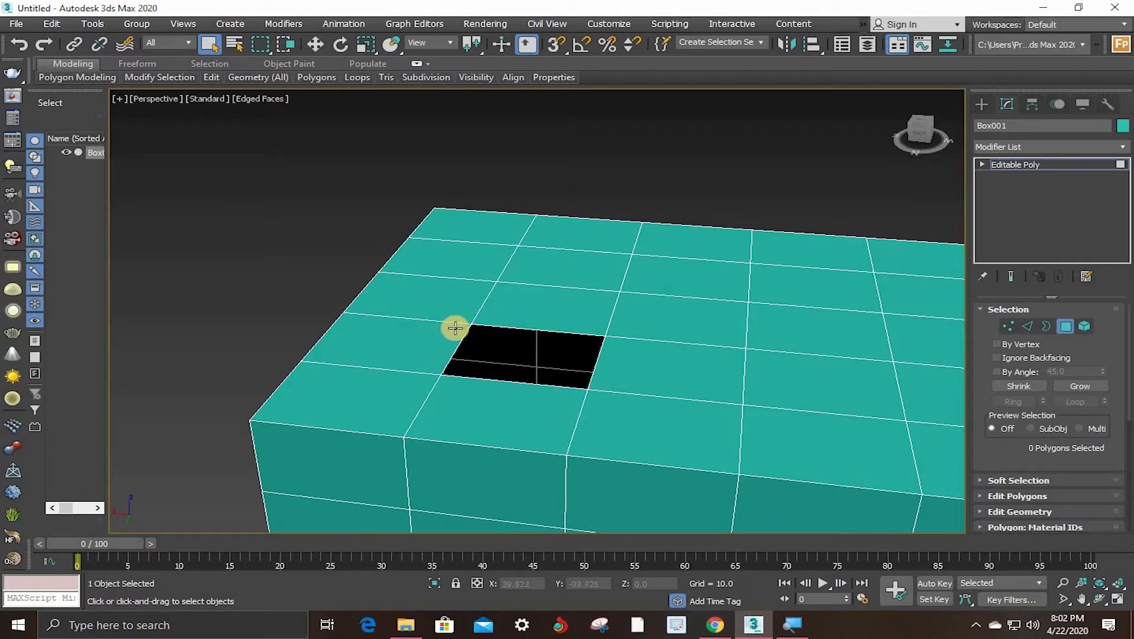
click(1047, 329)
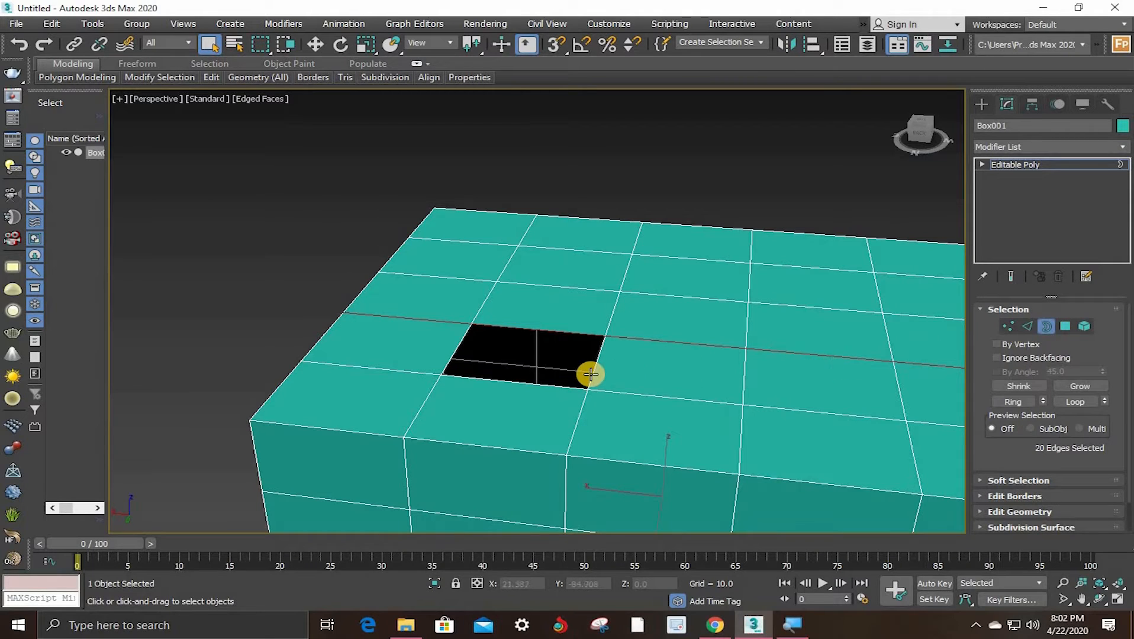
click(653, 371)
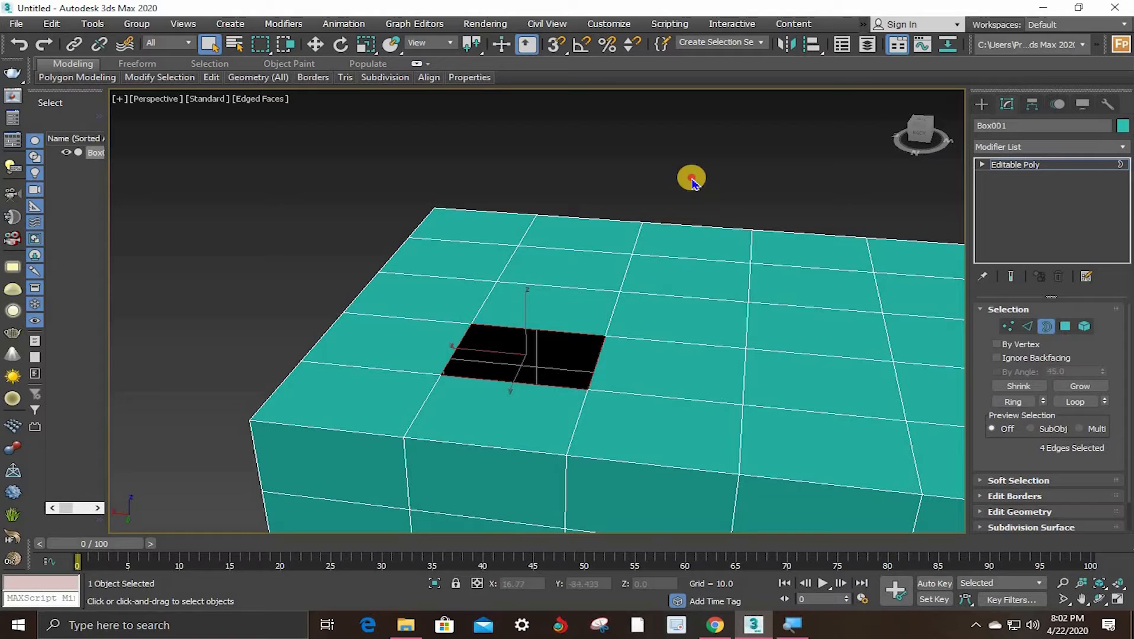
scroll(586, 365, up, 3)
click(606, 371)
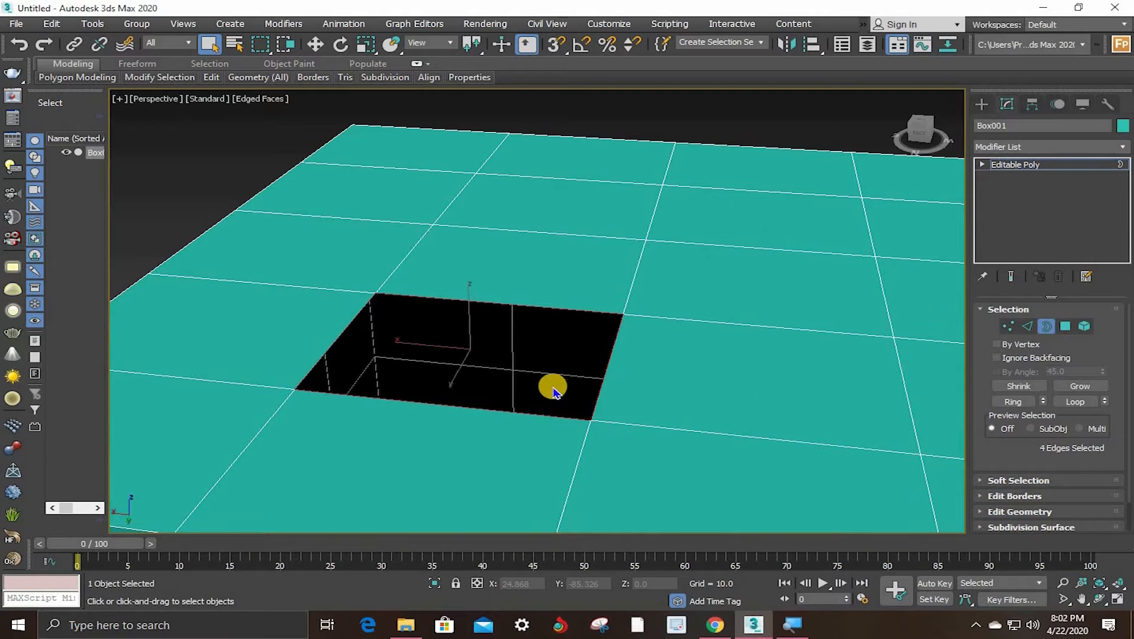
Step: Try moving the selected hole border with the Move tool, and undo the move
key(w)
drag(471, 264, 731, 339)
scroll(730, 339, down, 4)
alt+middle_drag(731, 339, 675, 343)
key(ctrl+z)
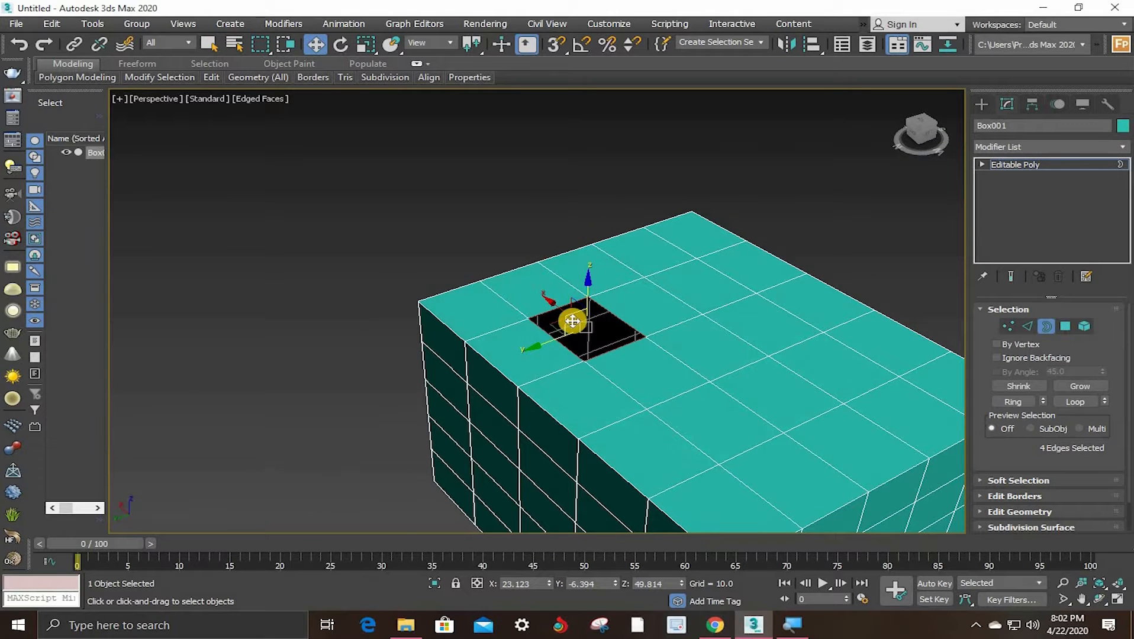
Step: Close the hole in the box's top face by capping its selected border
scroll(592, 331, up, 2)
scroll(557, 322, up, 4)
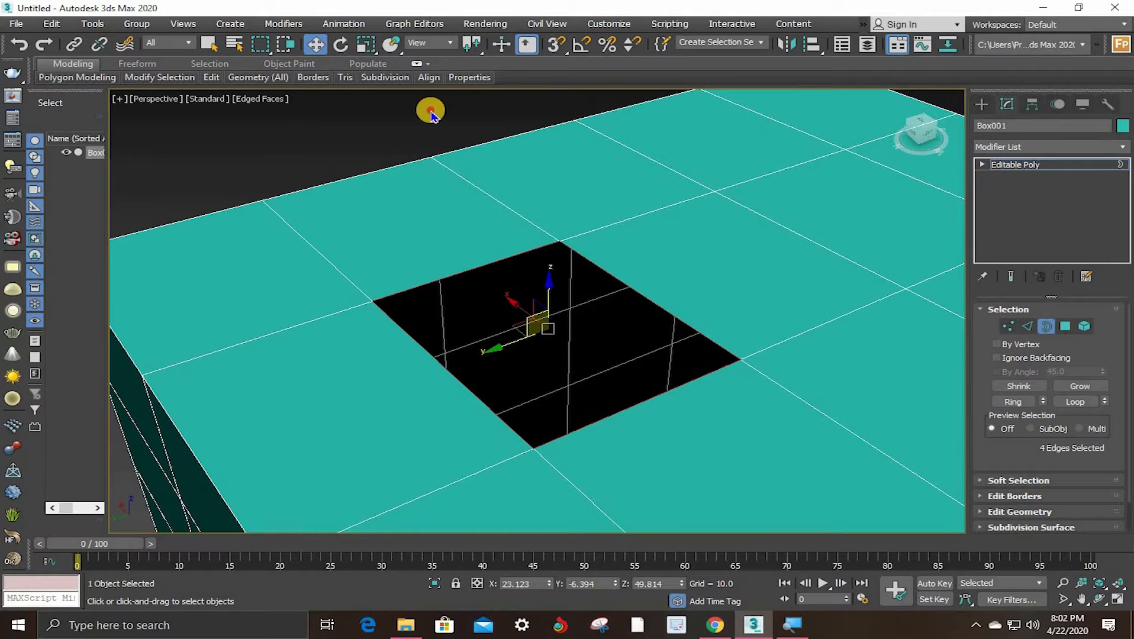
click(497, 256)
double_click(494, 260)
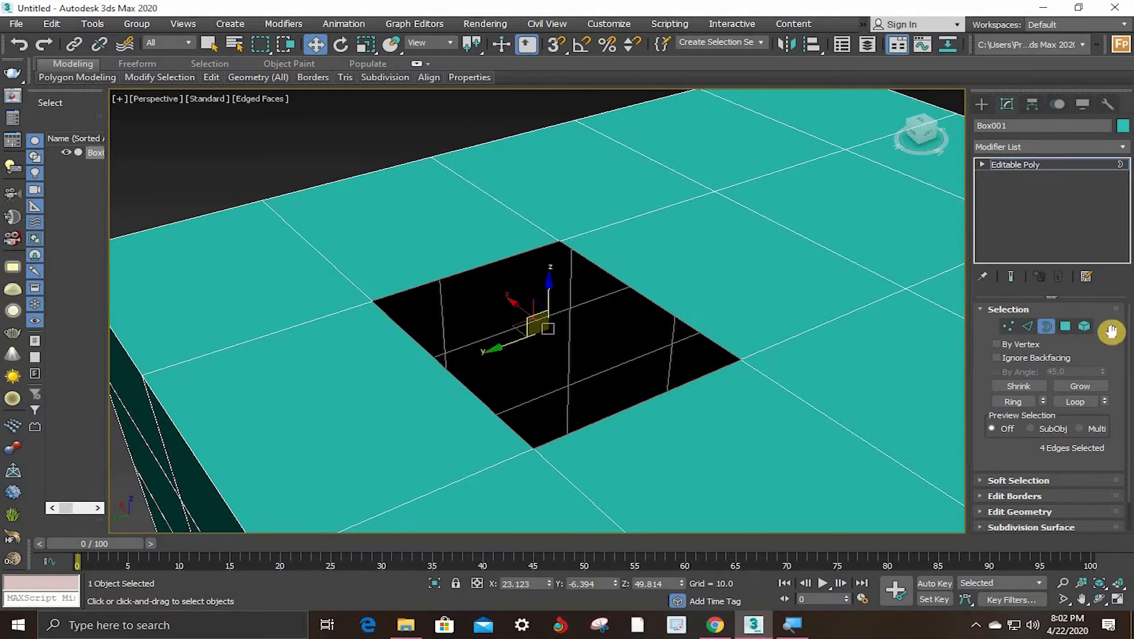
click(1008, 309)
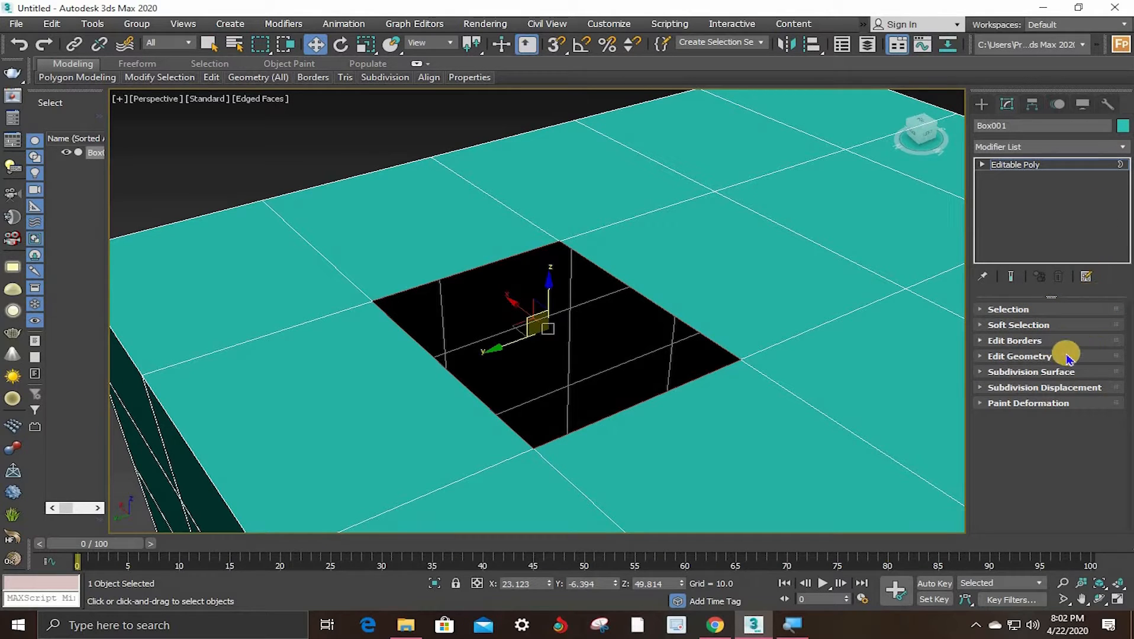
click(1000, 342)
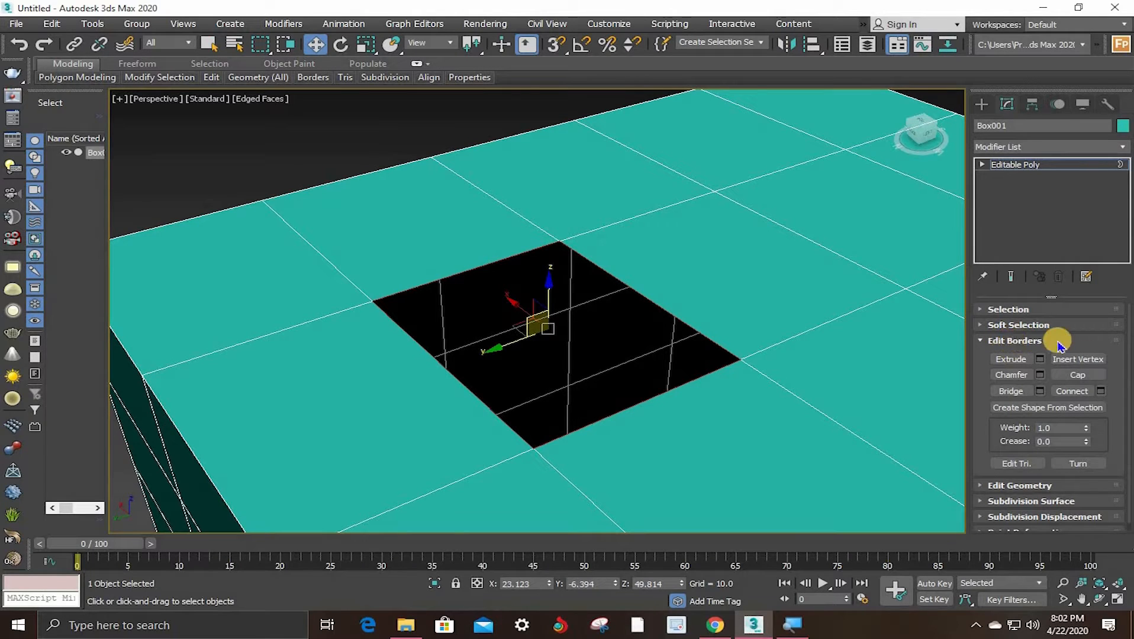
click(1085, 377)
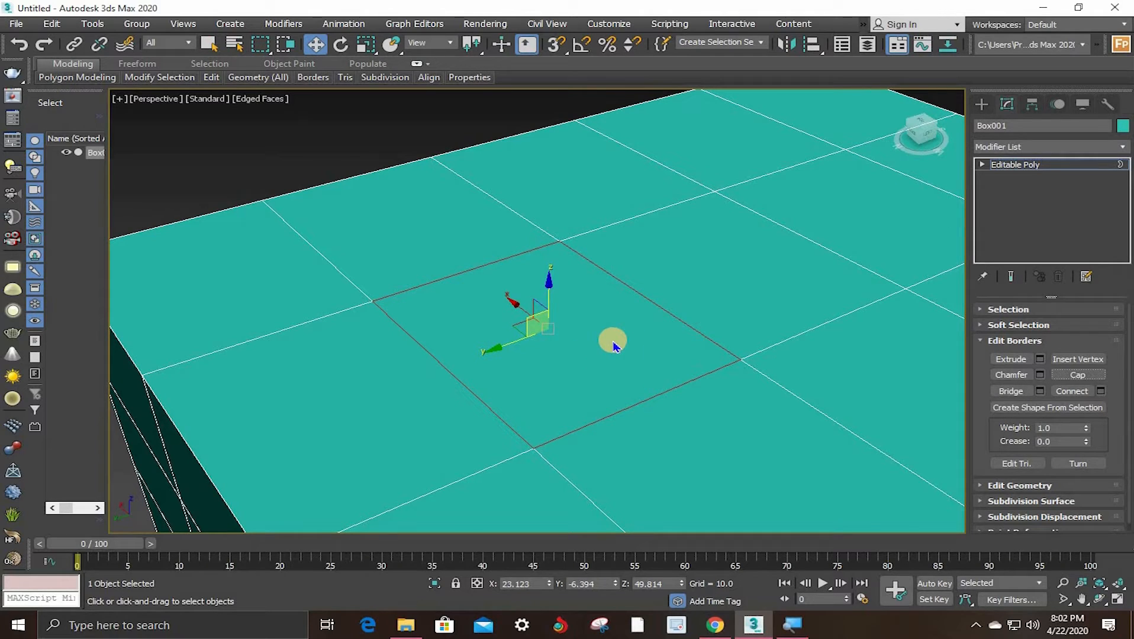
Step: Switch to the Polygon level and select the 3 x 3 block of polygons in the middle of the top face
click(1012, 341)
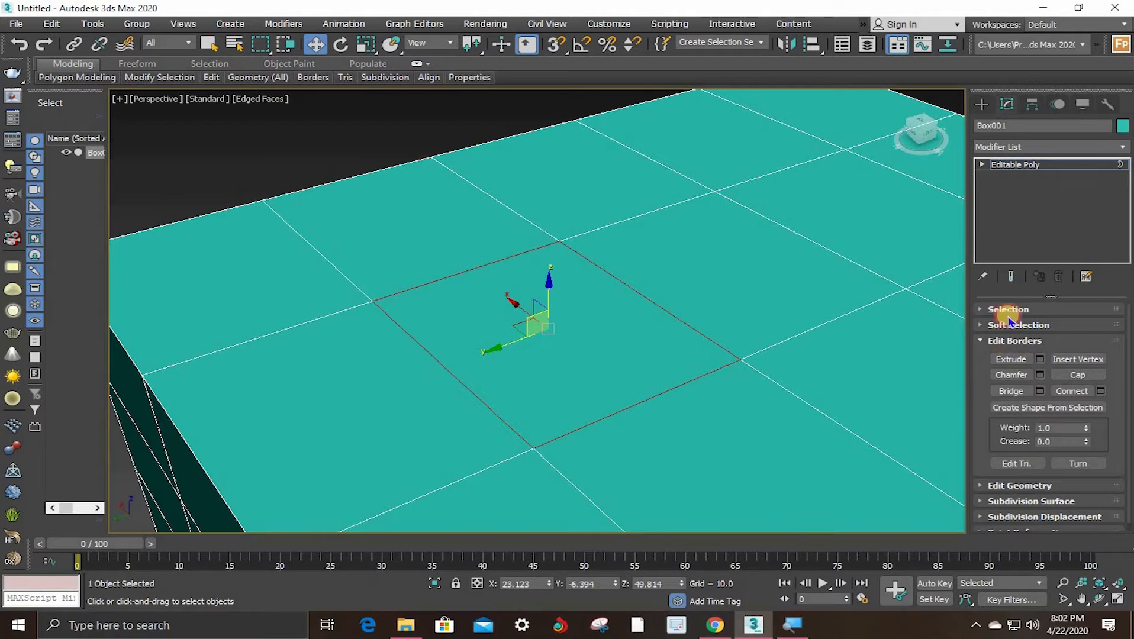
click(1007, 309)
key(4)
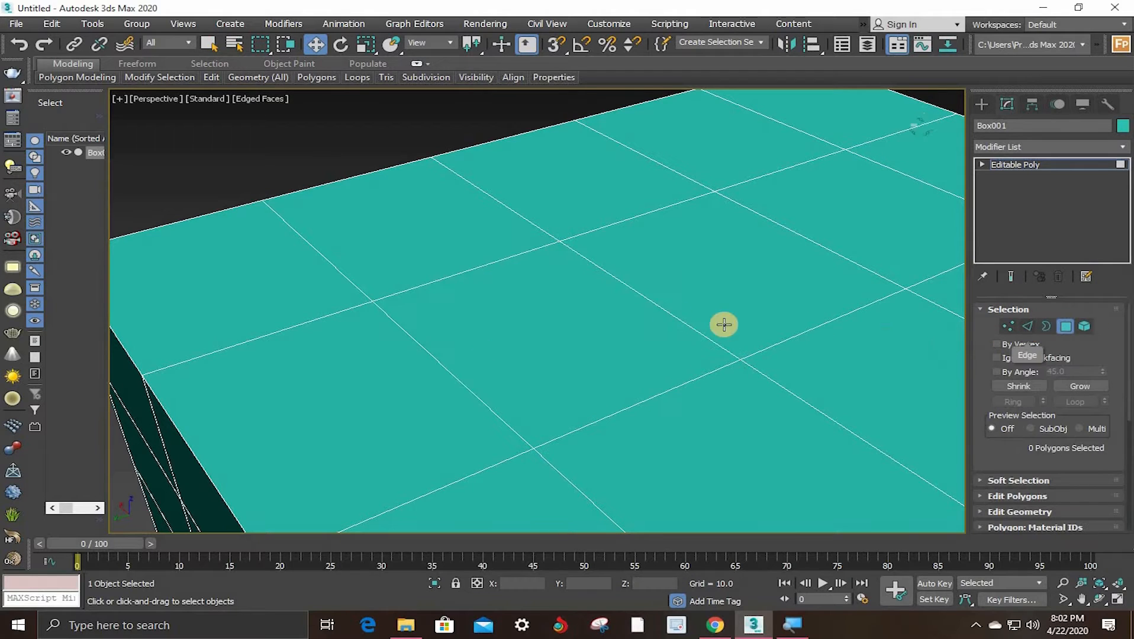
scroll(653, 296, down, 4)
middle_drag(662, 317, 508, 245)
scroll(518, 270, down, 2)
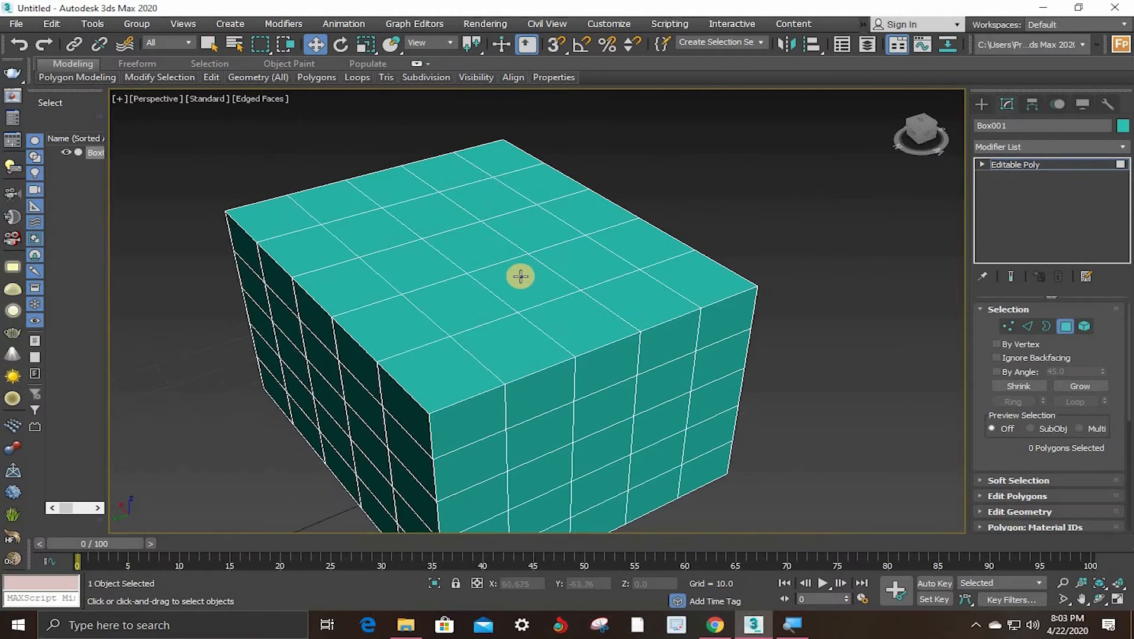
middle_drag(471, 324, 483, 378)
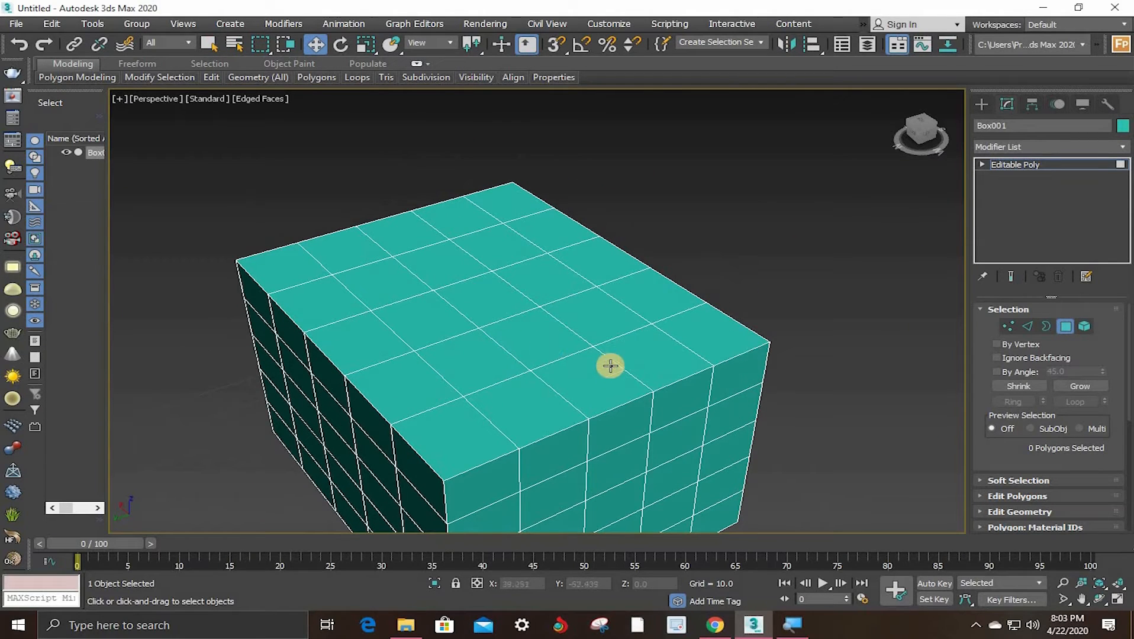
alt+middle_drag(599, 302, 353, 297)
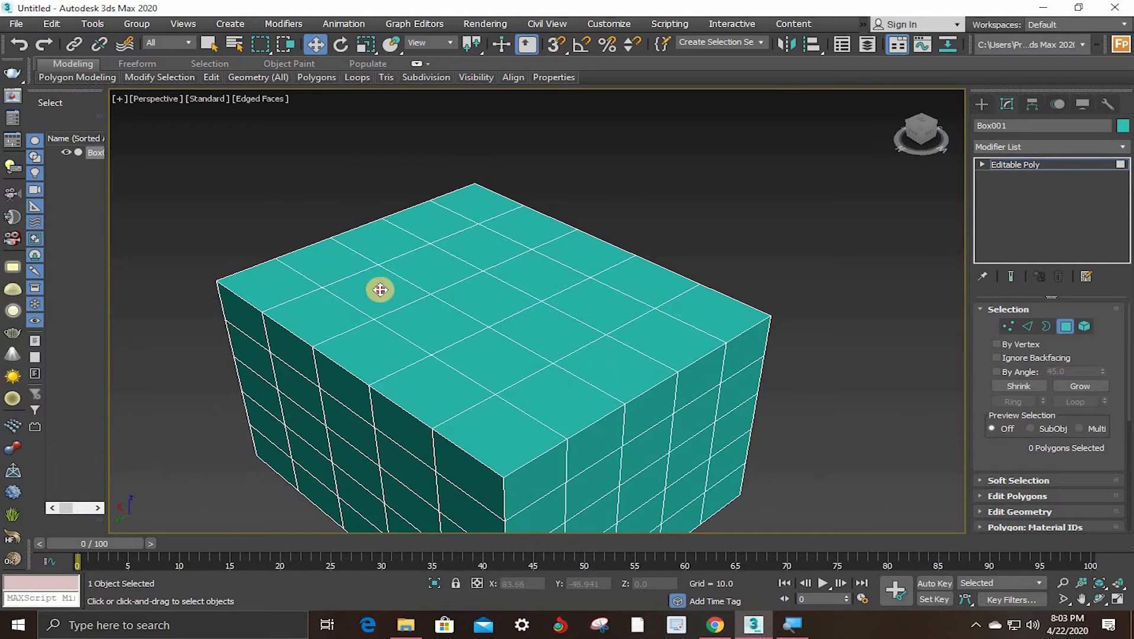
click(379, 290)
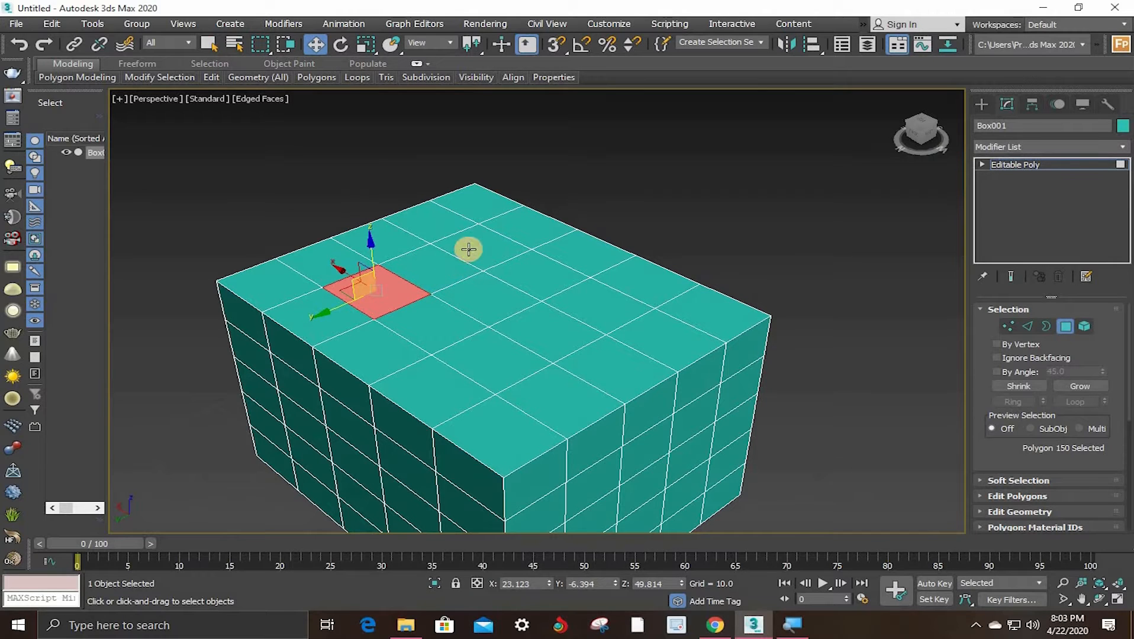
ctrl+click(458, 260)
ctrl+click(497, 248)
ctrl+click(545, 278)
ctrl+click(555, 340)
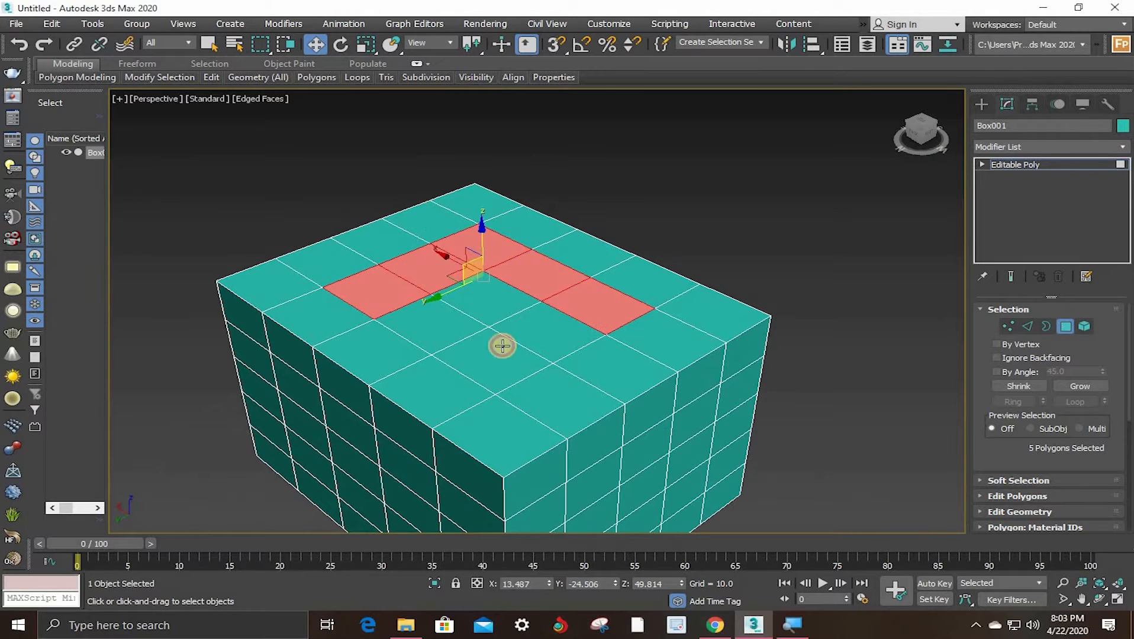
ctrl+click(500, 348)
ctrl+click(440, 337)
ctrl+click(469, 306)
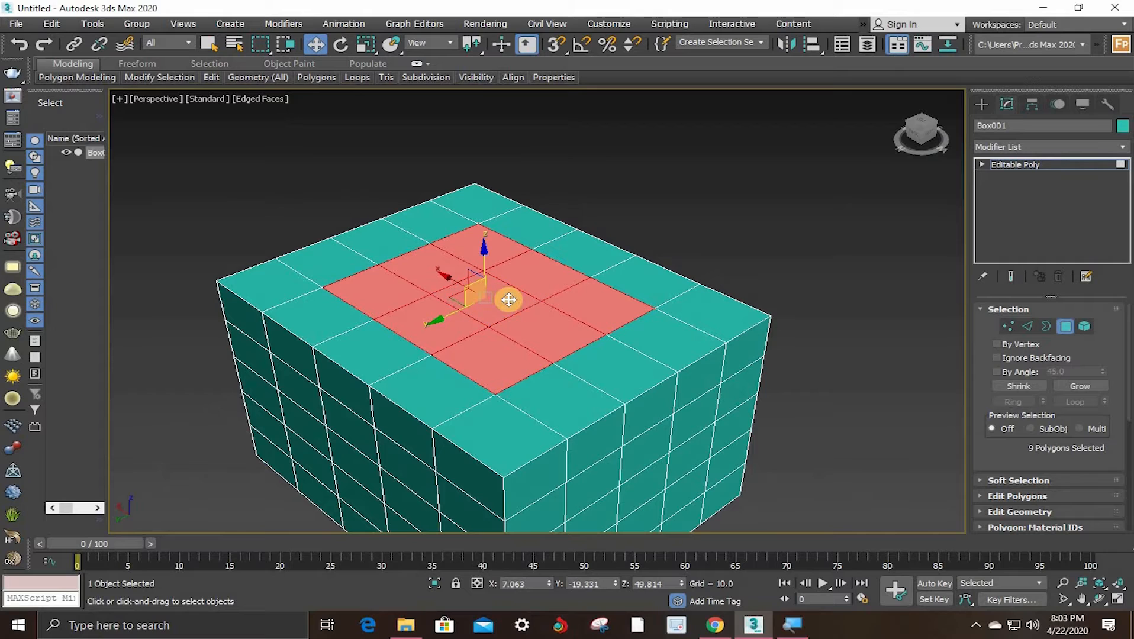
Step: Try moving the nine selected top polygons upward along the Z axis, and undo the move
scroll(537, 322, down, 2)
alt+middle_drag(540, 305, 503, 393)
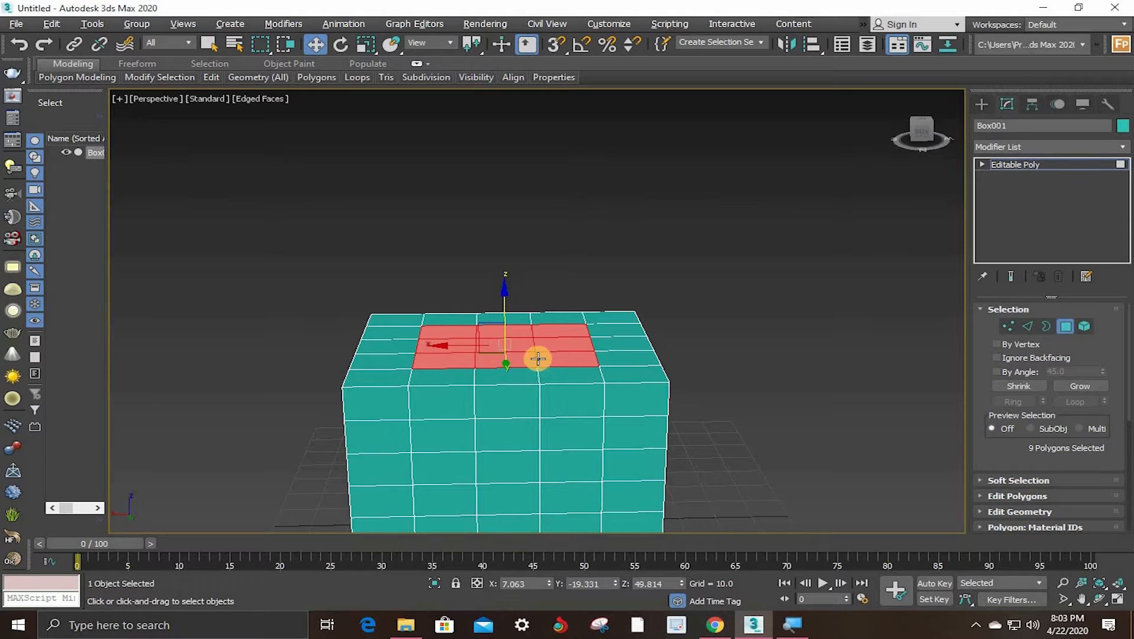
alt+middle_drag(537, 358, 506, 302)
drag(506, 302, 506, 197)
key(ctrl+z)
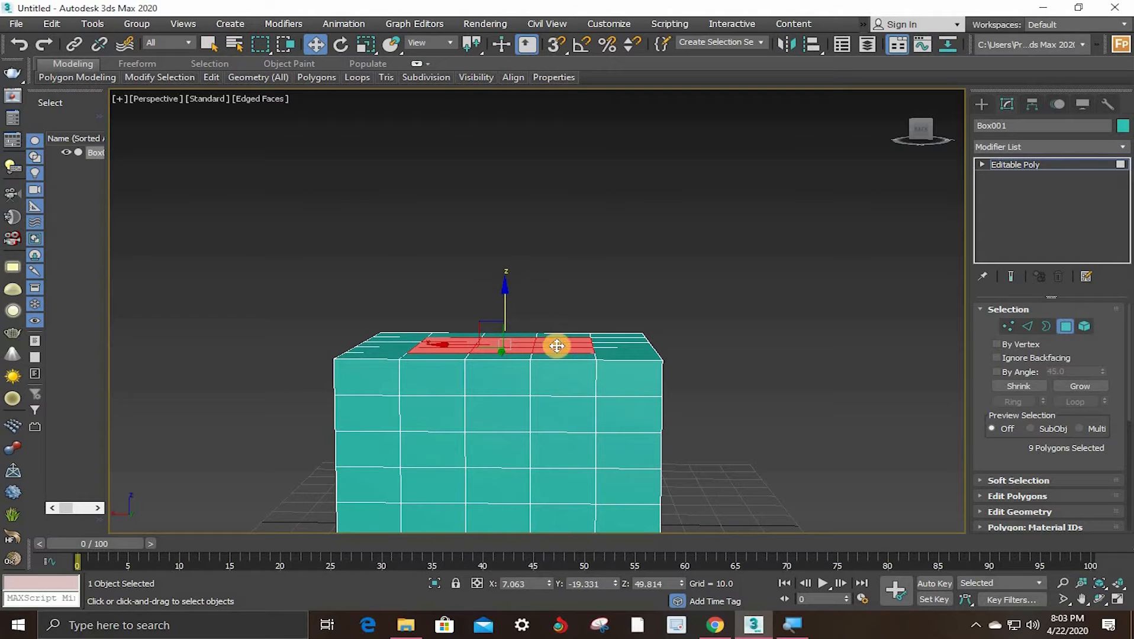
Step: Extrude the nine selected polygons with a height of 9.694, applying it while keeping the Extrude settings open
scroll(517, 336, down, 3)
scroll(577, 324, up, 5)
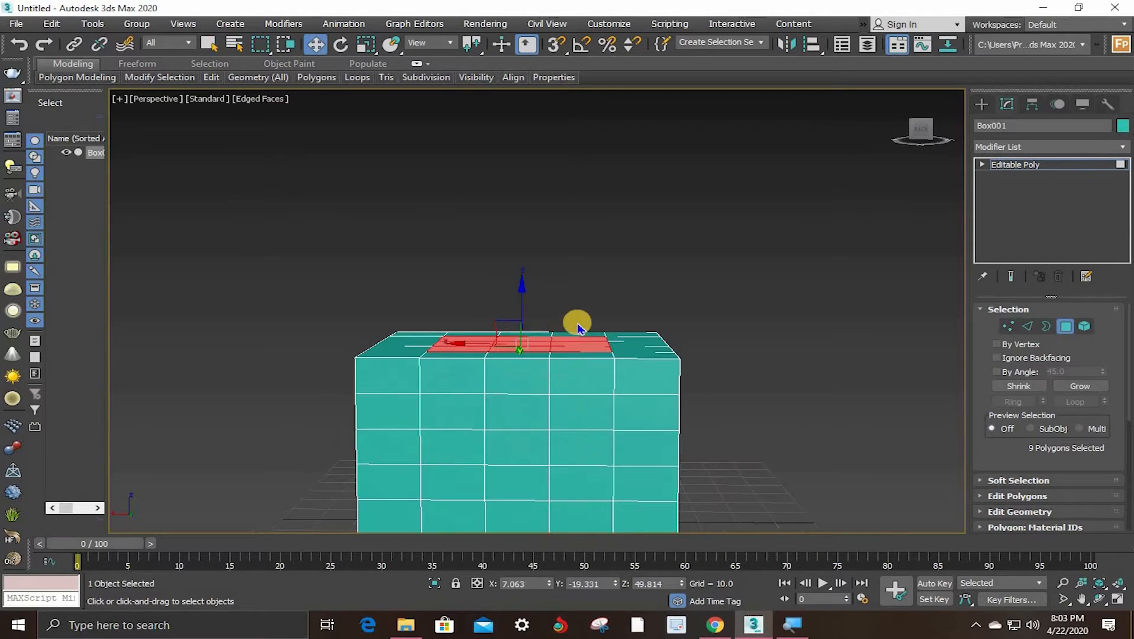
alt+middle_drag(585, 333, 363, 346)
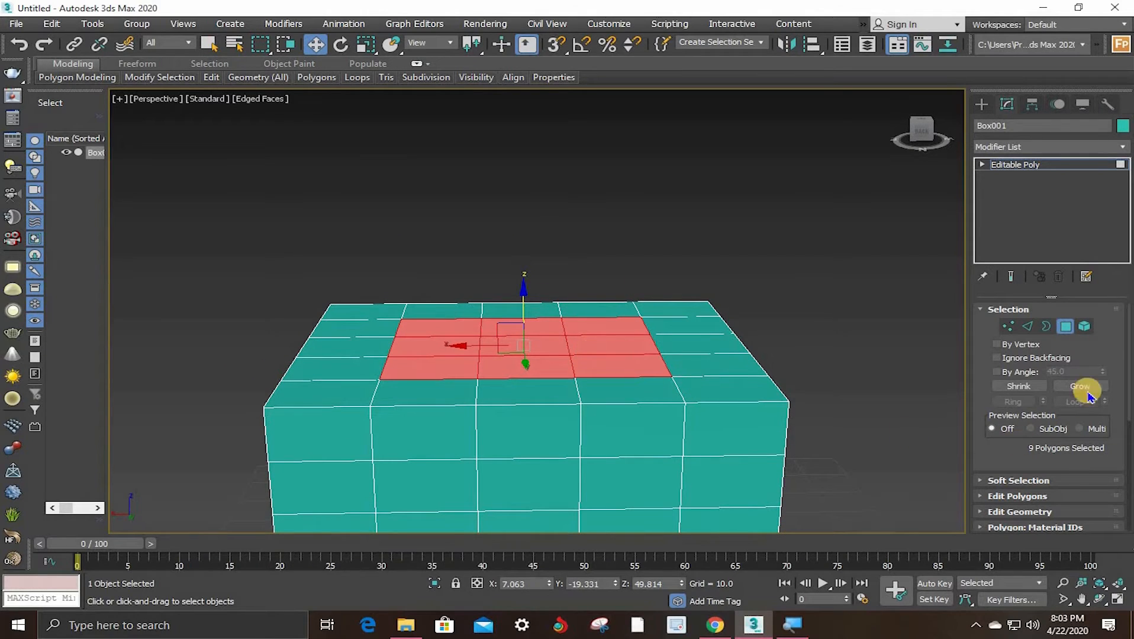
click(1029, 310)
click(991, 391)
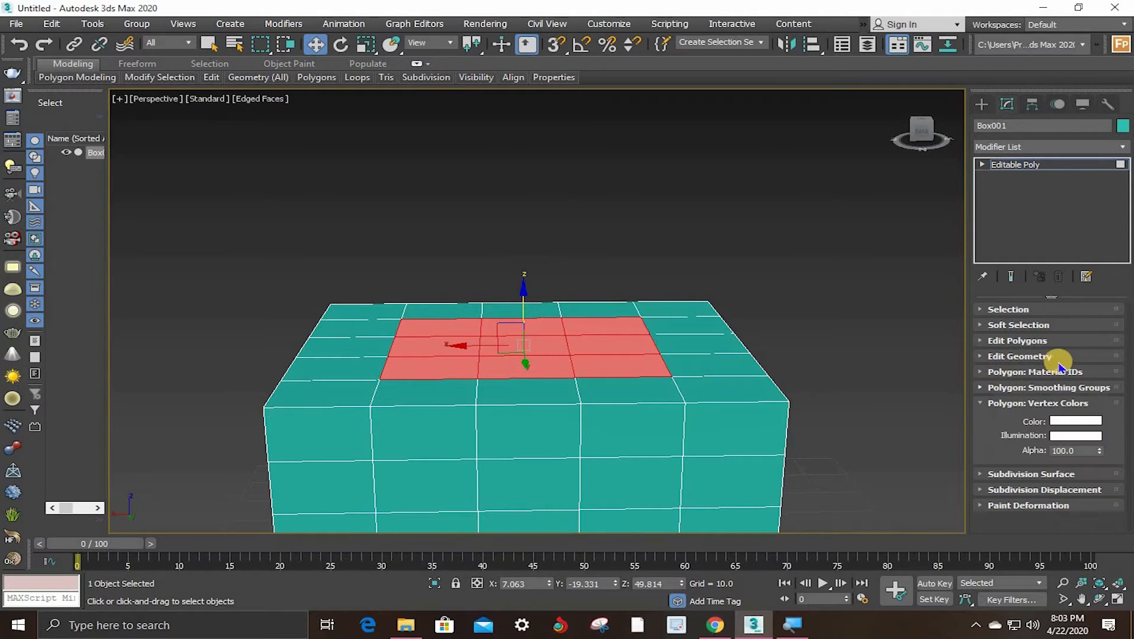
click(982, 405)
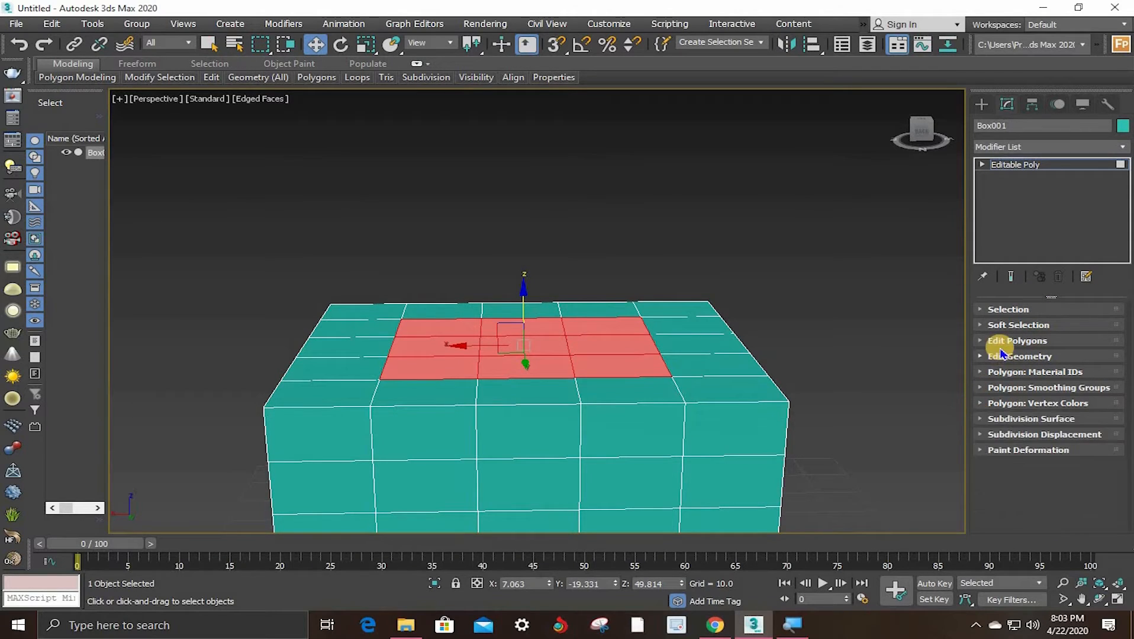
click(997, 346)
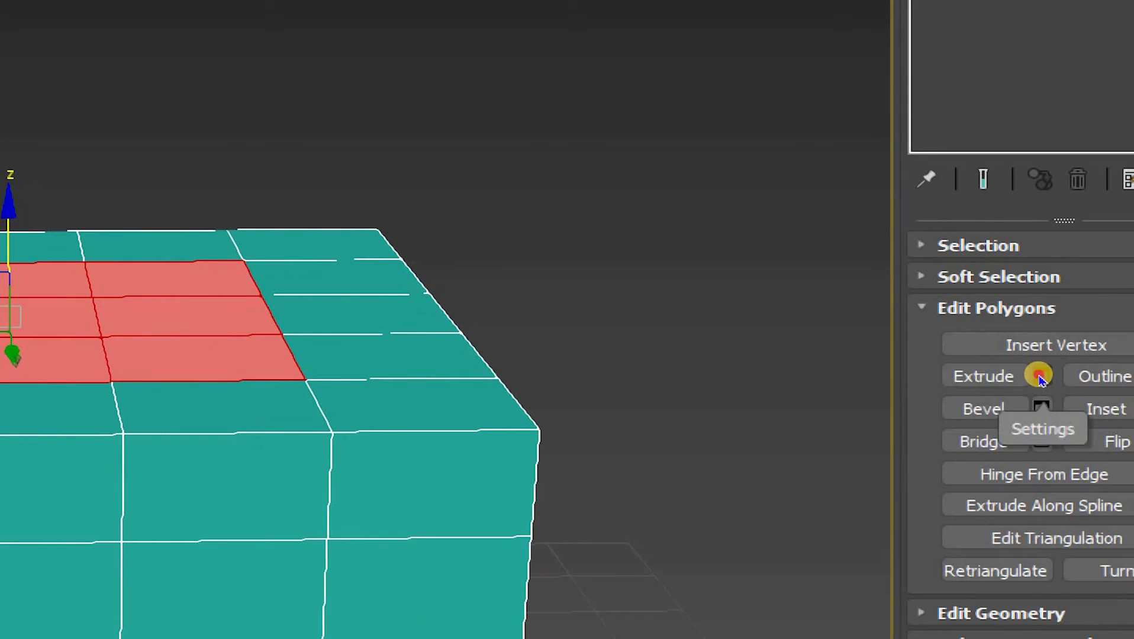
click(1040, 377)
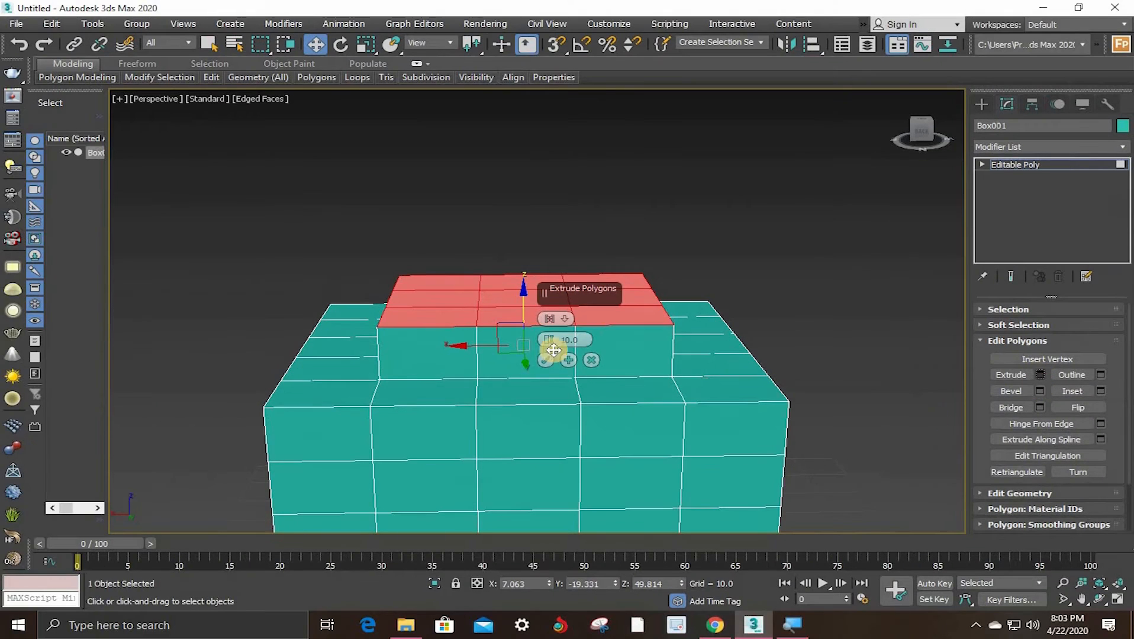
scroll(453, 292, up, 2)
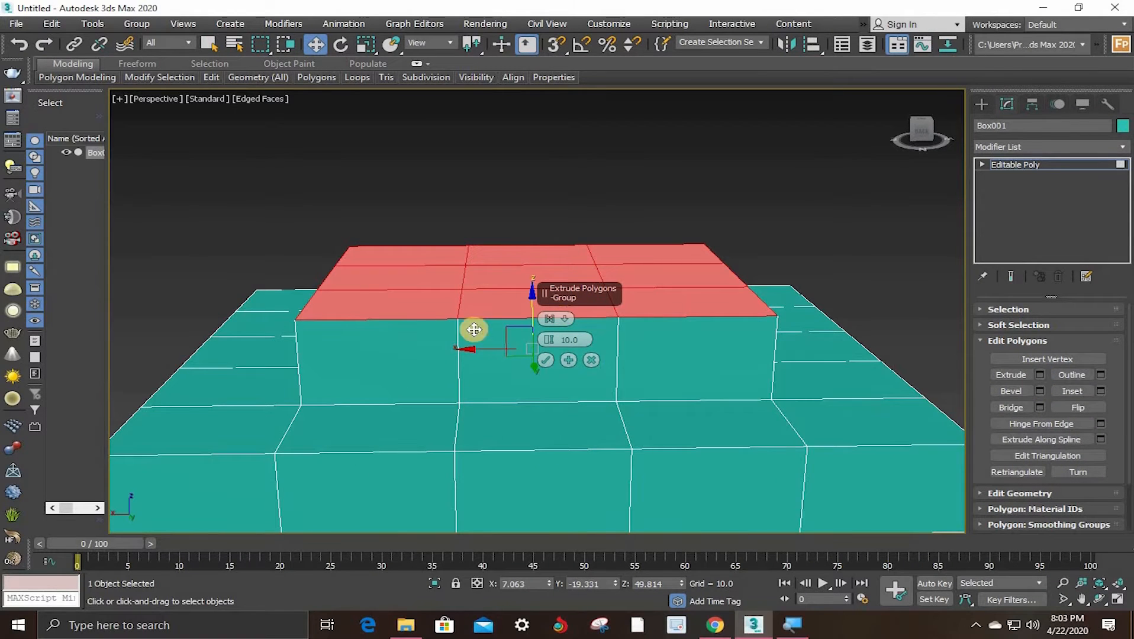
alt+middle_drag(512, 273, 579, 359)
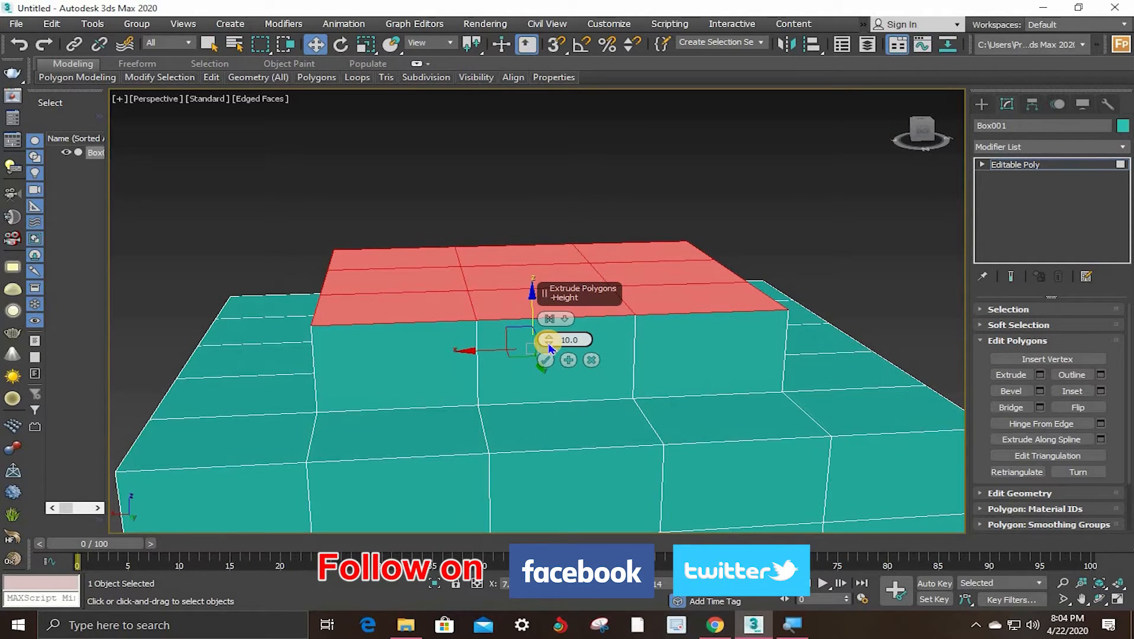
drag(549, 346, 569, 361)
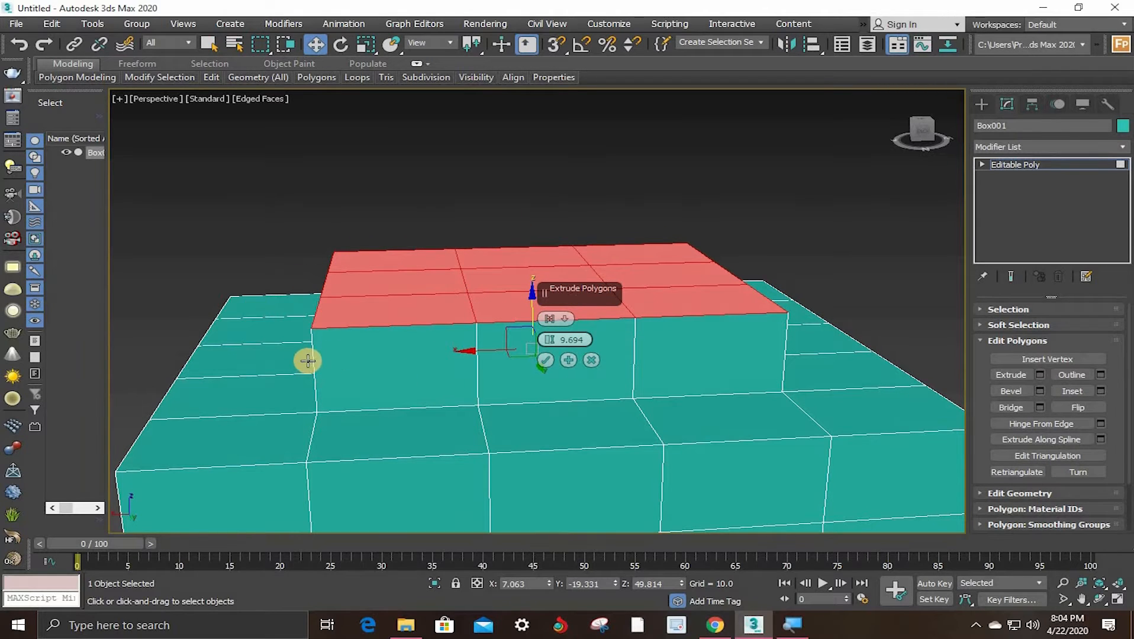
click(569, 364)
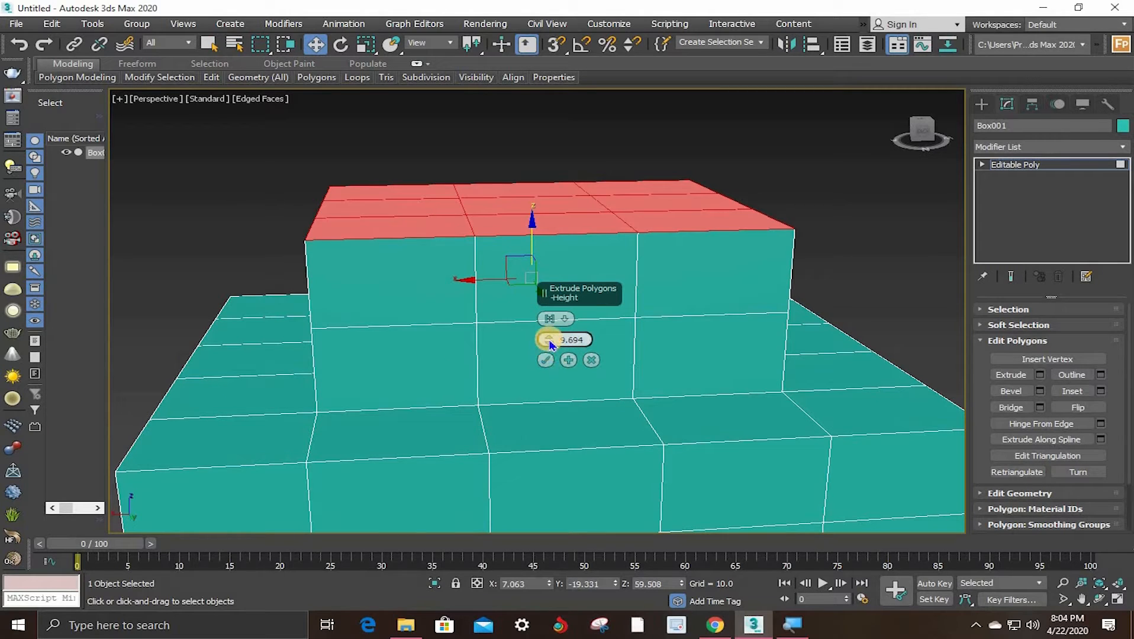
Step: Set the extrusion height to 1.746 and apply it as a second, thin extrusion on the same polygons
drag(552, 304, 564, 376)
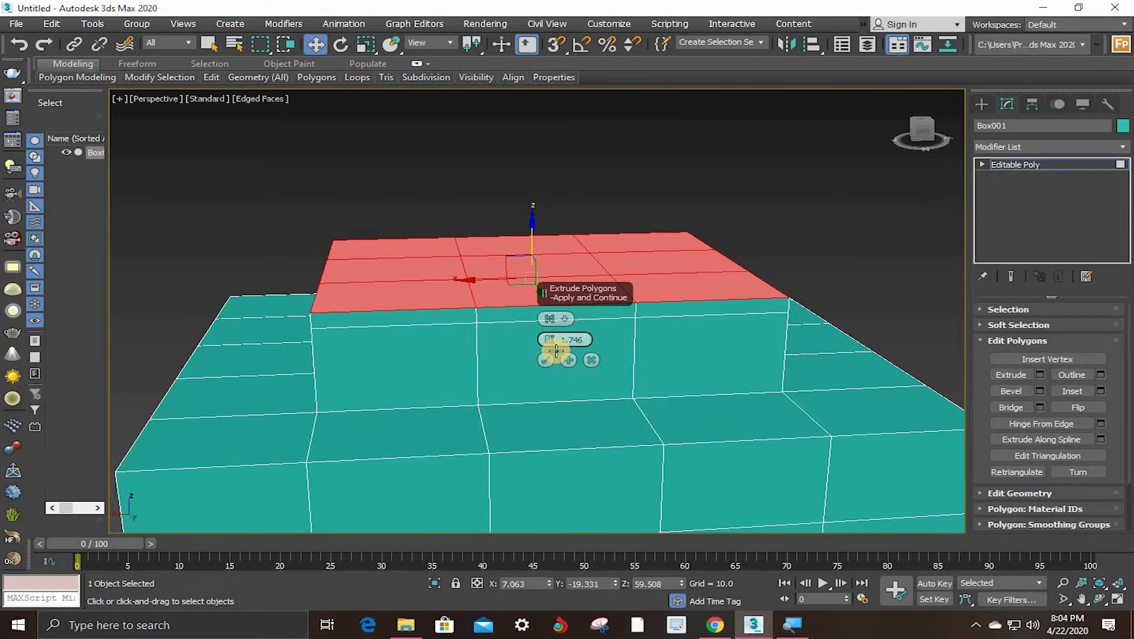
alt+middle_drag(429, 281, 571, 366)
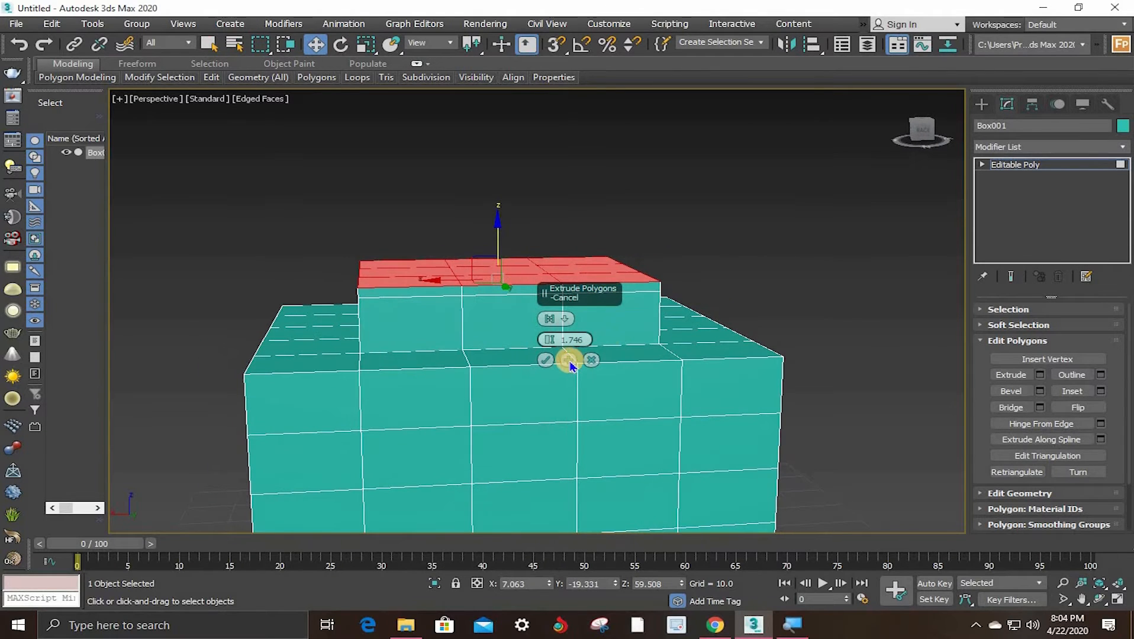
click(568, 360)
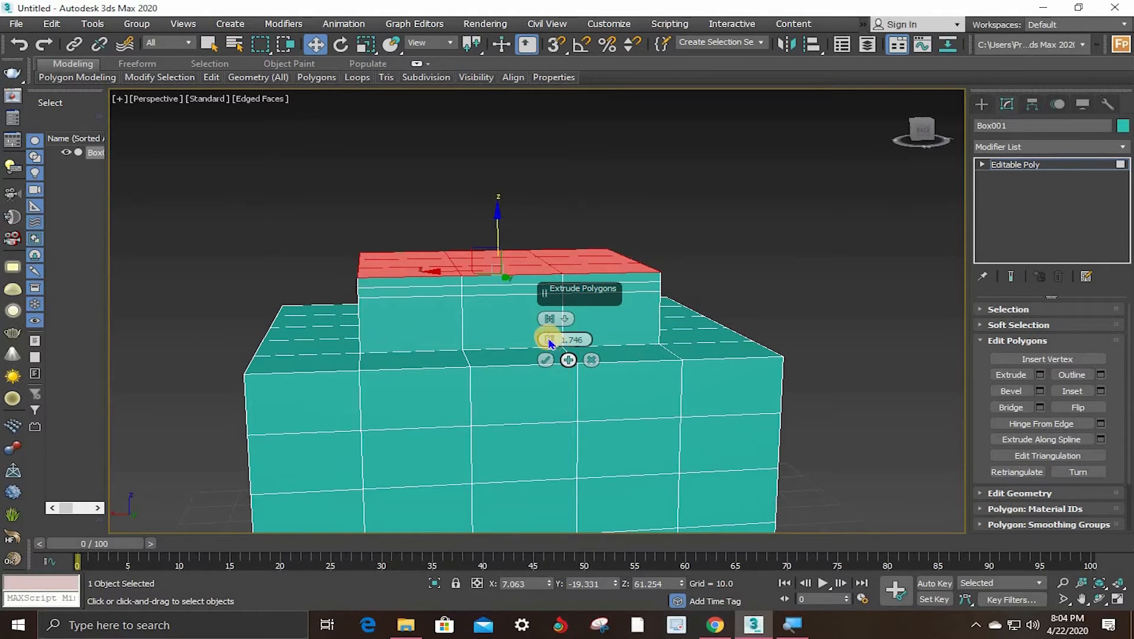
Step: Add a third extrusion with a height of 17.031 to the raised block and finish the Extrude command
drag(545, 327, 556, 255)
alt+middle_drag(781, 250, 591, 307)
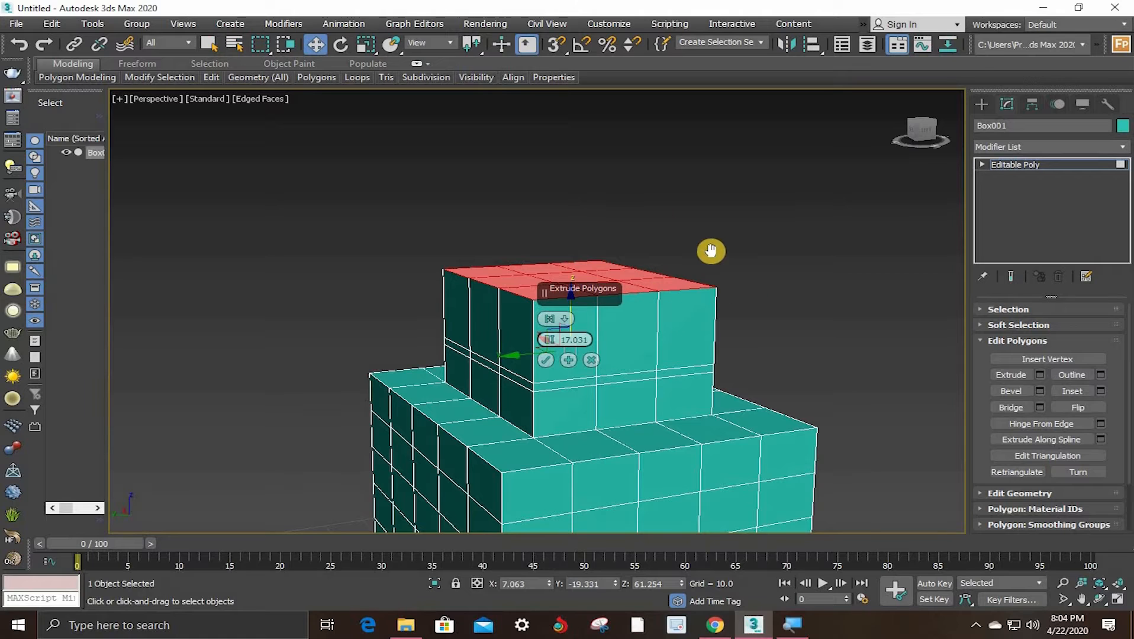
alt+middle_drag(711, 250, 614, 360)
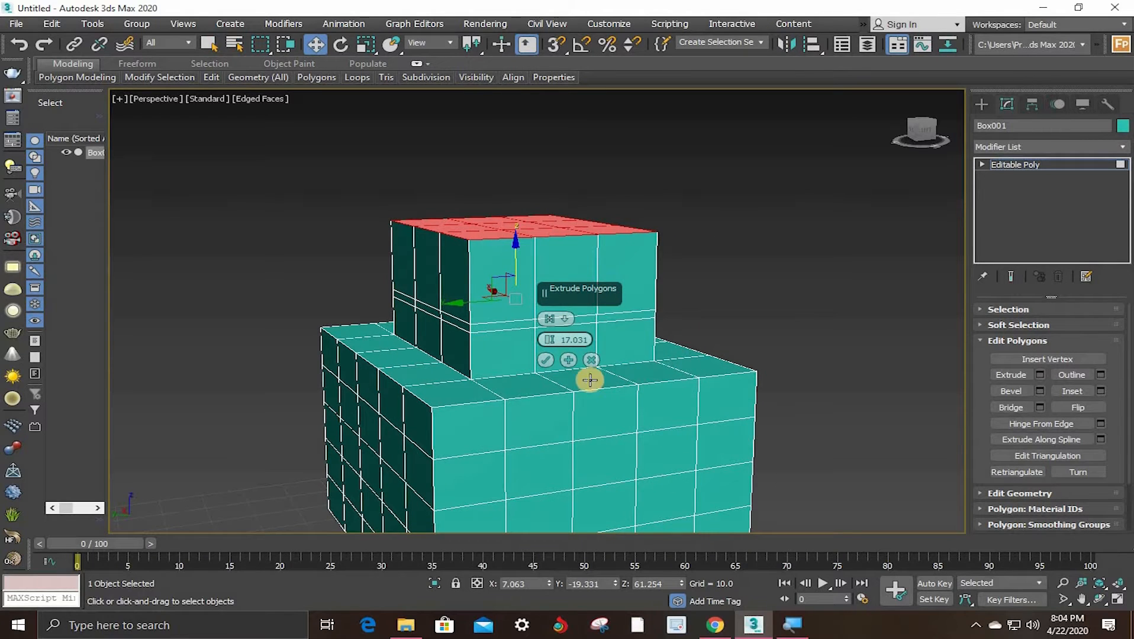
click(545, 359)
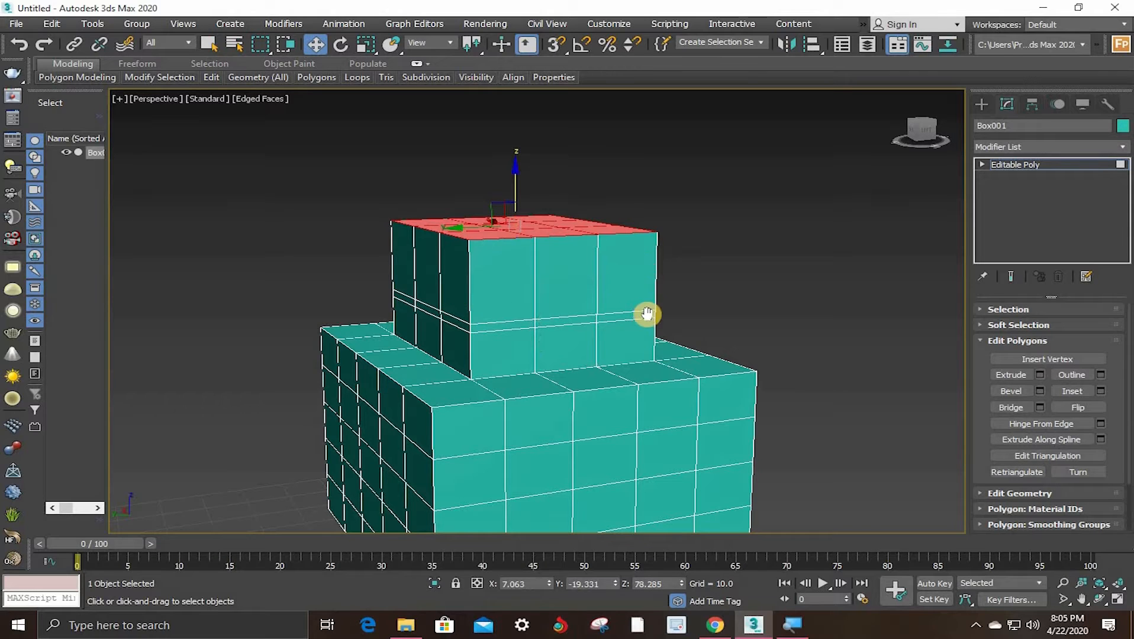
Step: Open the Bevel settings for the nine selected top polygons and examine how height and outline shape the previewed taper
alt+middle_drag(647, 314, 653, 289)
scroll(737, 317, down, 4)
alt+middle_drag(719, 268, 593, 261)
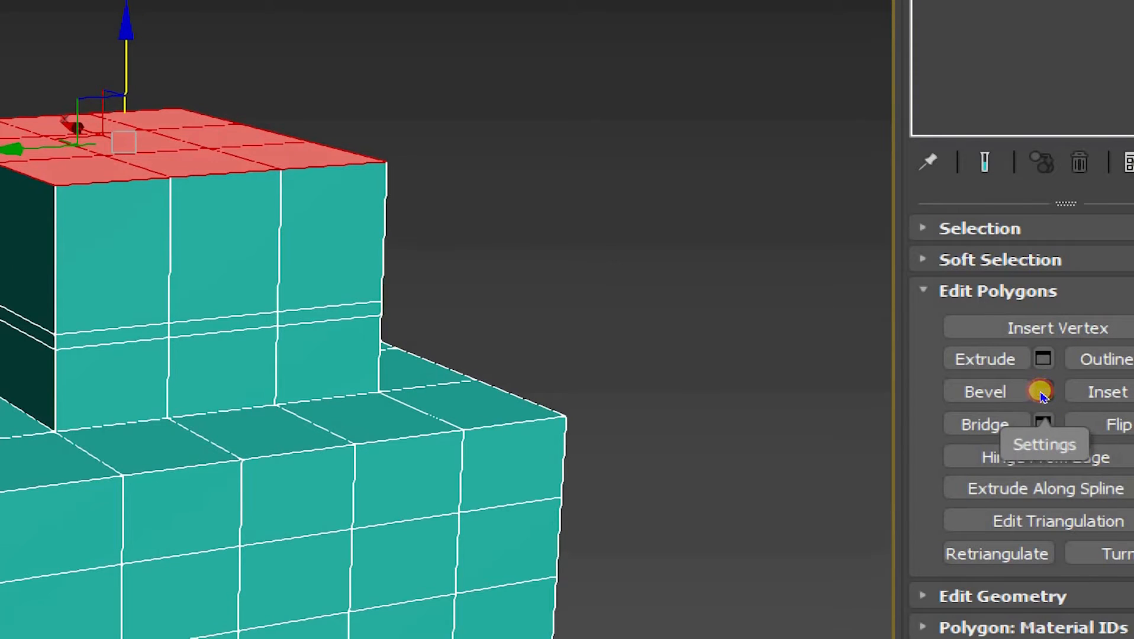
click(1042, 393)
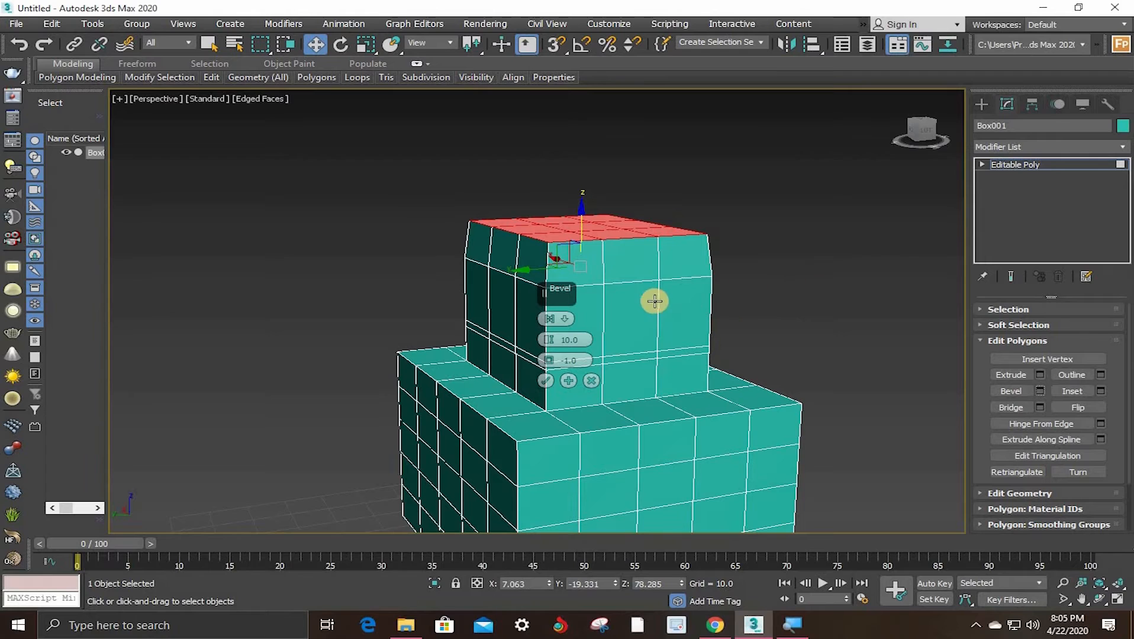
scroll(672, 260, up, 4)
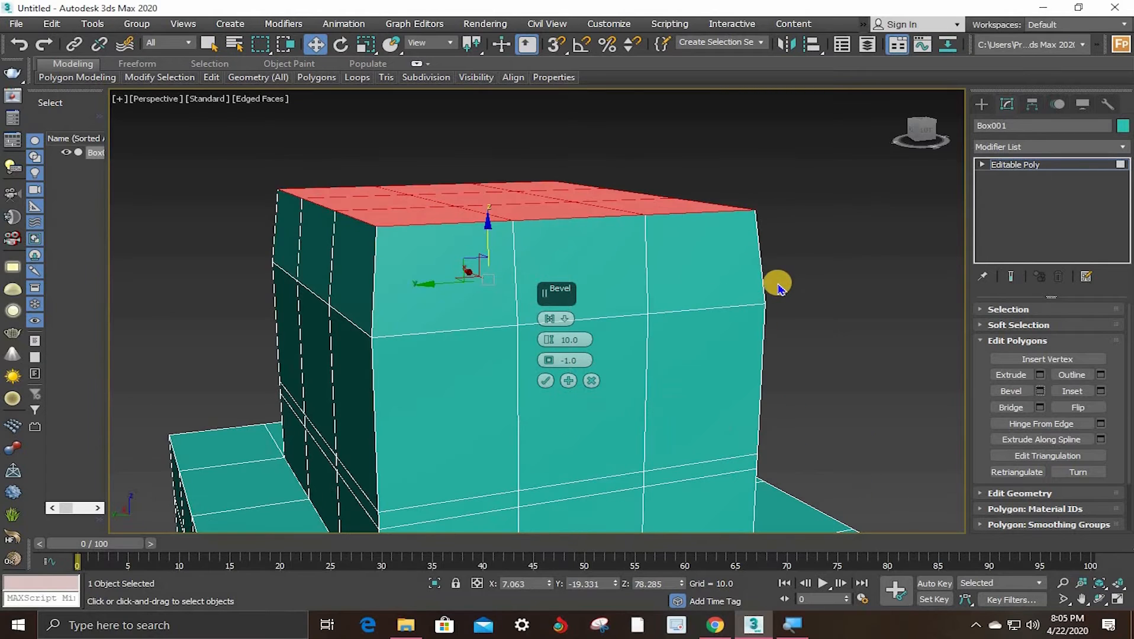
scroll(778, 287, down, 3)
alt+middle_drag(765, 300, 704, 281)
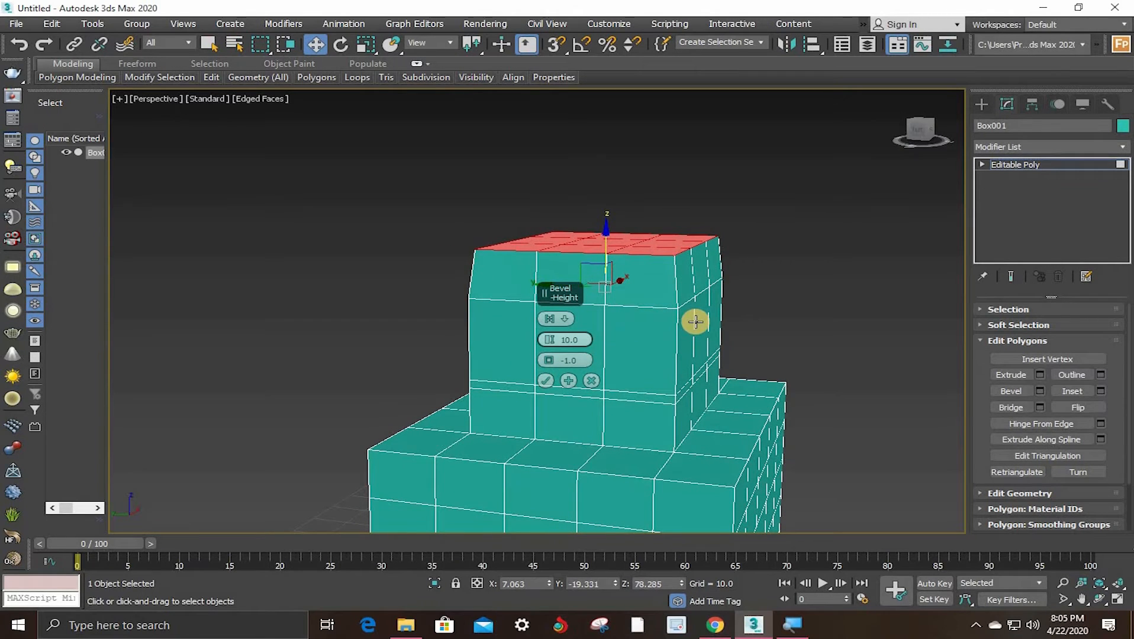
mouse_move(697, 300)
alt+middle_down()
mouse_move(726, 298)
mouse_move(716, 302)
alt+middle_up()
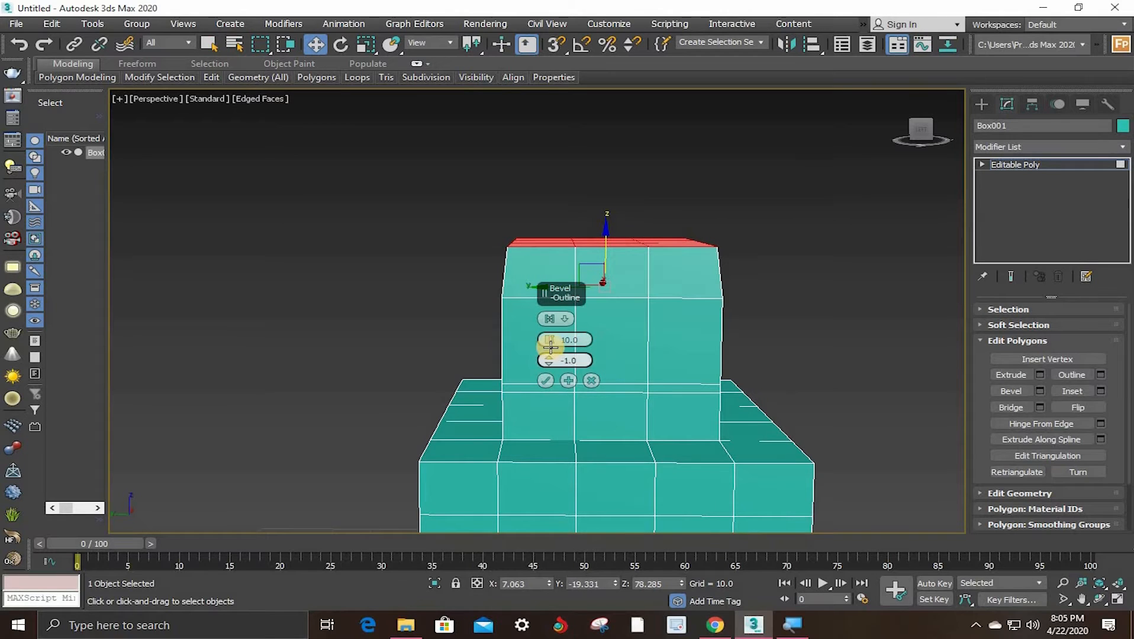
scroll(568, 361, up, 2)
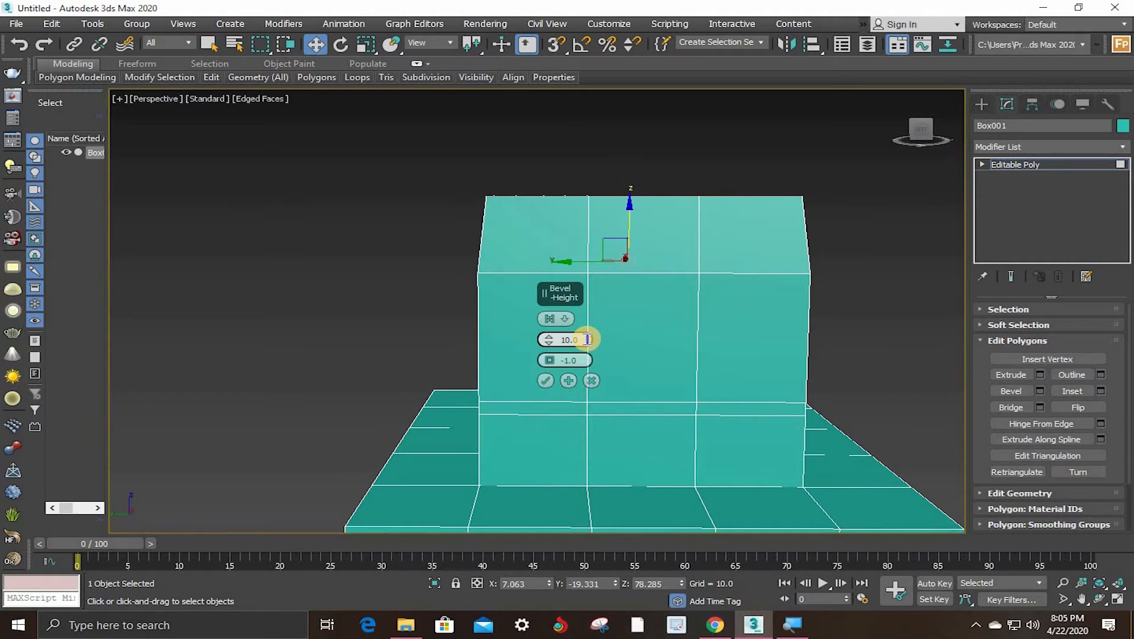
scroll(707, 278, down, 3)
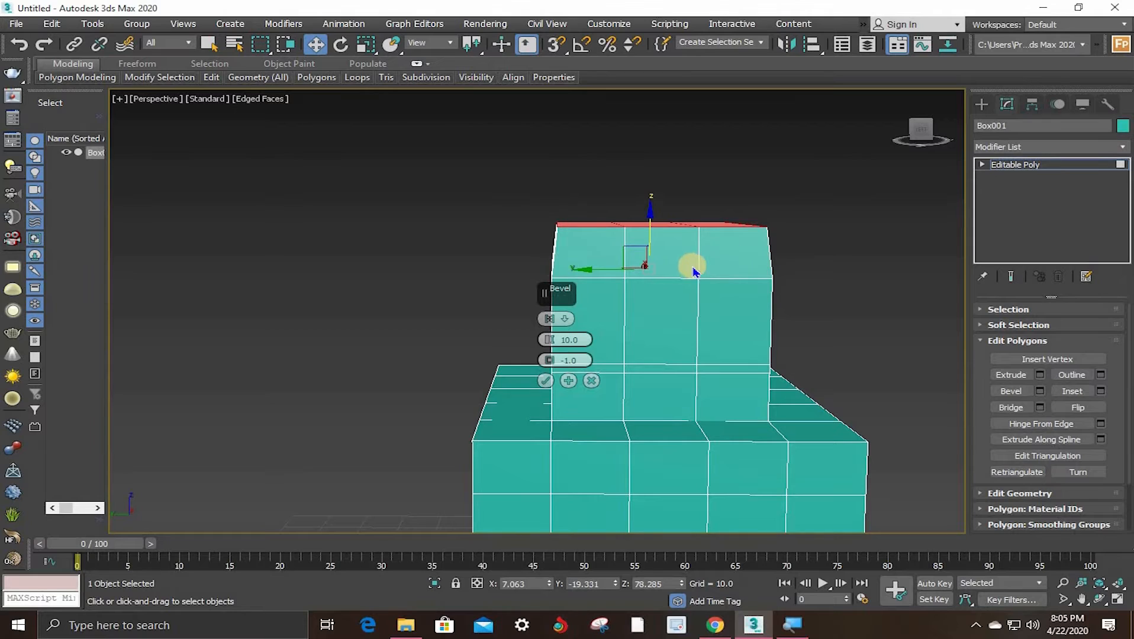
middle_drag(689, 262, 660, 312)
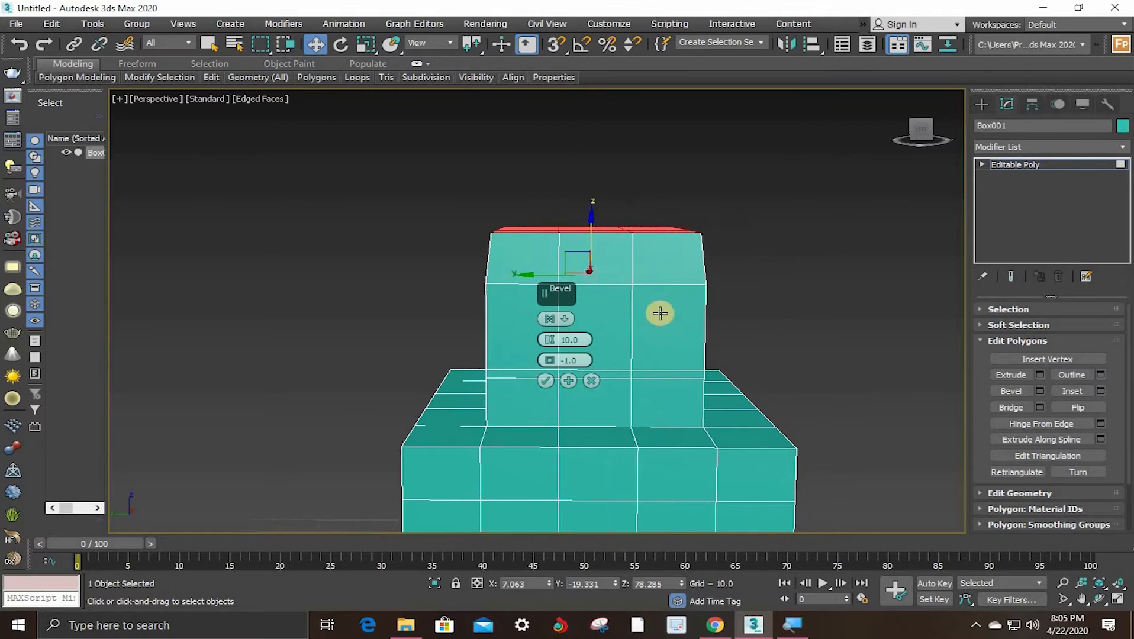
Step: Reset the bevel values, set height 6.267 and outline 9.476, and apply the outward flare while keeping the Bevel settings open
right_click(551, 361)
right_click(551, 349)
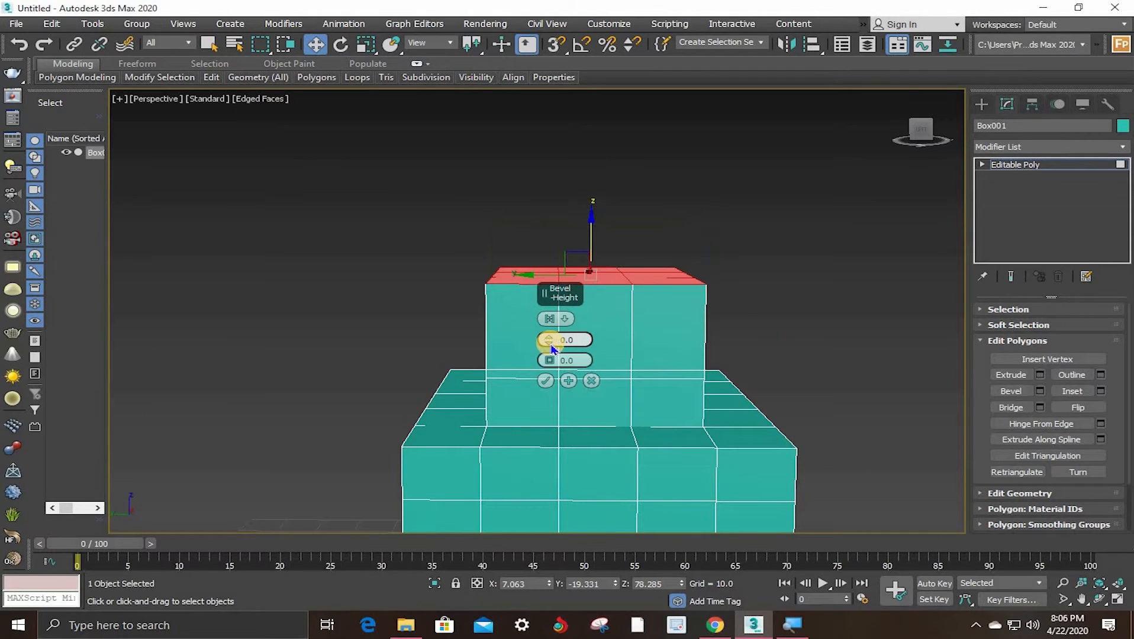
scroll(630, 291, up, 2)
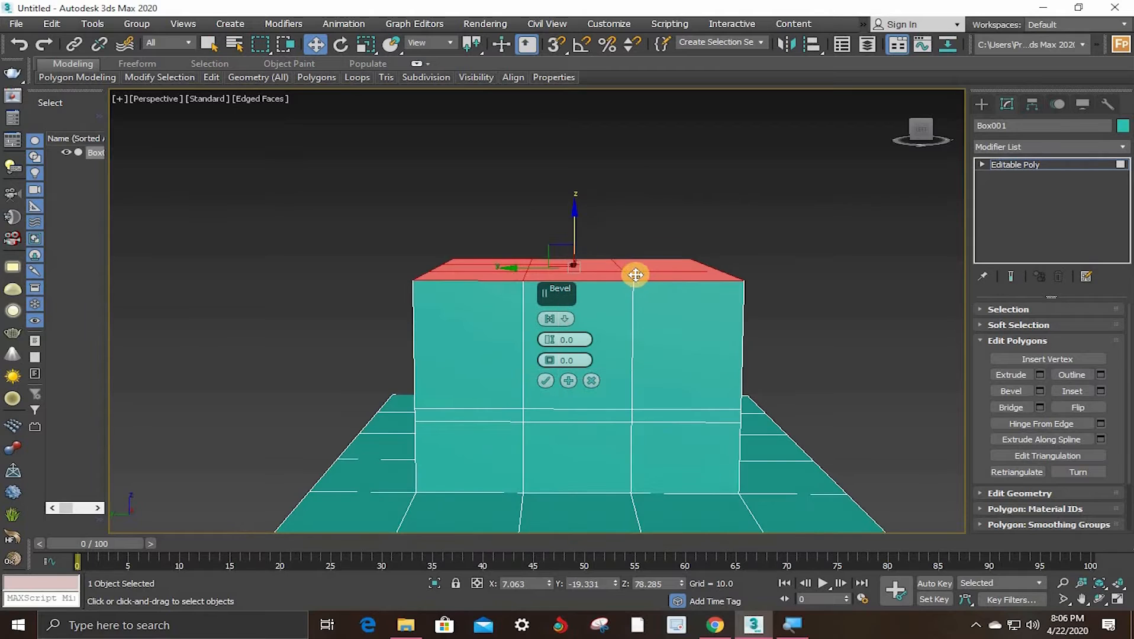
alt+middle_drag(636, 275, 626, 300)
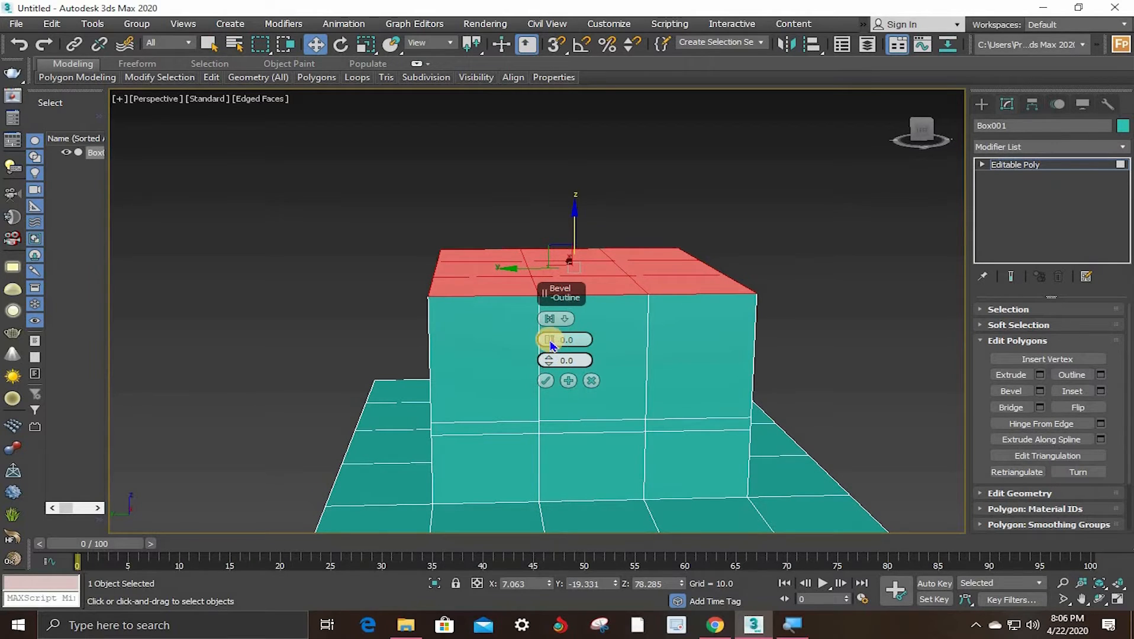
drag(552, 319, 552, 305)
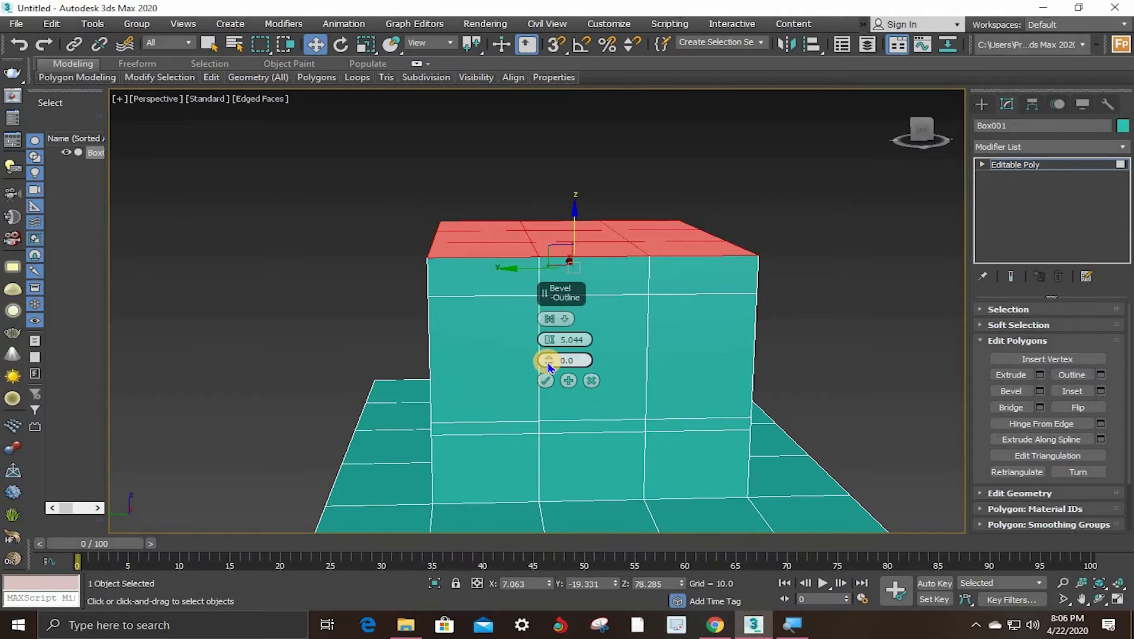
drag(547, 360, 555, 327)
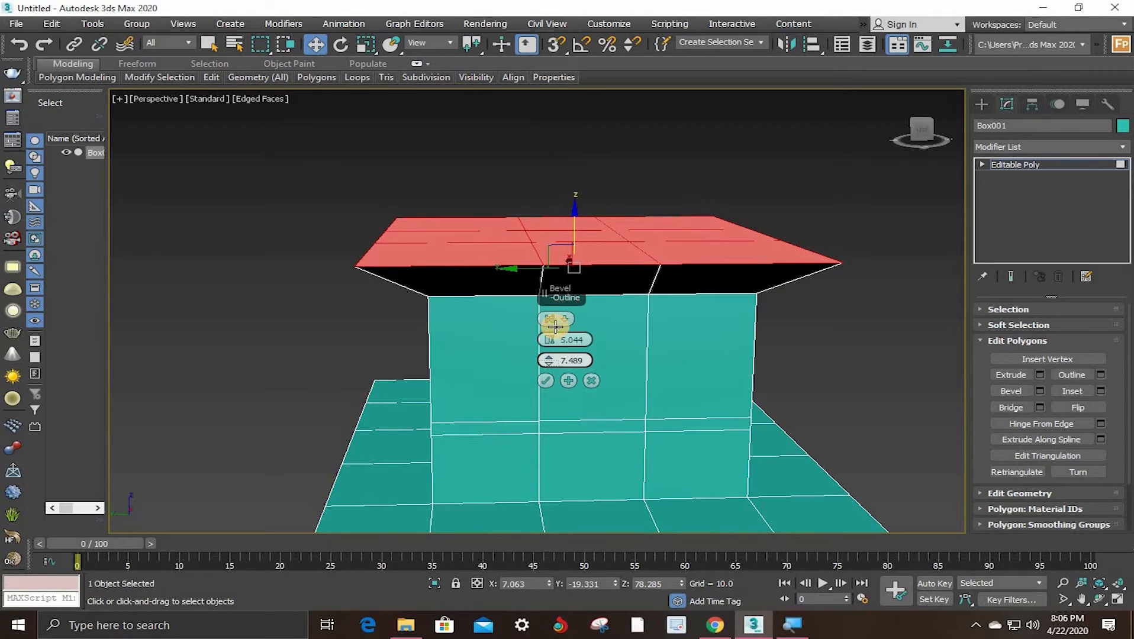
alt+middle_drag(666, 283, 576, 362)
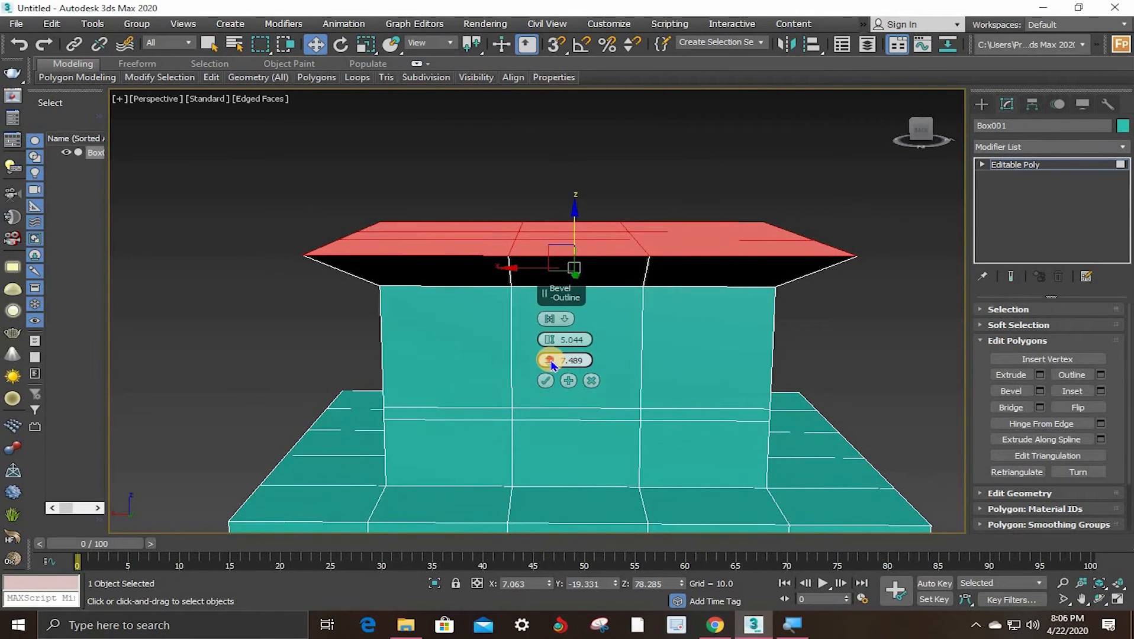
drag(550, 351, 640, 293)
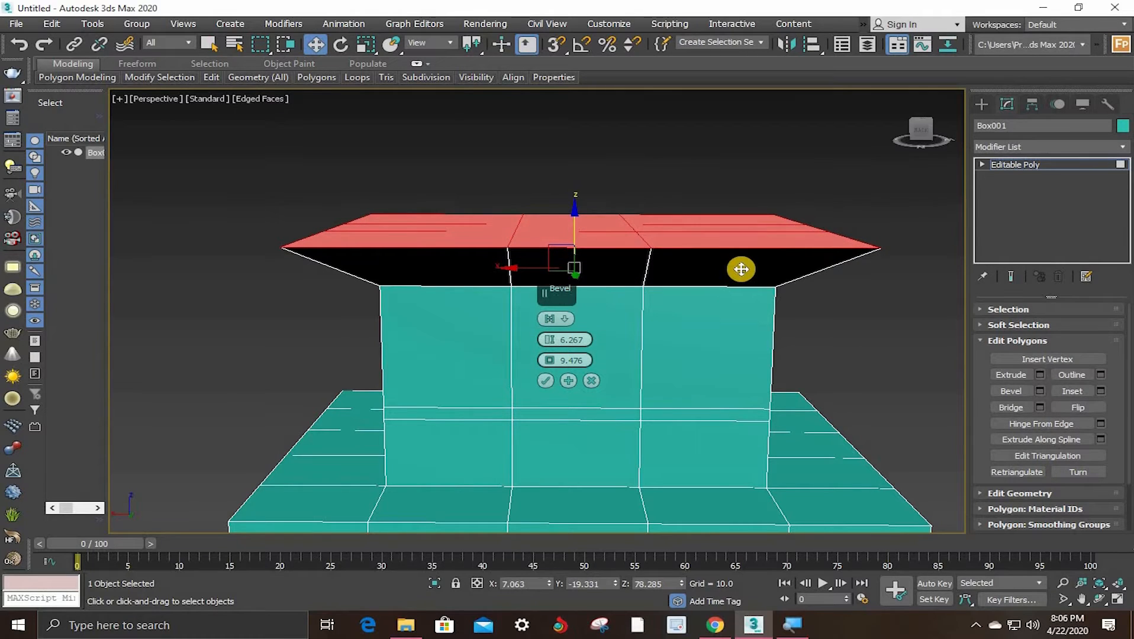
click(567, 382)
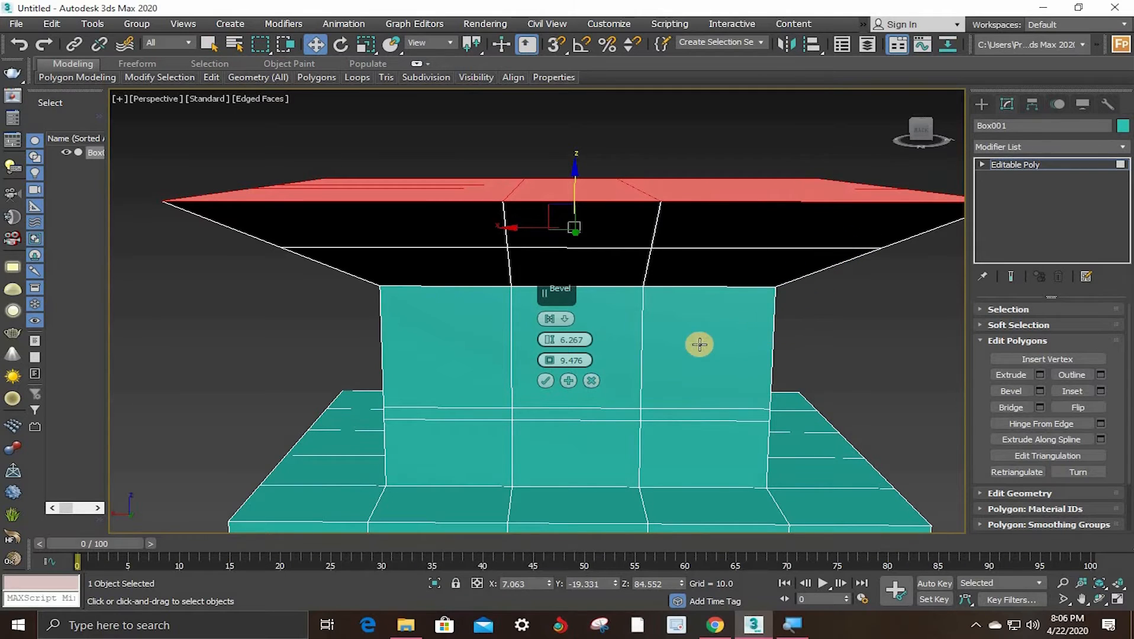
Step: Apply a straight, thin bevel to the flared top with outline 0 and height 1.682, keeping the Bevel settings open
right_click(550, 361)
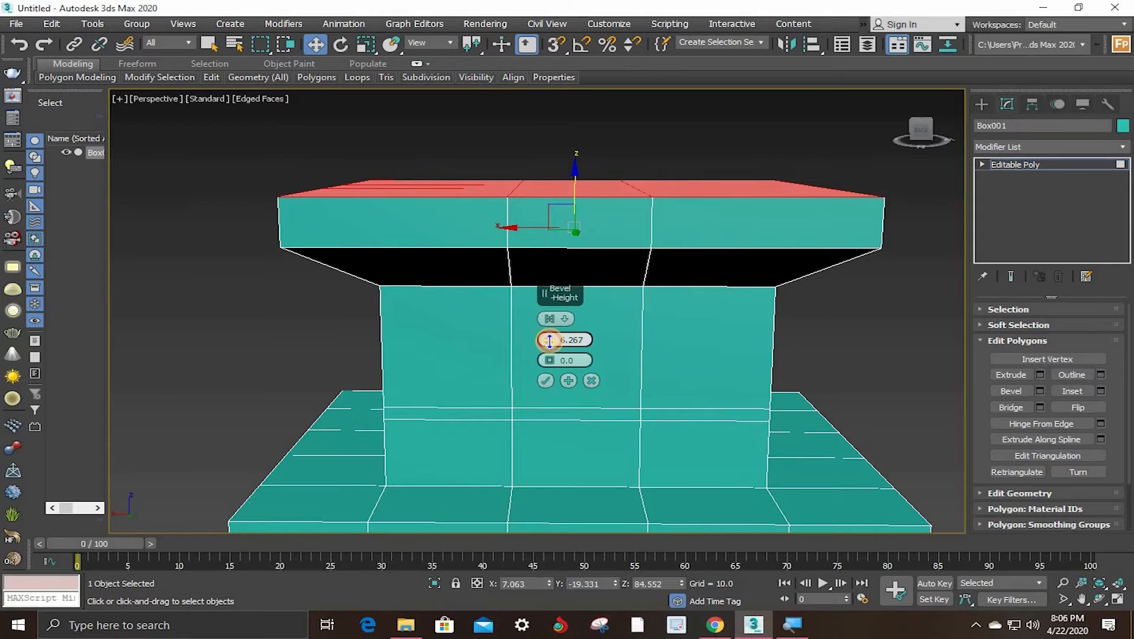
drag(549, 340, 552, 362)
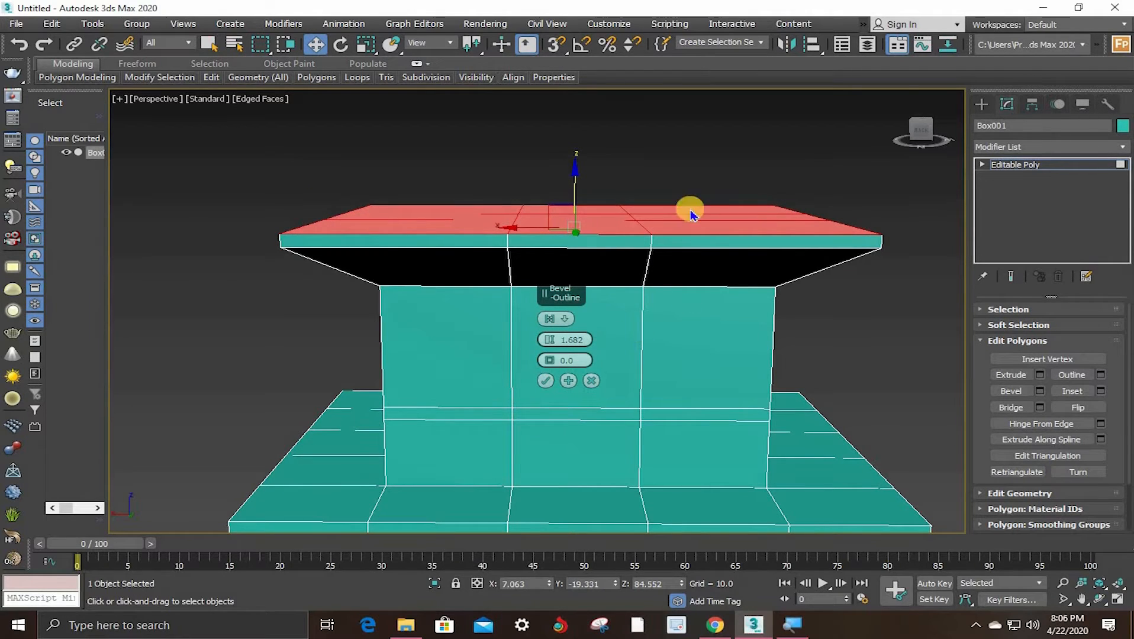
click(569, 382)
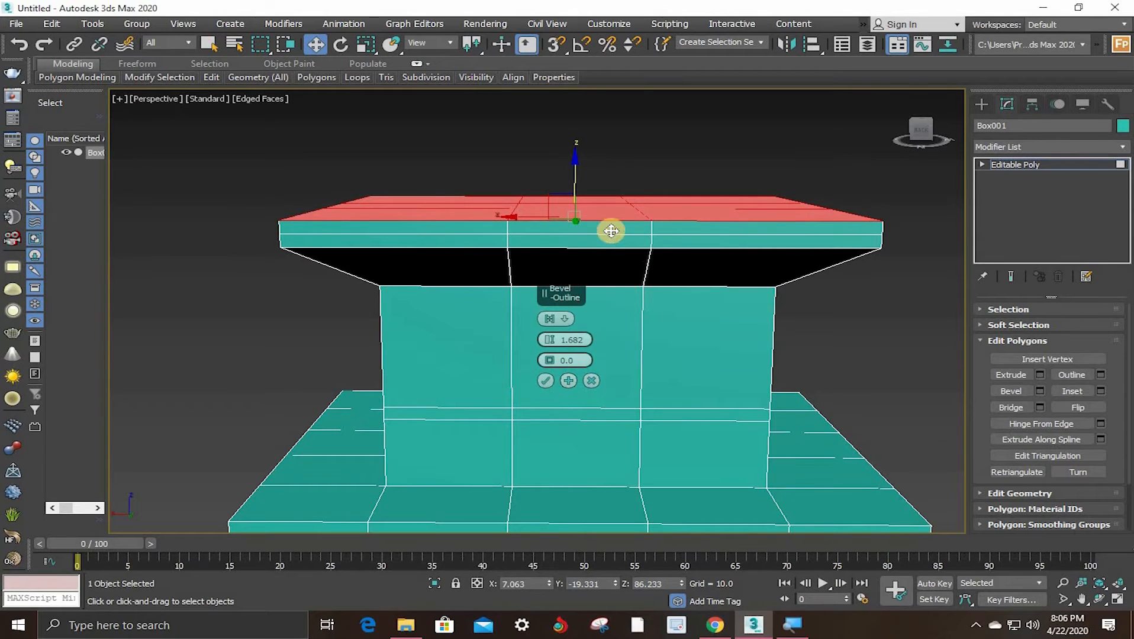
Step: Taper the top inward into a roof with bevel height 8.713 and outline -21.093, and finish the Bevel command
alt+middle_drag(610, 230, 559, 355)
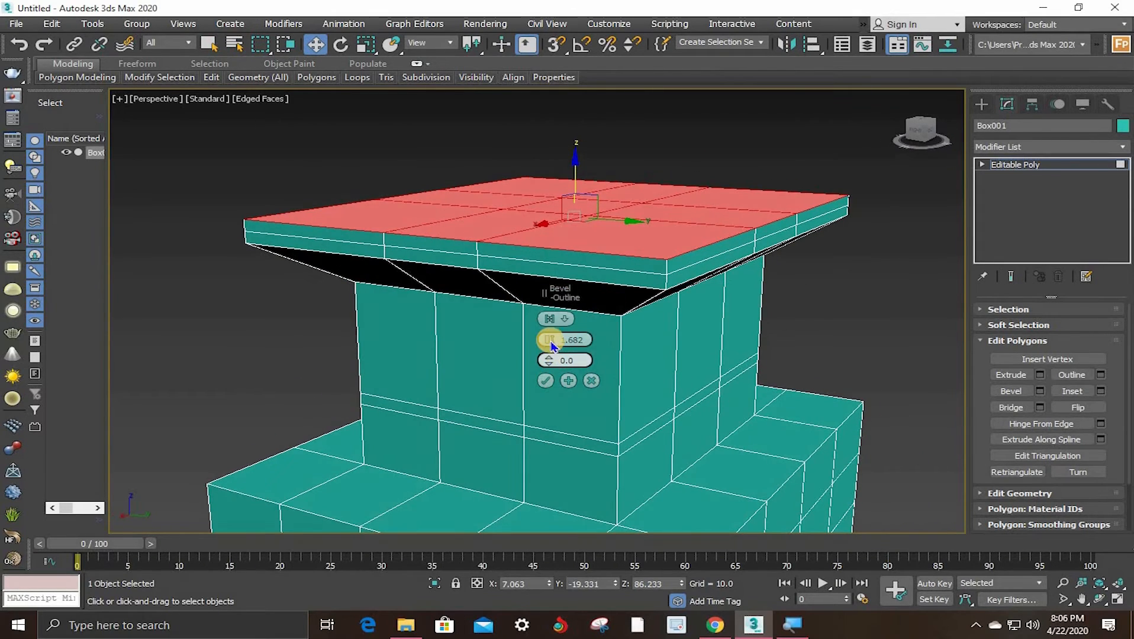
drag(549, 337, 564, 456)
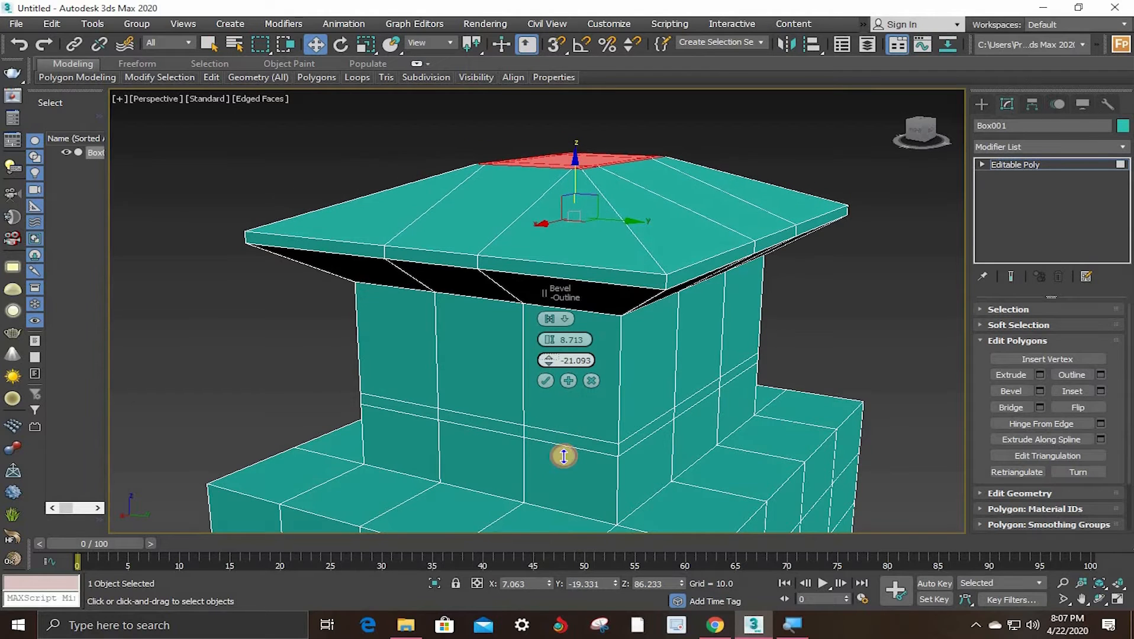
alt+middle_drag(596, 263, 638, 172)
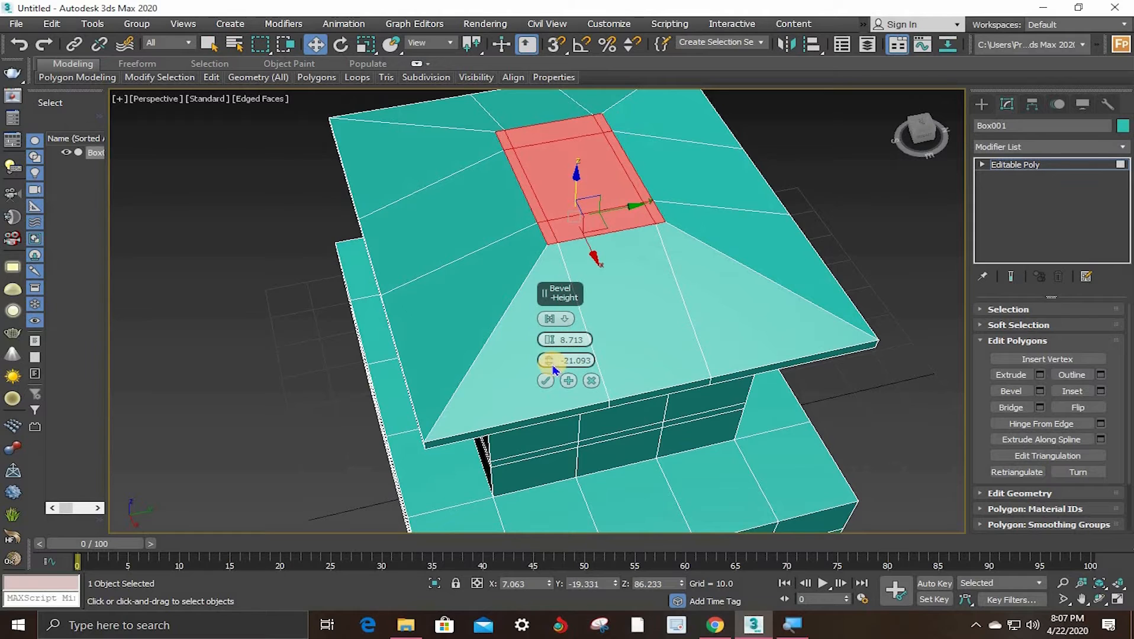
drag(547, 363, 579, 361)
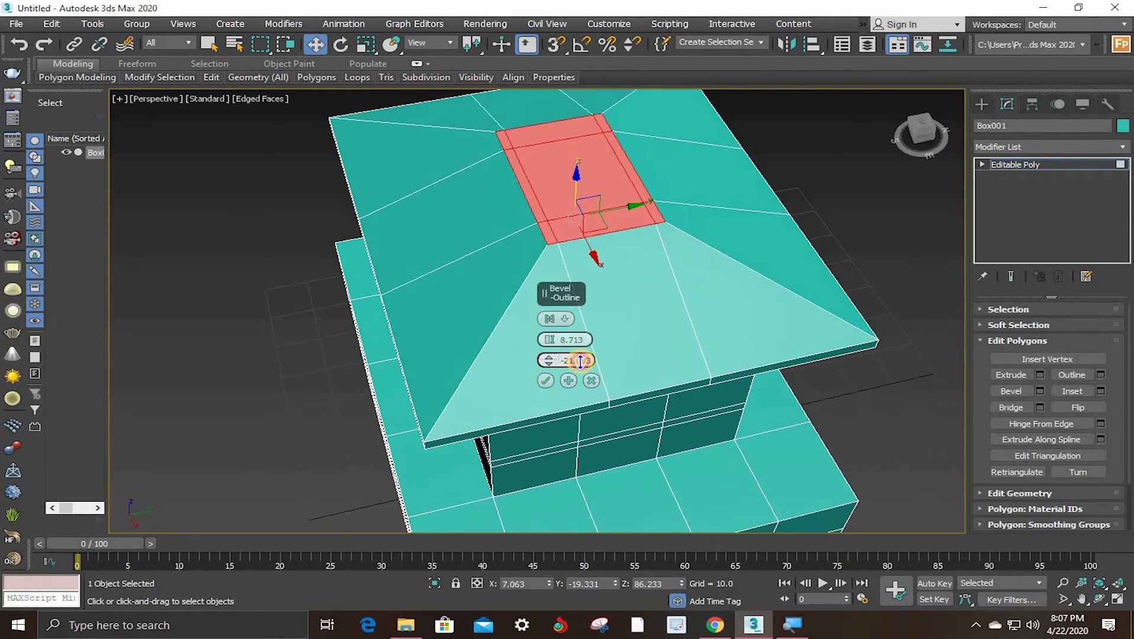
click(544, 380)
Step: Examine the finished tower shape, including its base block, flared eaves and tapered roof, from different angles
alt+middle_drag(623, 257, 539, 305)
scroll(664, 275, down, 5)
scroll(537, 296, down, 2)
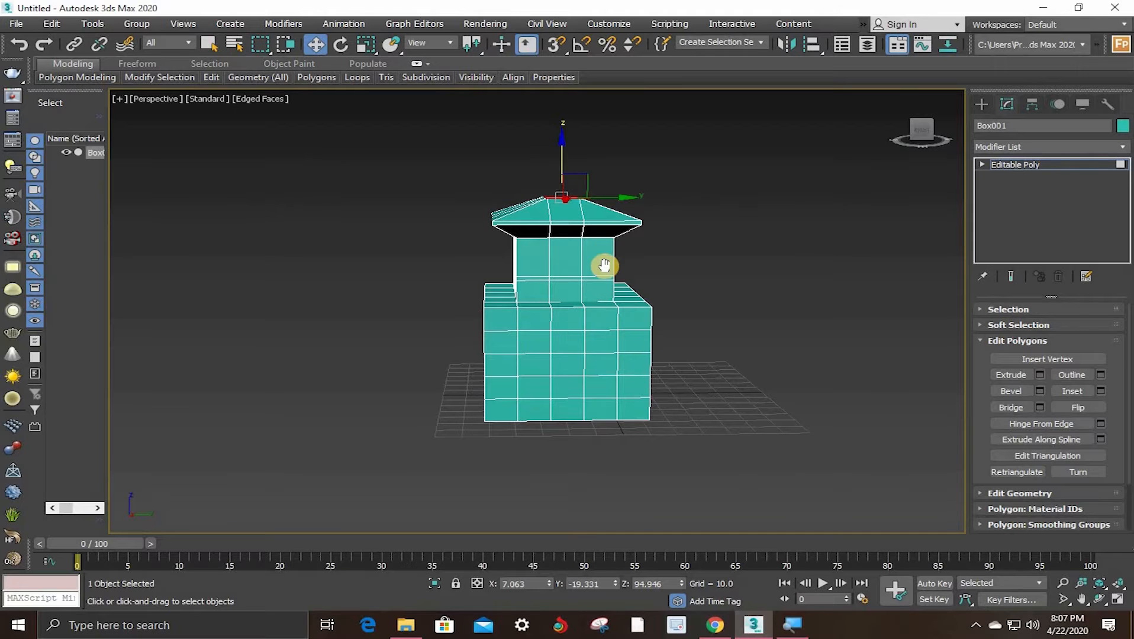
alt+middle_drag(602, 263, 635, 372)
scroll(599, 349, up, 2)
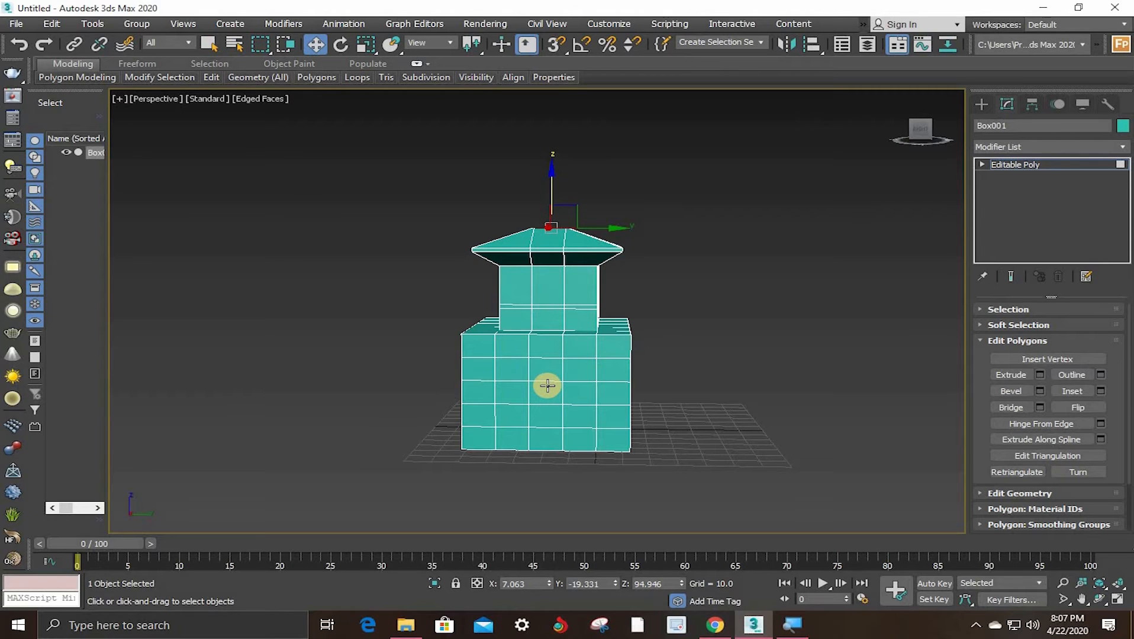
alt+middle_drag(557, 360, 648, 317)
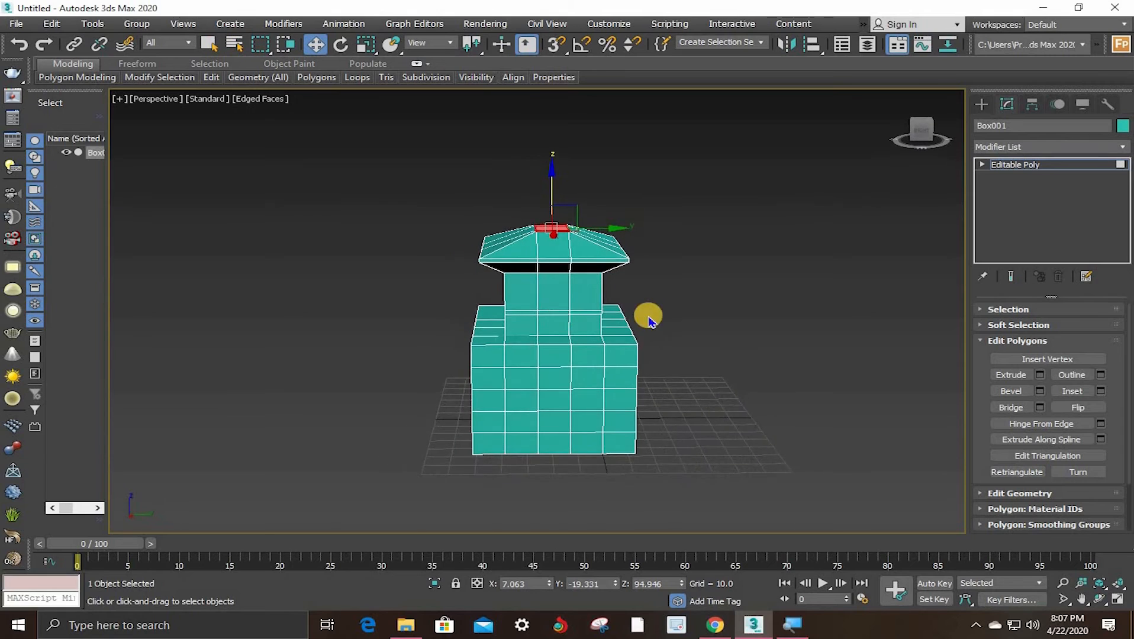
scroll(566, 321, down, 3)
alt+middle_drag(567, 322, 577, 222)
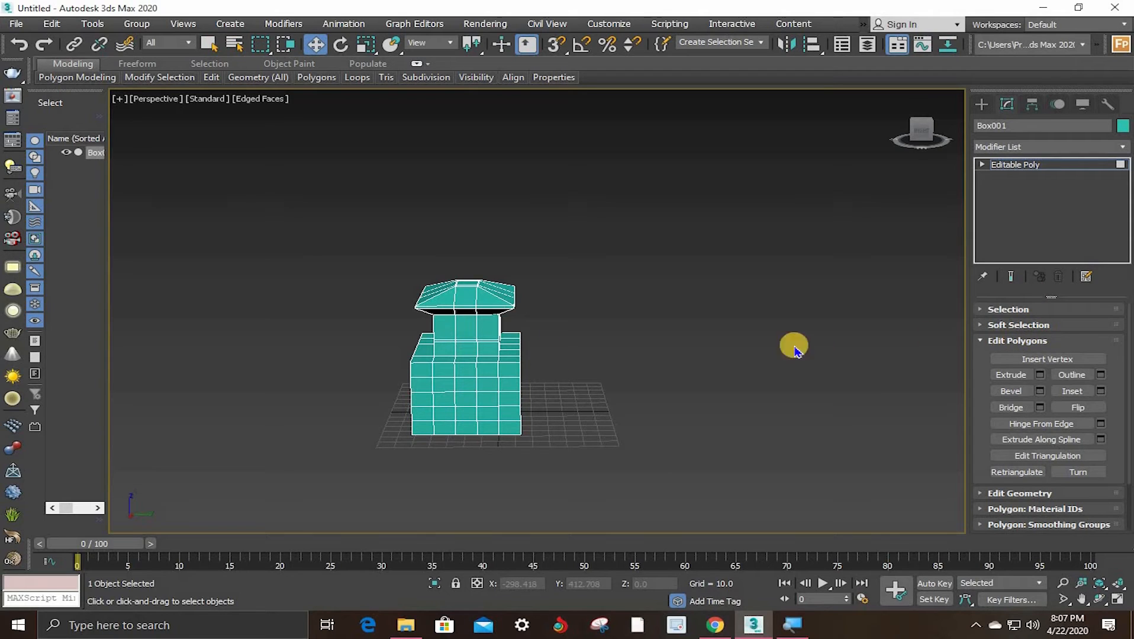
Step: Leave the Polygon sub-object level and clone the whole tower as one Copy along the Y axis, at about Y 325
click(999, 307)
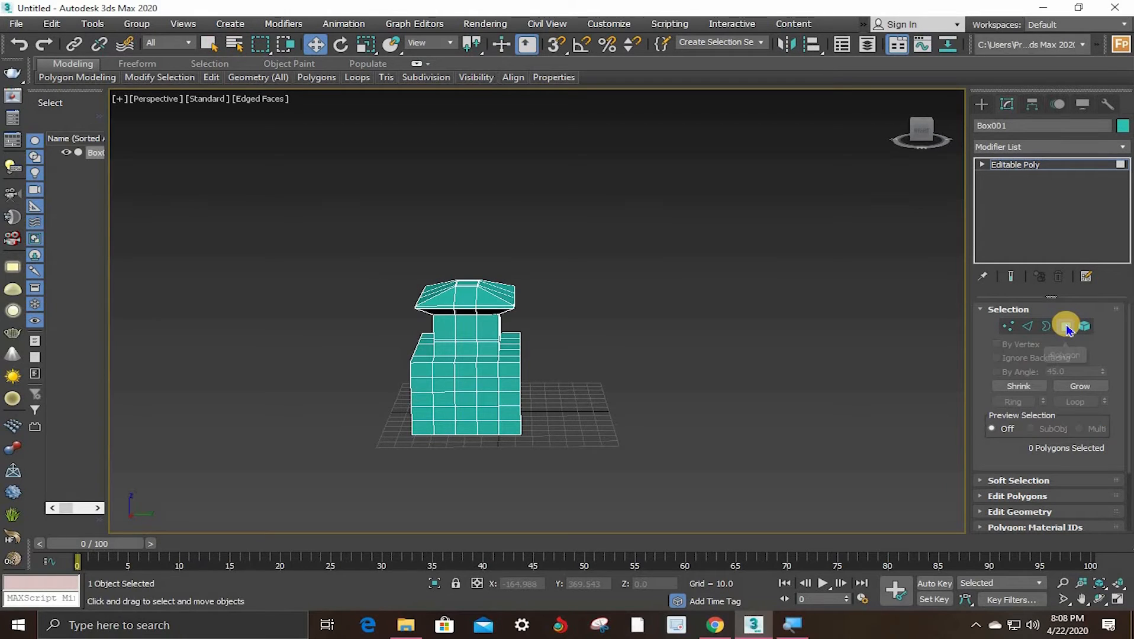
click(1067, 327)
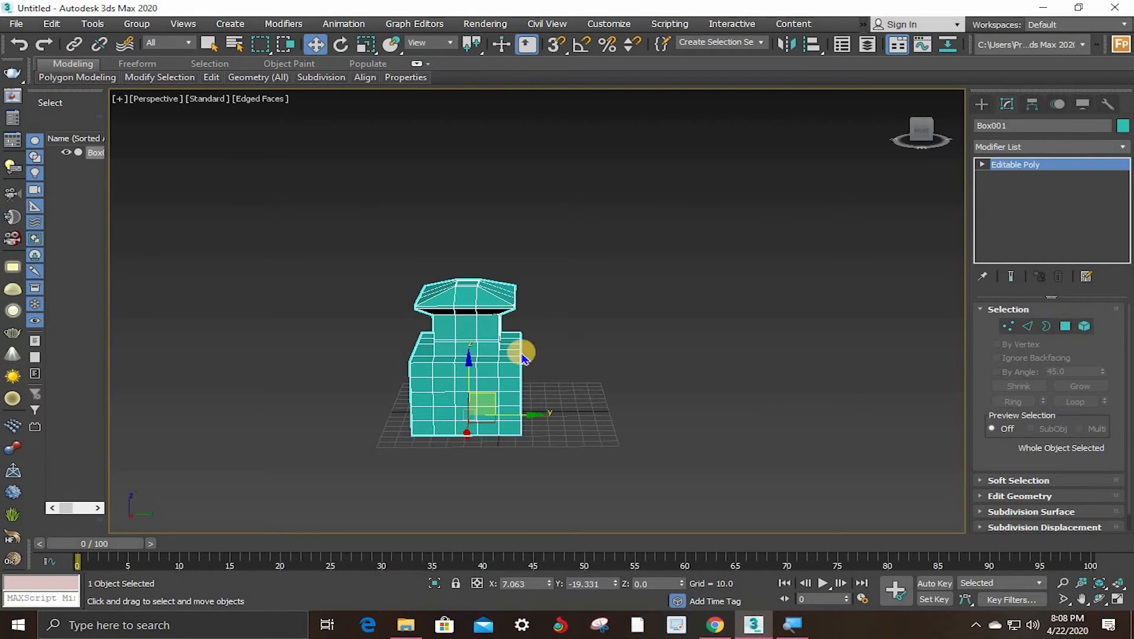
middle_drag(436, 418, 453, 418)
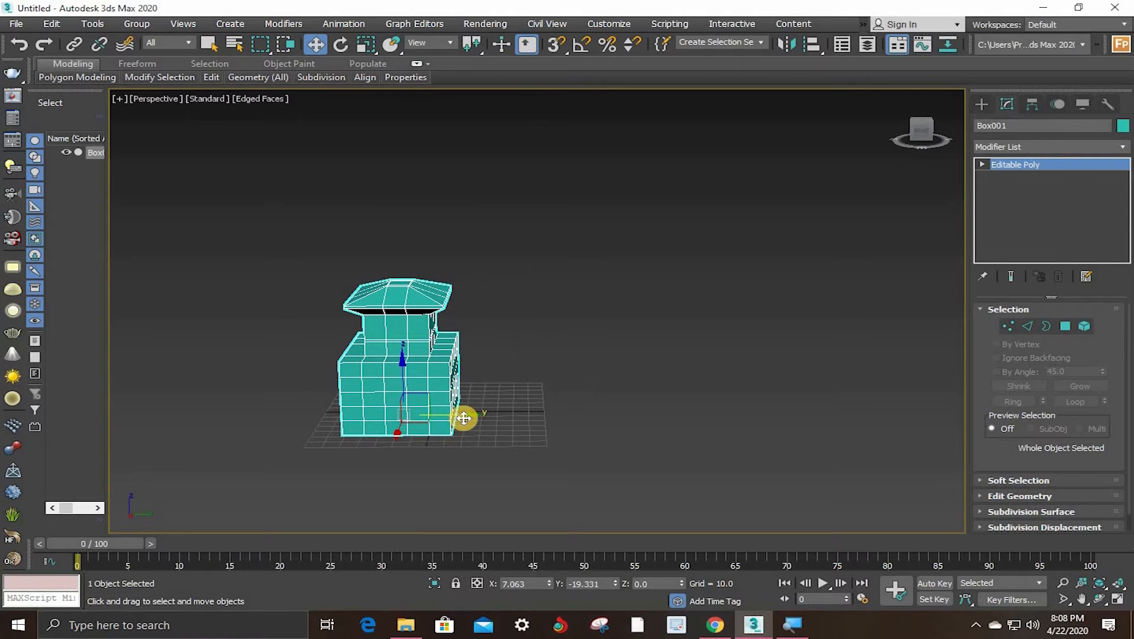
shift+drag(462, 418, 999, 438)
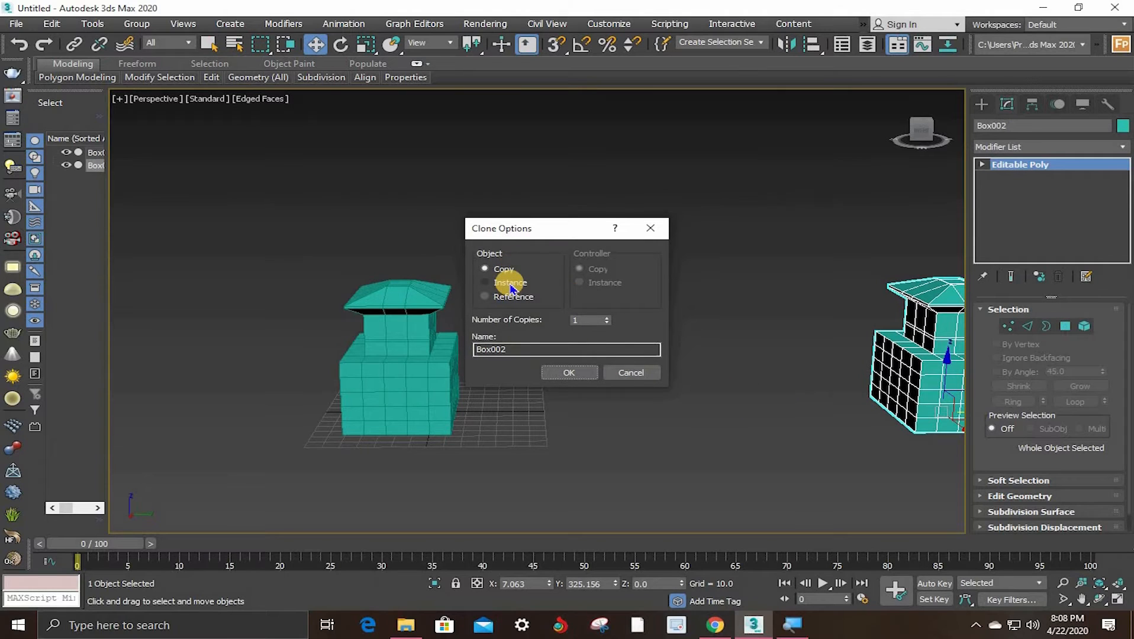
click(568, 372)
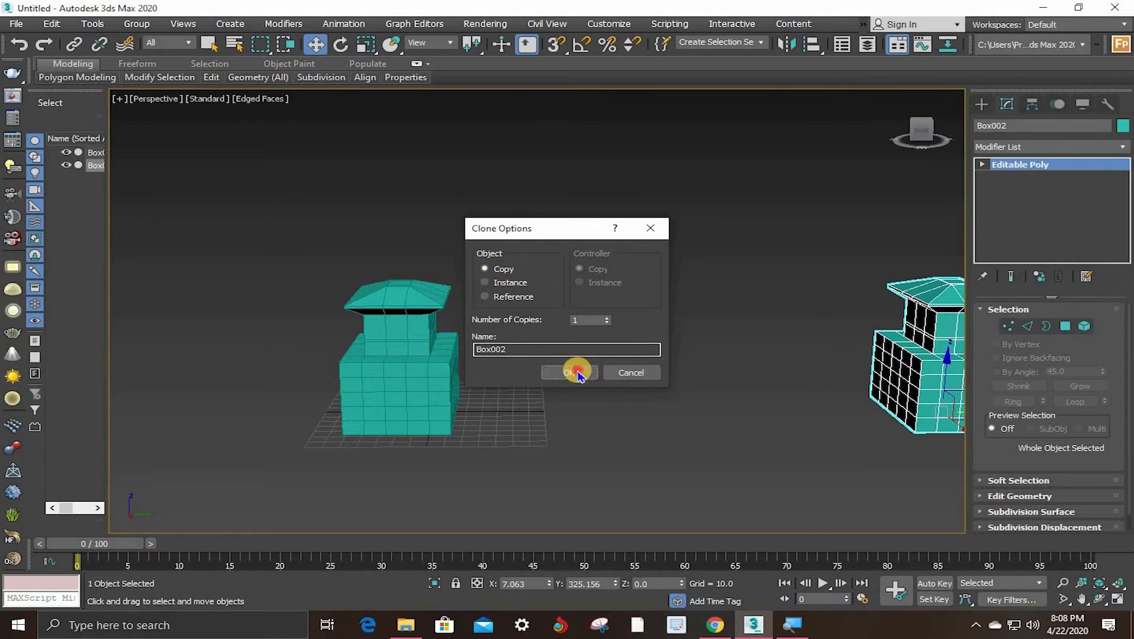
Step: Select both towers, move them together along the Y axis so they stand on opposite sides of the grid, and deselect them
ctrl+click(412, 370)
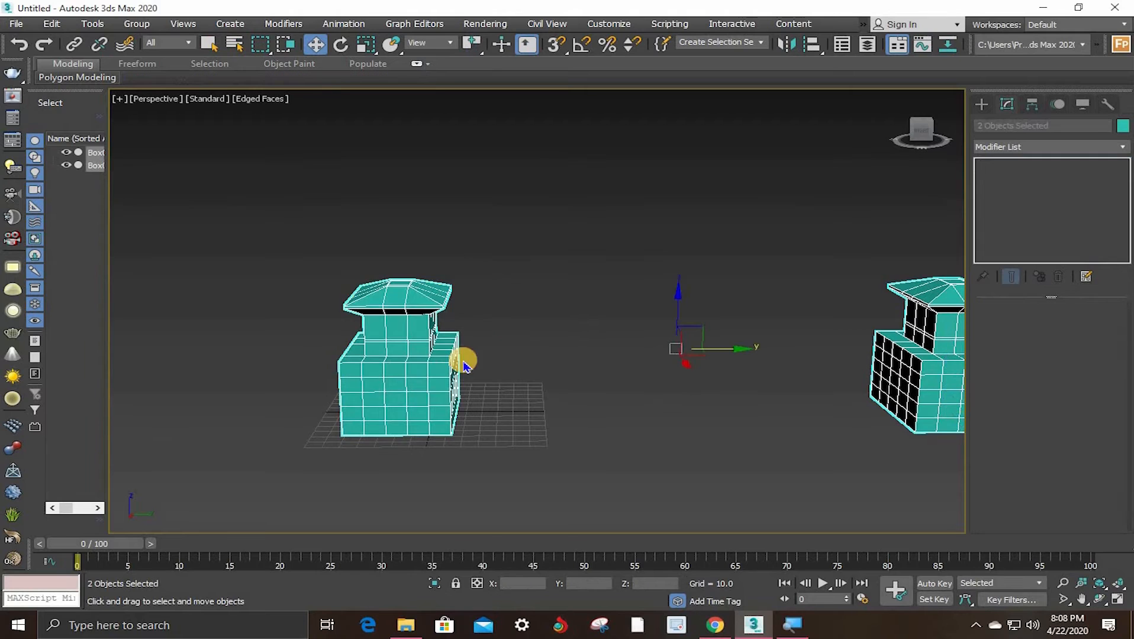
scroll(458, 358, down, 3)
drag(636, 354, 486, 356)
click(523, 371)
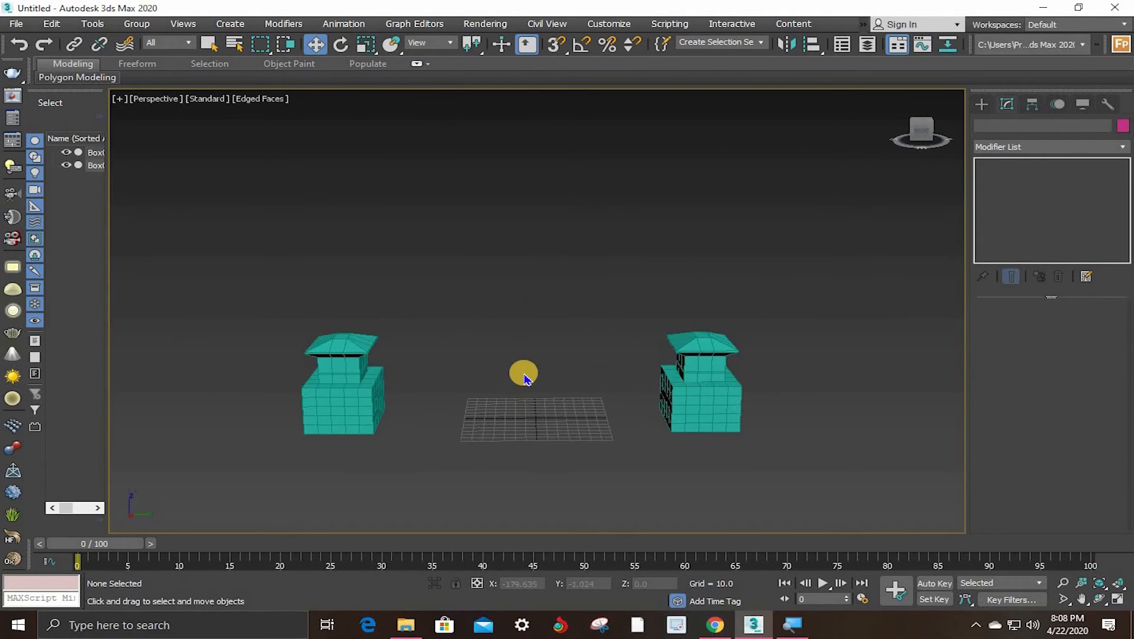
scroll(511, 382, up, 2)
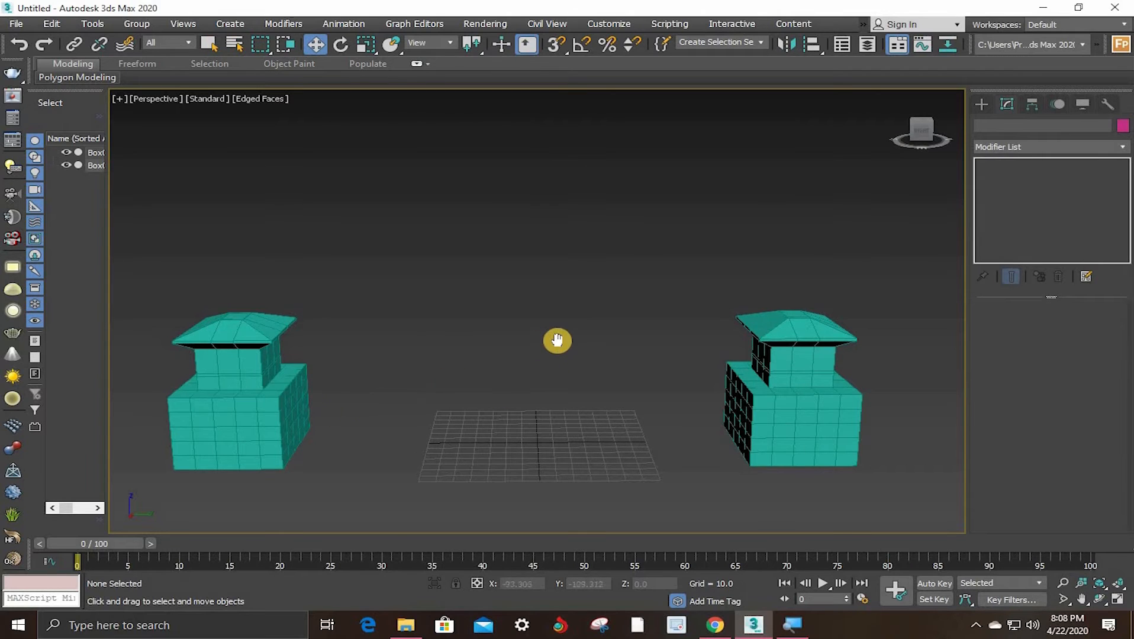
Step: Select the tower on the negative Y side and attach the copied tower to it with Attach under Edit Geometry
mouse_move(557, 339)
middle_down()
mouse_move(585, 344)
mouse_move(545, 341)
middle_up()
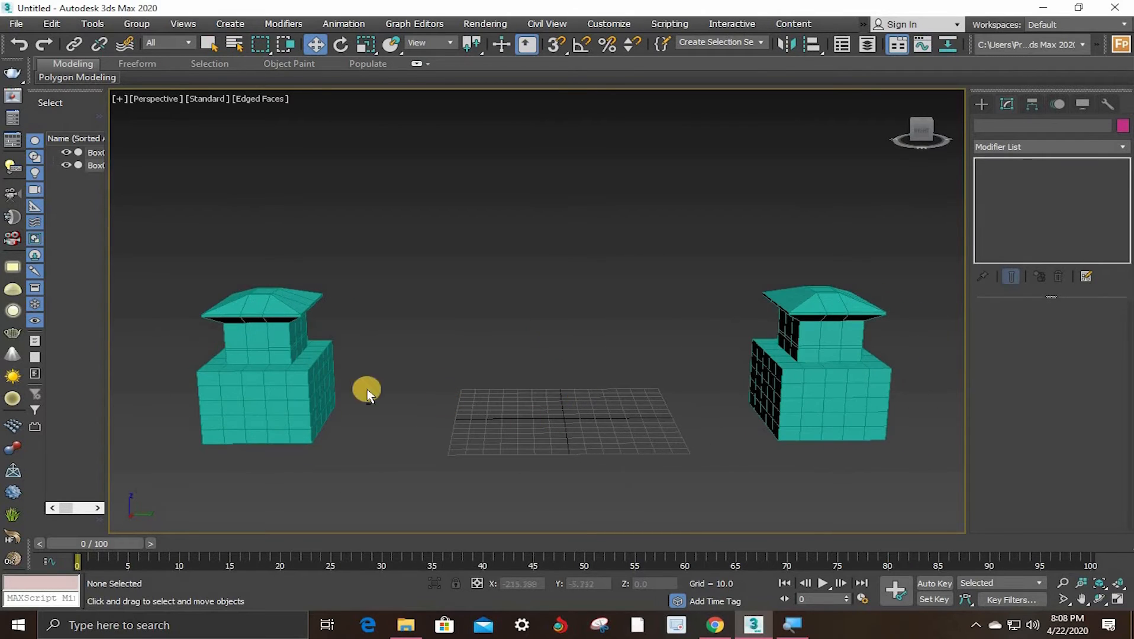
alt+middle_drag(788, 365, 585, 362)
scroll(603, 355, down, 3)
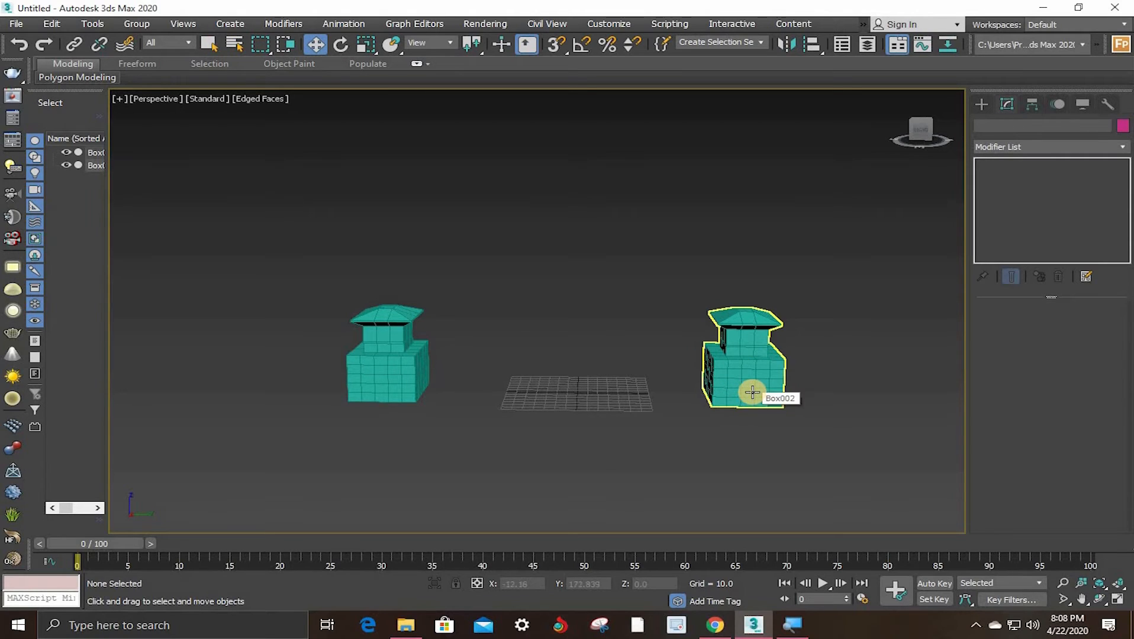
click(392, 325)
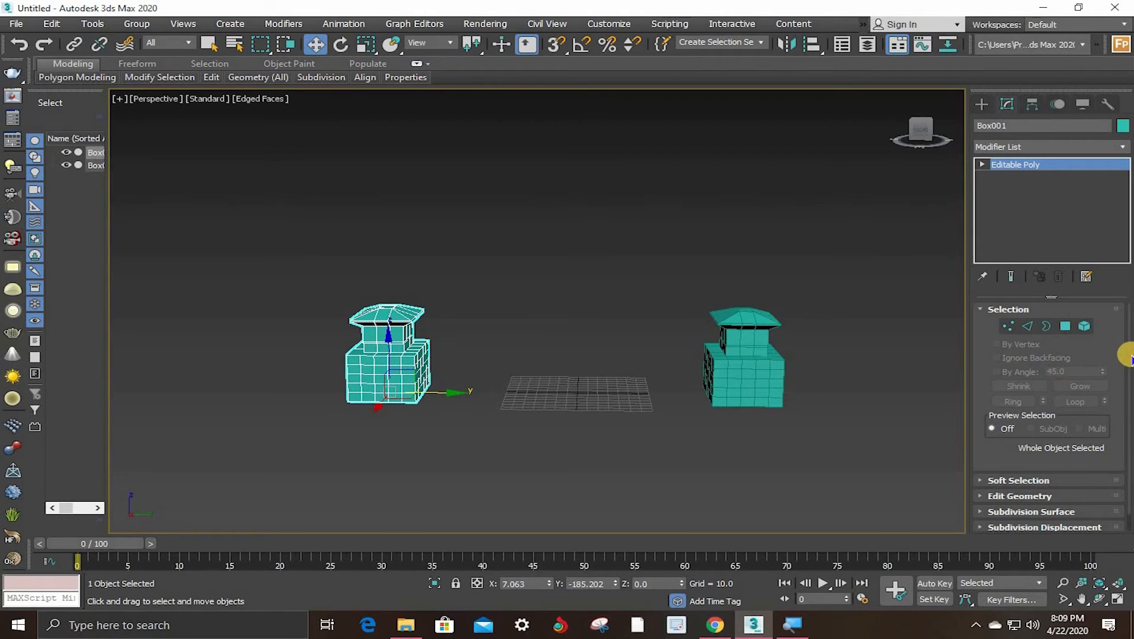
drag(1129, 364, 1128, 436)
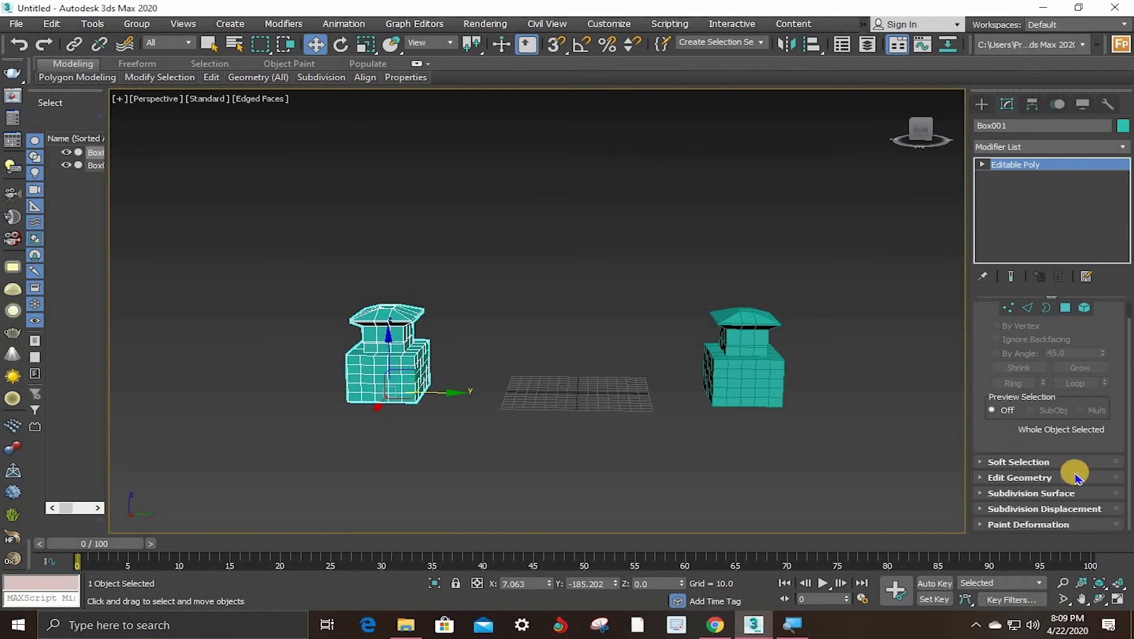
click(1014, 478)
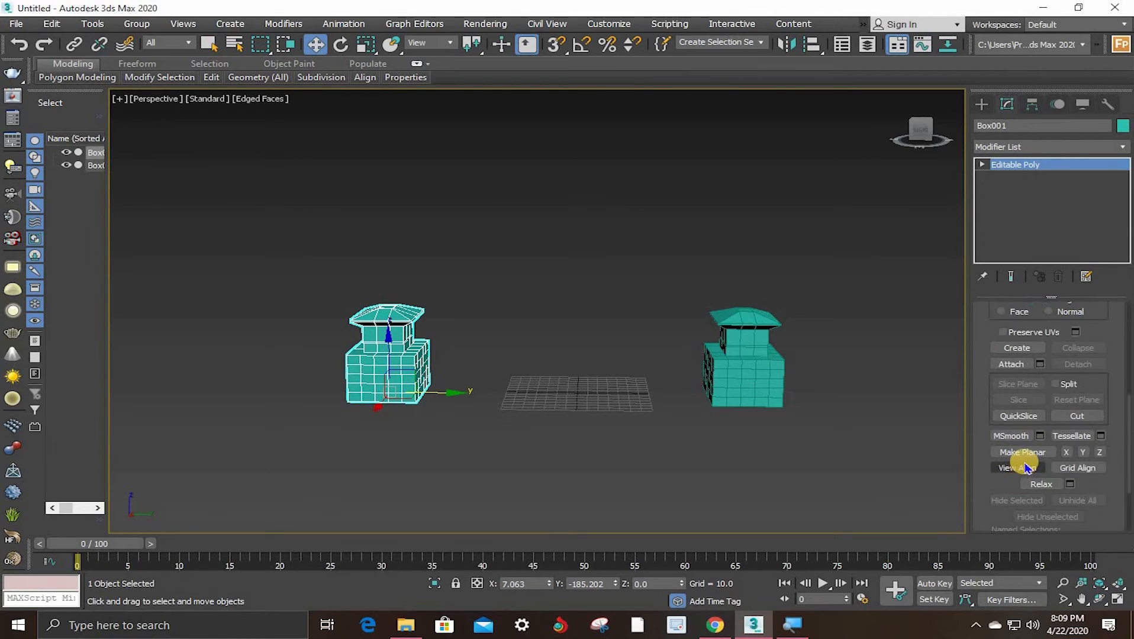
click(1074, 416)
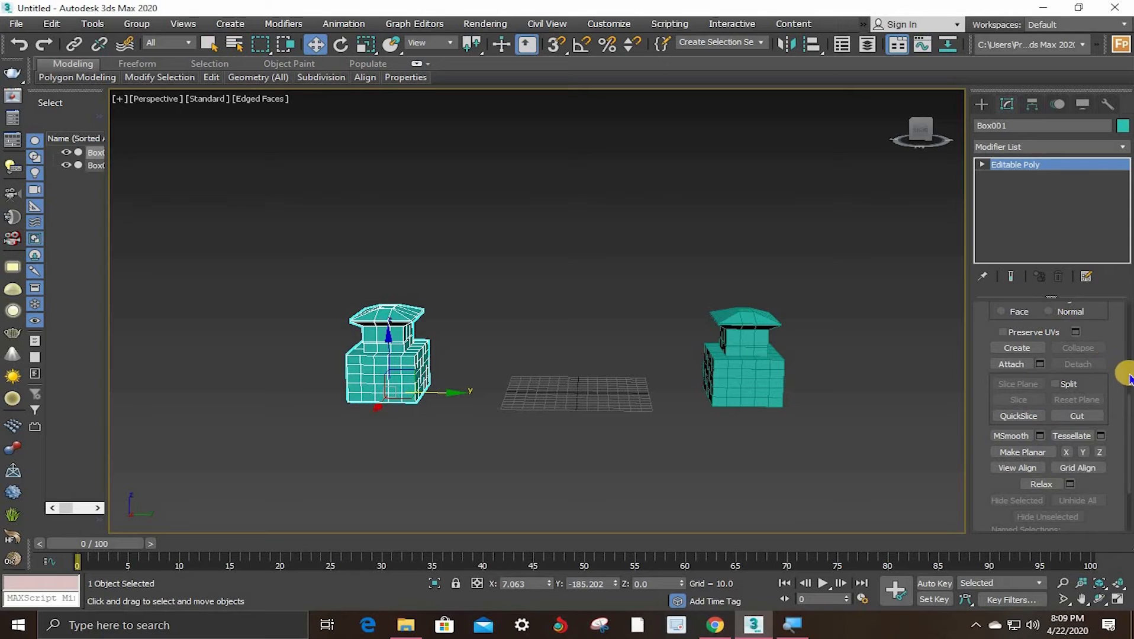
drag(1129, 373, 1121, 363)
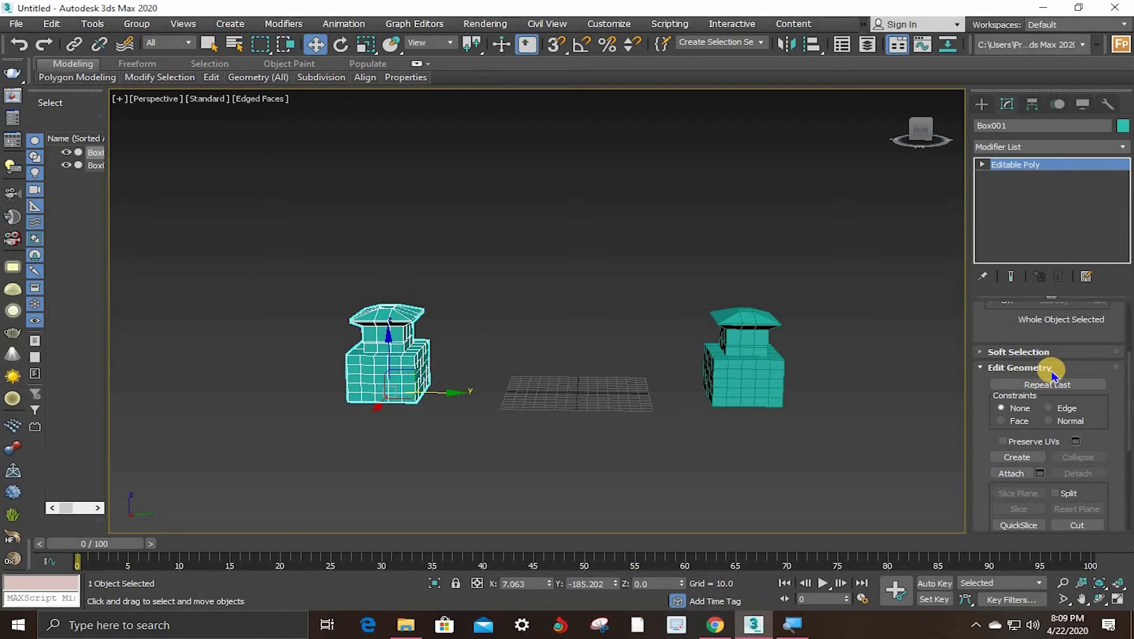
click(1022, 475)
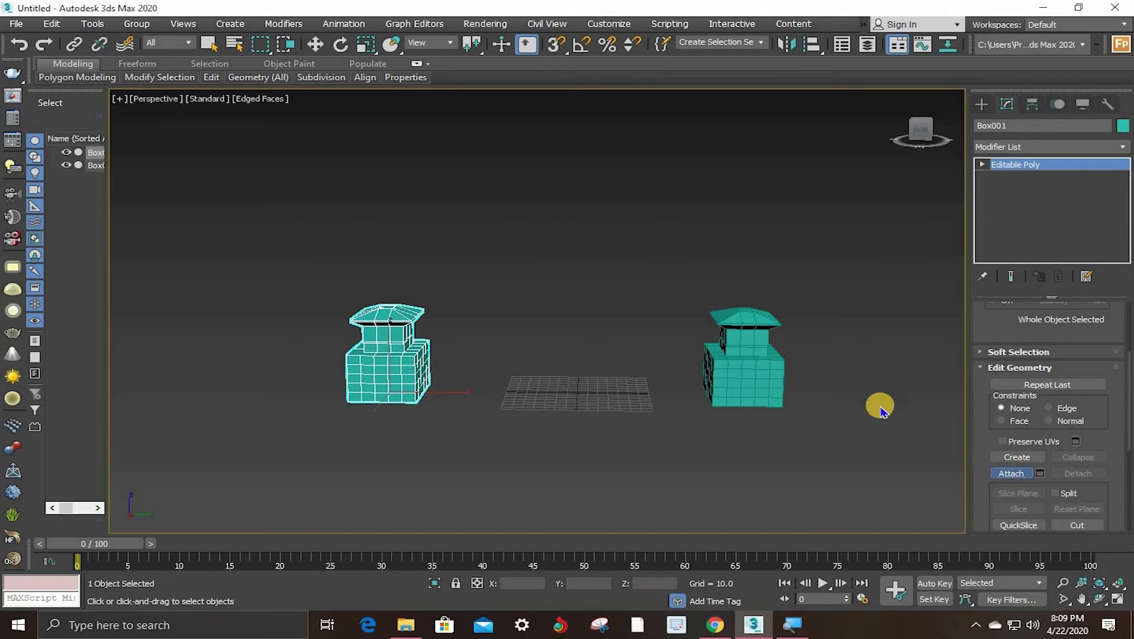
click(737, 369)
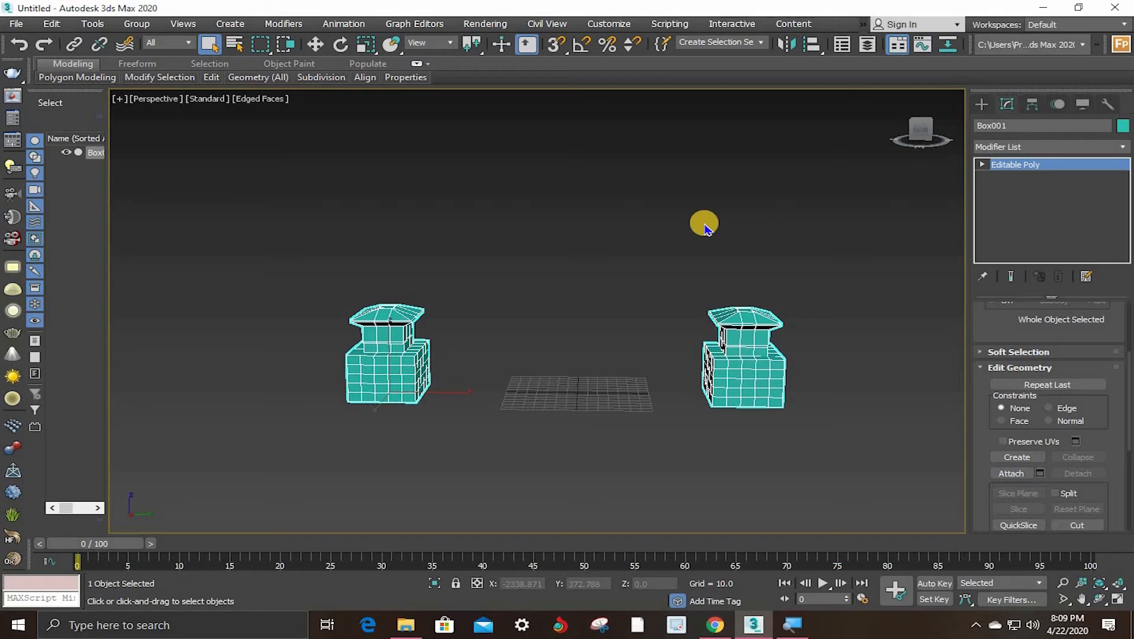
Step: Select and deselect each tower in turn to examine whether the attached pair behaves as one object
click(957, 420)
click(760, 368)
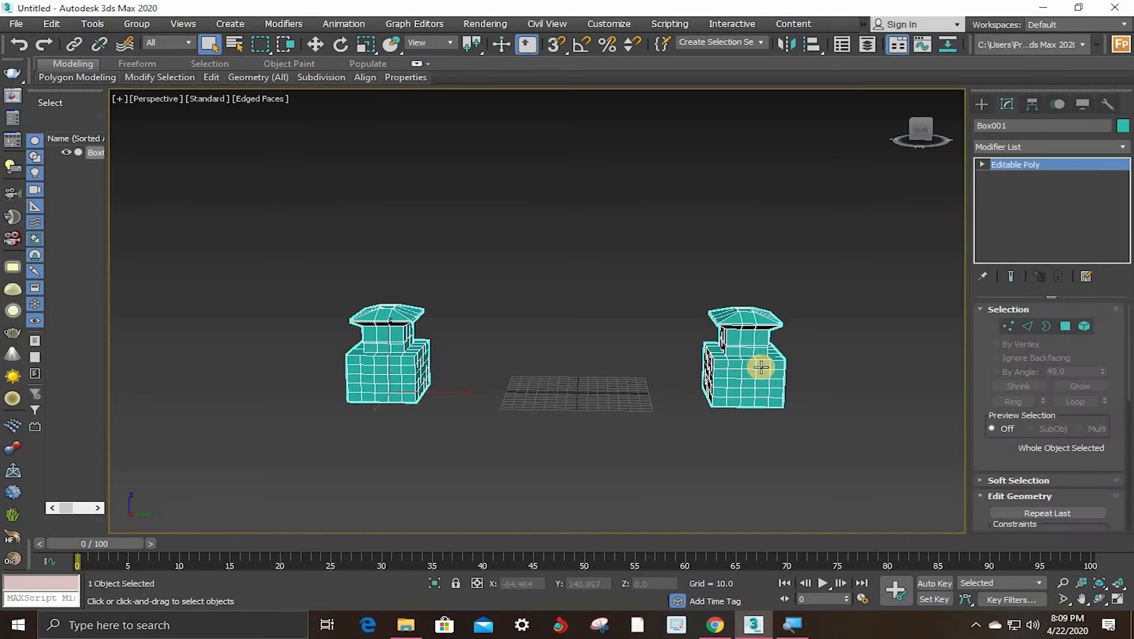
click(660, 255)
click(381, 329)
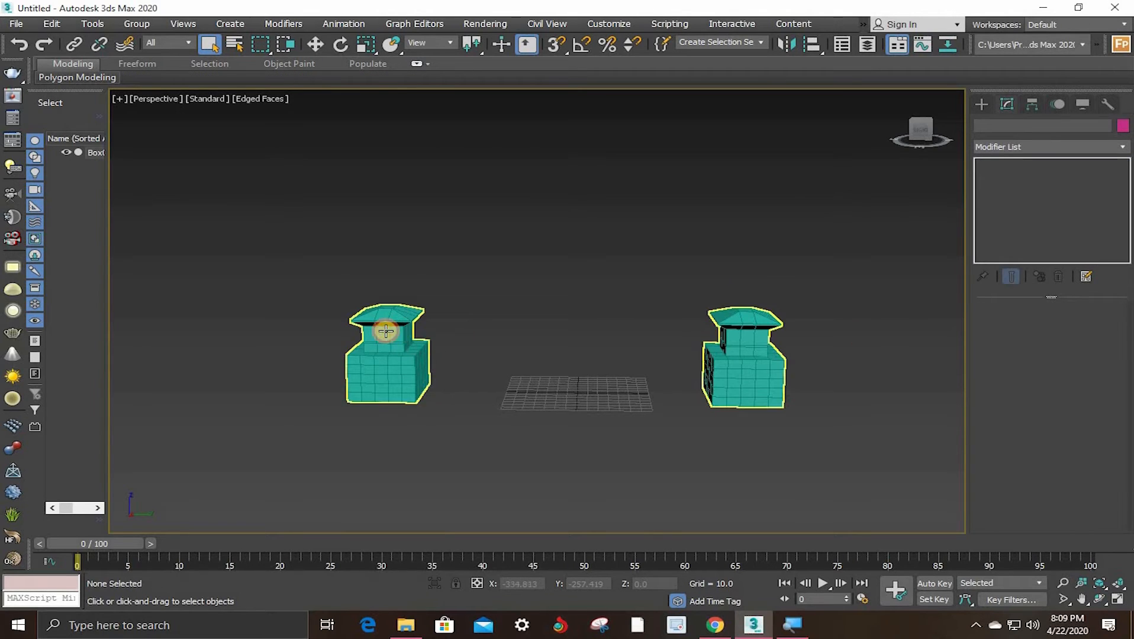
click(738, 302)
click(751, 348)
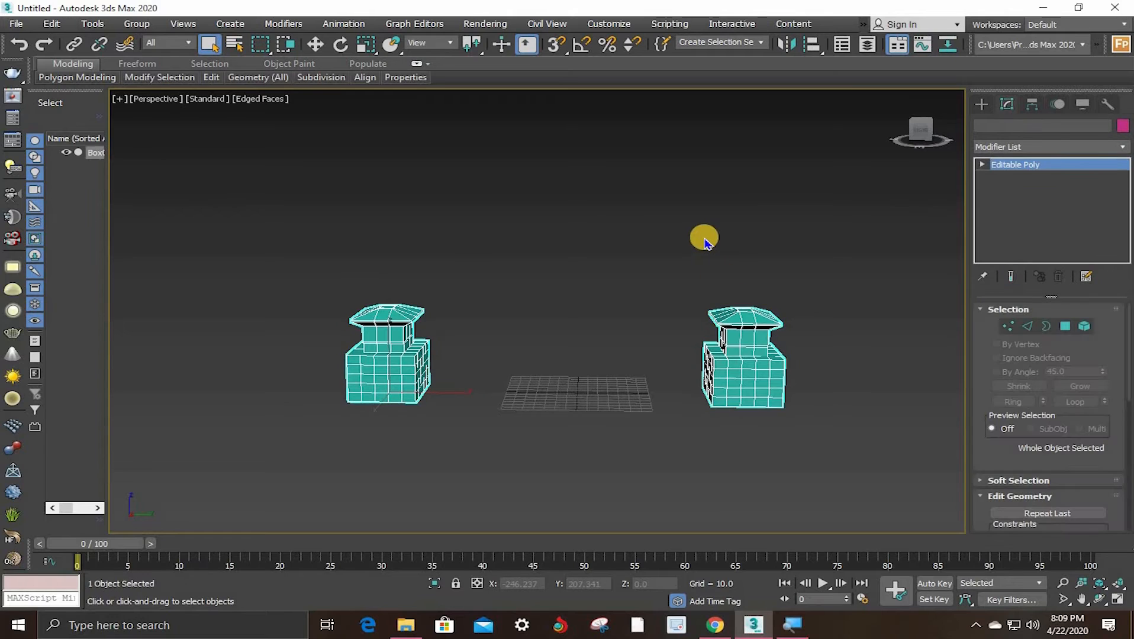
click(704, 237)
click(371, 335)
click(659, 218)
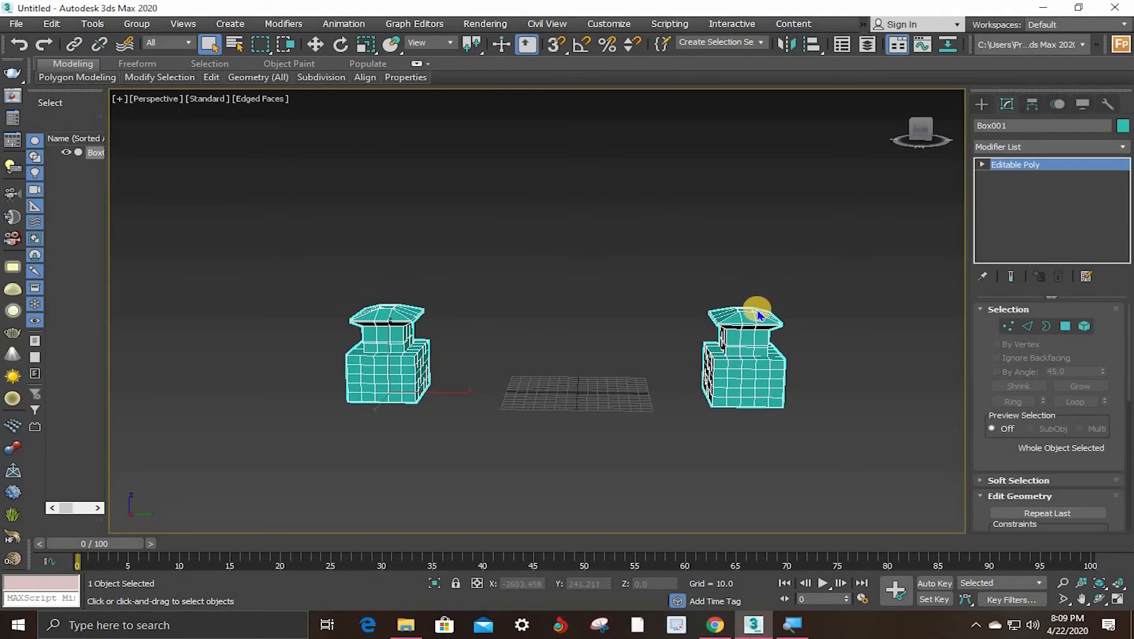
click(741, 324)
click(382, 233)
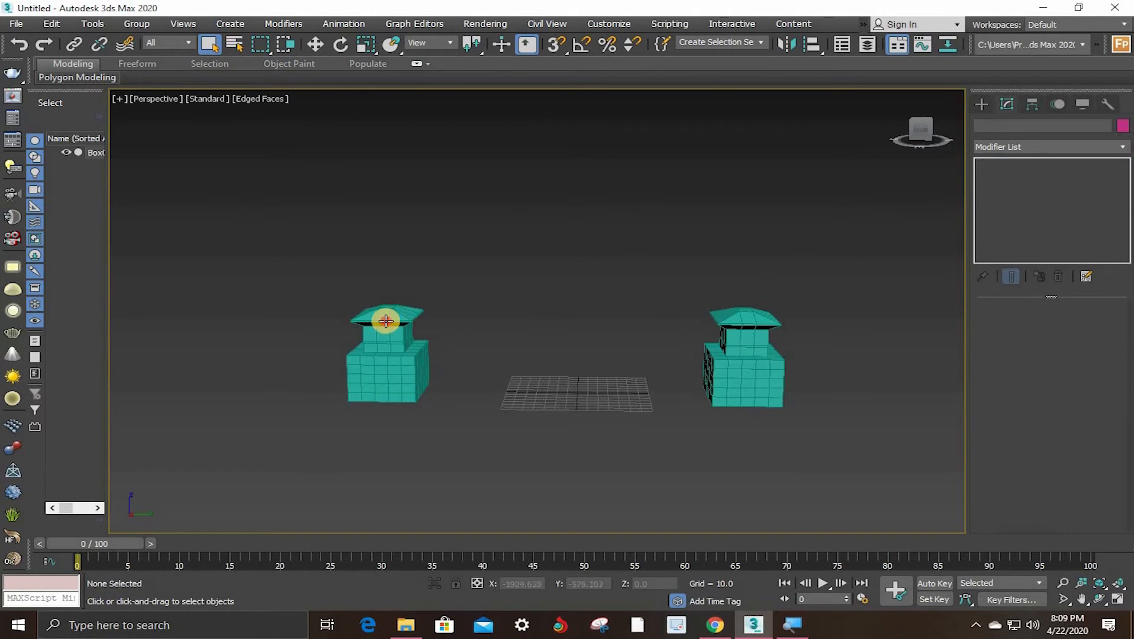
click(382, 324)
click(685, 211)
click(741, 364)
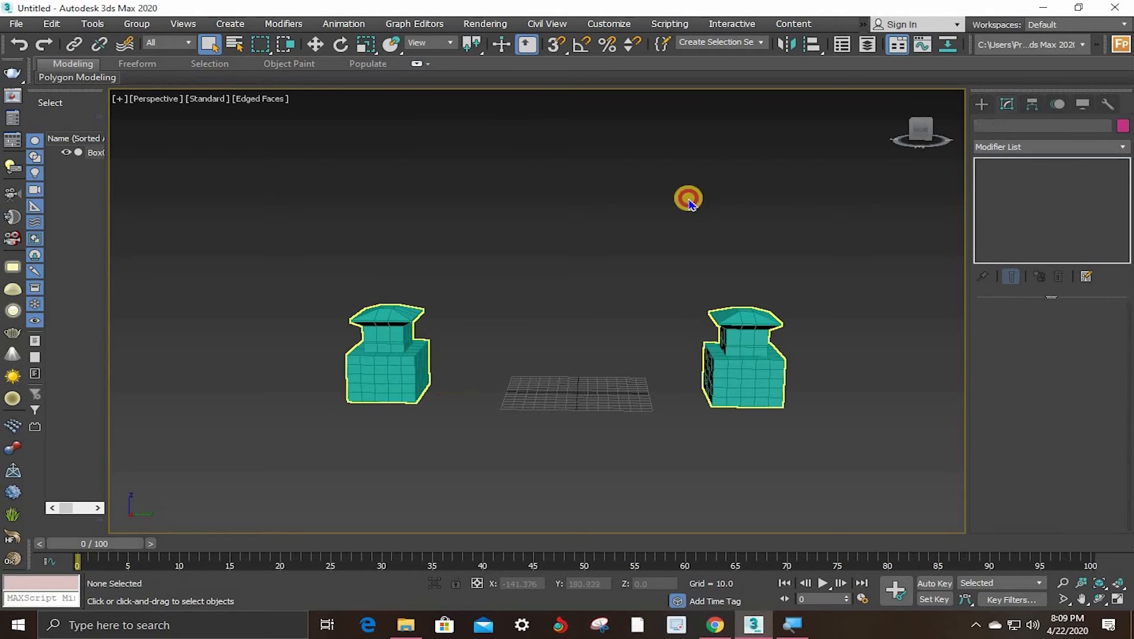
click(541, 219)
click(398, 335)
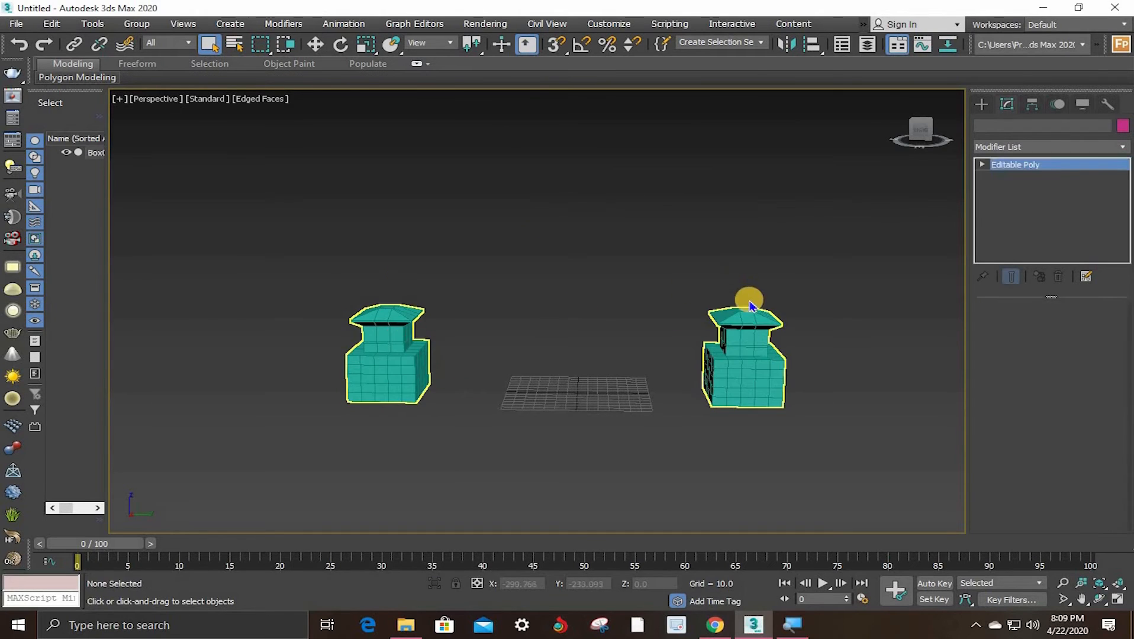
click(734, 240)
click(747, 361)
click(530, 216)
click(359, 362)
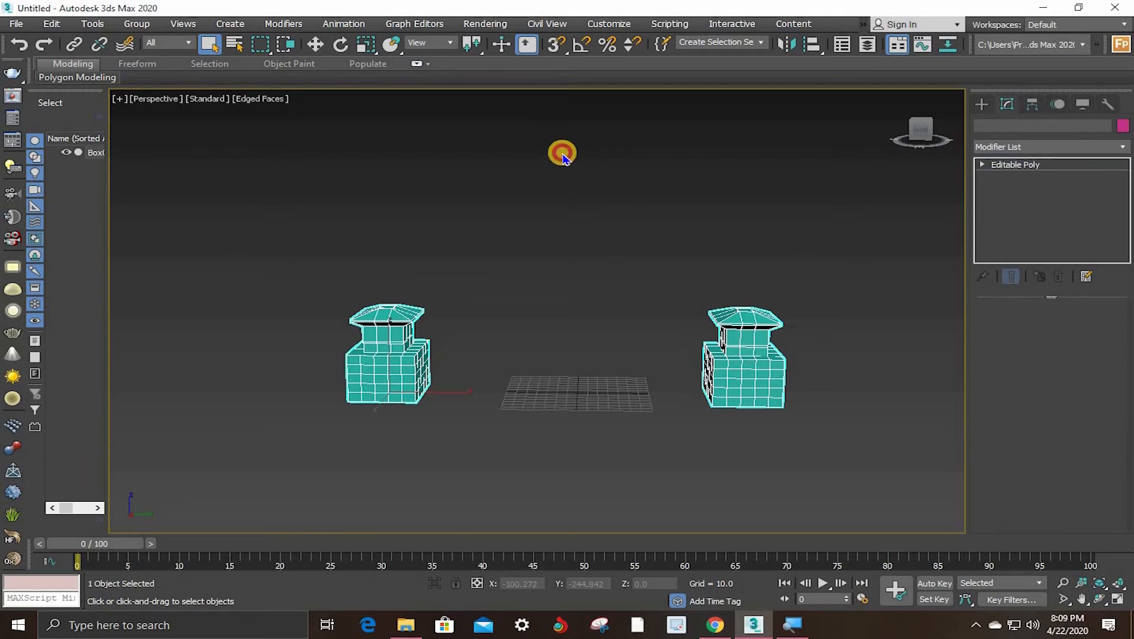
click(561, 151)
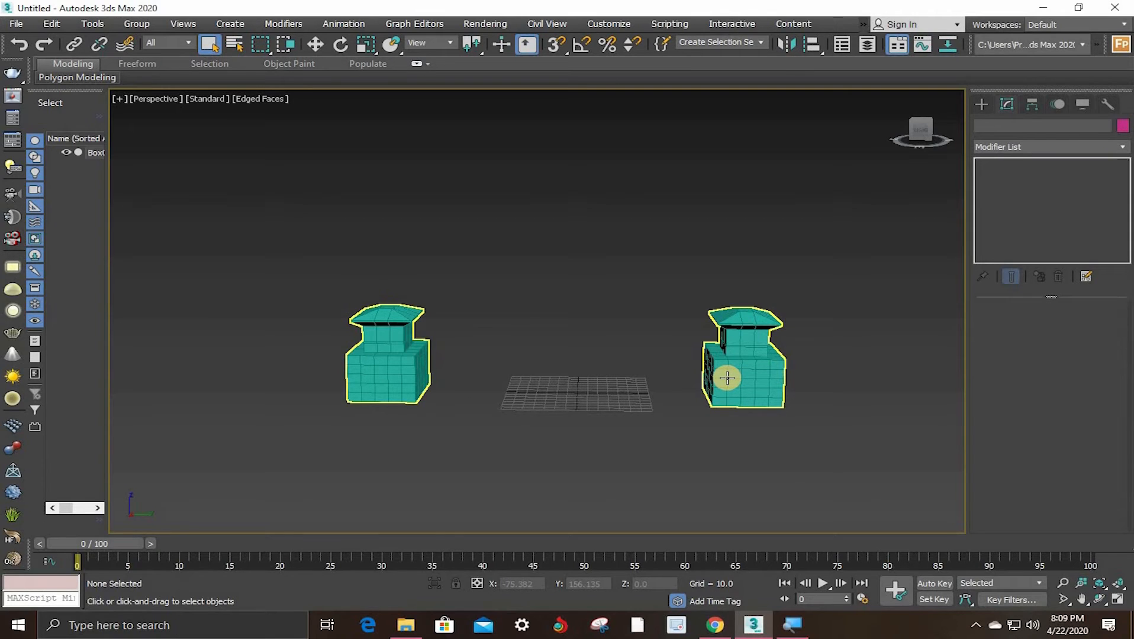
Step: Enter the Element sub-object level of the attached object and select each tower in turn to examine its separate elements
click(753, 356)
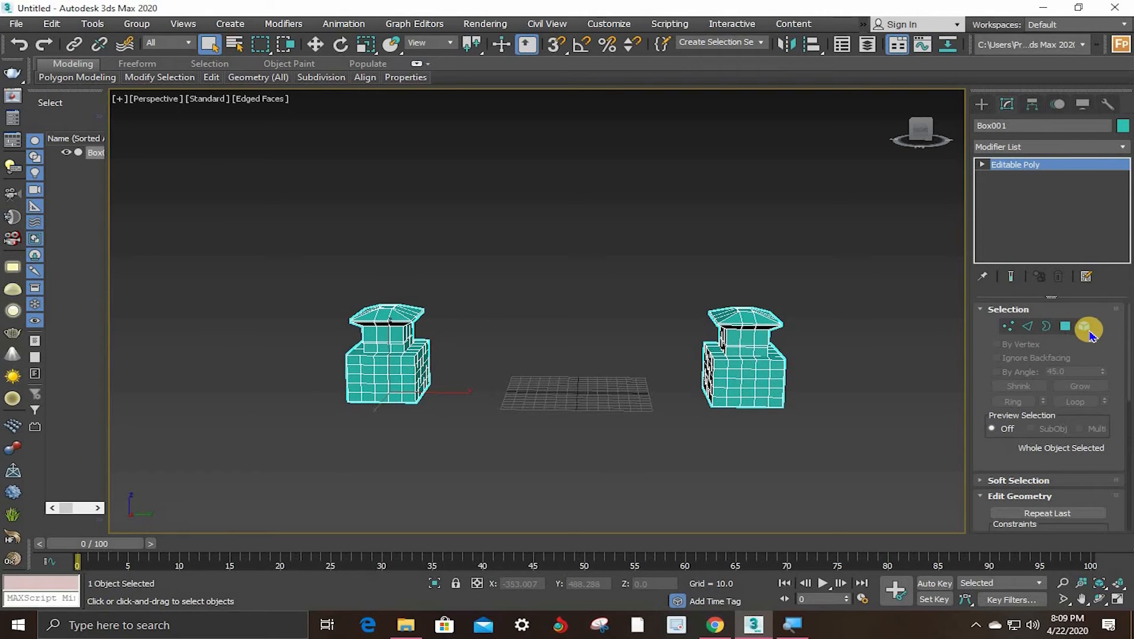
click(1087, 331)
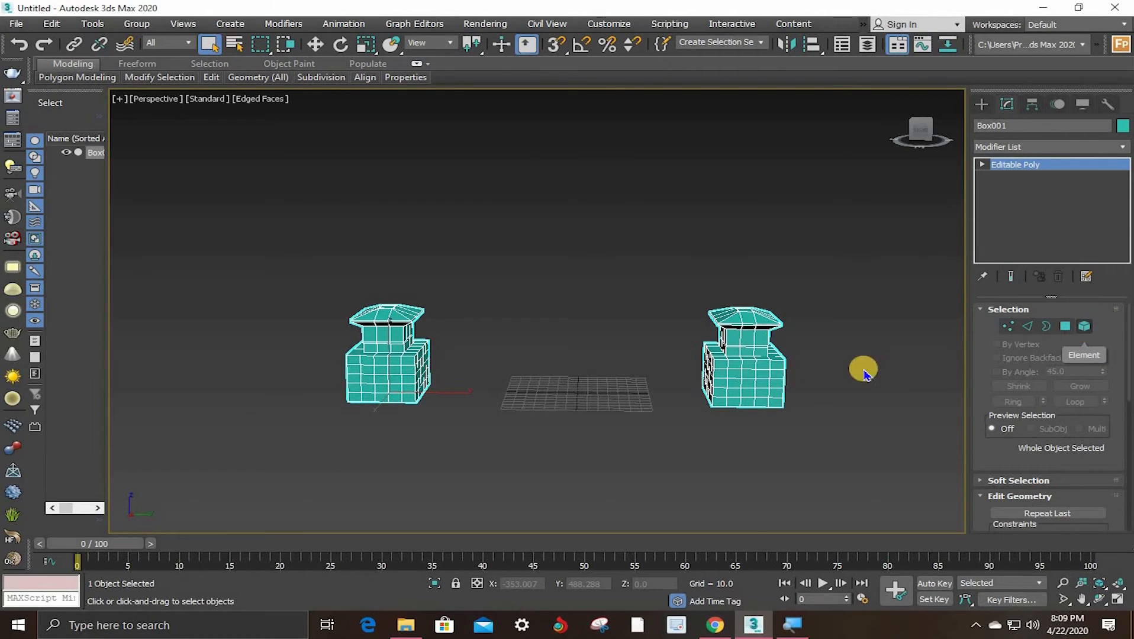
click(739, 376)
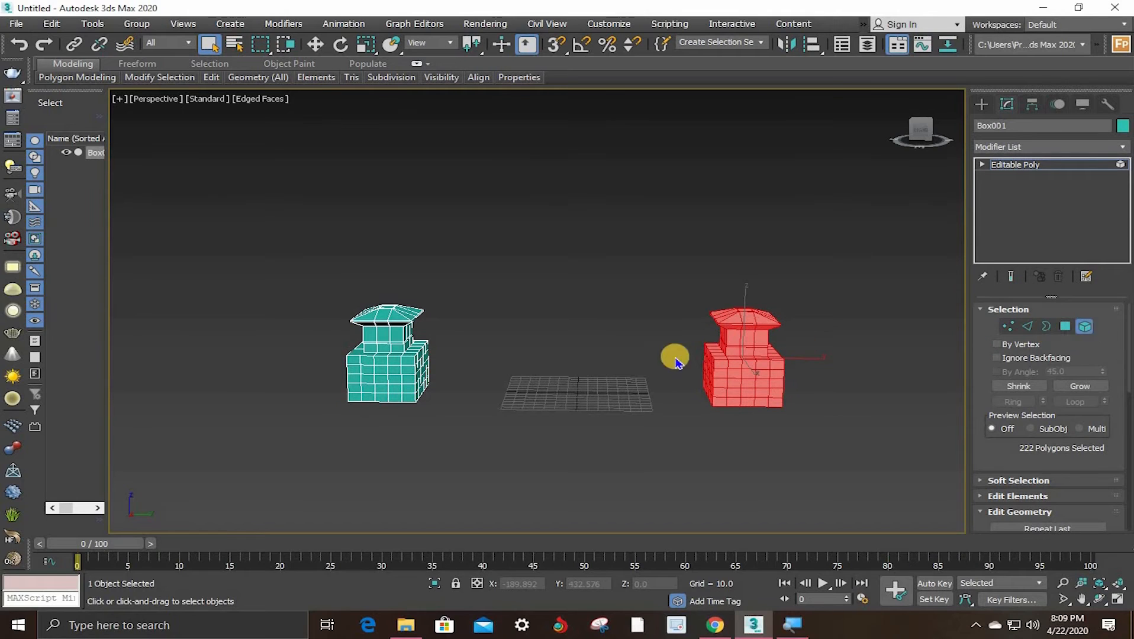
click(417, 350)
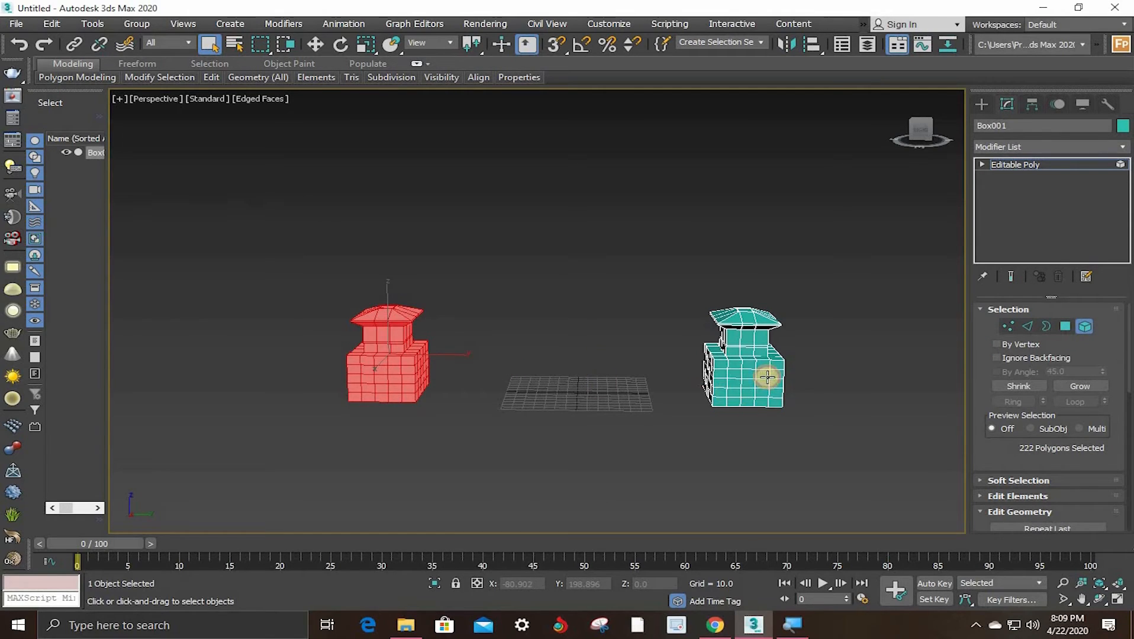
click(767, 377)
click(367, 385)
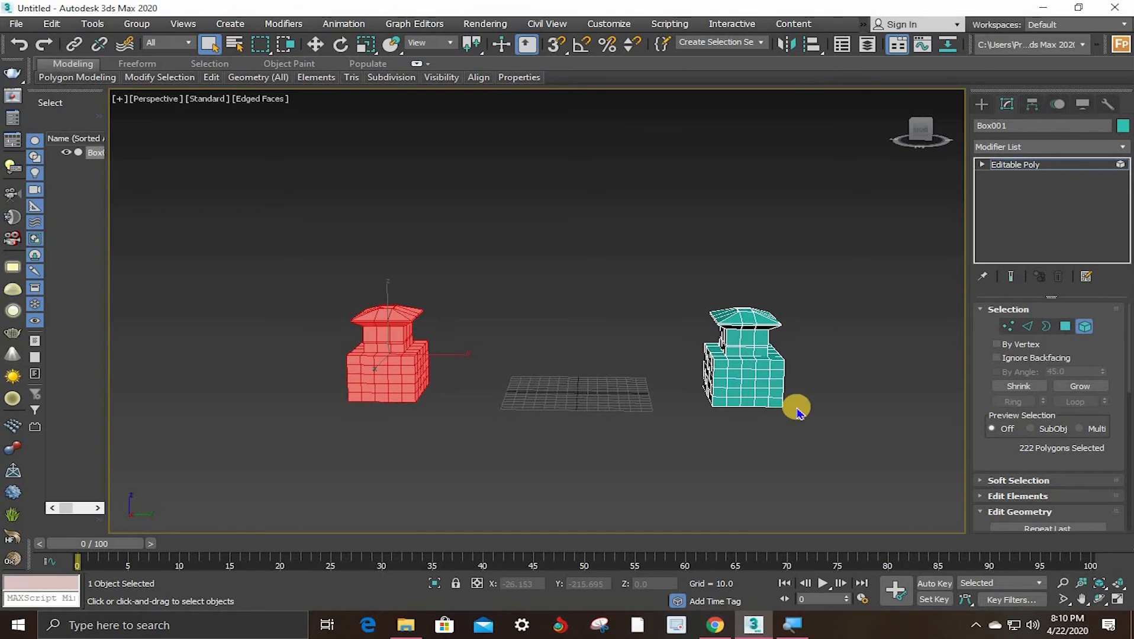
click(764, 385)
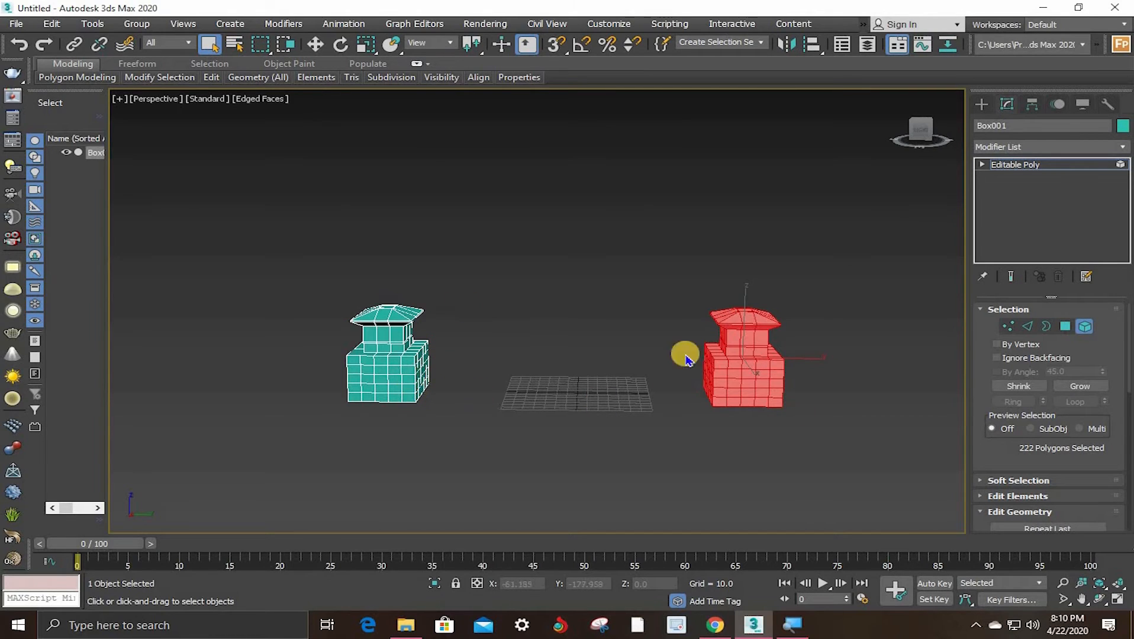
Step: Select the tower element on the negative Y side, undo and redo the element selection, and leave the Element level
key(ctrl+z)
key(ctrl+y)
click(405, 372)
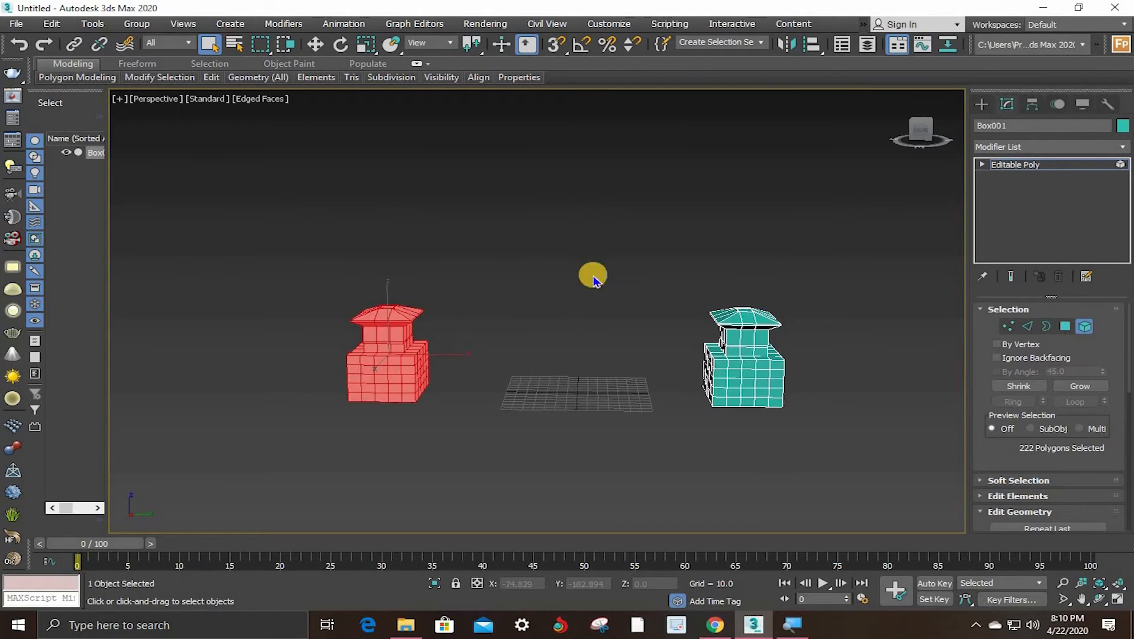
key(ctrl+z)
key(ctrl+y)
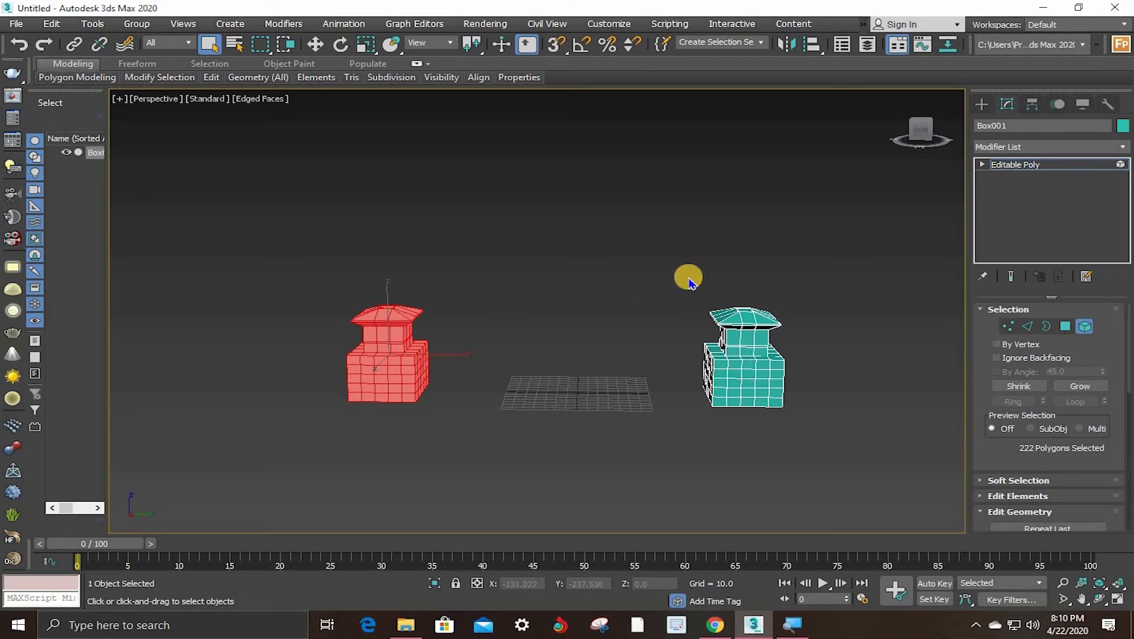
key(ctrl+z)
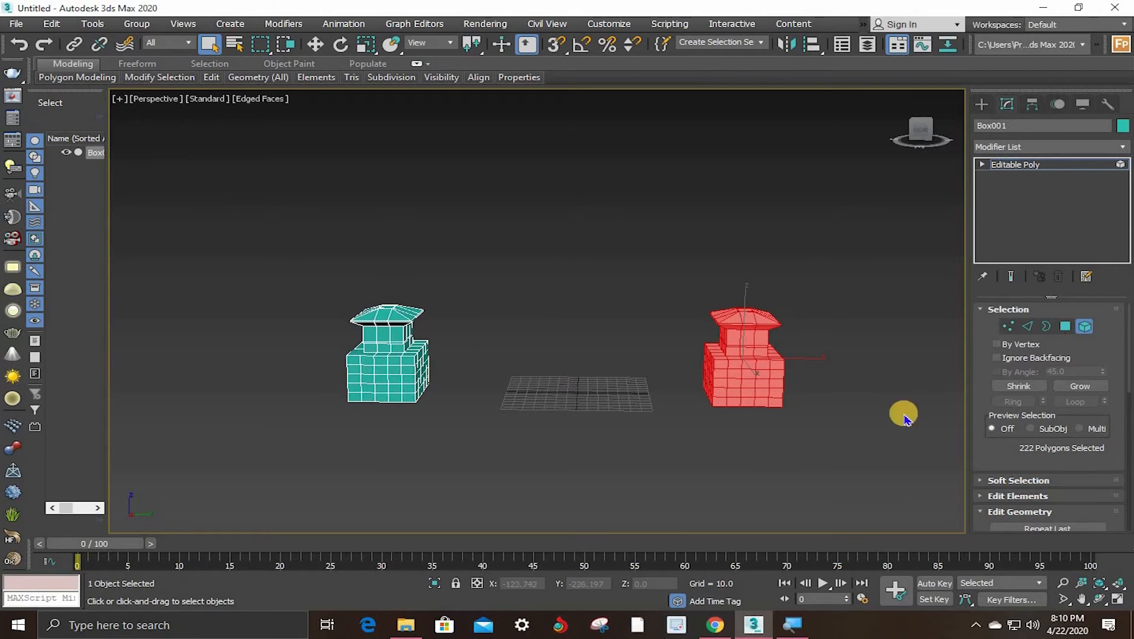
key(ctrl+y)
click(1090, 330)
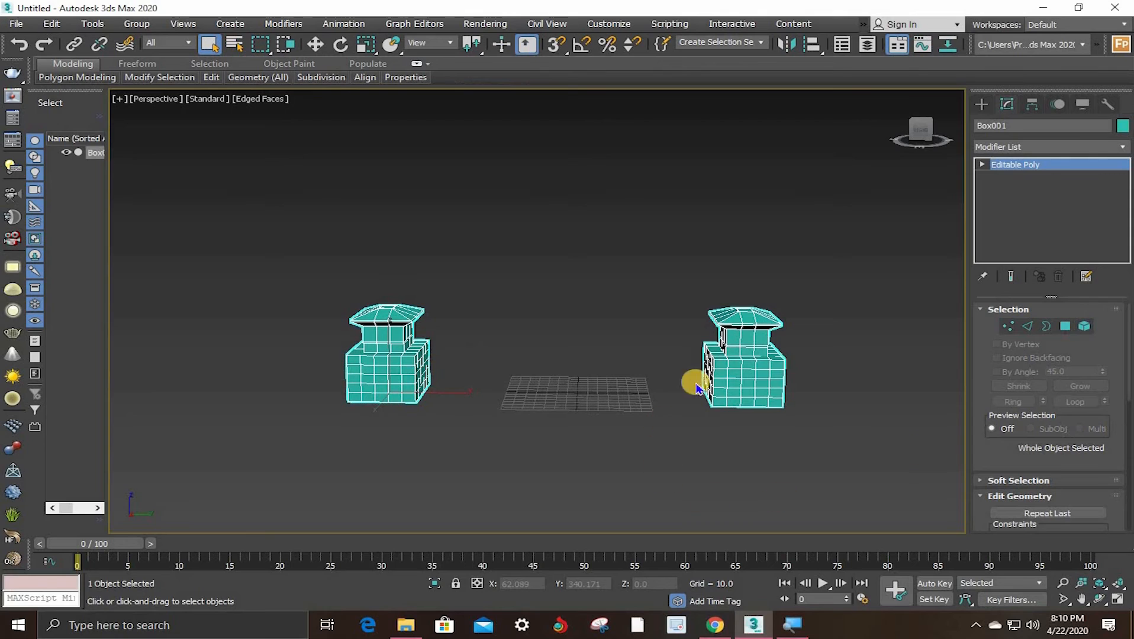
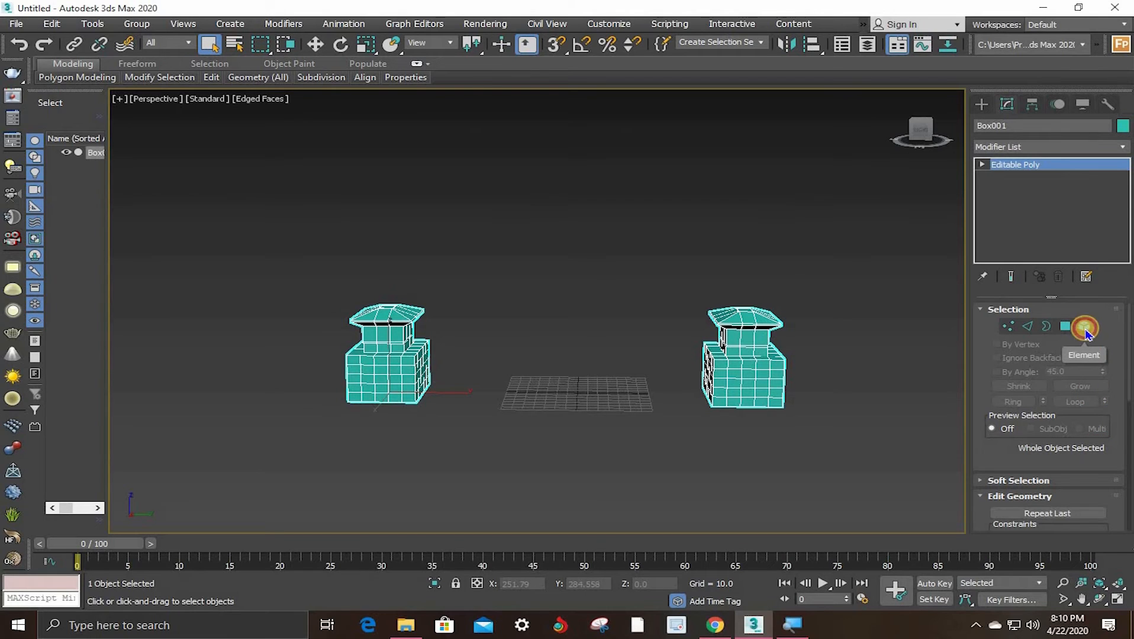
Step: Detach the negative Y side tower element as a separate object, then leave the Element level and deselect everything
click(1085, 328)
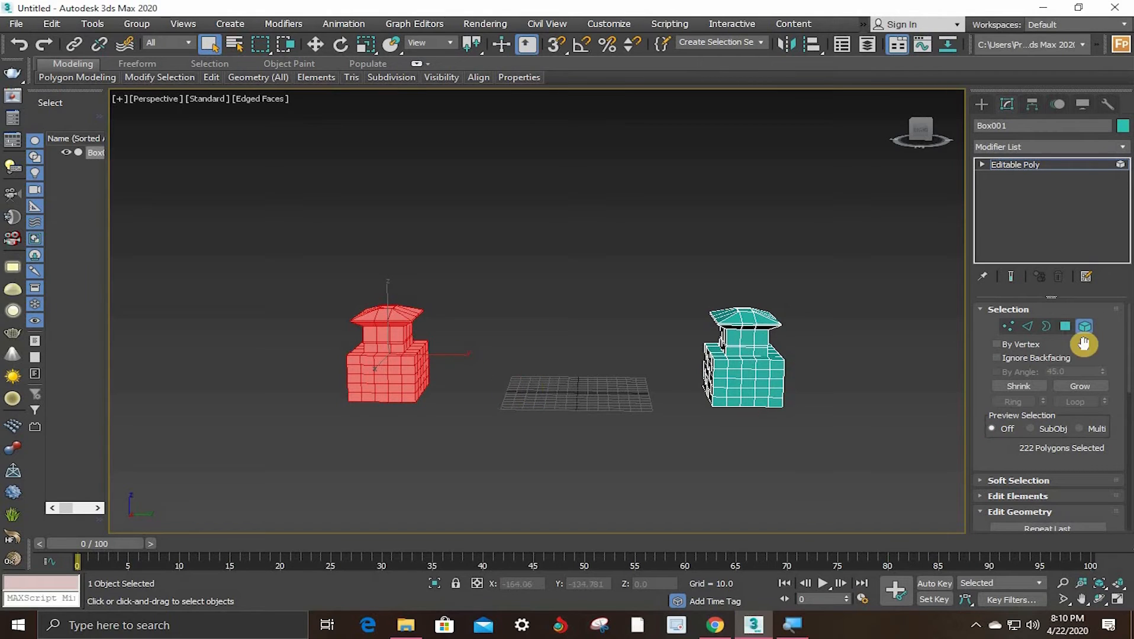
scroll(1128, 353, down, 5)
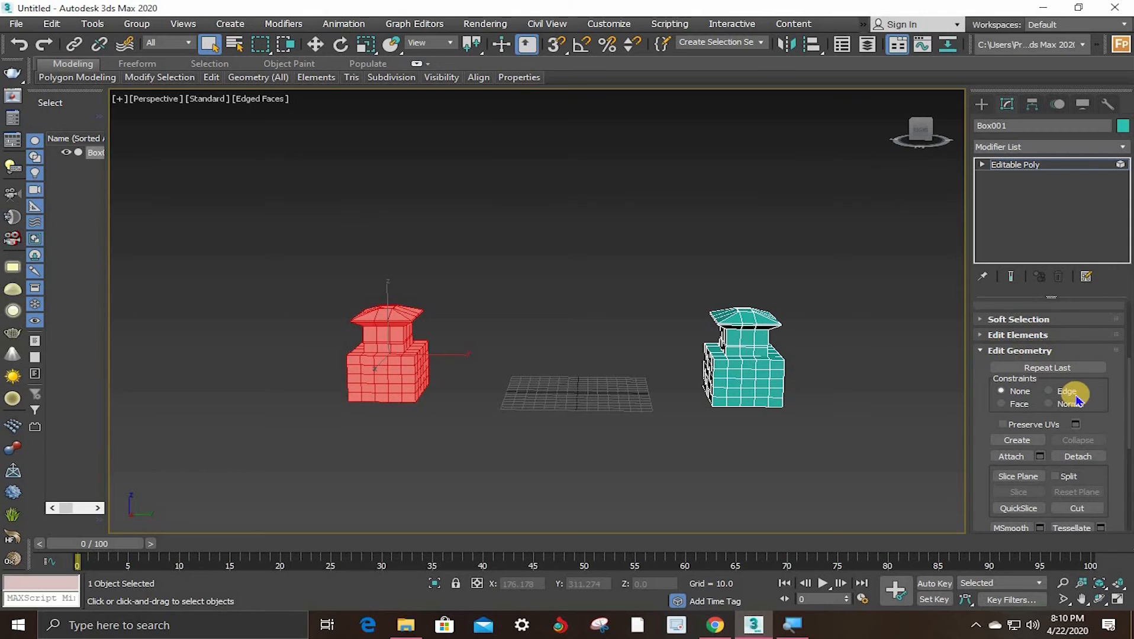
click(1086, 456)
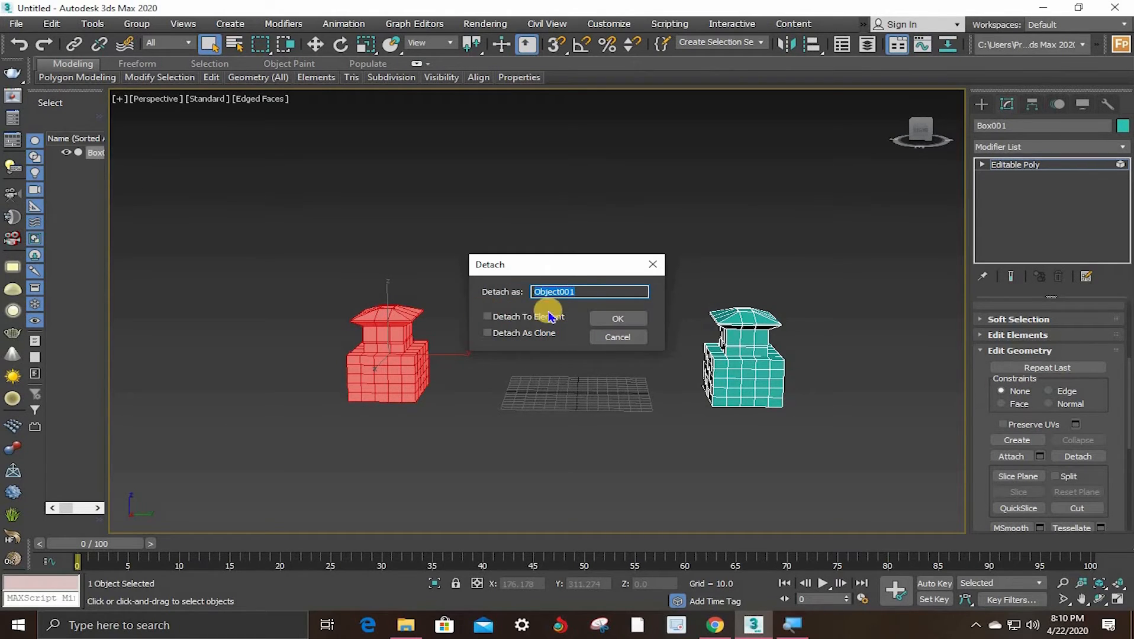
click(617, 320)
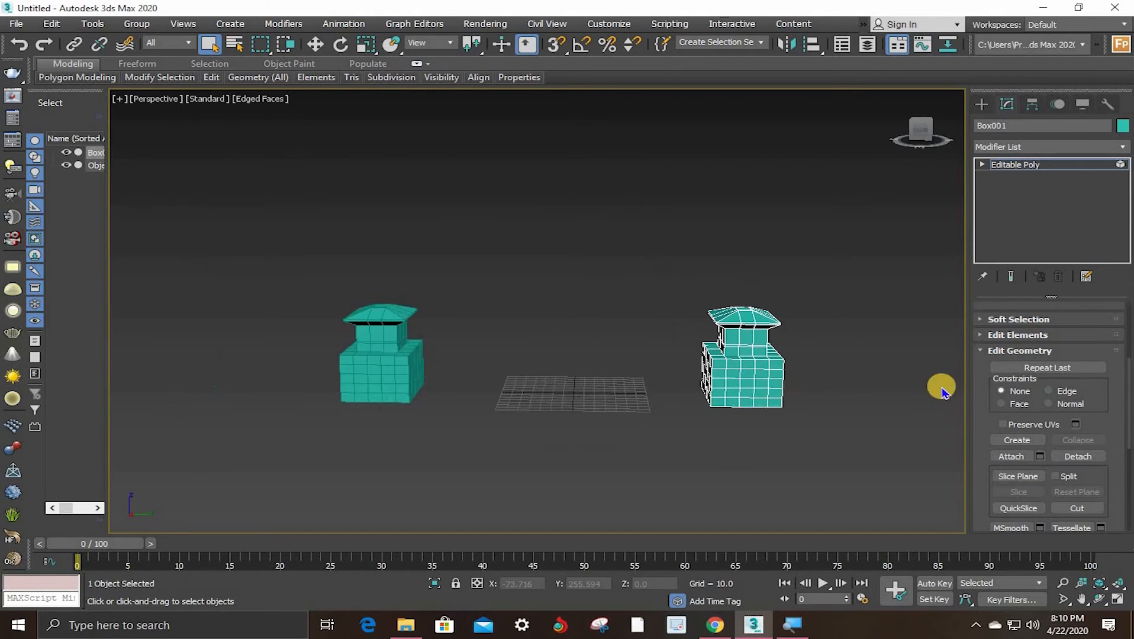
scroll(1106, 354, up, 3)
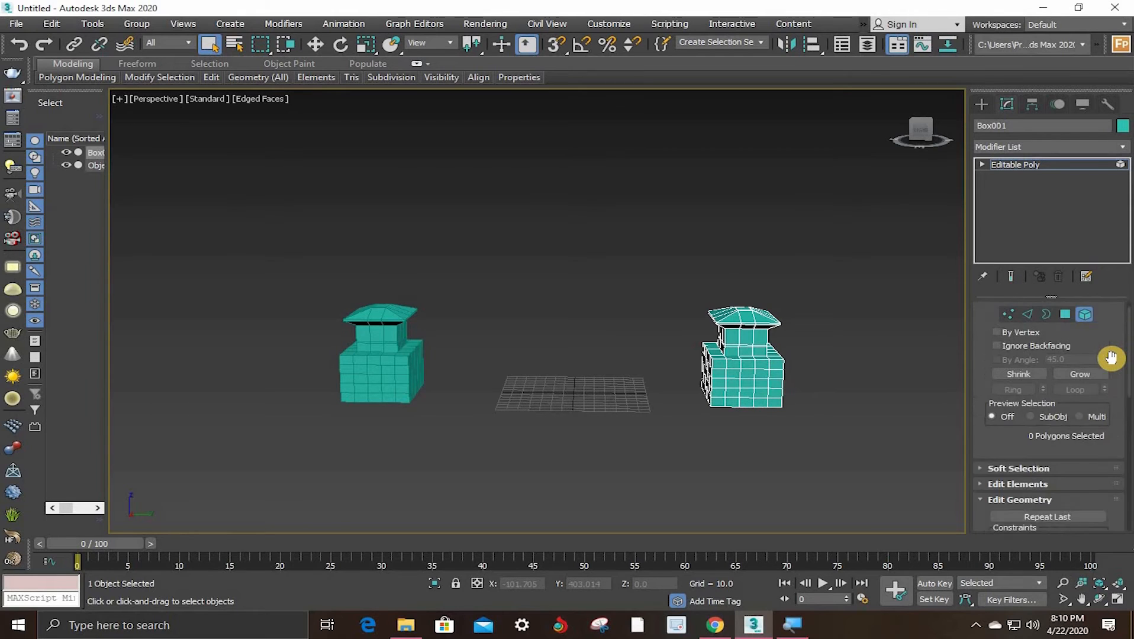
click(1084, 314)
click(326, 348)
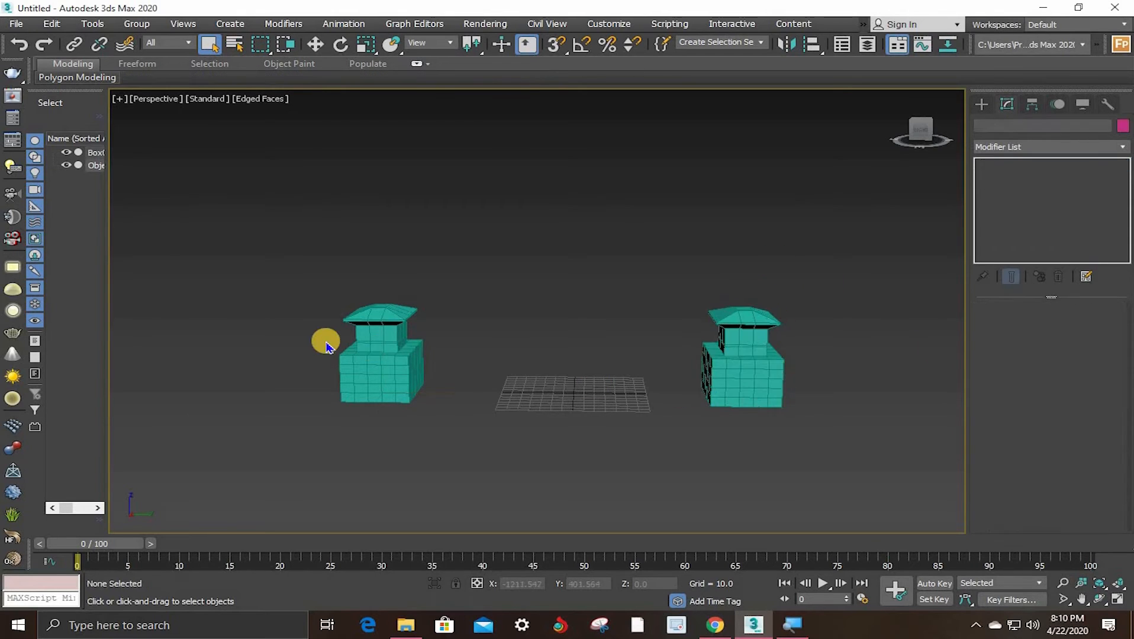
Step: Select each tower in turn to examine whether the two are now separate objects
click(746, 359)
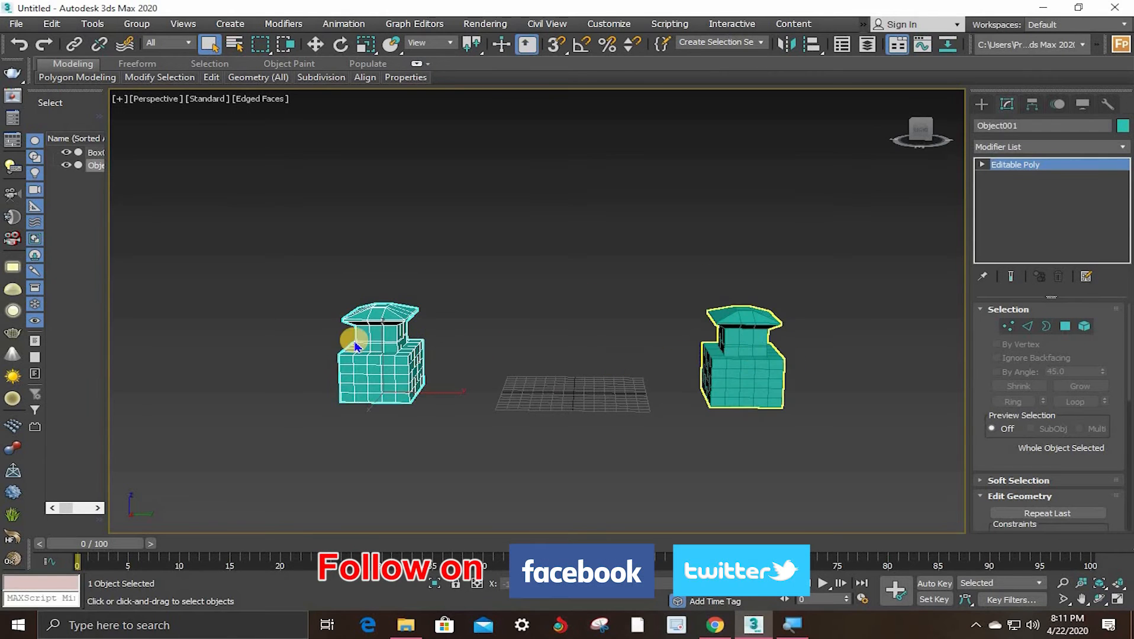
click(533, 355)
click(722, 367)
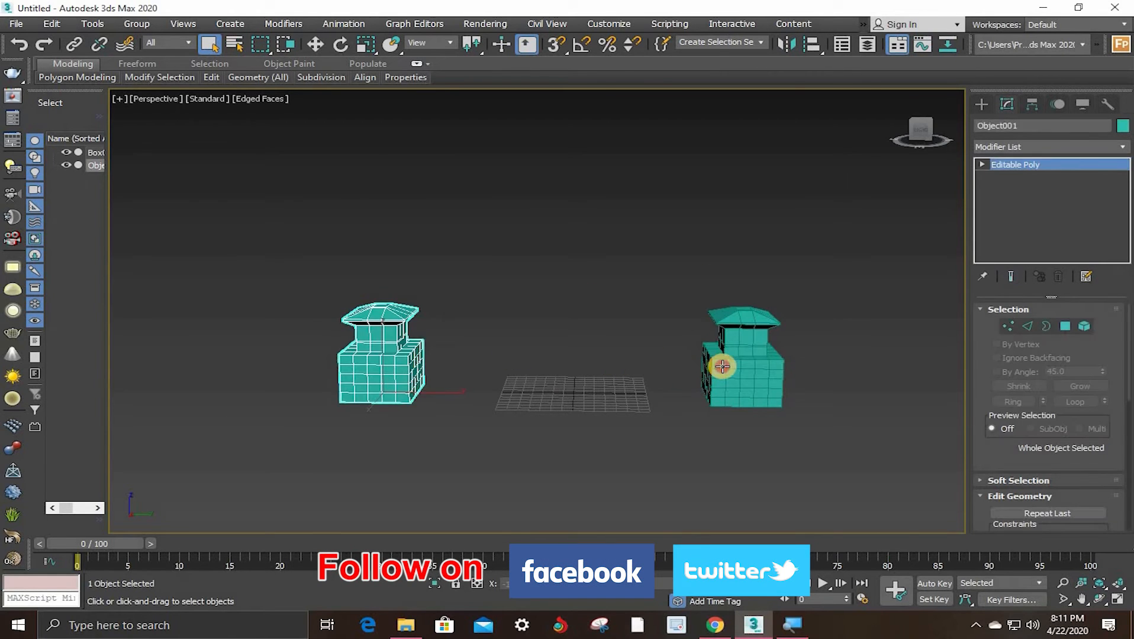
click(384, 383)
click(739, 366)
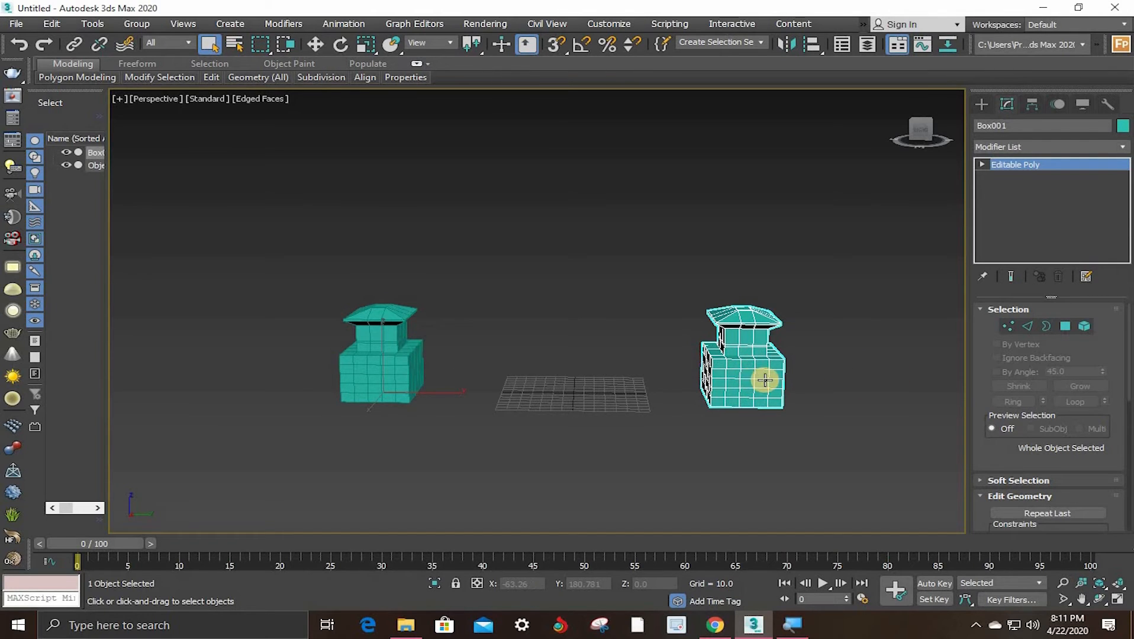
Step: Attach the tower on the positive Y side to the tower on the negative Y side, then end the Attach command
click(392, 356)
scroll(1122, 430, down, 1)
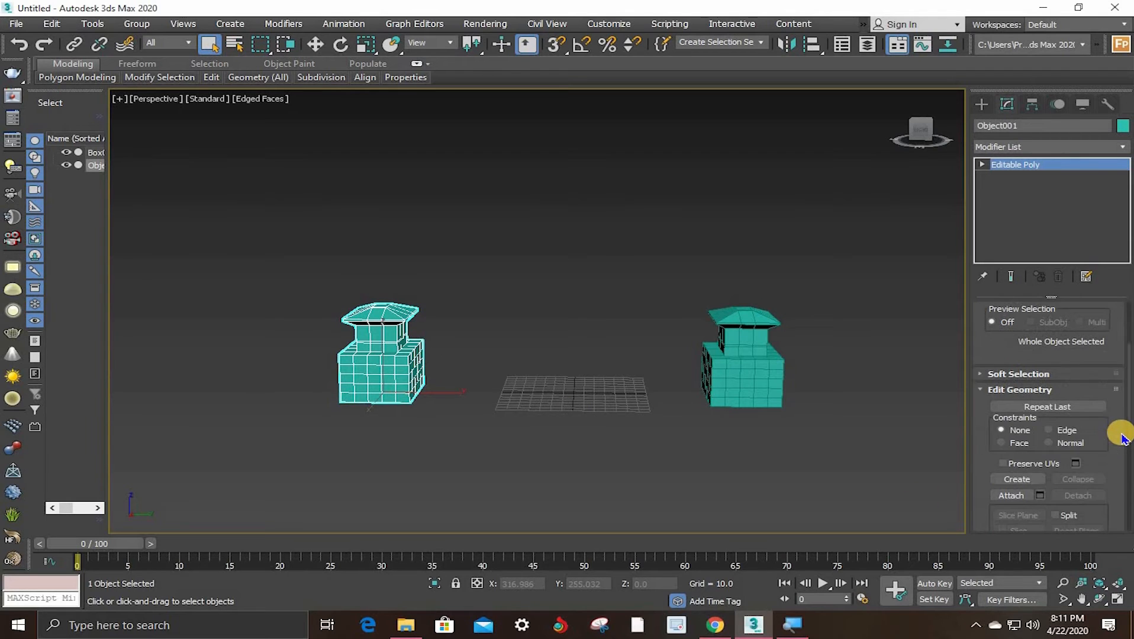
scroll(1059, 450, down, 3)
click(1011, 452)
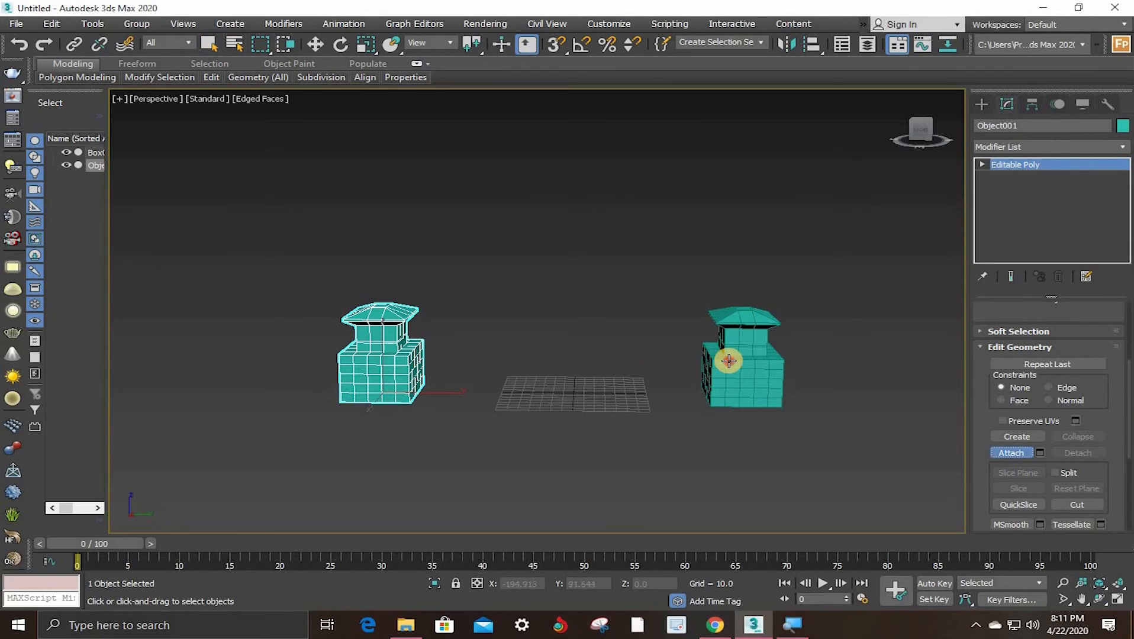
click(723, 362)
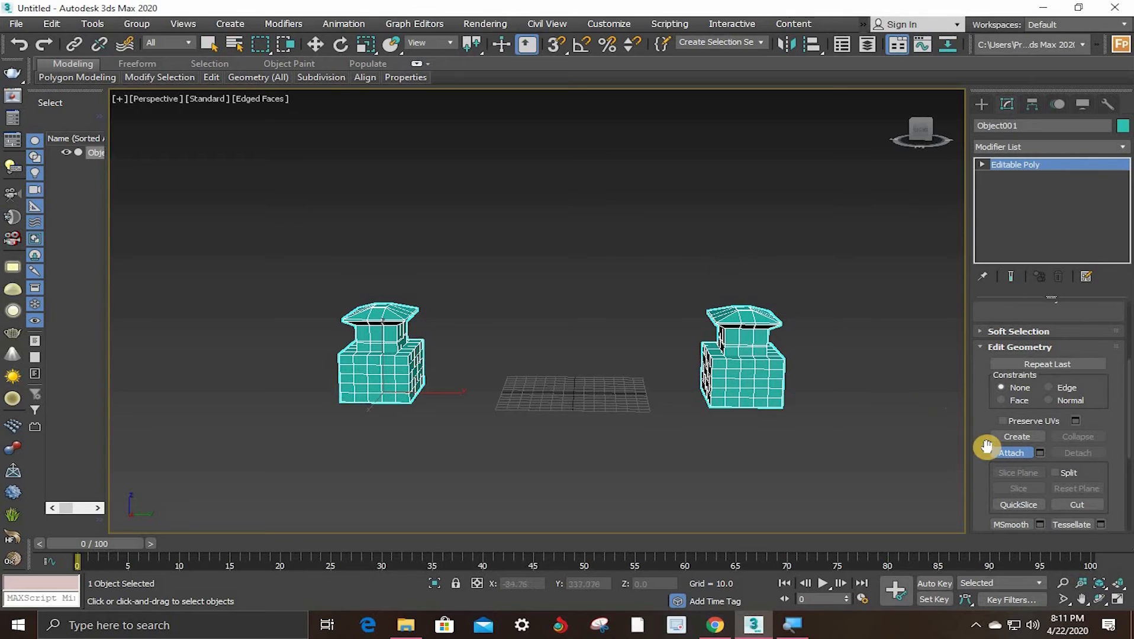
click(1009, 453)
Step: At the Polygon level, select the central 3 by 3 block of polygons on the negative Y side tower's base, facing the other tower
key(w)
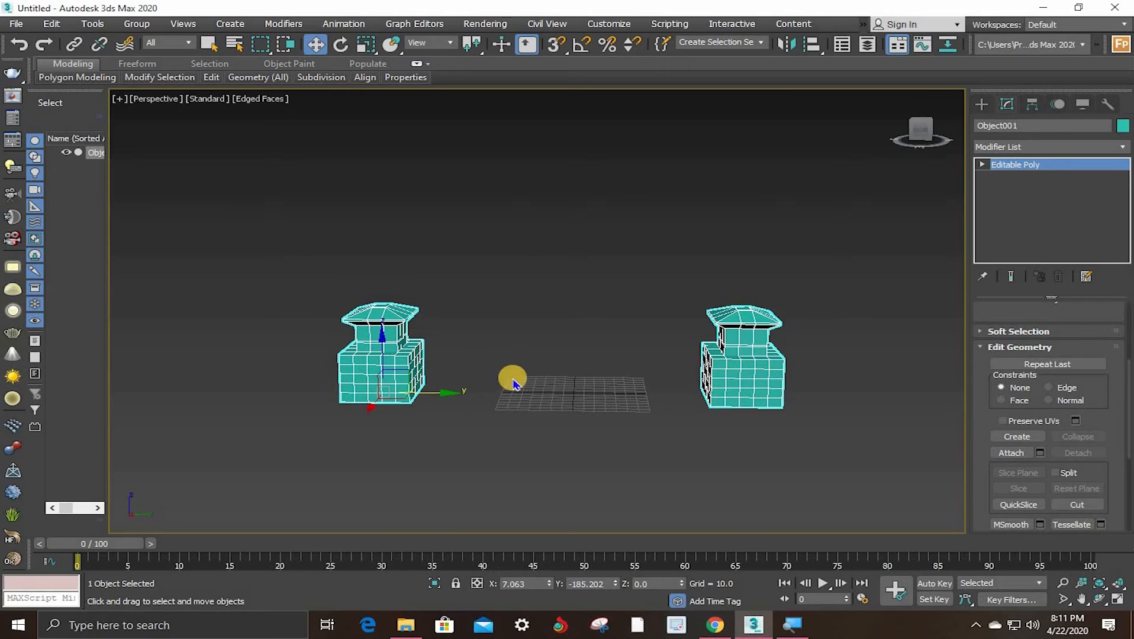
key(4)
click(464, 338)
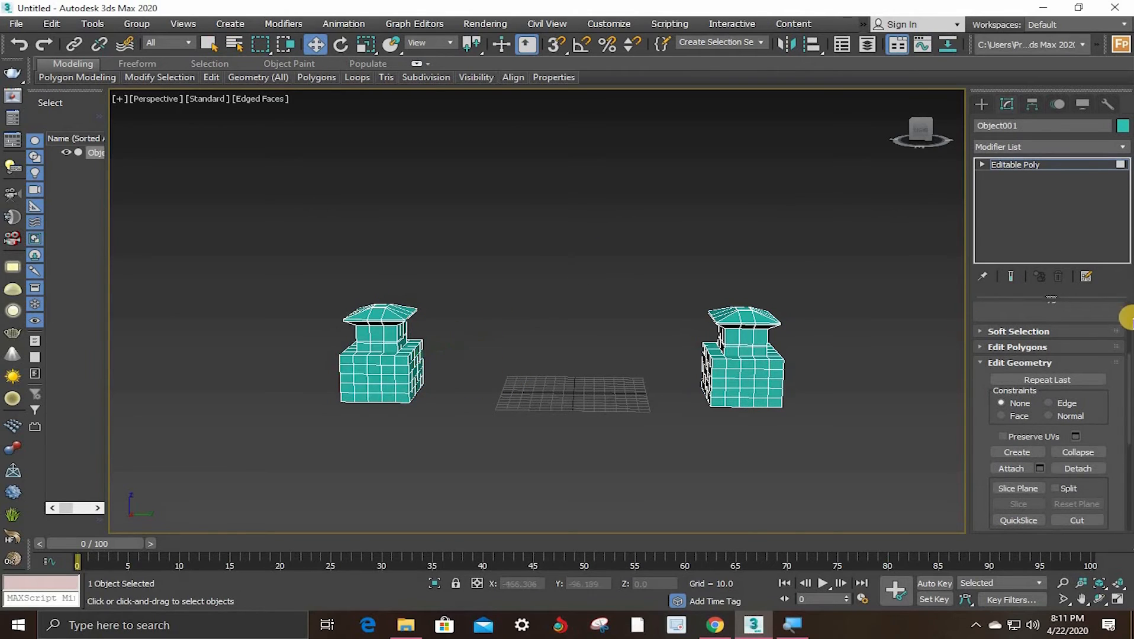
scroll(1086, 366, up, 5)
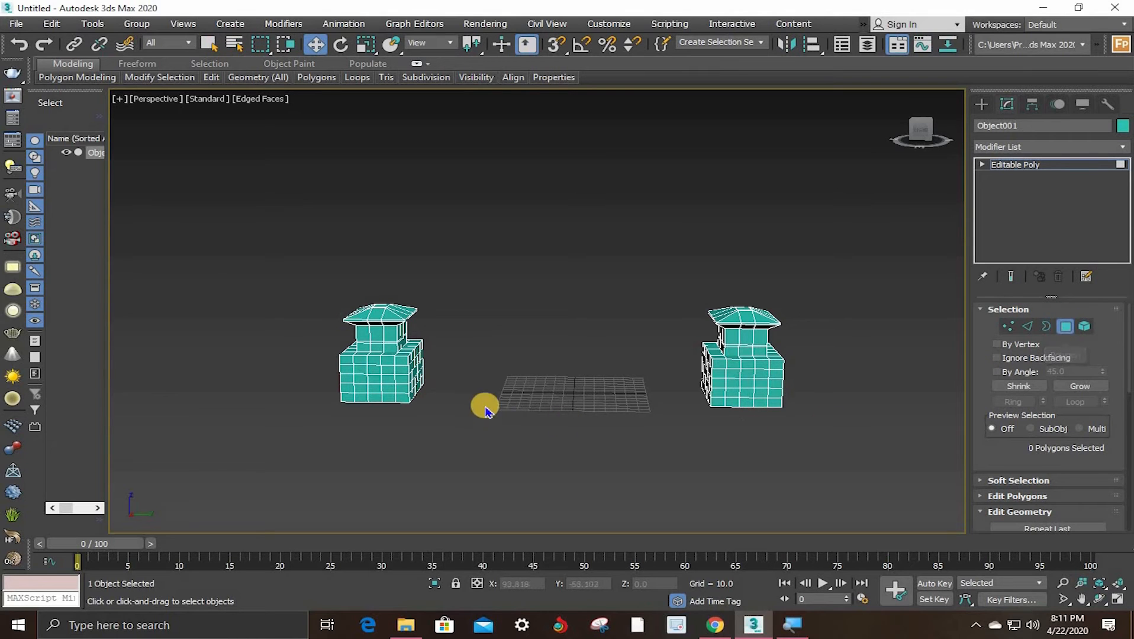
scroll(422, 375, up, 5)
scroll(562, 285, down, 5)
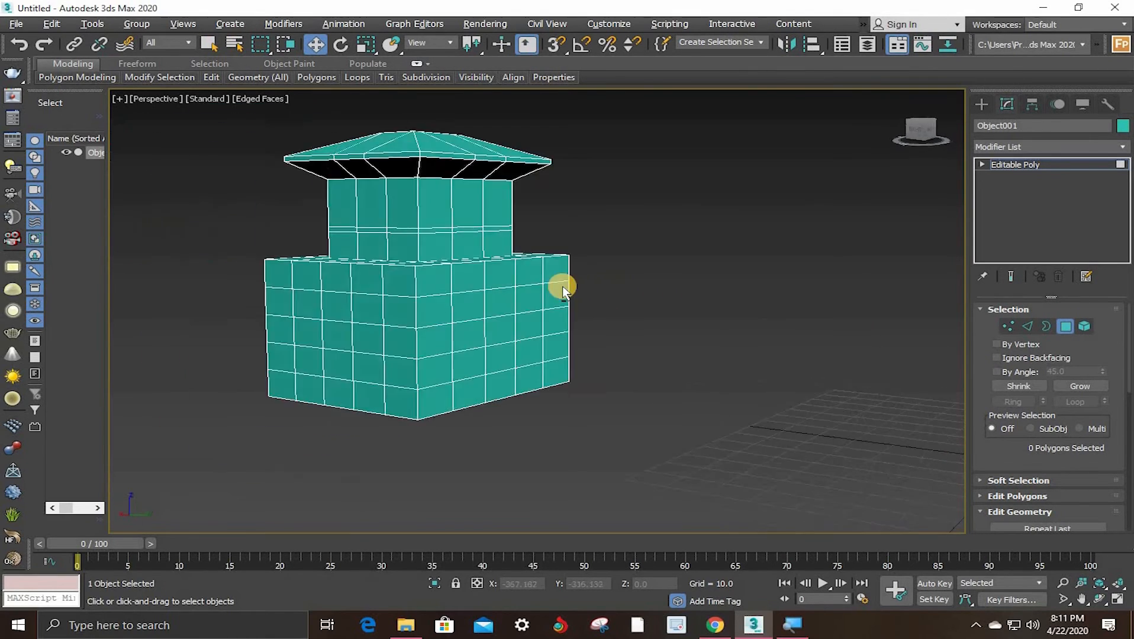
click(644, 321)
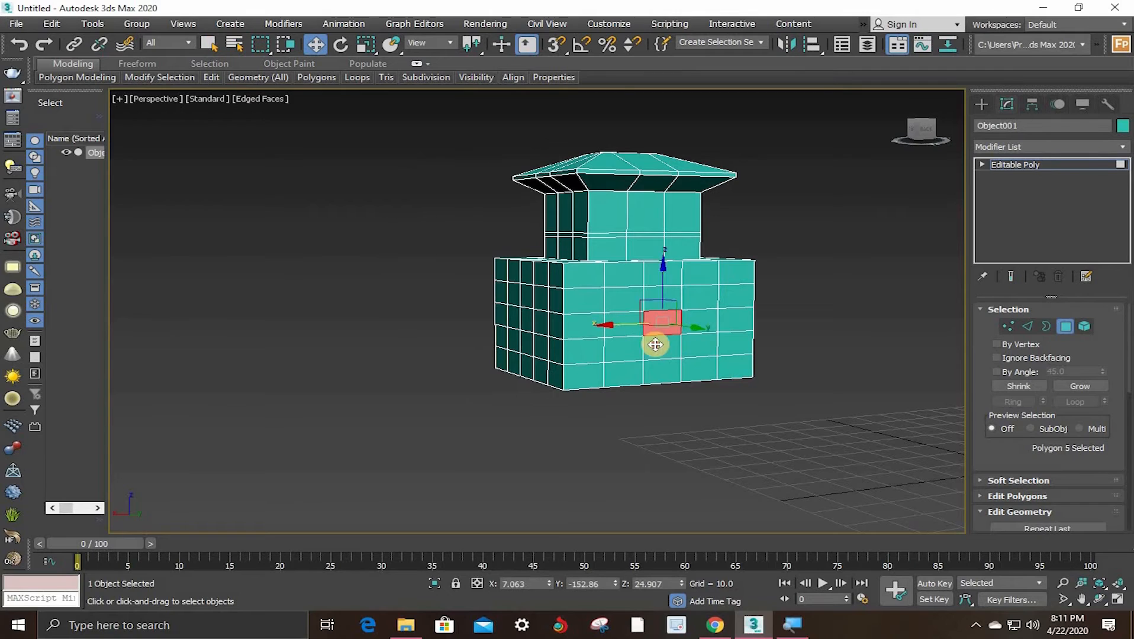
ctrl+click(656, 346)
ctrl+click(700, 314)
ctrl+click(698, 341)
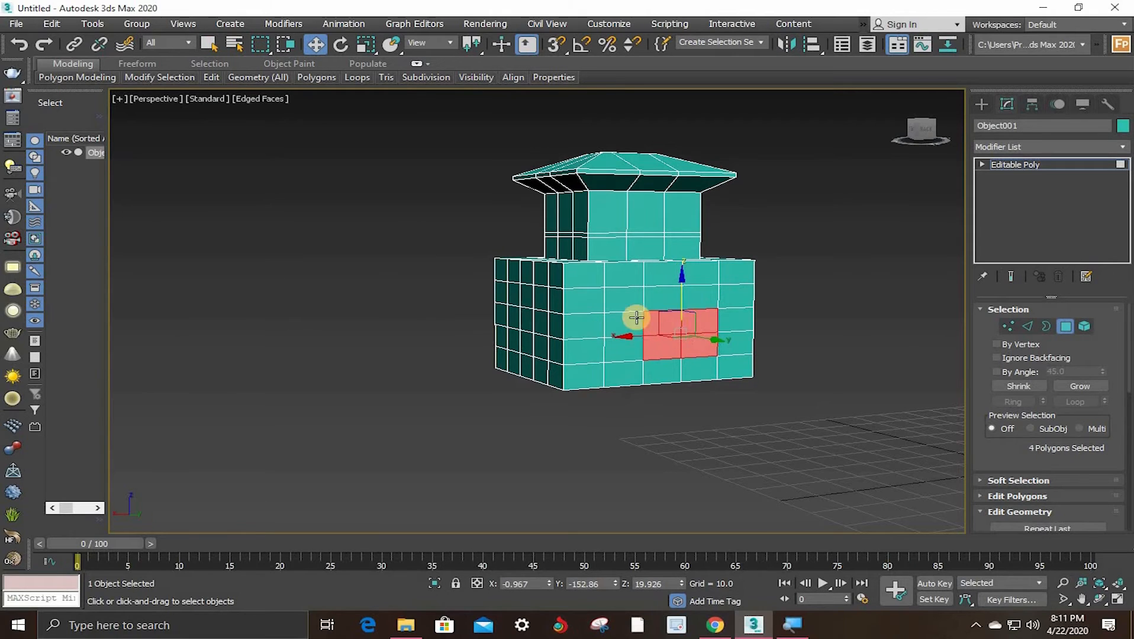
ctrl+click(621, 328)
ctrl+click(632, 347)
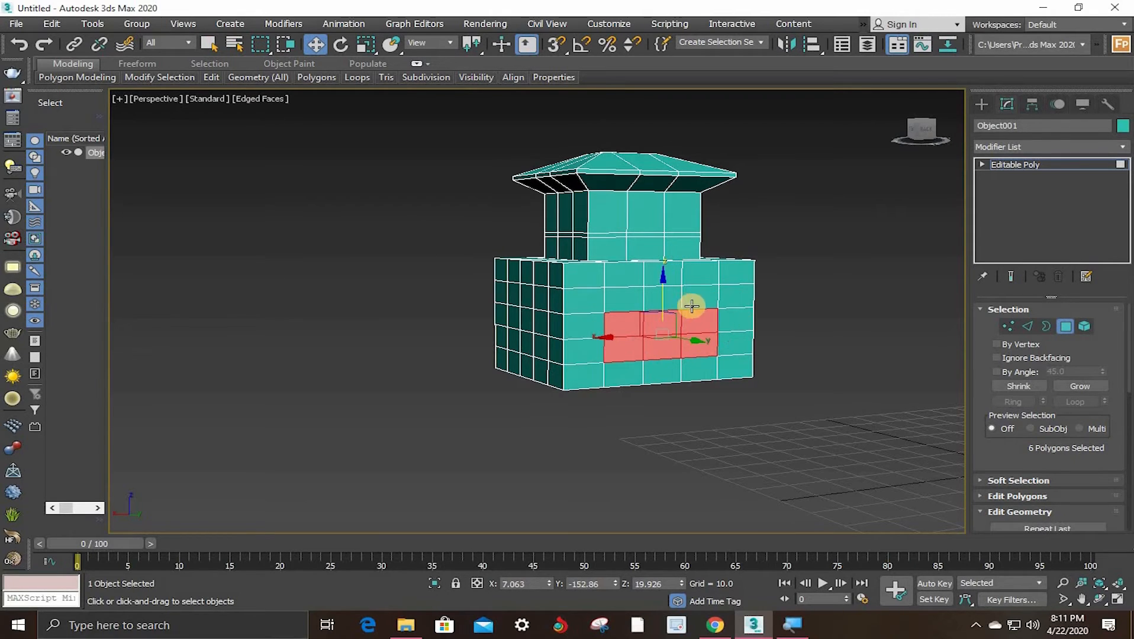
ctrl+click(660, 299)
ctrl+click(625, 303)
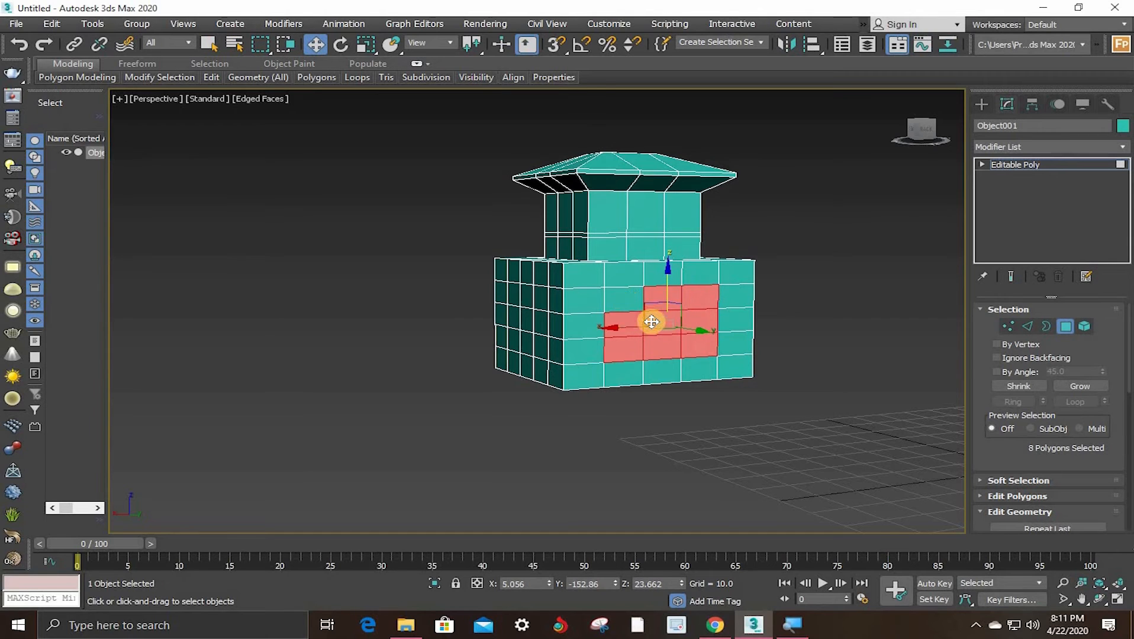
ctrl+click(698, 297)
Step: Add the matching central 3 by 3 block of polygons on the facing side of the other tower's base to the selection
scroll(651, 322, down, 2)
alt+middle_drag(674, 331, 711, 301)
scroll(607, 303, up, 3)
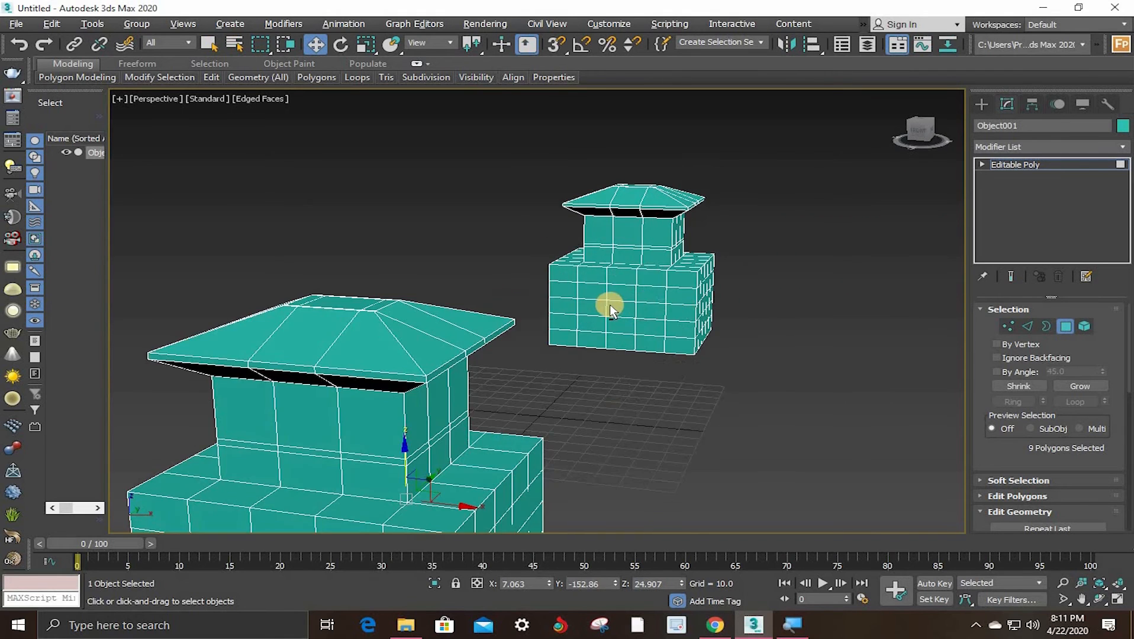
alt+middle_drag(607, 303, 313, 228)
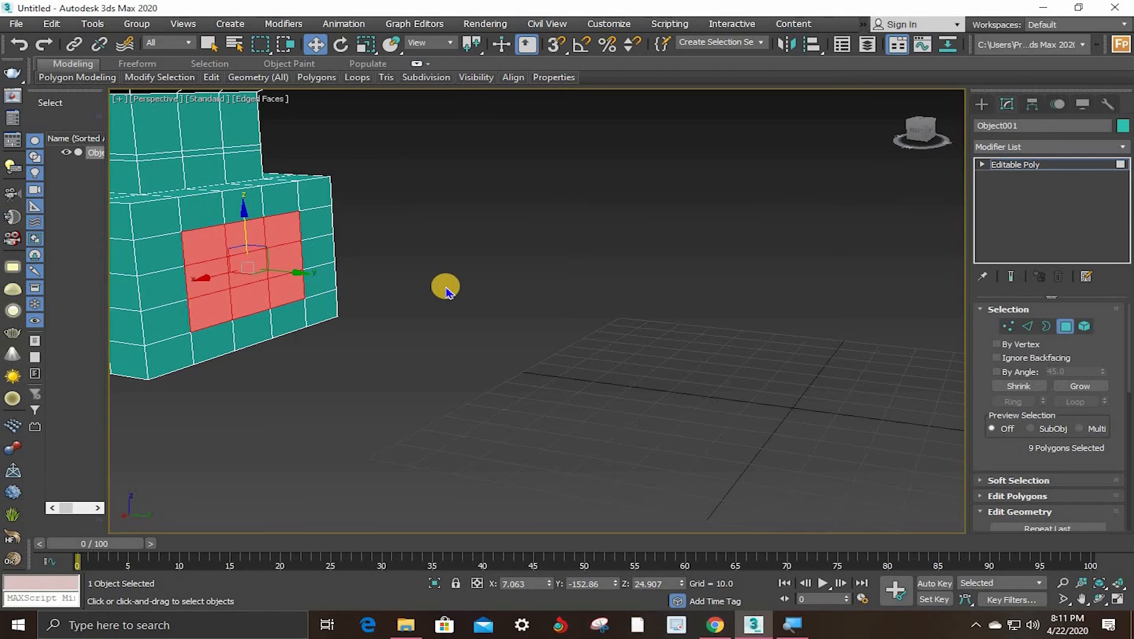
scroll(447, 290, down, 3)
alt+middle_drag(542, 343, 652, 218)
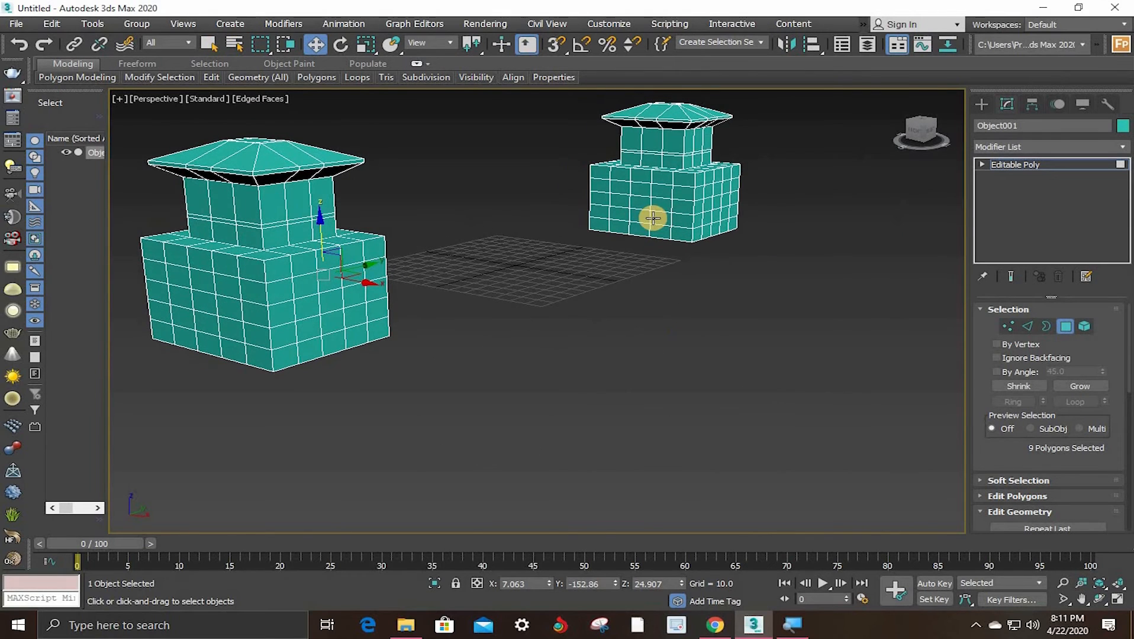
click(649, 217)
ctrl+click(626, 213)
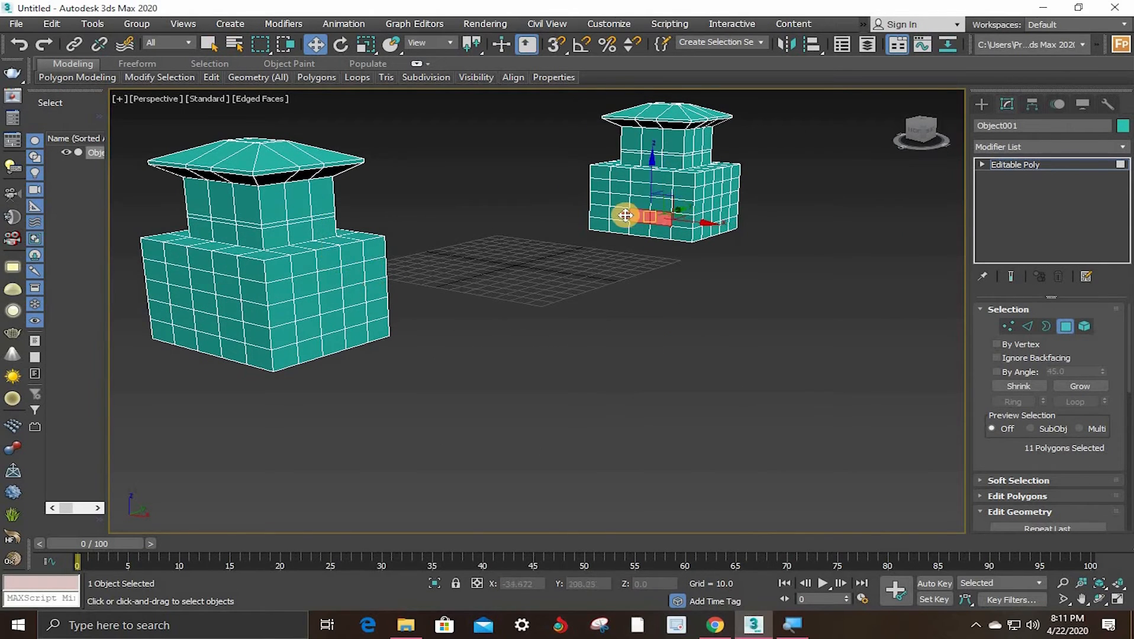
ctrl+click(620, 198)
ctrl+click(638, 203)
ctrl+click(657, 203)
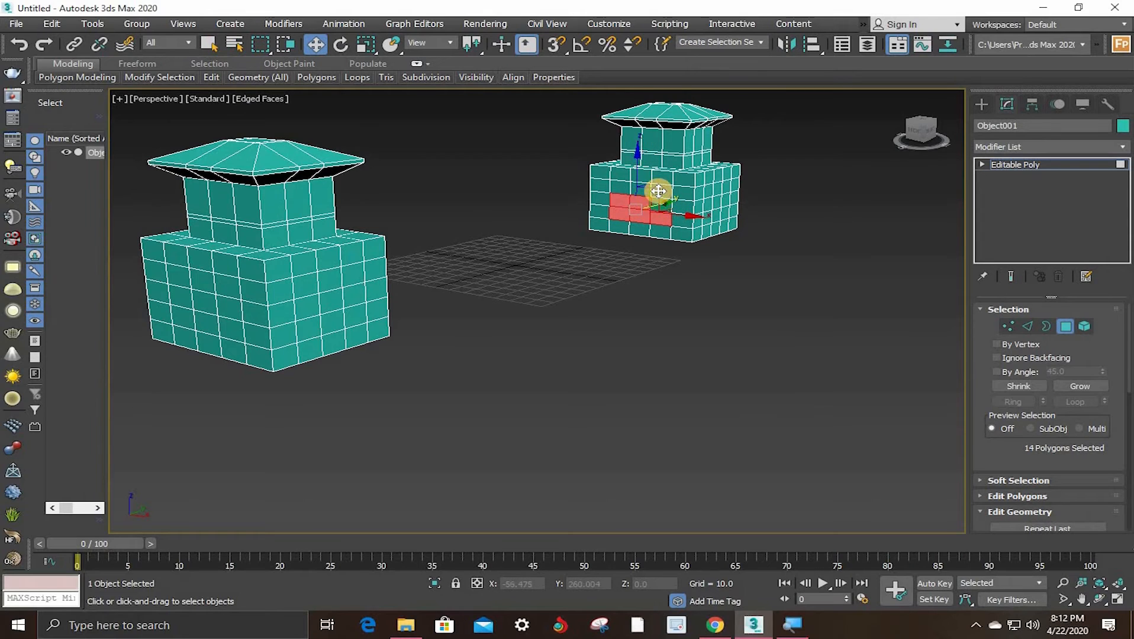
ctrl+click(658, 189)
ctrl+click(640, 189)
ctrl+click(625, 189)
ctrl+click(615, 190)
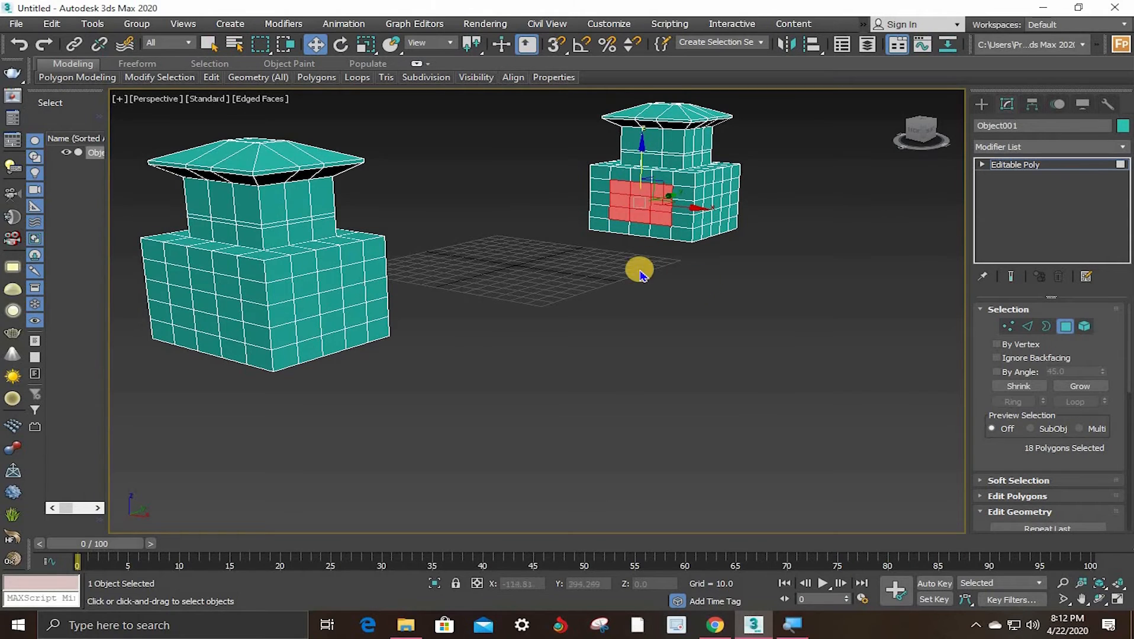
Step: Bridge the two selected polygon blocks between the towers with 8 segments
scroll(689, 272, down, 3)
alt+middle_drag(689, 273, 477, 264)
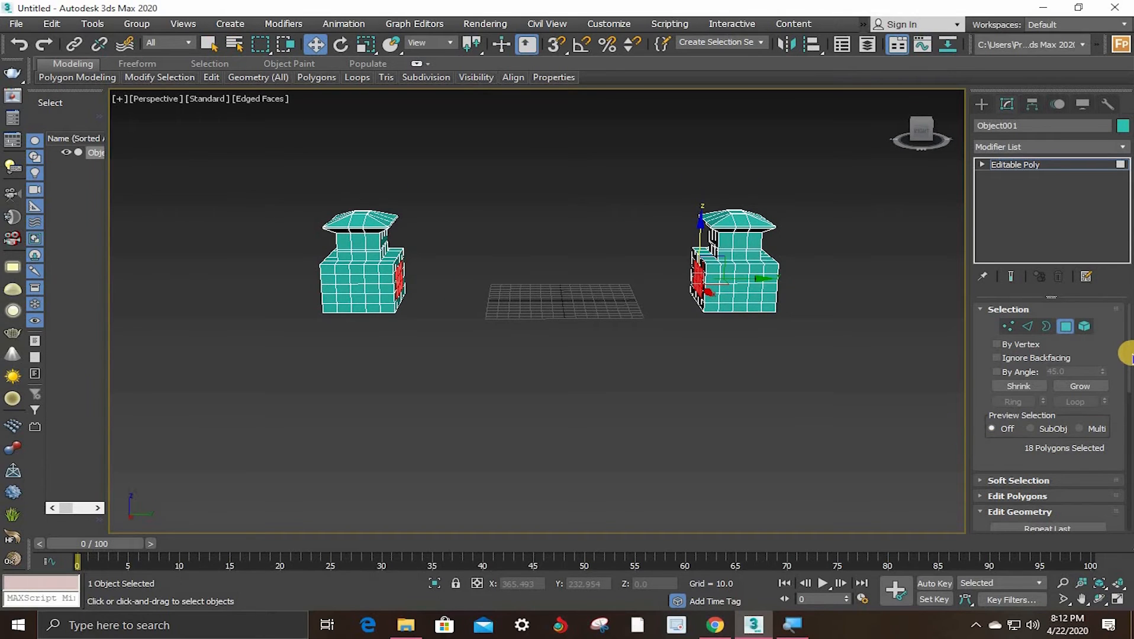
drag(1129, 395, 1129, 405)
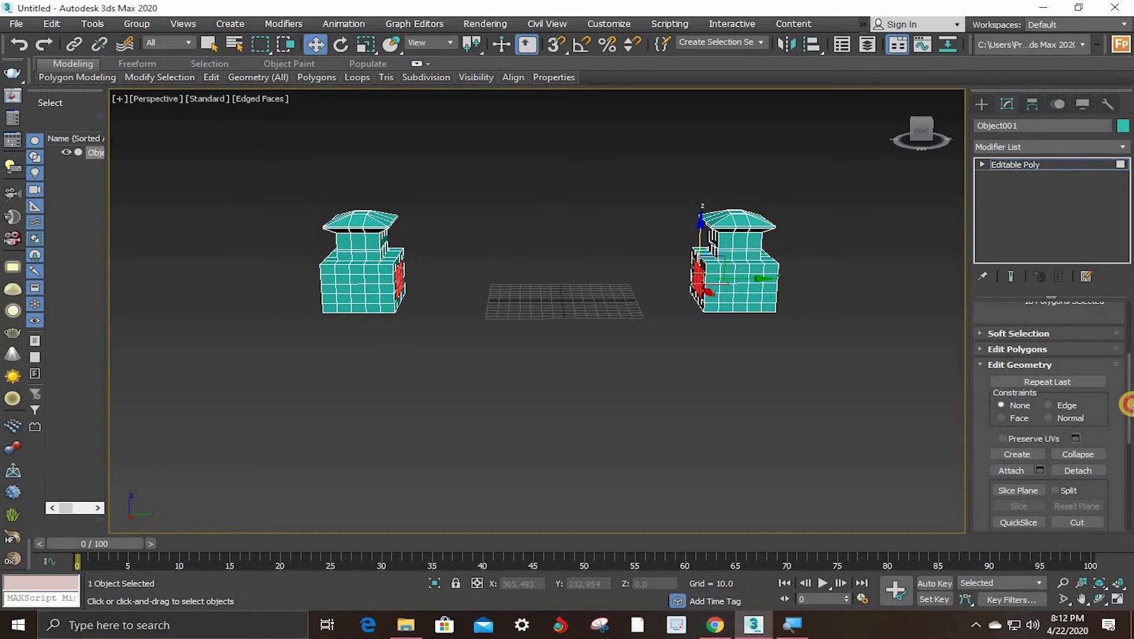
click(1039, 364)
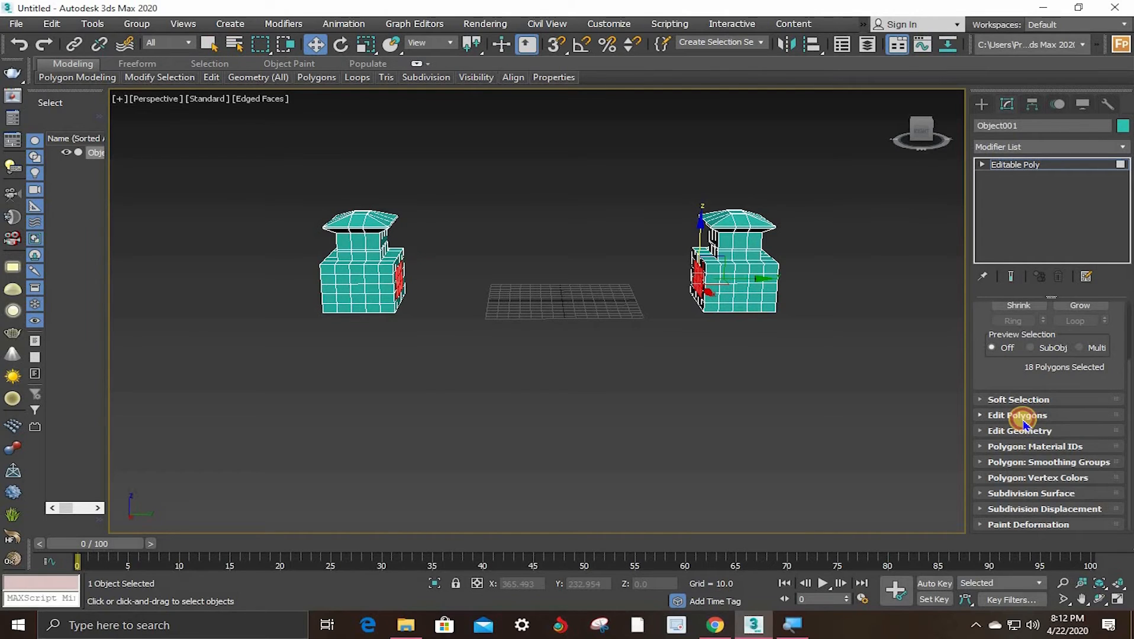
click(1023, 420)
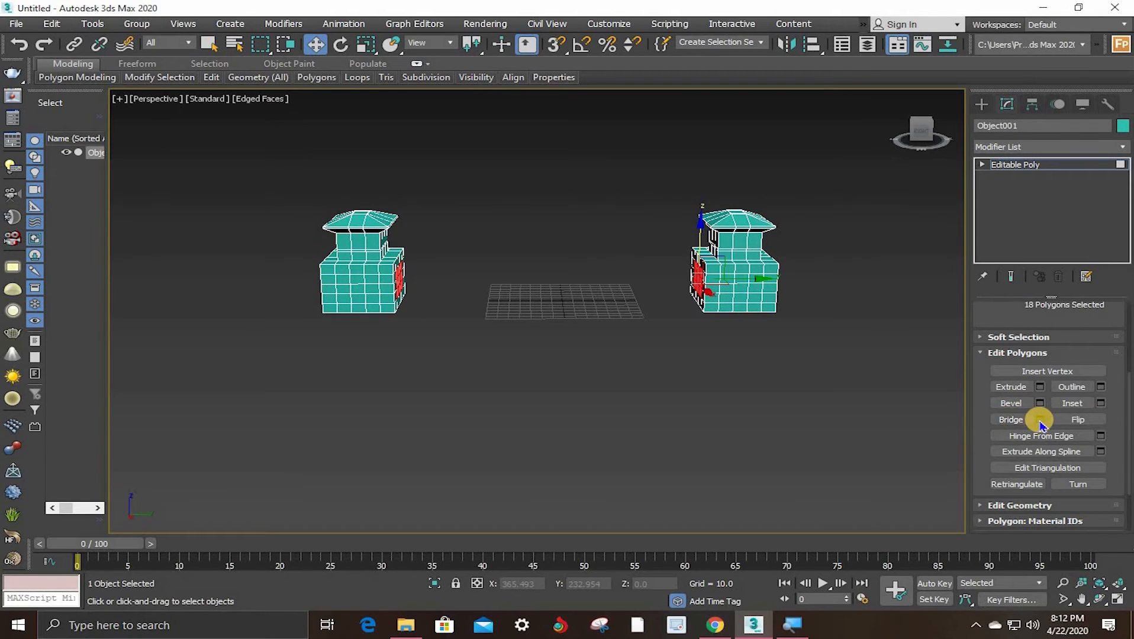
click(999, 421)
click(1040, 420)
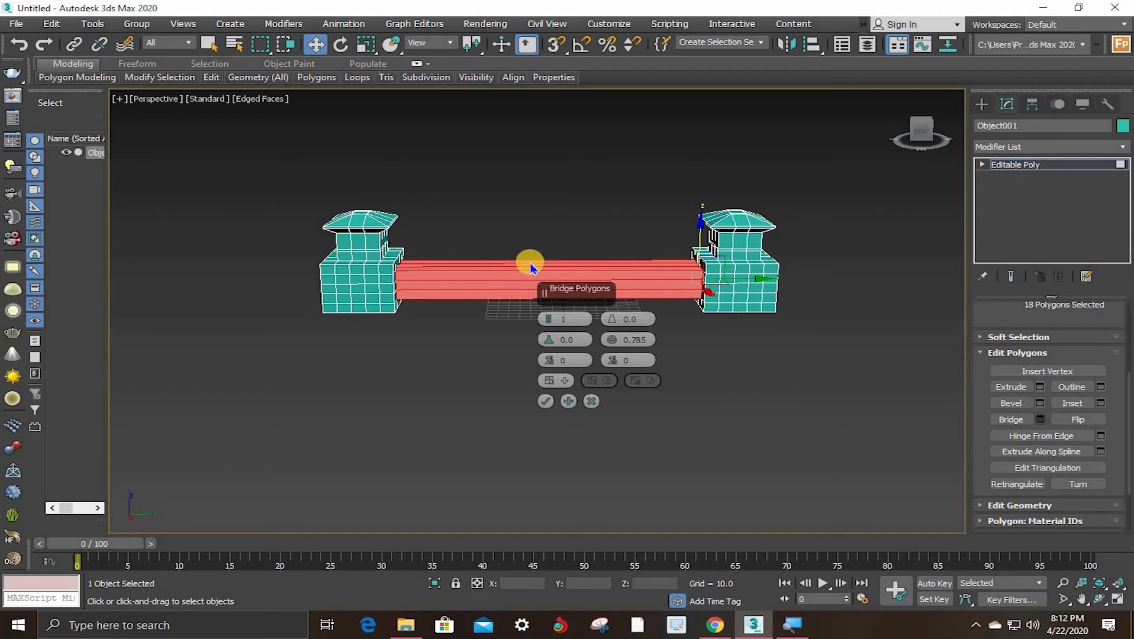
scroll(486, 262, up, 2)
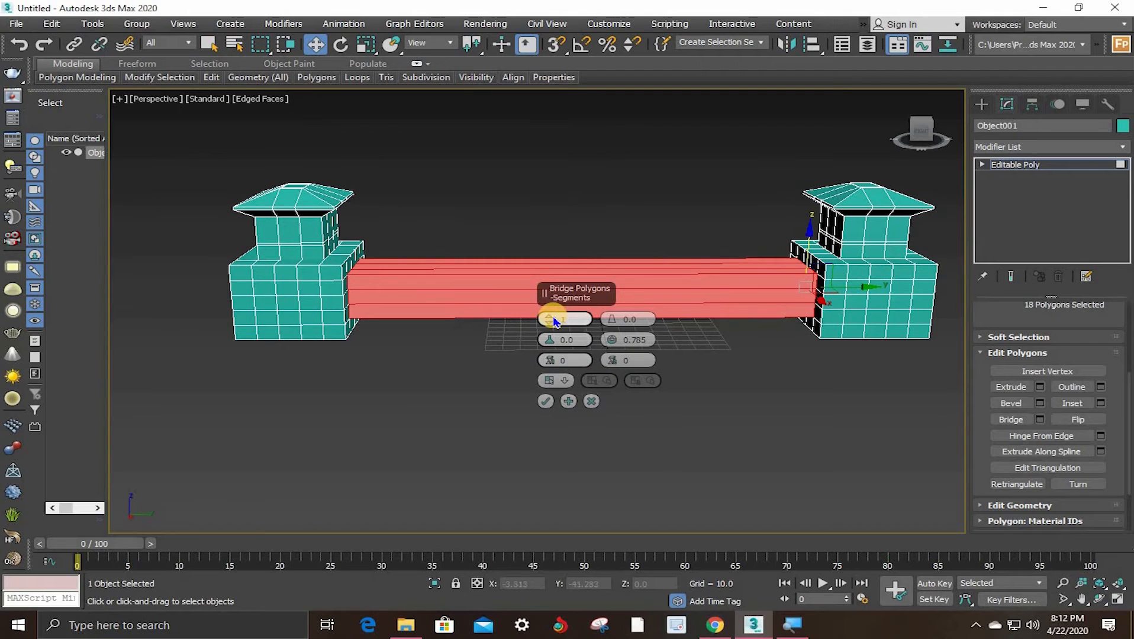
drag(552, 304, 553, 299)
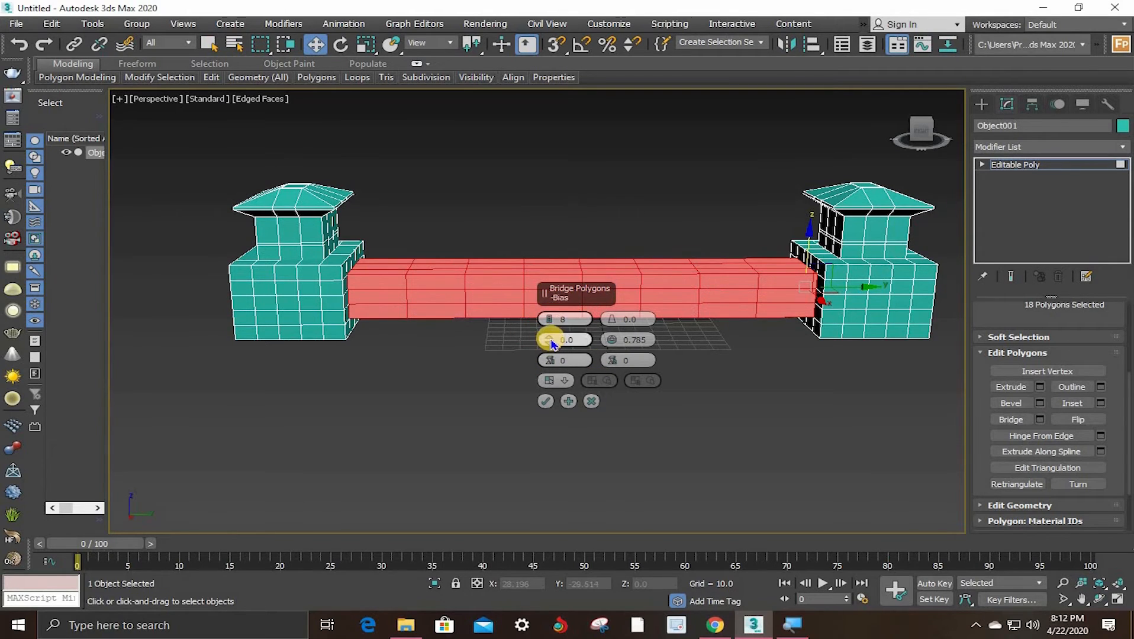
Step: Try other bias and twist values for the bridge and reset both to 0
drag(548, 340, 553, 358)
right_click(548, 340)
click(547, 362)
right_click(549, 365)
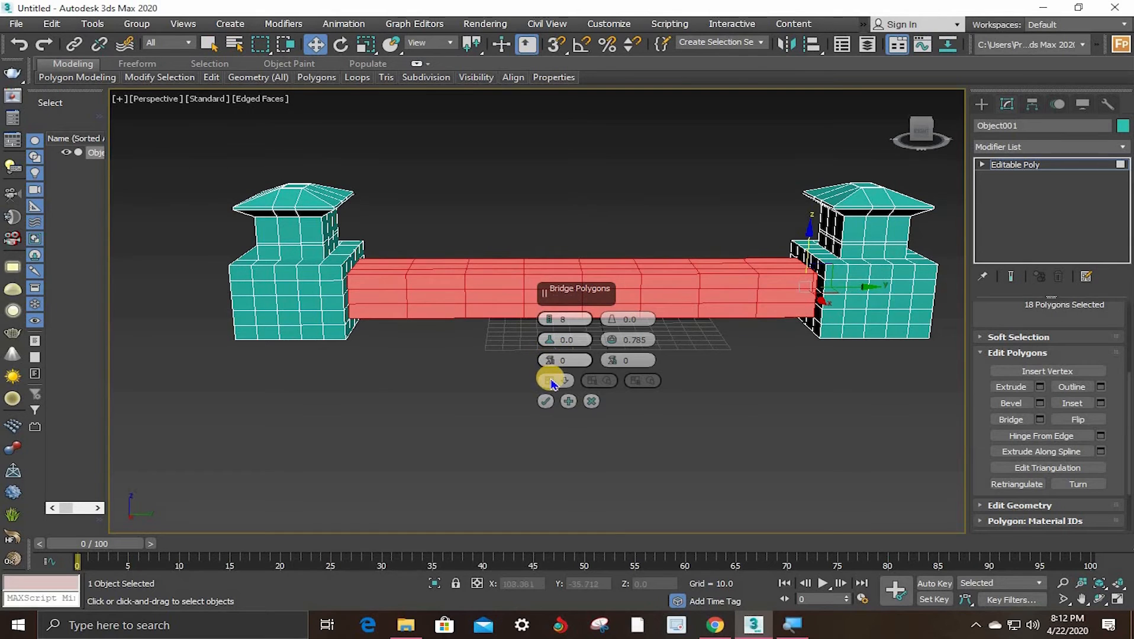
Step: Set the bridge's smoothing to 0.0 and its taper to -1.0, and accept the bridge
drag(612, 326, 615, 318)
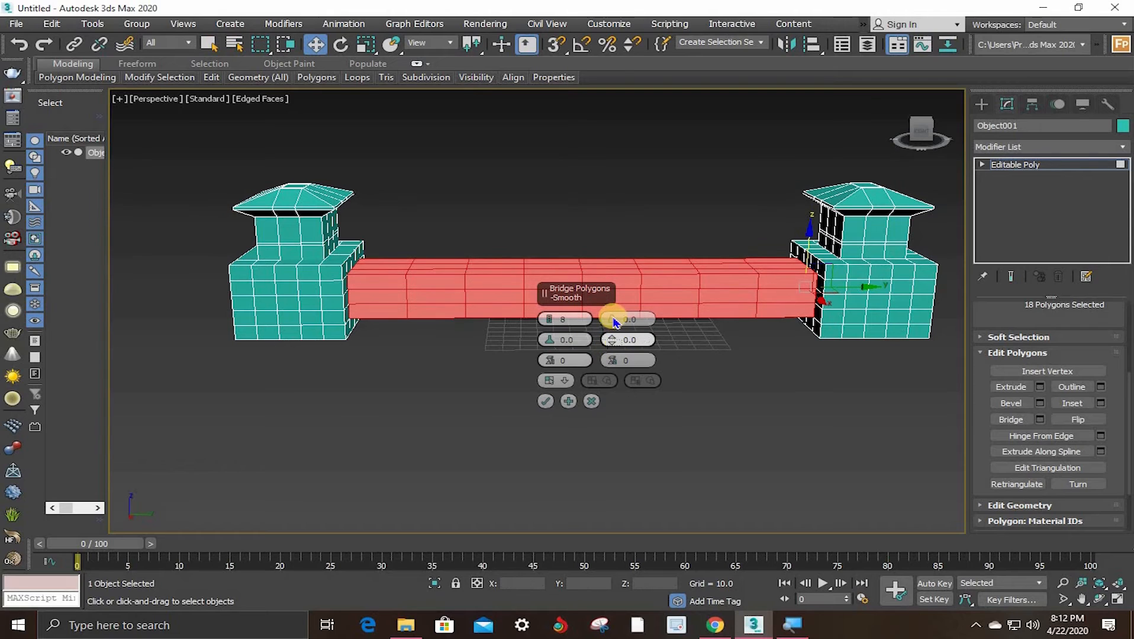
drag(612, 319, 620, 319)
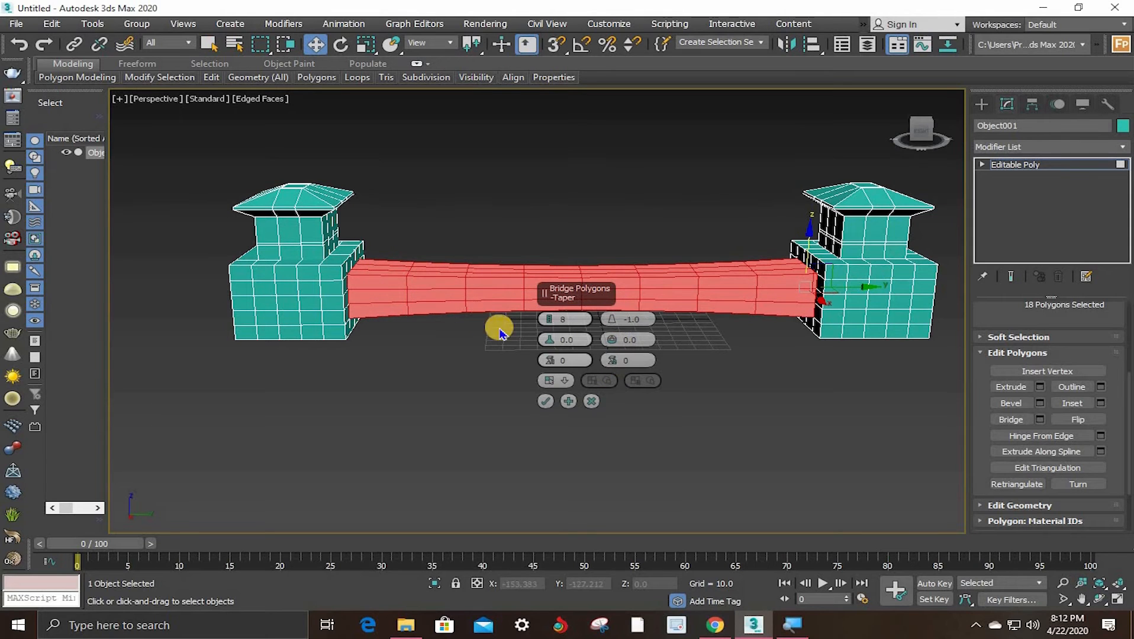
alt+middle_drag(531, 248, 532, 395)
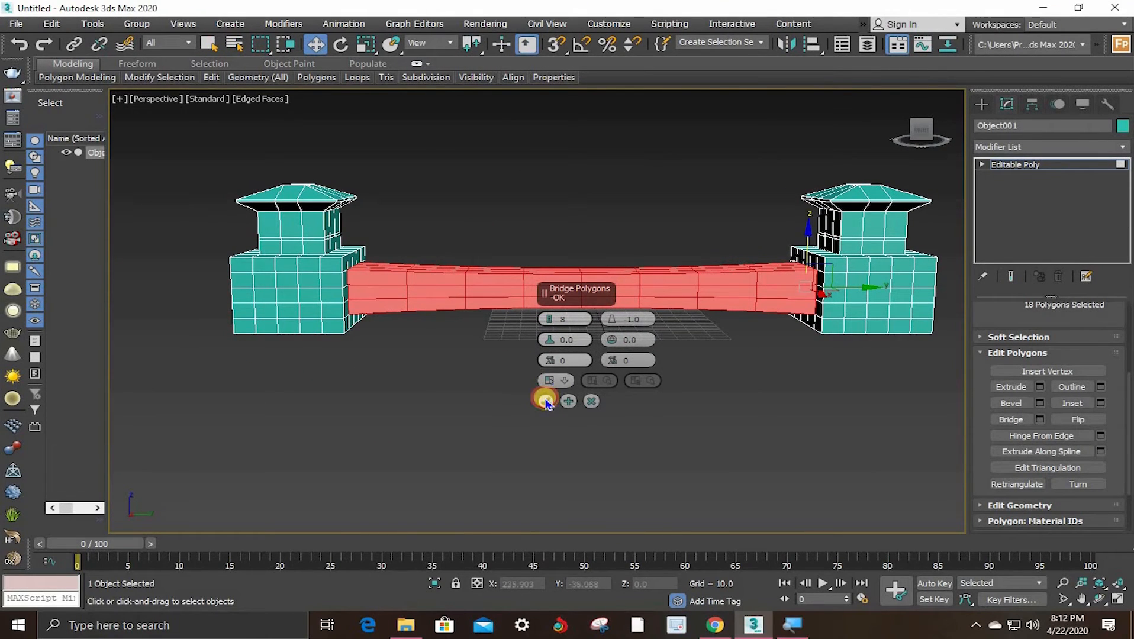
click(545, 401)
Step: Select the central 3 by 3 block of polygons on the front face of the first tower's base, perpendicular to the bridge side
middle_drag(395, 298, 448, 312)
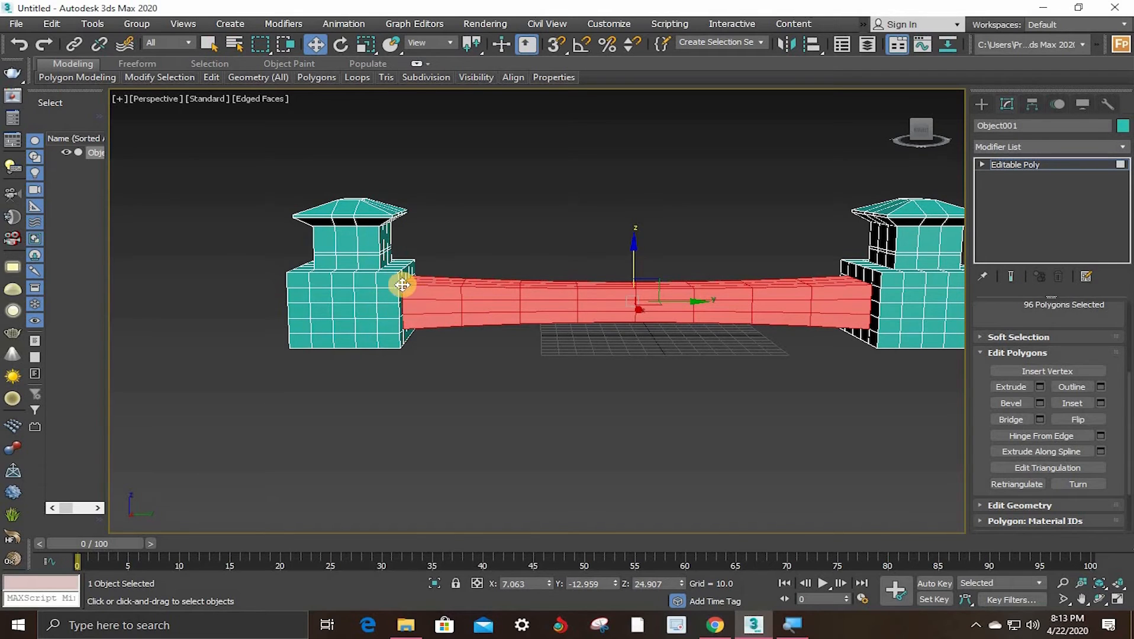
mouse_move(546, 273)
alt+middle_down()
mouse_move(567, 265)
mouse_move(541, 263)
alt+middle_up()
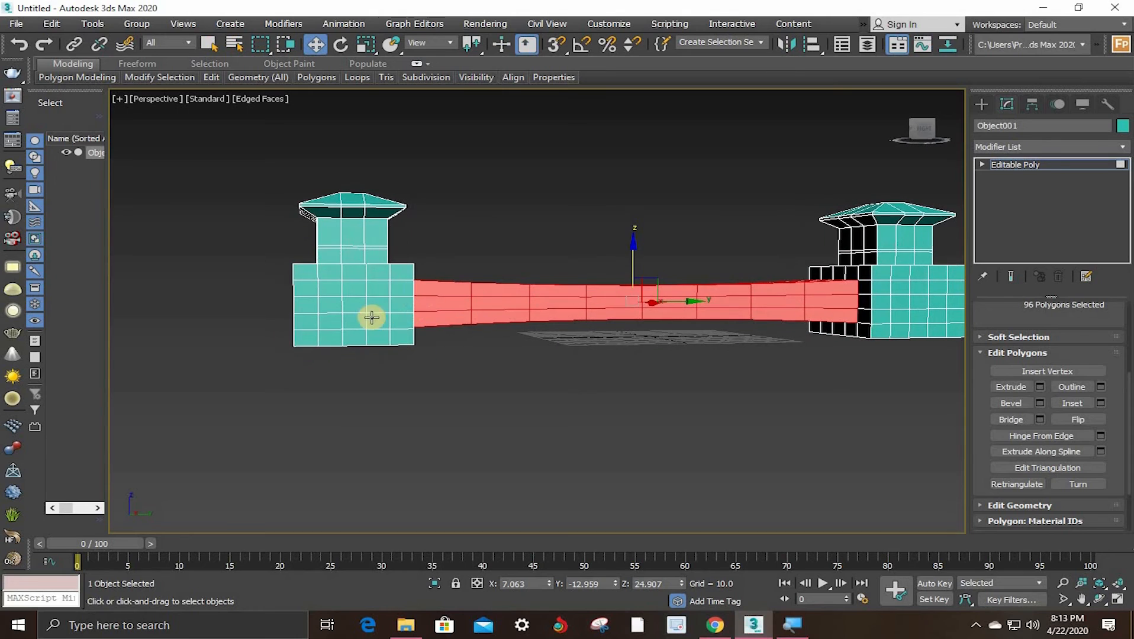
click(458, 233)
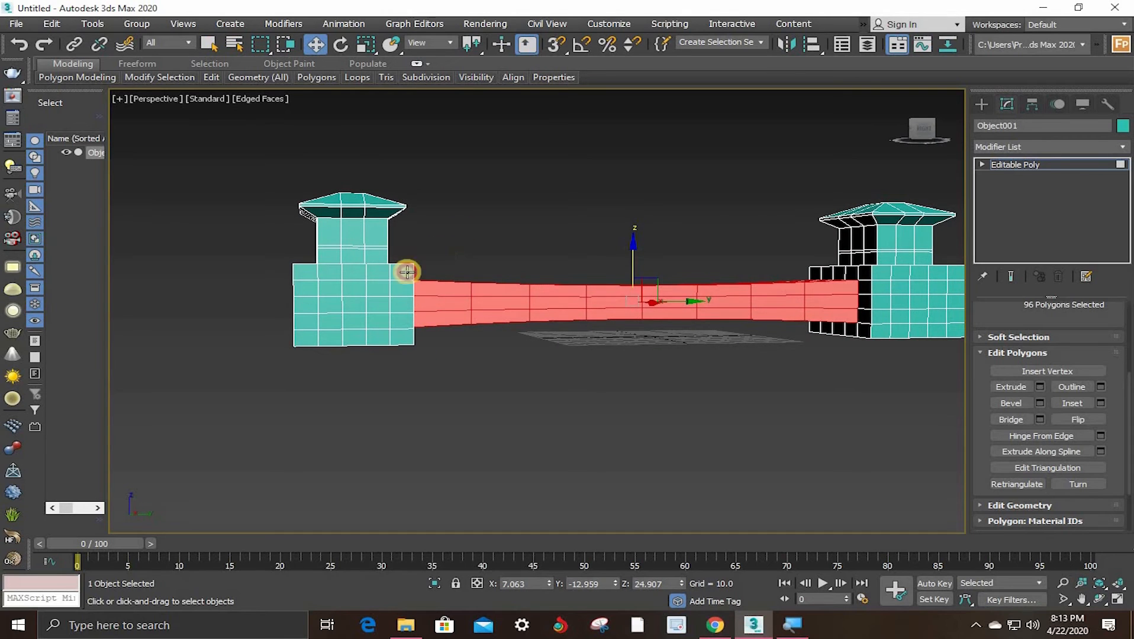
click(332, 289)
ctrl+click(333, 306)
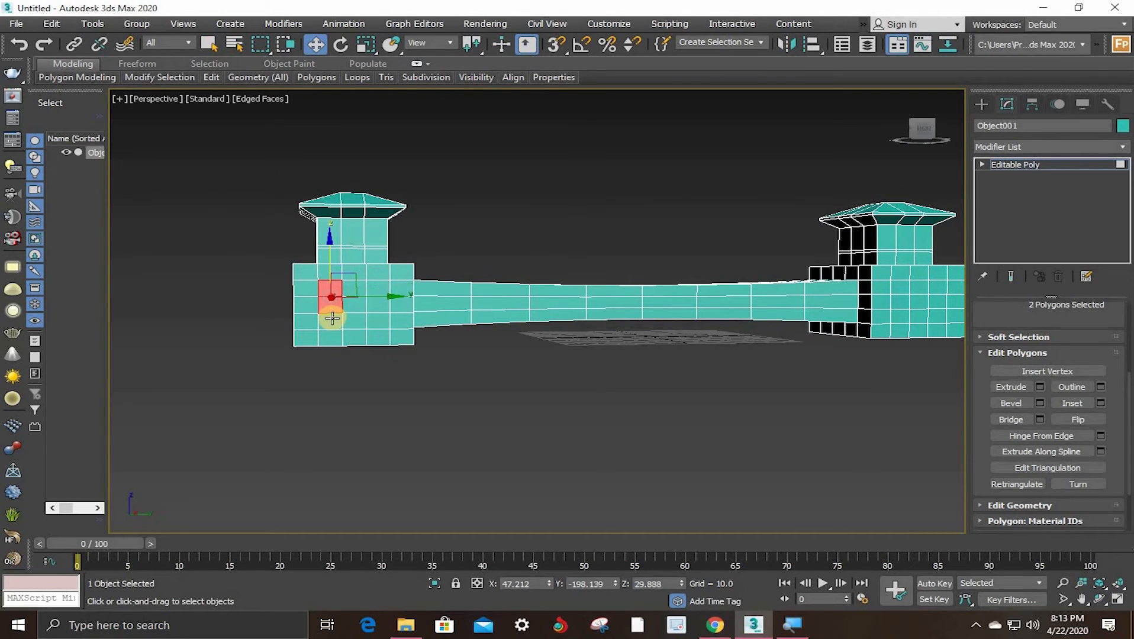
ctrl+click(330, 321)
ctrl+click(353, 321)
ctrl+click(378, 321)
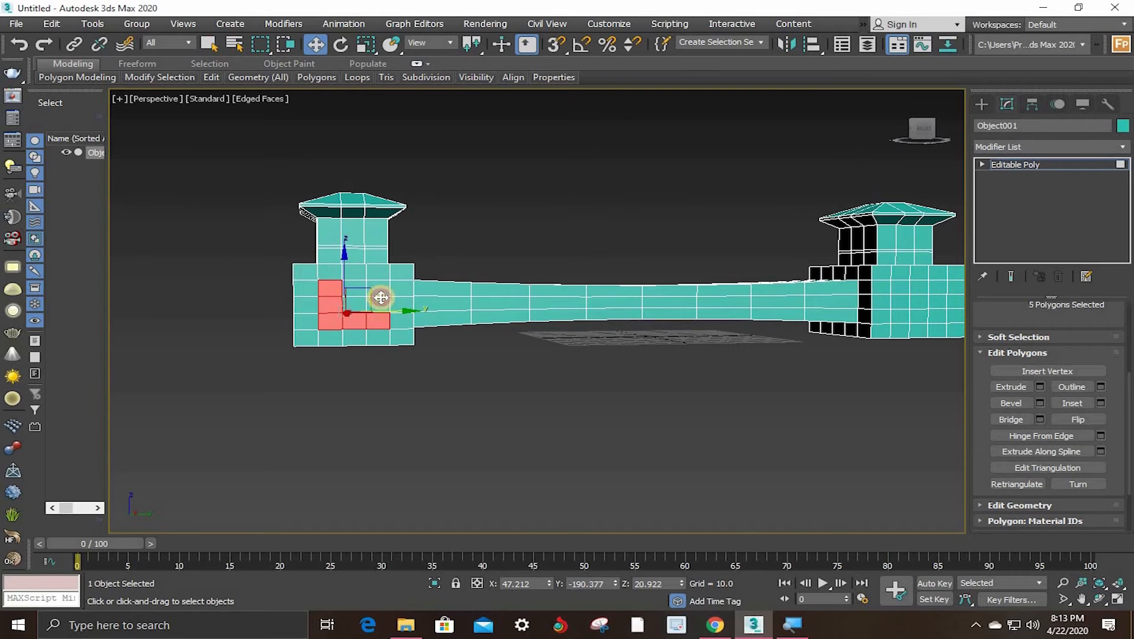
ctrl+click(377, 305)
ctrl+click(355, 290)
ctrl+click(355, 306)
ctrl+click(376, 289)
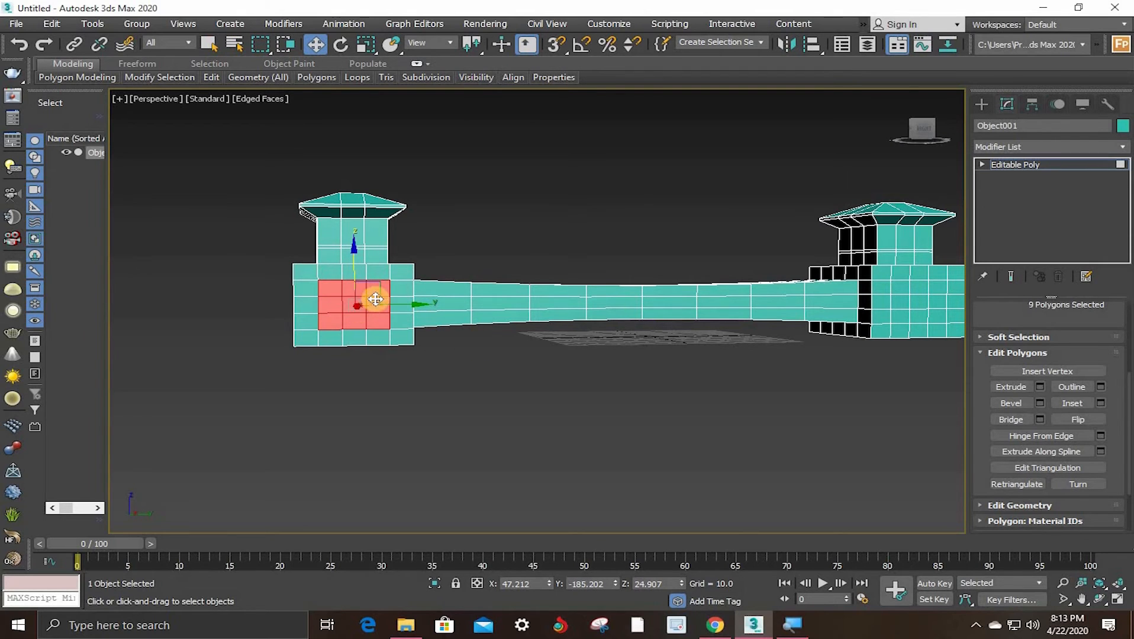
Step: Add the matching central 3 by 3 block on the back face of the same tower base to the selection
mouse_move(384, 302)
alt+middle_down()
mouse_move(465, 314)
mouse_move(641, 308)
mouse_move(398, 310)
alt+middle_up()
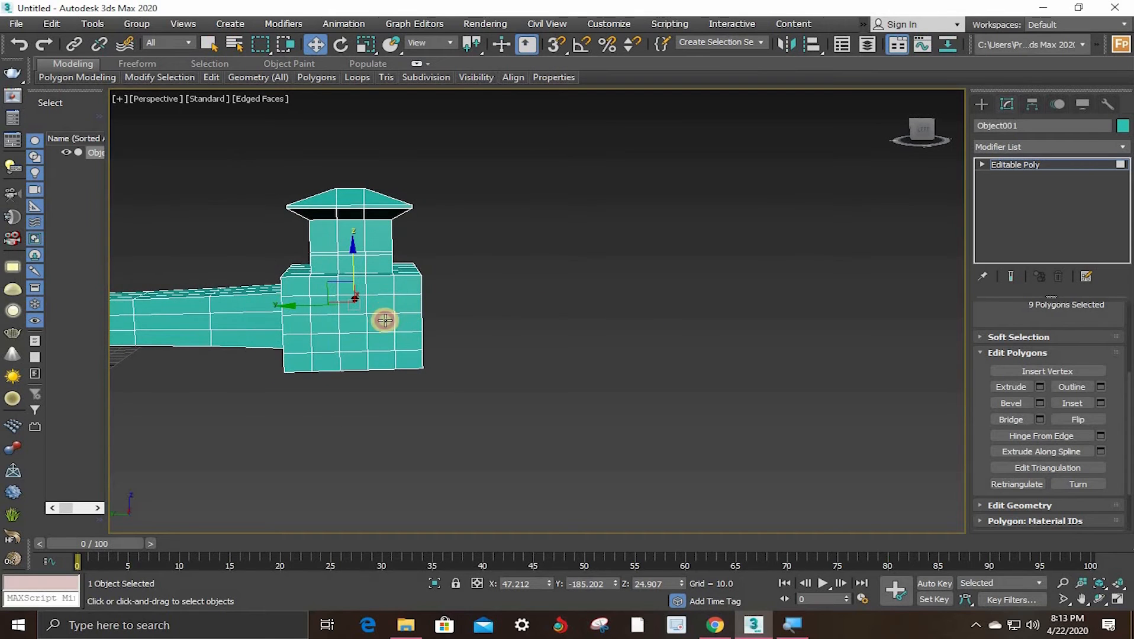
ctrl+click(383, 312)
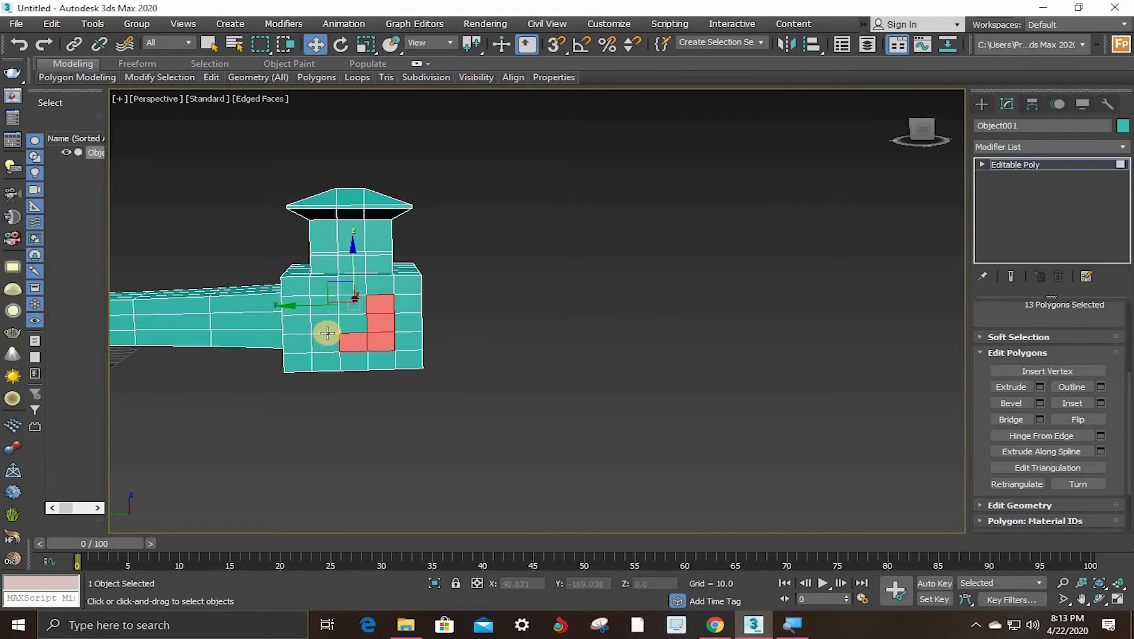
ctrl+click(349, 327)
ctrl+click(321, 316)
ctrl+click(316, 309)
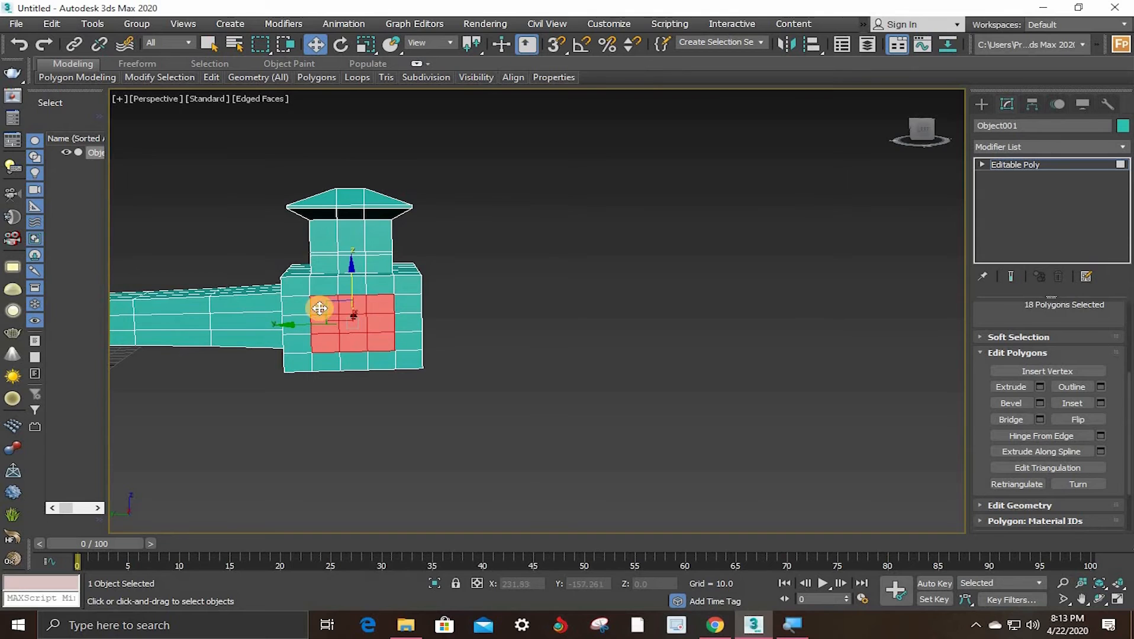
ctrl+click(353, 304)
Step: Bridge the two selected blocks through the tower base with taper reset to 0.0, and accept the bridge
scroll(620, 298, down, 4)
alt+middle_drag(620, 298, 396, 296)
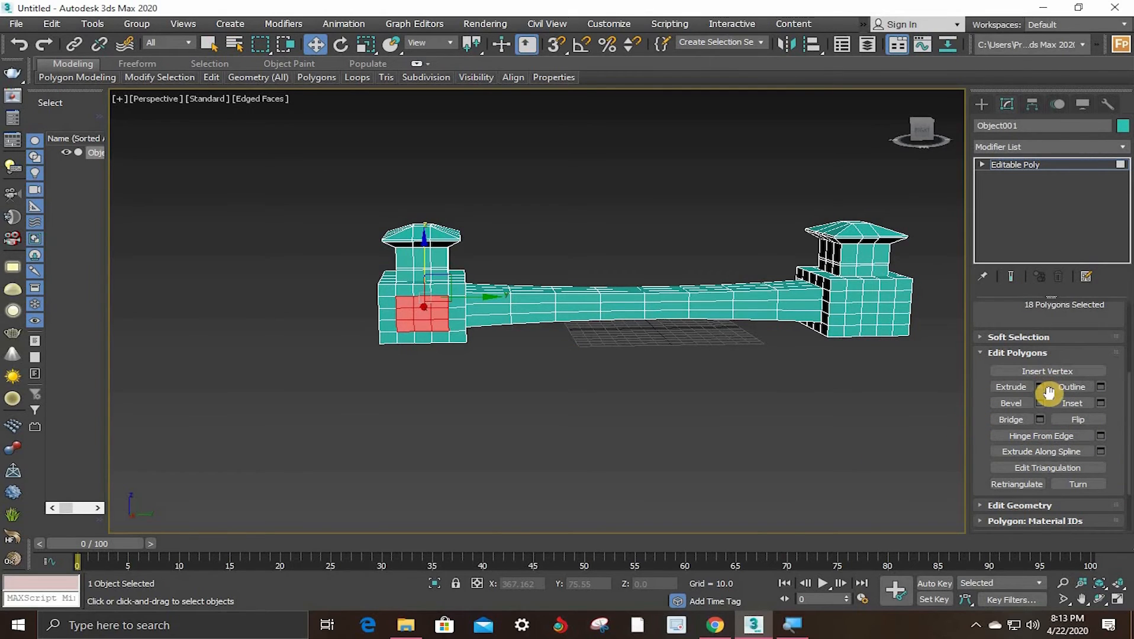
click(1040, 420)
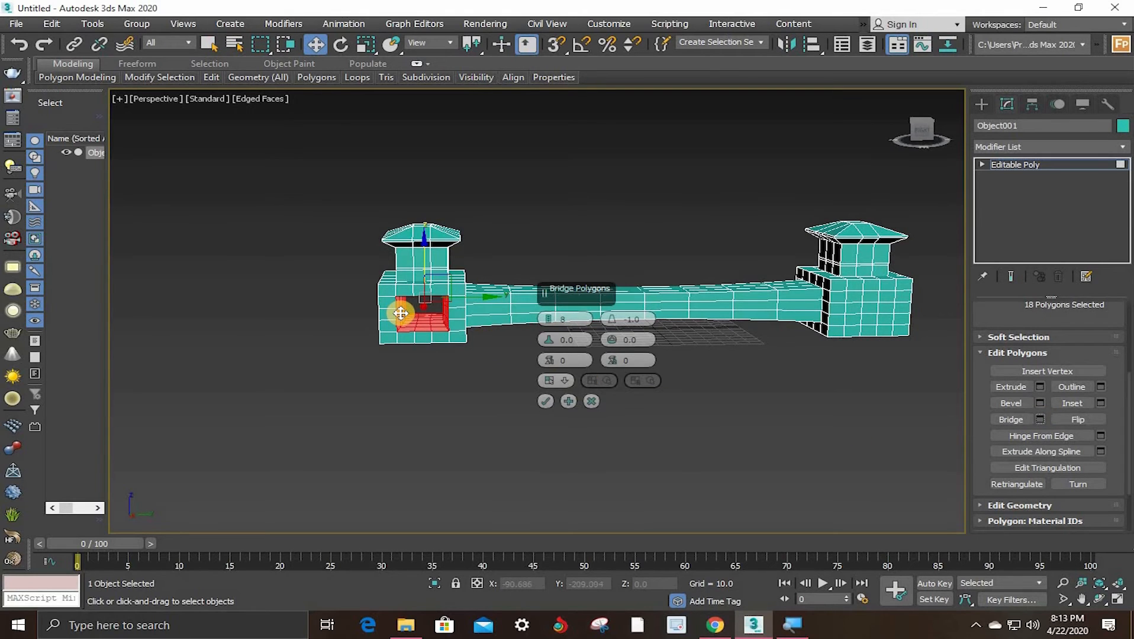
scroll(401, 313, up, 5)
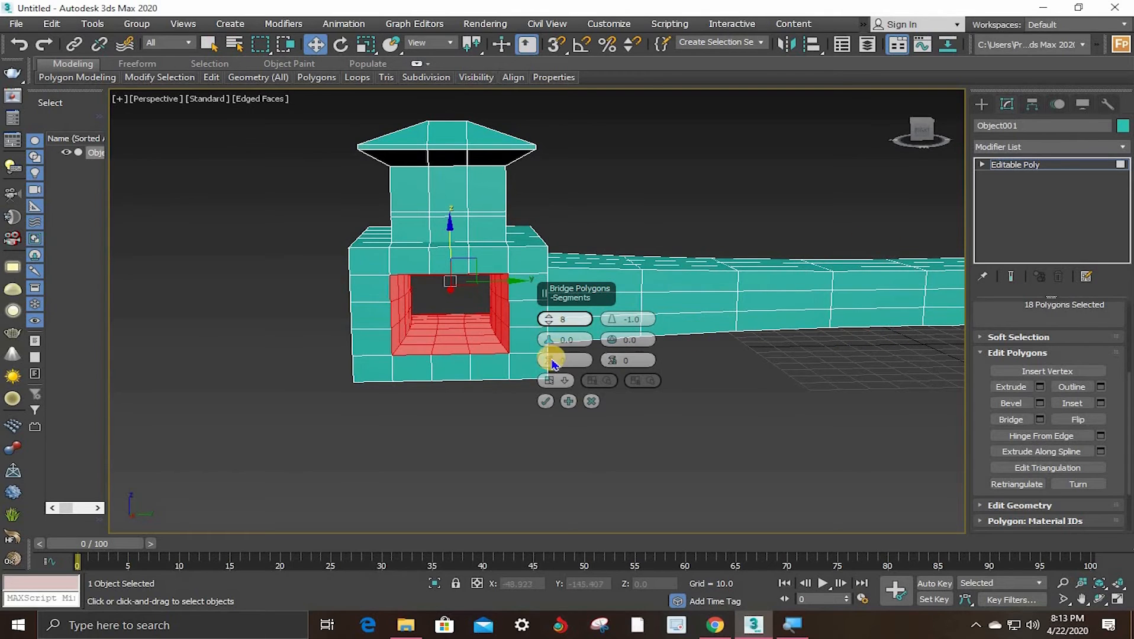
right_click(612, 324)
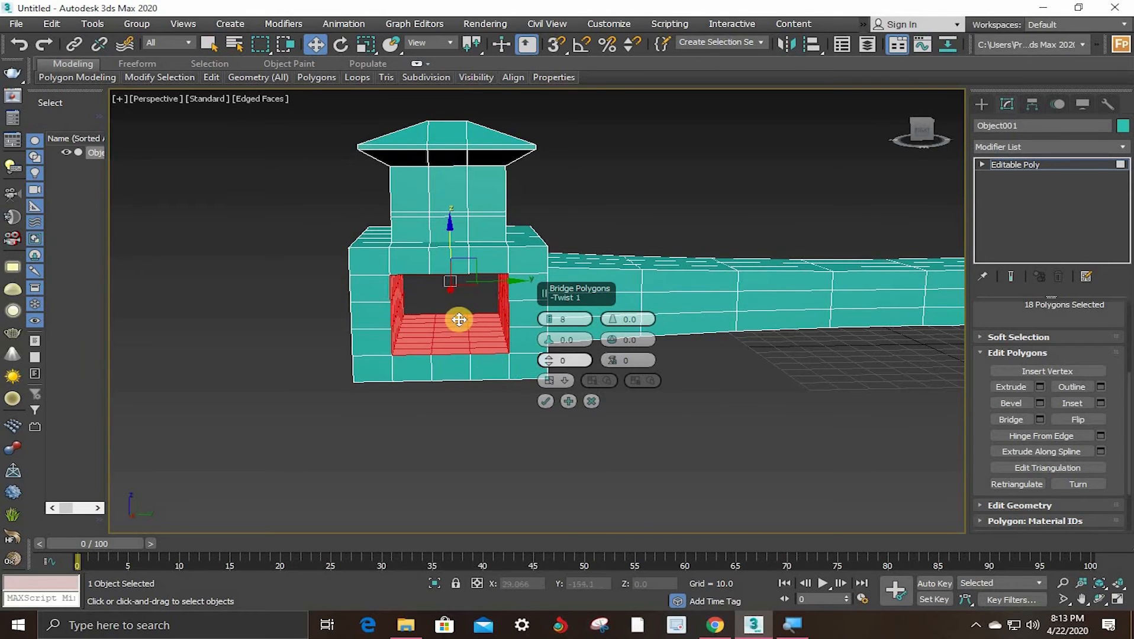
alt+middle_drag(457, 319, 476, 296)
scroll(444, 295, down, 3)
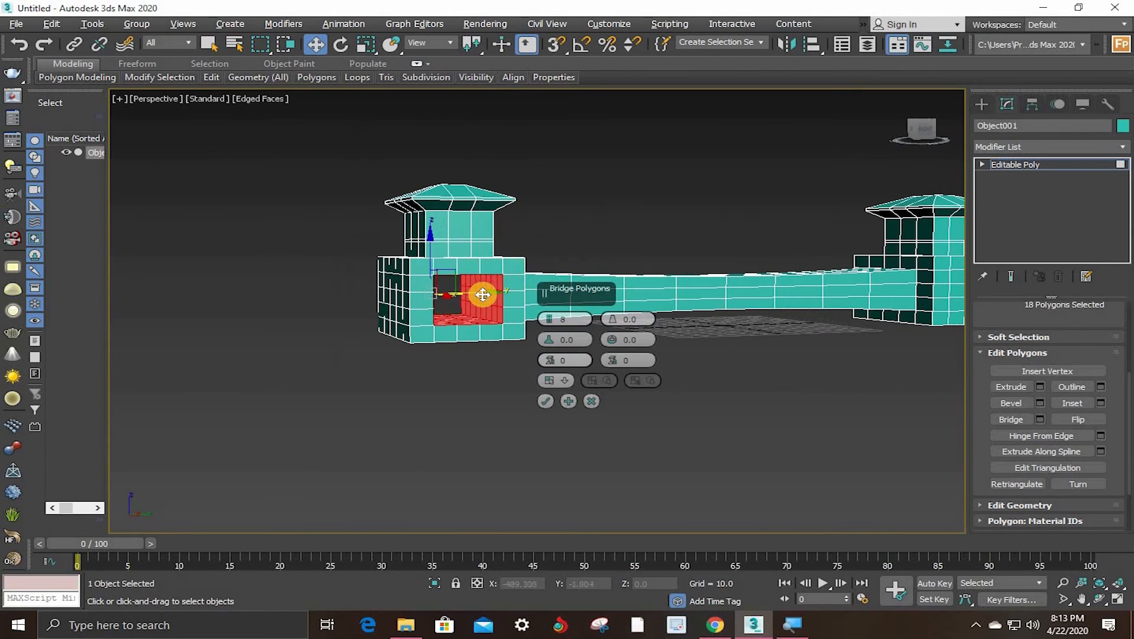
alt+middle_drag(419, 305, 541, 405)
click(543, 402)
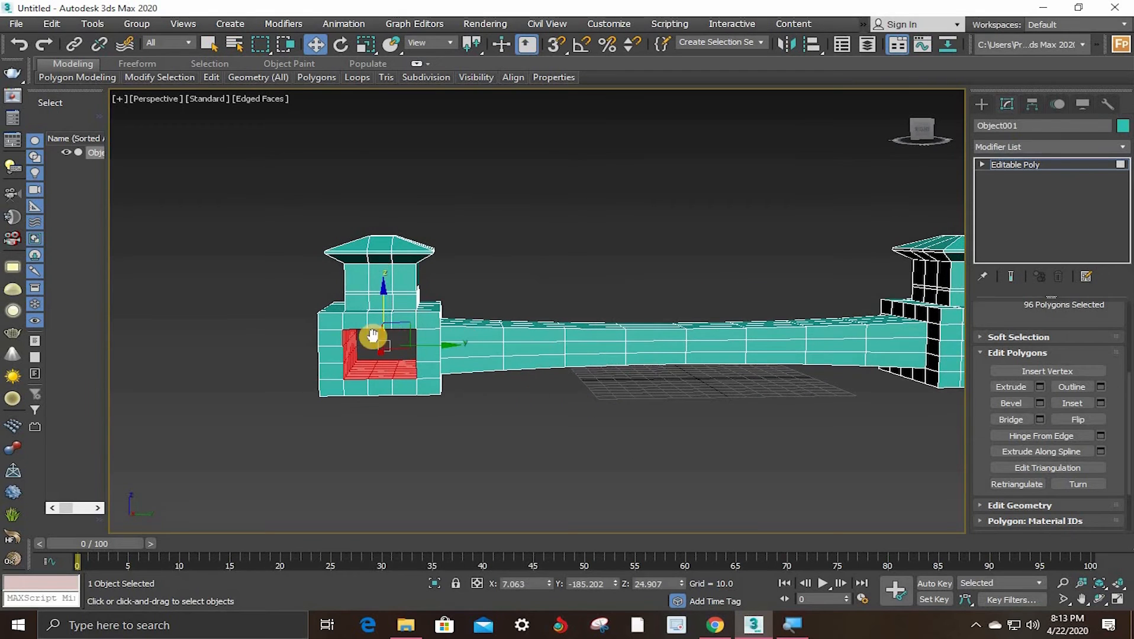
Step: Select the central 3 by 3 block of polygons on the front face of the second tower's base
alt+middle_drag(372, 336, 694, 327)
click(695, 328)
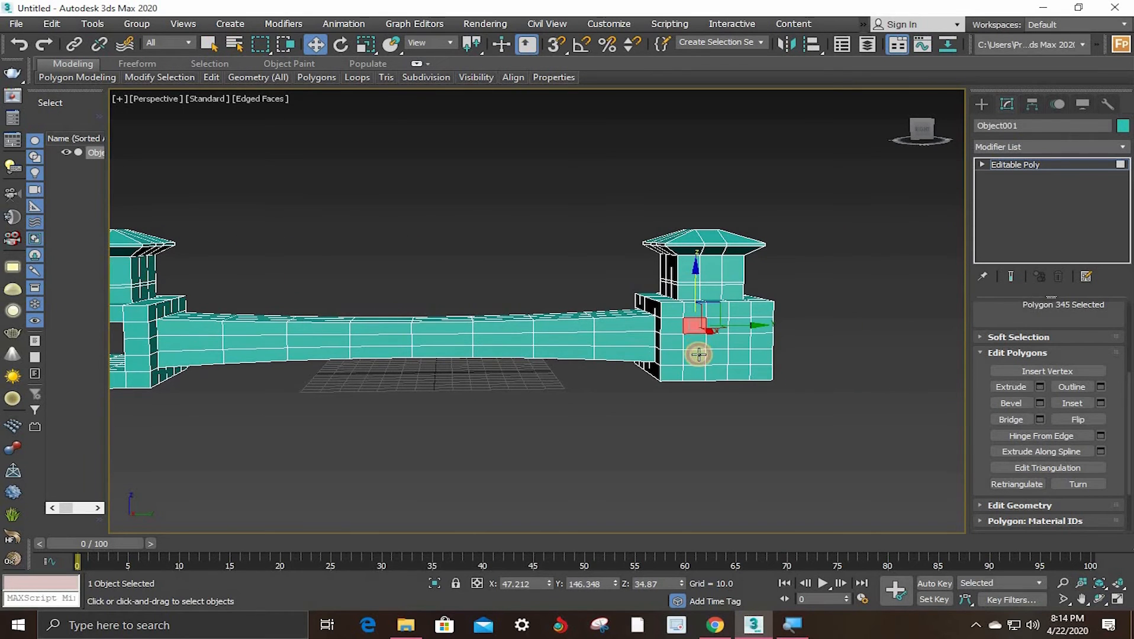
ctrl+click(699, 346)
ctrl+click(698, 355)
ctrl+click(714, 357)
ctrl+click(734, 358)
ctrl+click(738, 342)
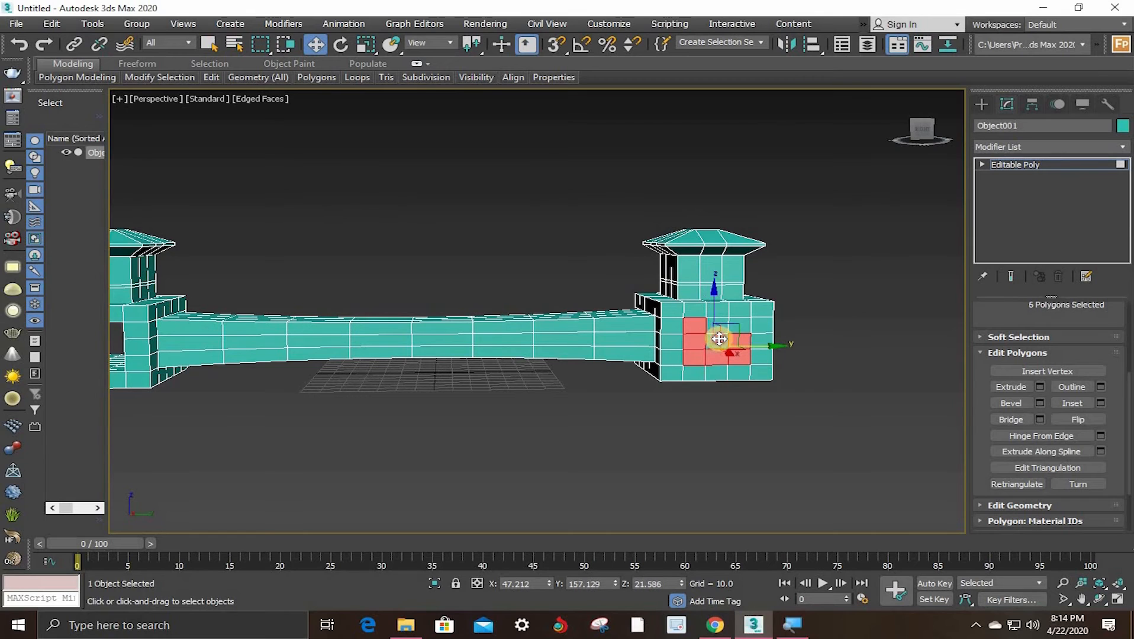
ctrl+click(716, 338)
ctrl+click(733, 327)
ctrl+click(713, 326)
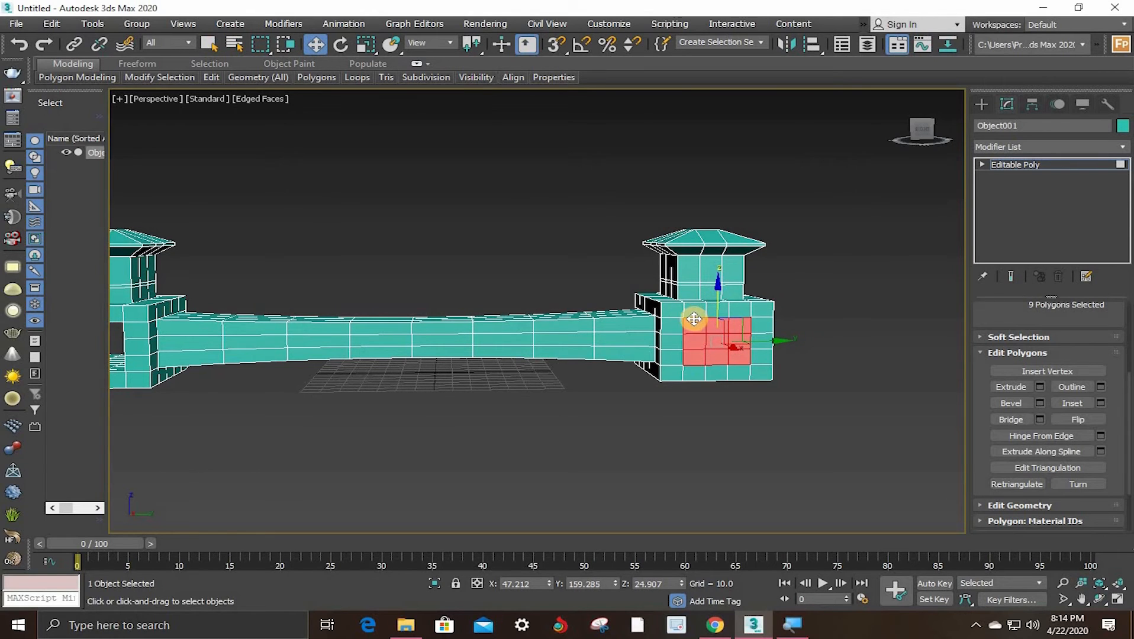
Step: Add the matching 3 by 3 block on the back of the second tower's base and bridge both blocks through it
alt+middle_drag(668, 326, 792, 341)
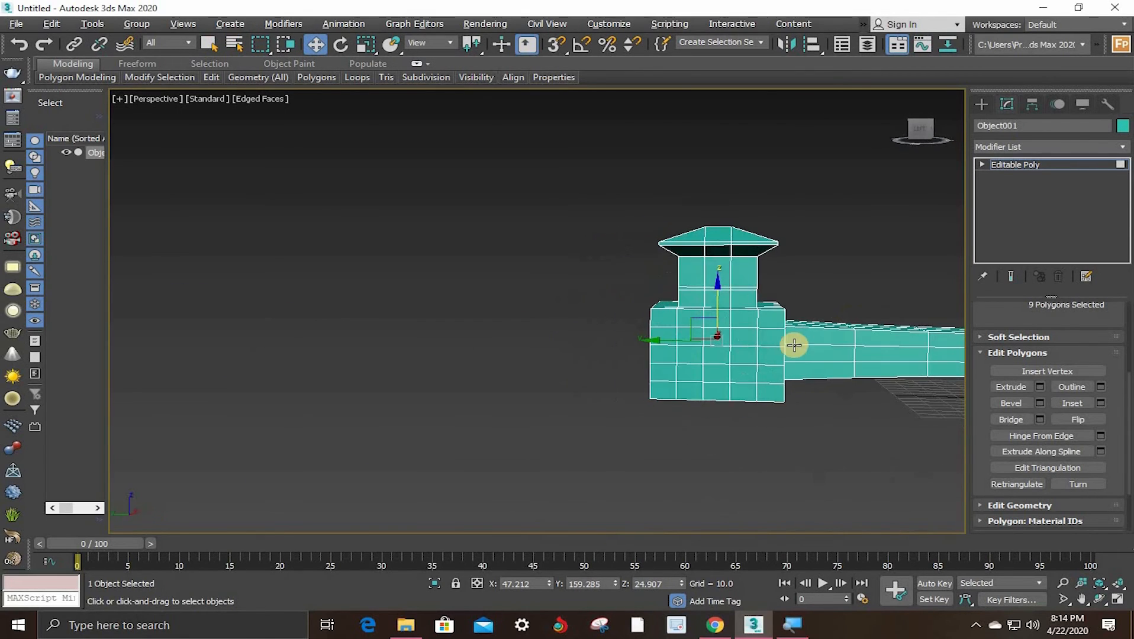
ctrl+click(744, 340)
ctrl+click(744, 356)
ctrl+click(740, 374)
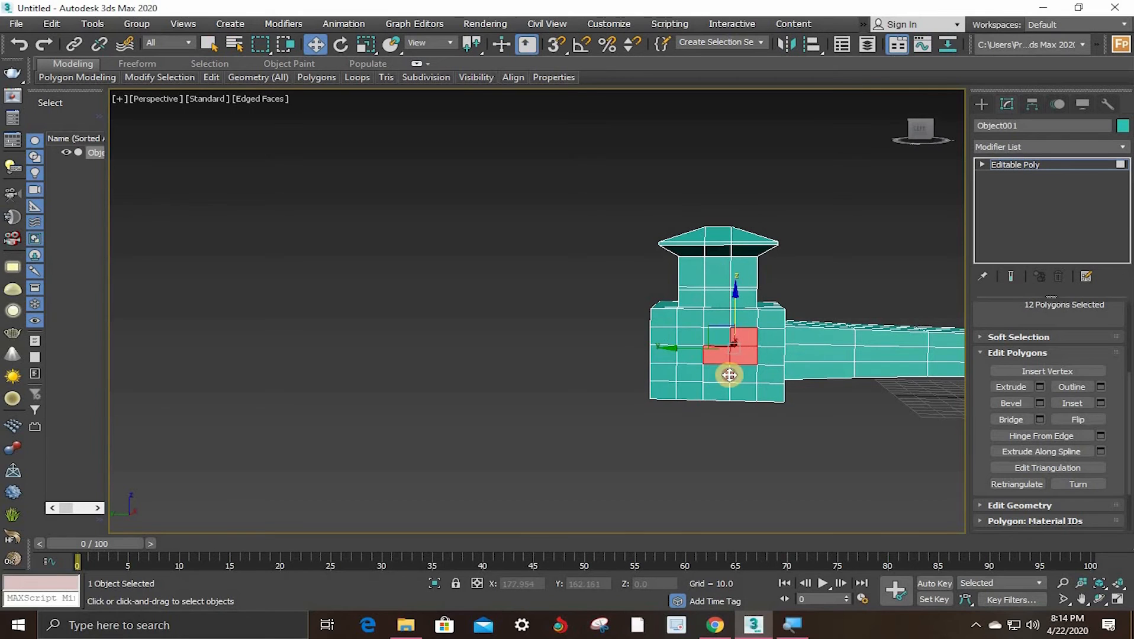
ctrl+click(713, 374)
ctrl+click(710, 358)
ctrl+click(691, 354)
ctrl+click(688, 337)
ctrl+click(689, 373)
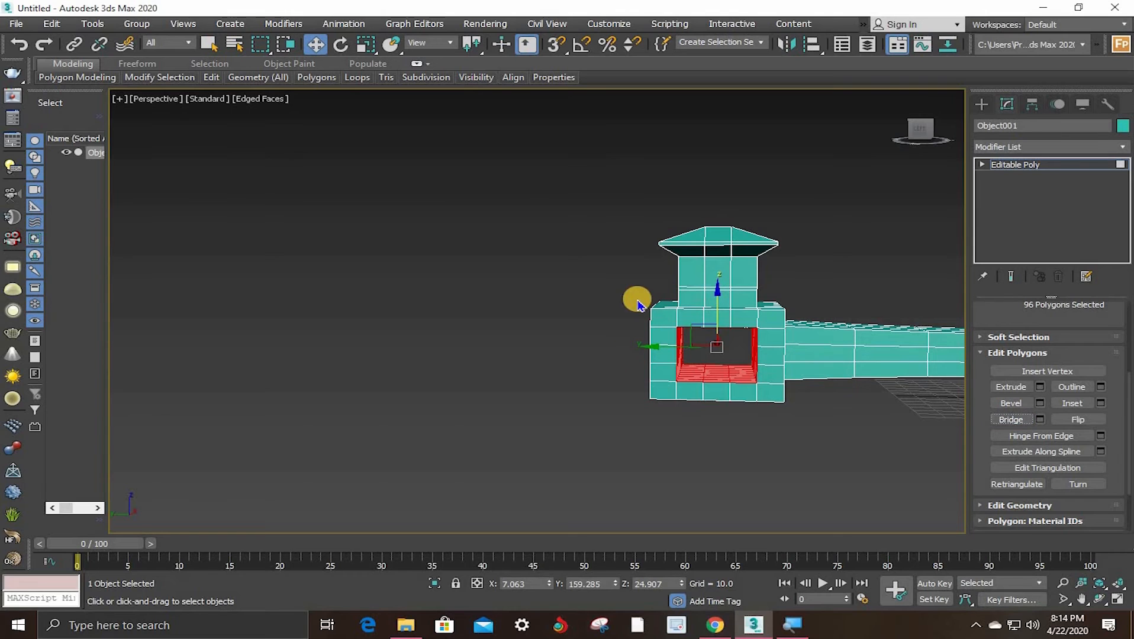
Step: Clear the polygon selection and examine the openings through both tower bases and the connecting bridge from several sides
scroll(561, 312, down, 3)
alt+middle_drag(765, 329, 837, 290)
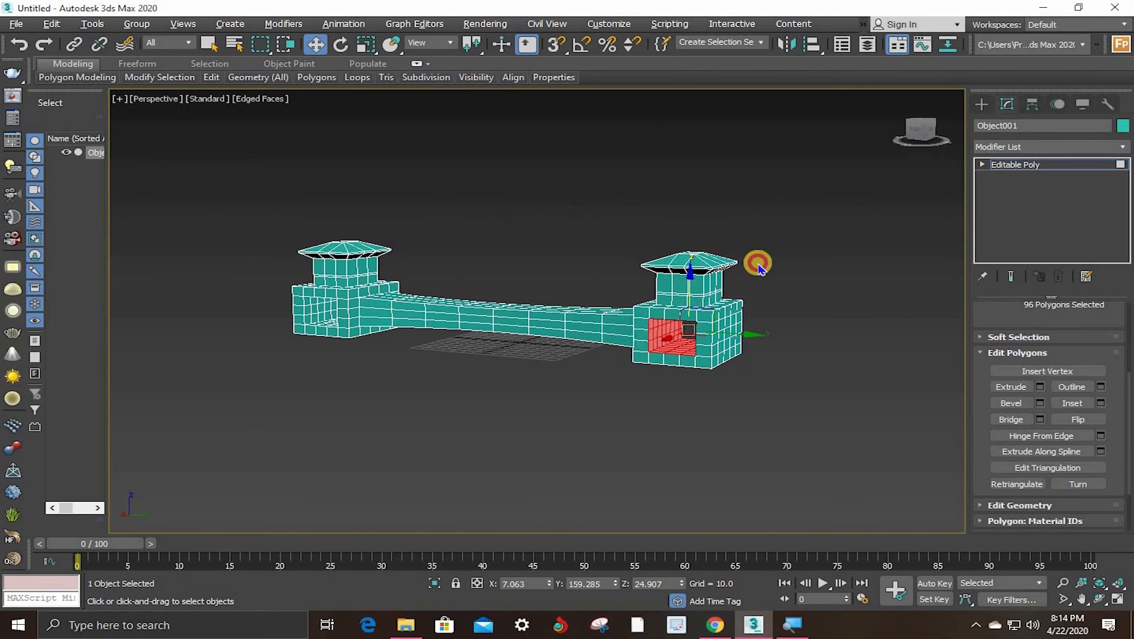
click(756, 263)
alt+middle_drag(525, 333, 314, 321)
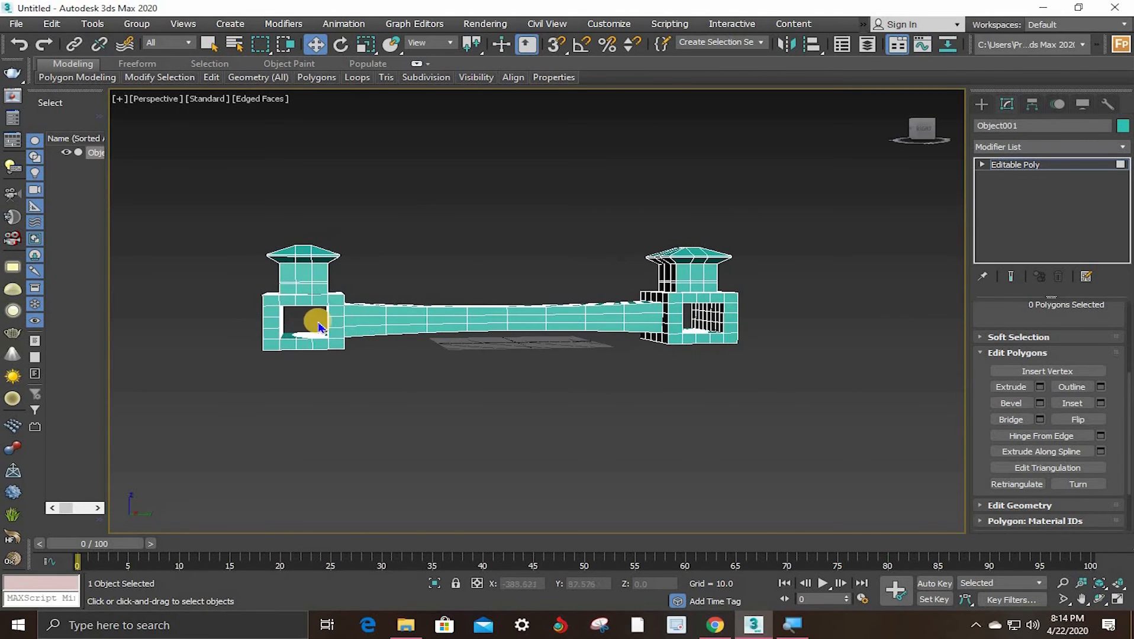
scroll(314, 321, up, 3)
alt+middle_drag(369, 278, 329, 334)
scroll(436, 276, up, 2)
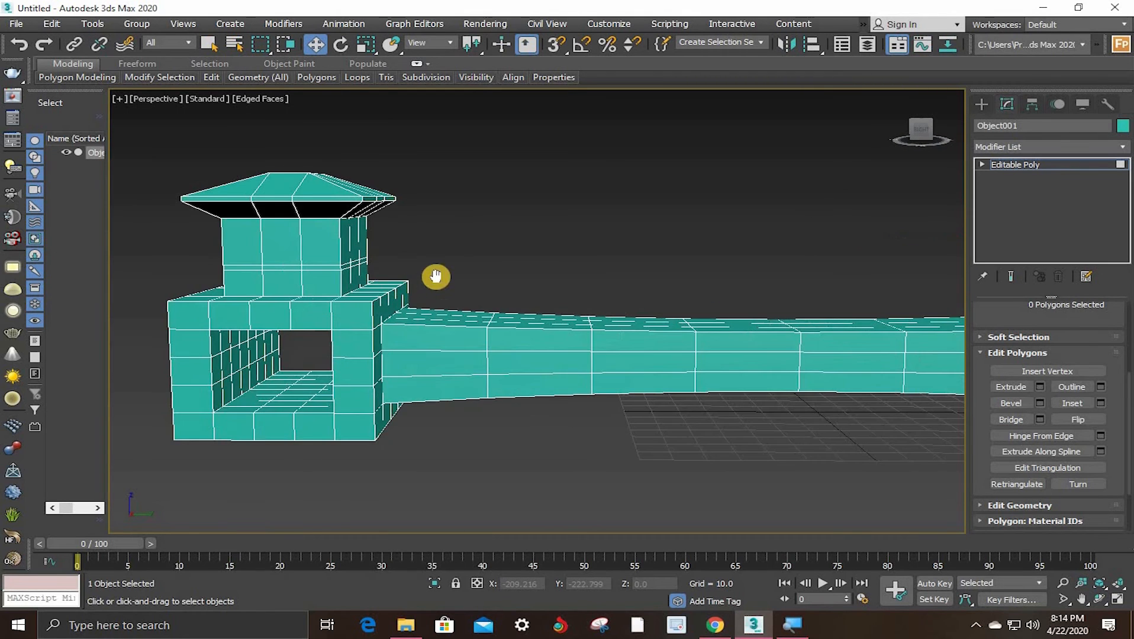
scroll(483, 333, up, 2)
alt+middle_drag(483, 334, 491, 415)
scroll(499, 323, down, 2)
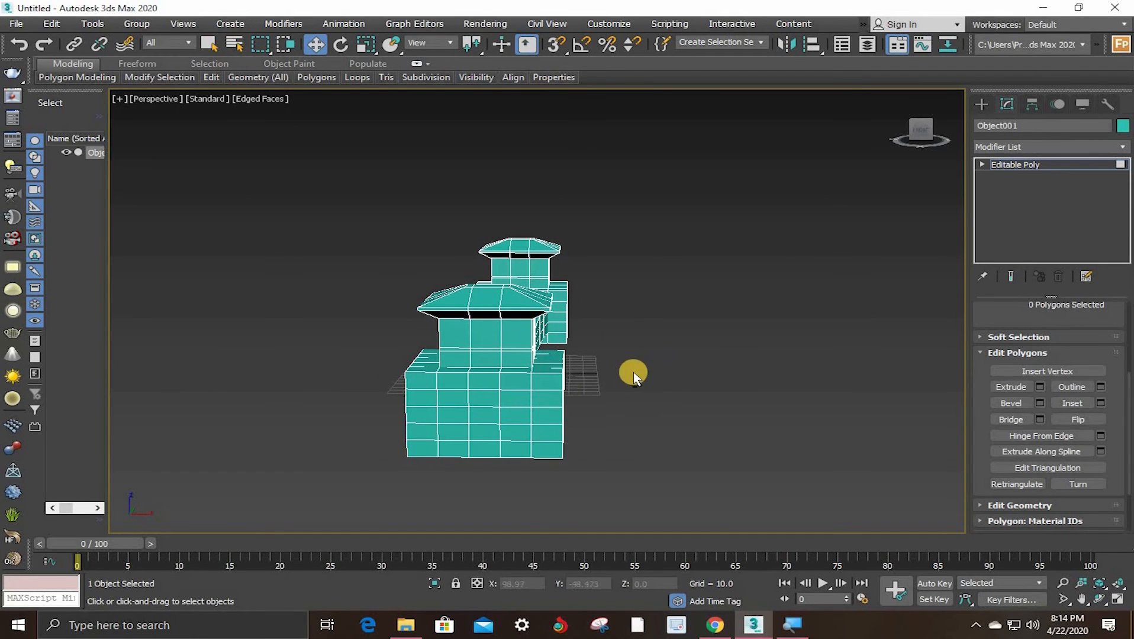
alt+middle_drag(633, 372, 380, 364)
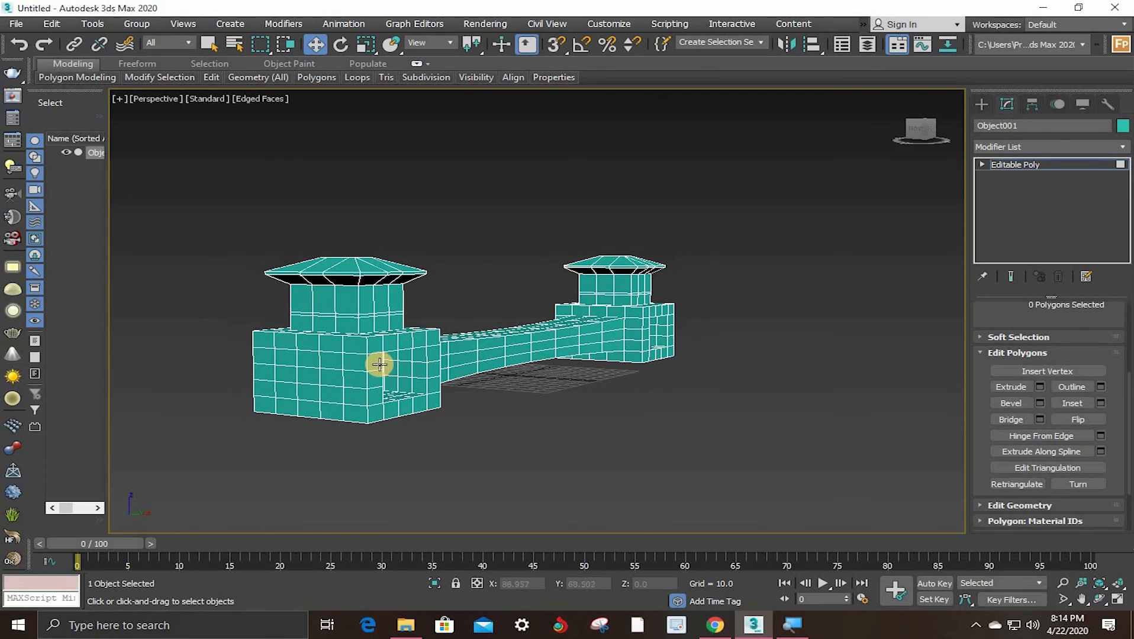
scroll(368, 365, up, 3)
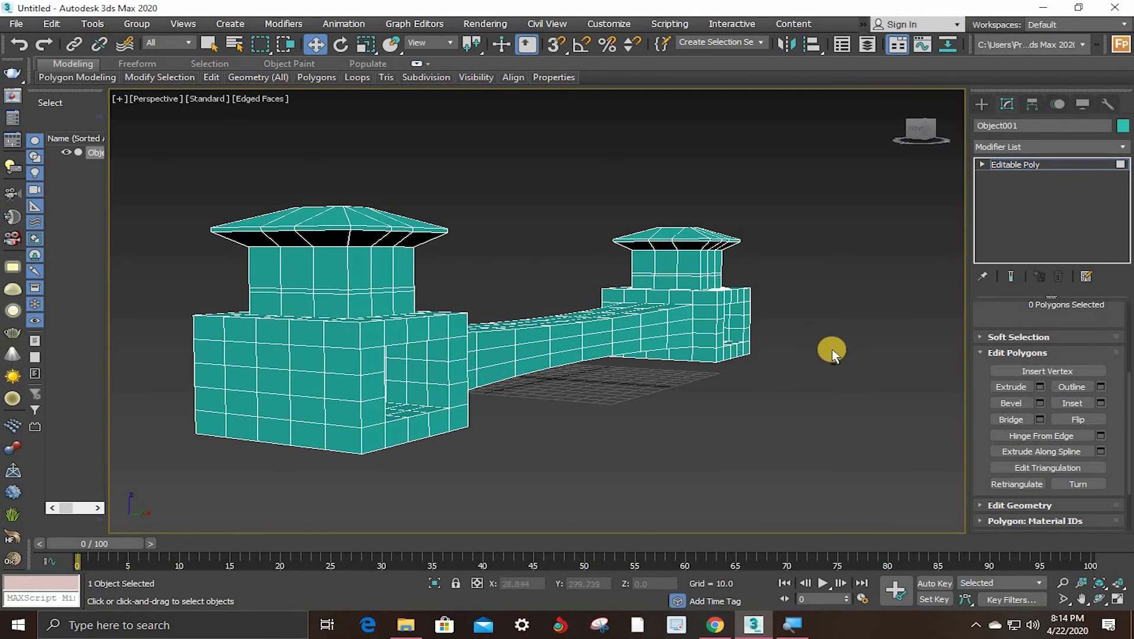
Step: Try loop-selecting the top row of polygons around the first tower's base, starting from the middle polygon above the opening, and clear the selection
alt+middle_drag(832, 349, 436, 347)
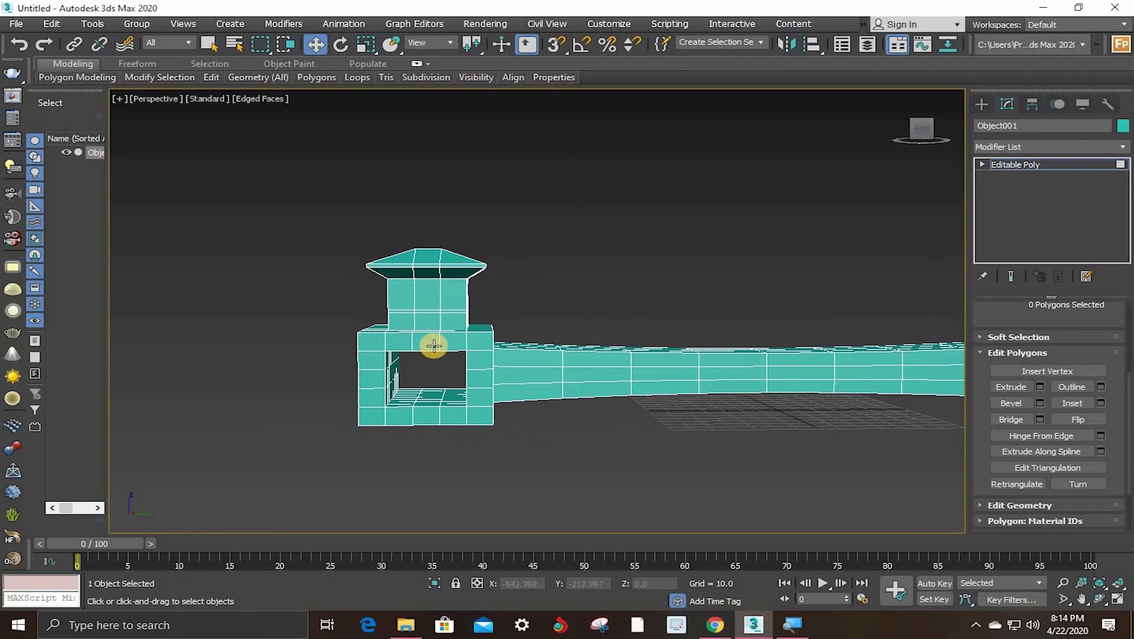
scroll(435, 347, up, 3)
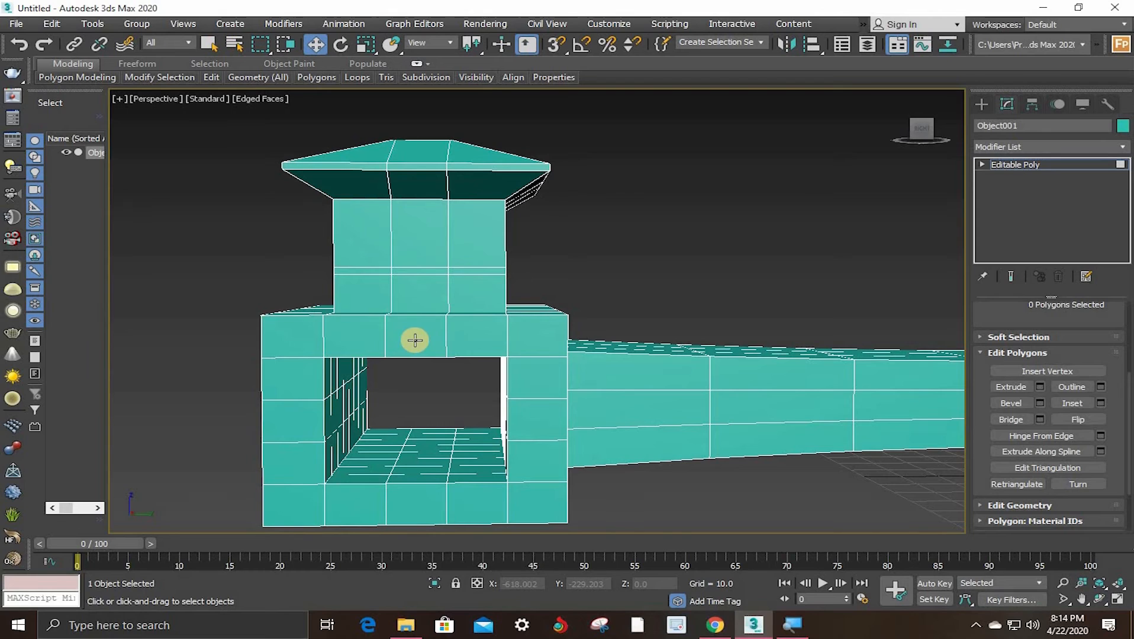
click(415, 339)
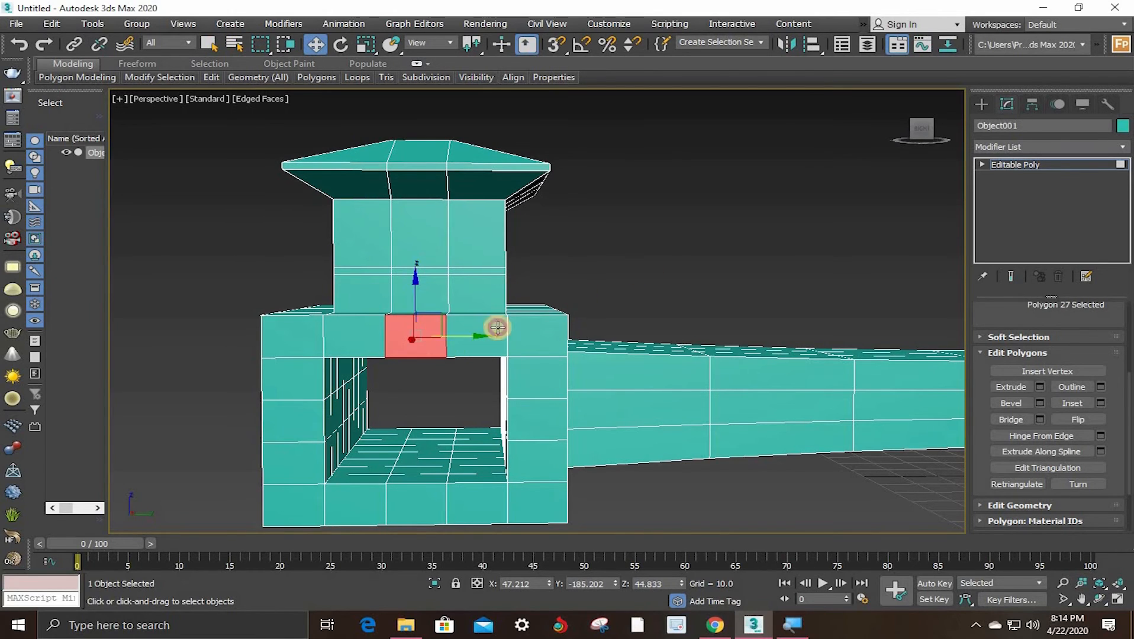
alt+click(424, 341)
key(ctrl+z)
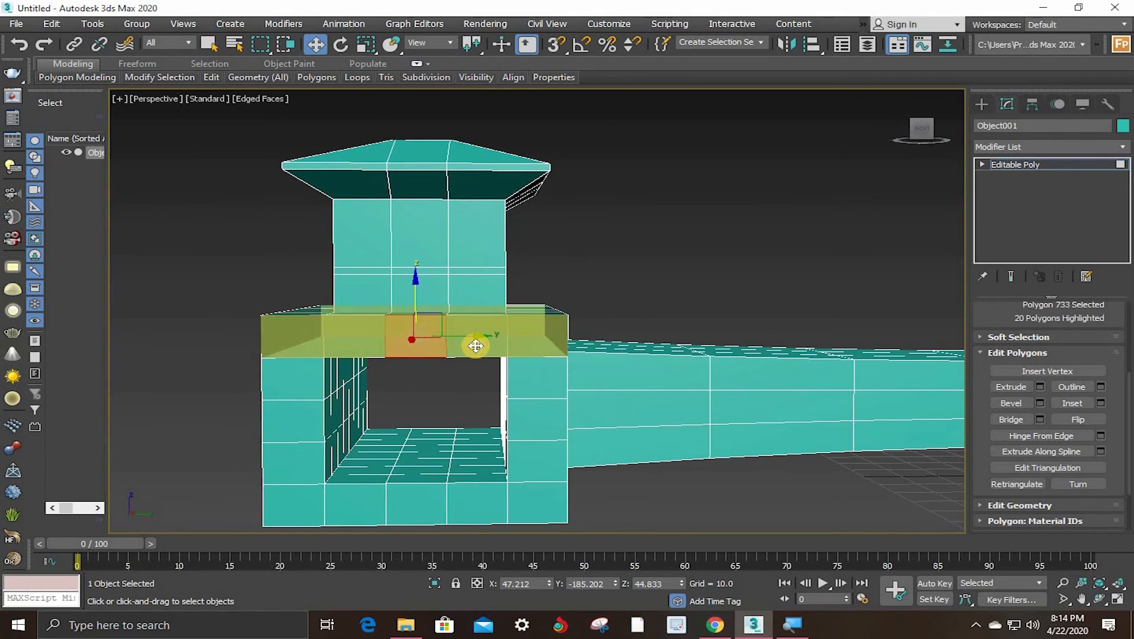
shift+click(475, 345)
alt+middle_drag(311, 332, 463, 323)
click(463, 331)
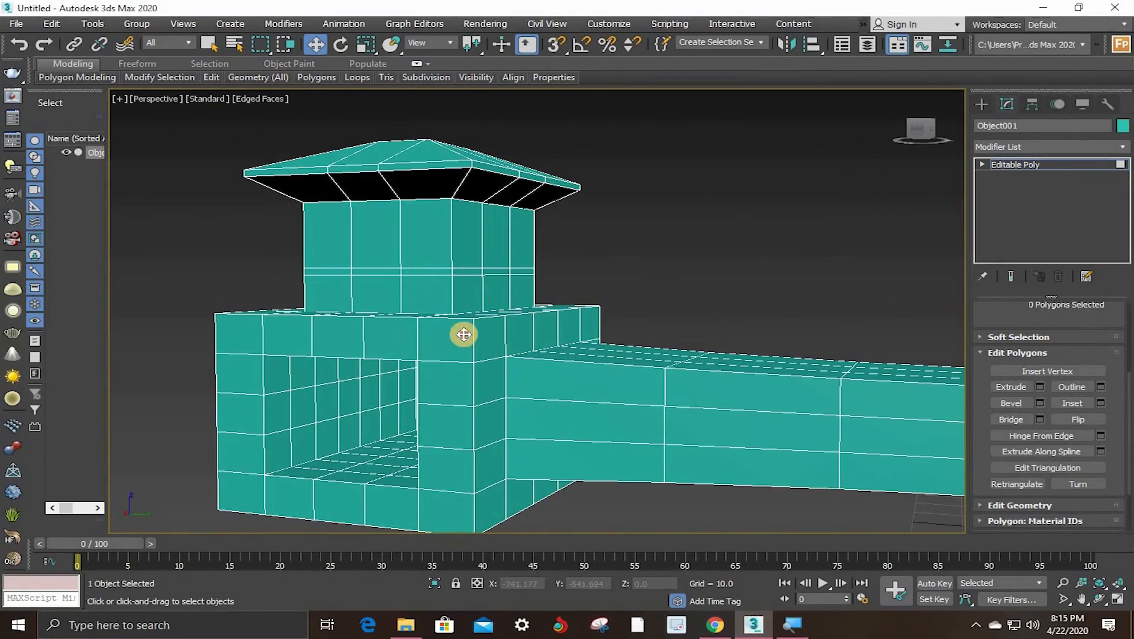
Step: Select the full polygon loop around the top row of the first tower's base, using the middle polygon and its neighbour
alt+middle_drag(590, 330, 701, 370)
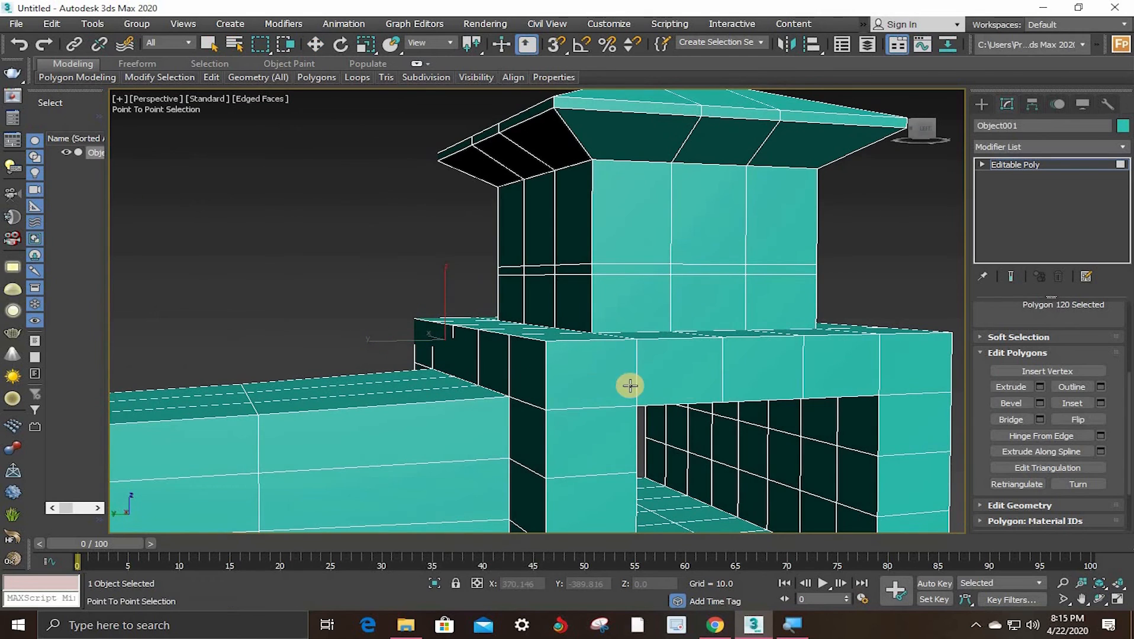
alt+middle_drag(627, 384, 422, 324)
alt+click(422, 324)
click(310, 345)
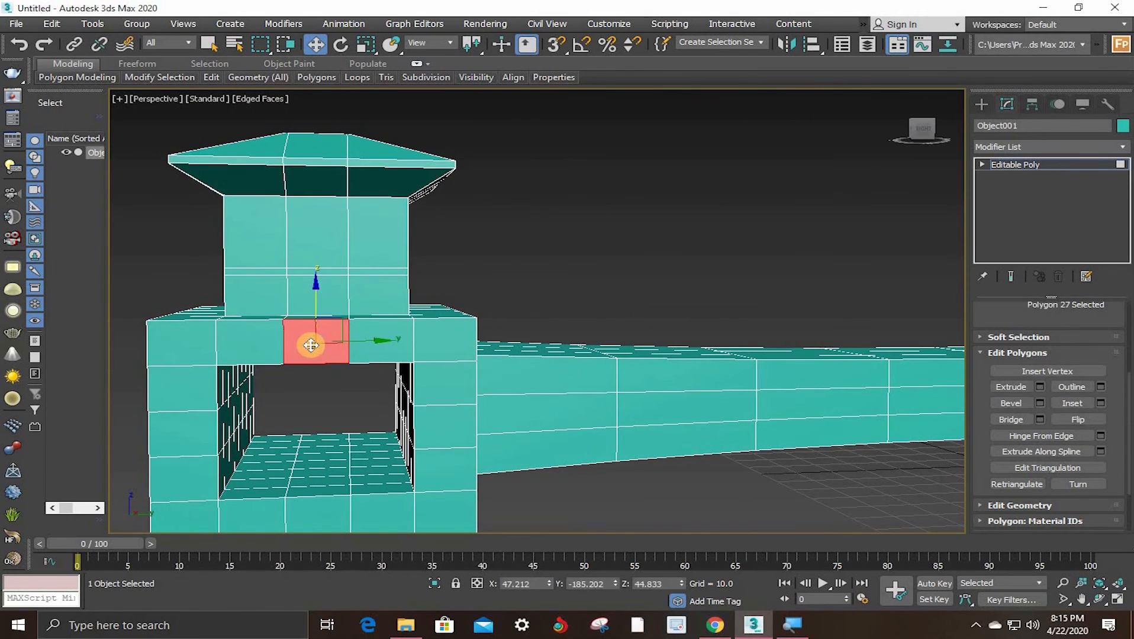
shift+click(392, 350)
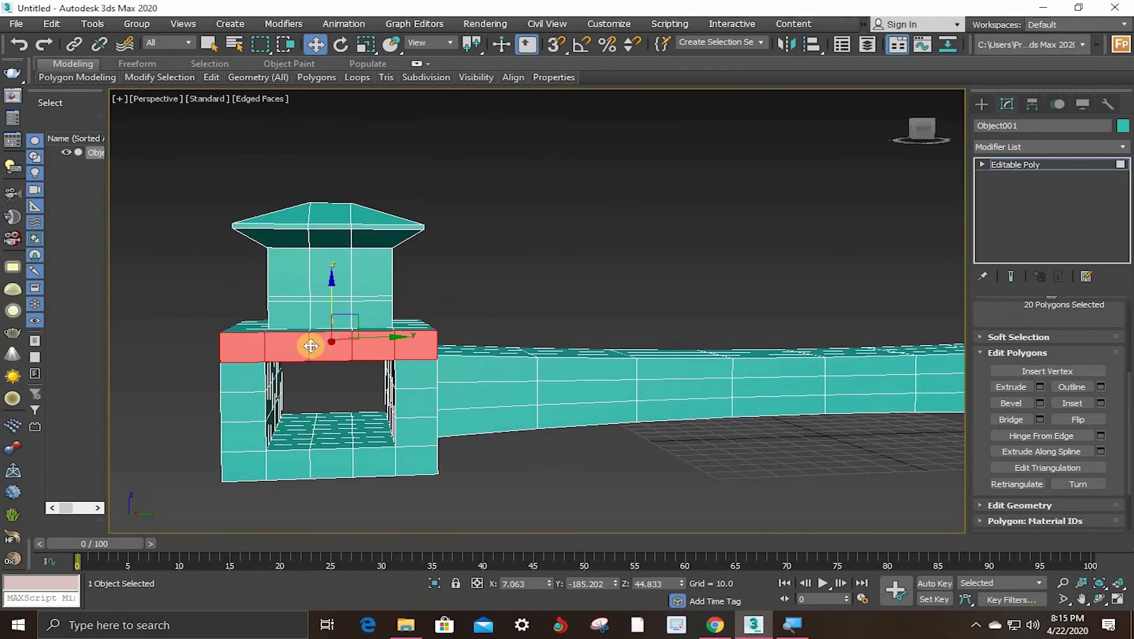
Step: Set up a 17.031 extrusion of the selected polygon loop on the first tower and compare the Group and Local Normal types
scroll(359, 352, down, 2)
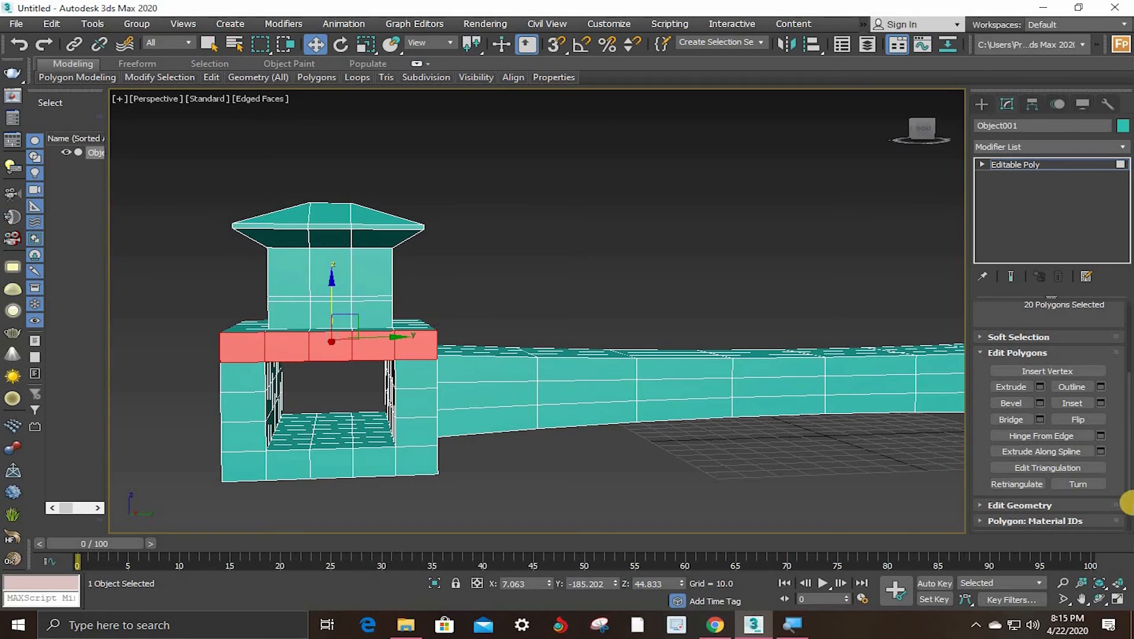
click(1040, 388)
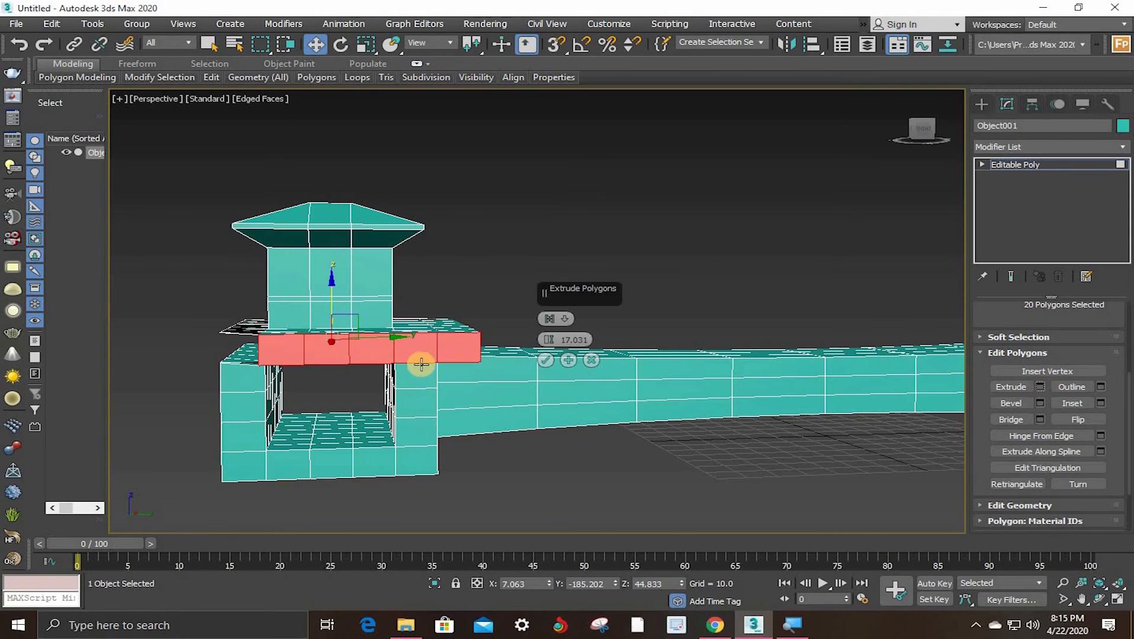
alt+middle_drag(472, 368, 530, 370)
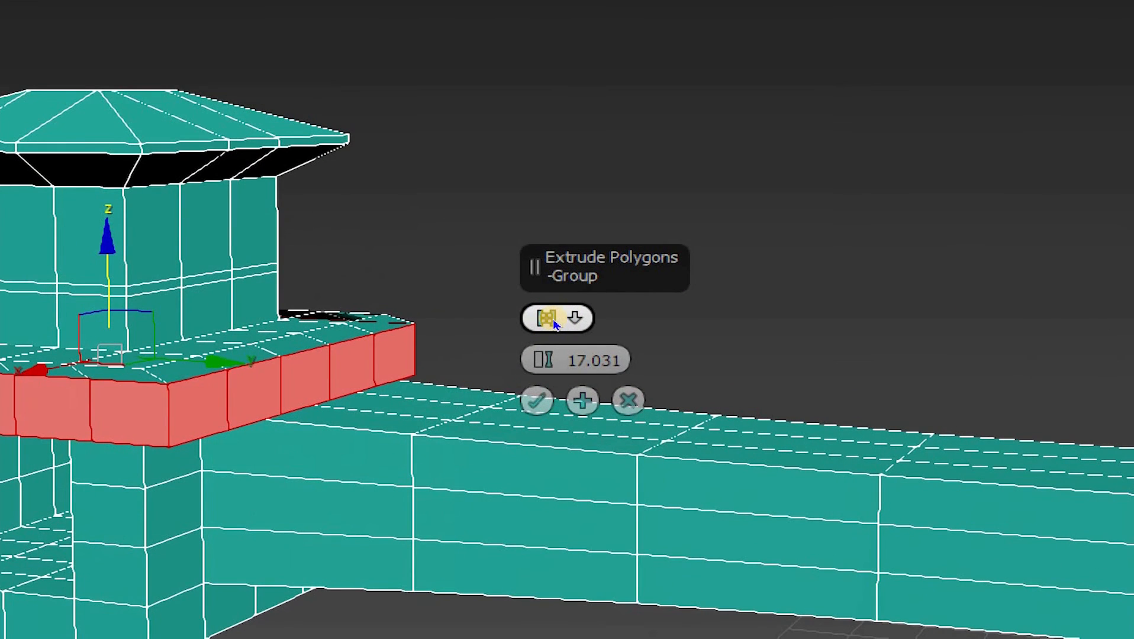
click(553, 321)
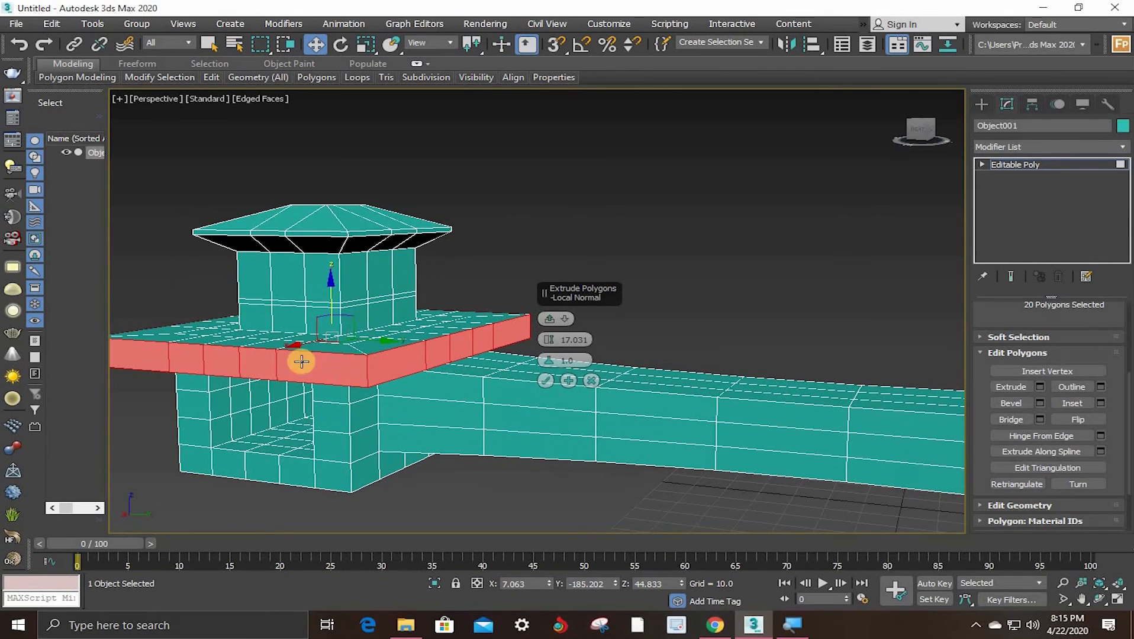
alt+middle_drag(369, 358, 466, 377)
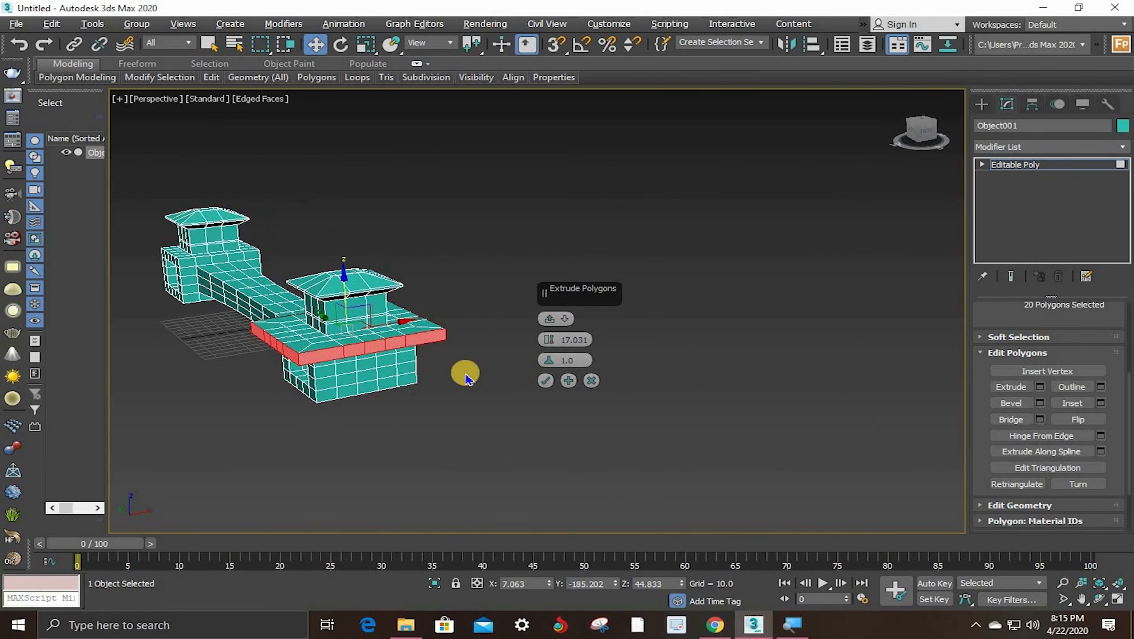
Step: Cycle through the extrusion types and extrude the first tower's polygon loop by 17.031 with the By Polygon type
click(549, 320)
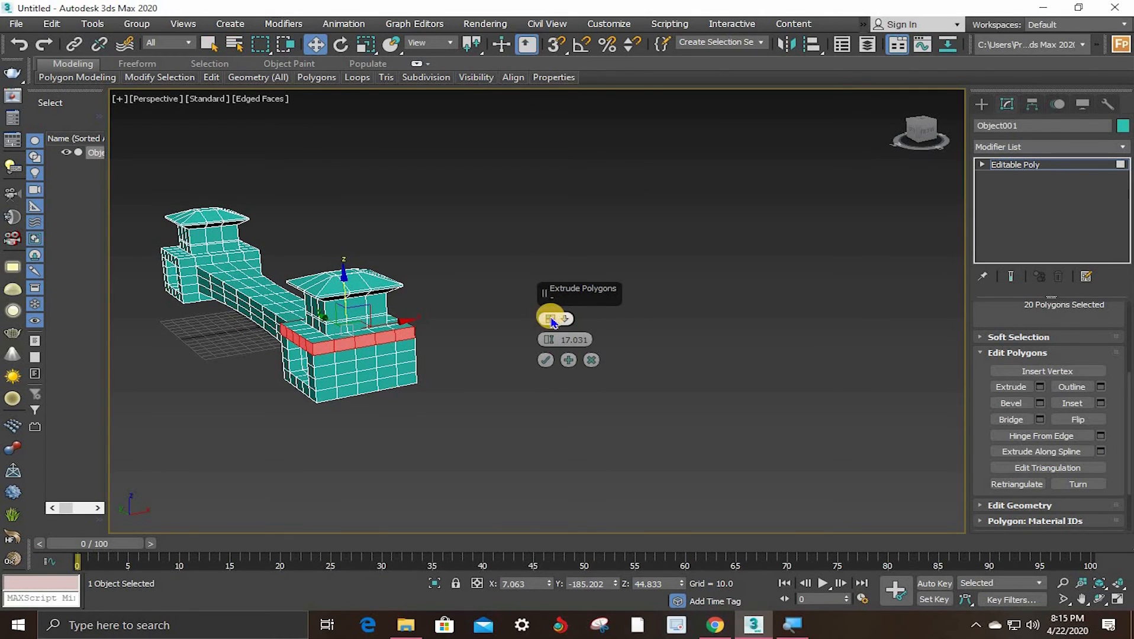
click(550, 320)
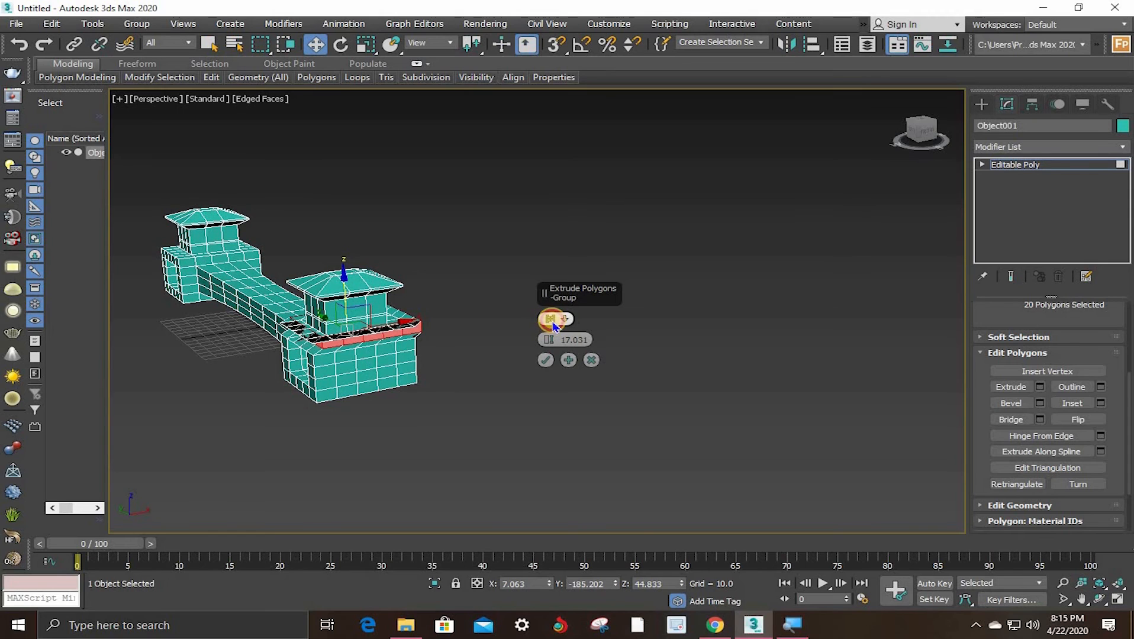
click(550, 320)
click(550, 320)
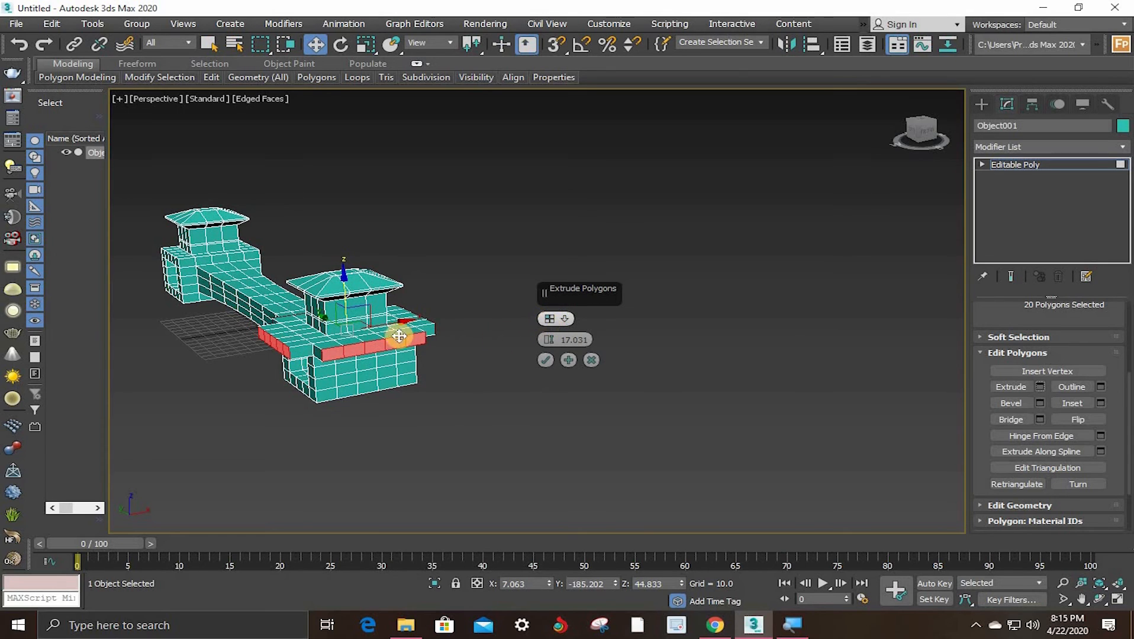
scroll(375, 349, up, 3)
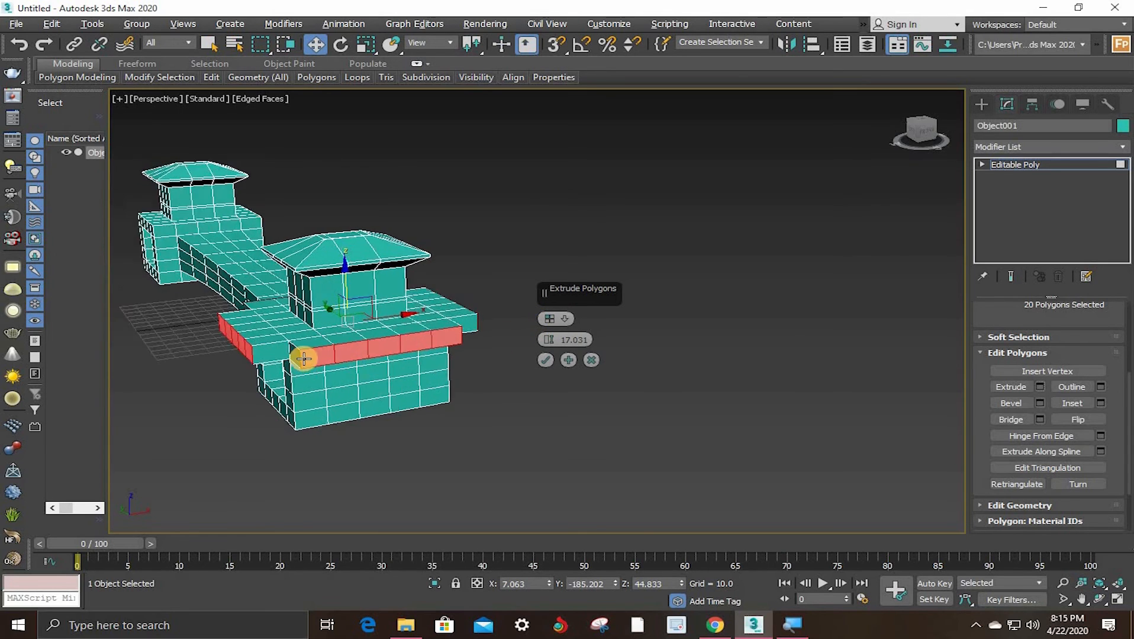
alt+middle_drag(304, 359, 512, 334)
scroll(276, 354, up, 3)
alt+middle_drag(276, 353, 469, 365)
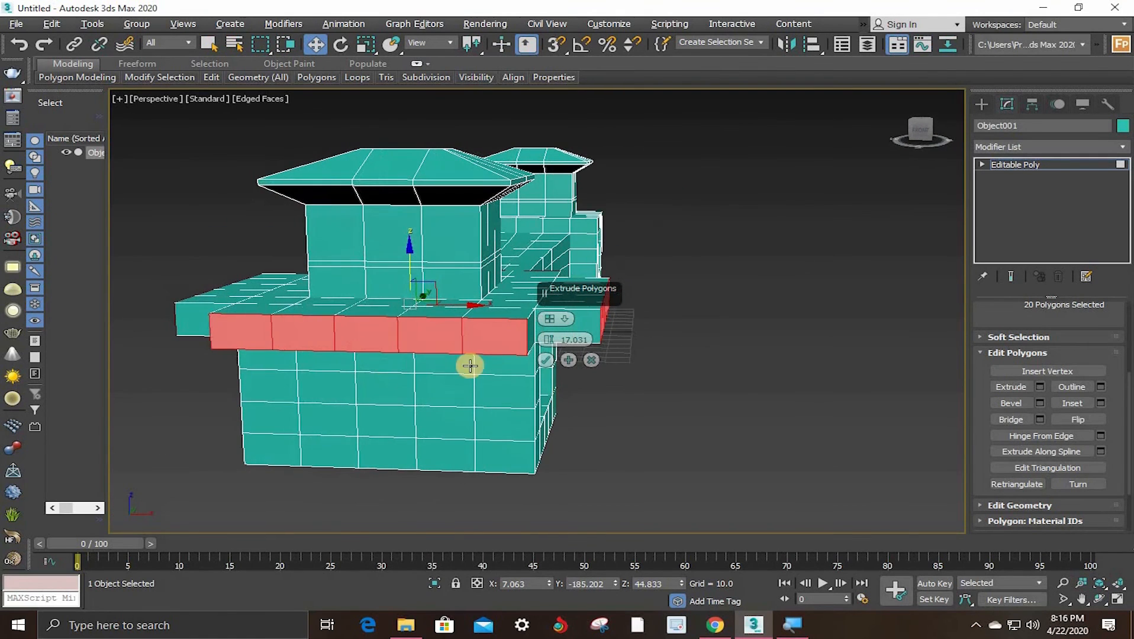
click(545, 360)
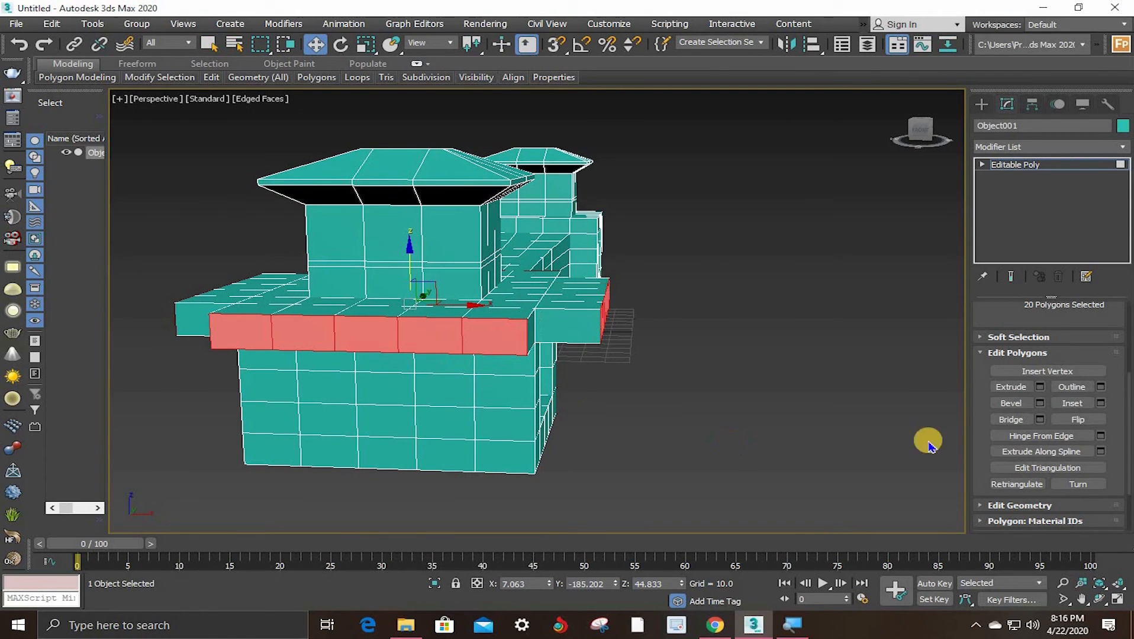
Step: Bevel the extruded polygons around the first tower by polygon, with a height of 20.787 and an outline of -1.07
click(1039, 403)
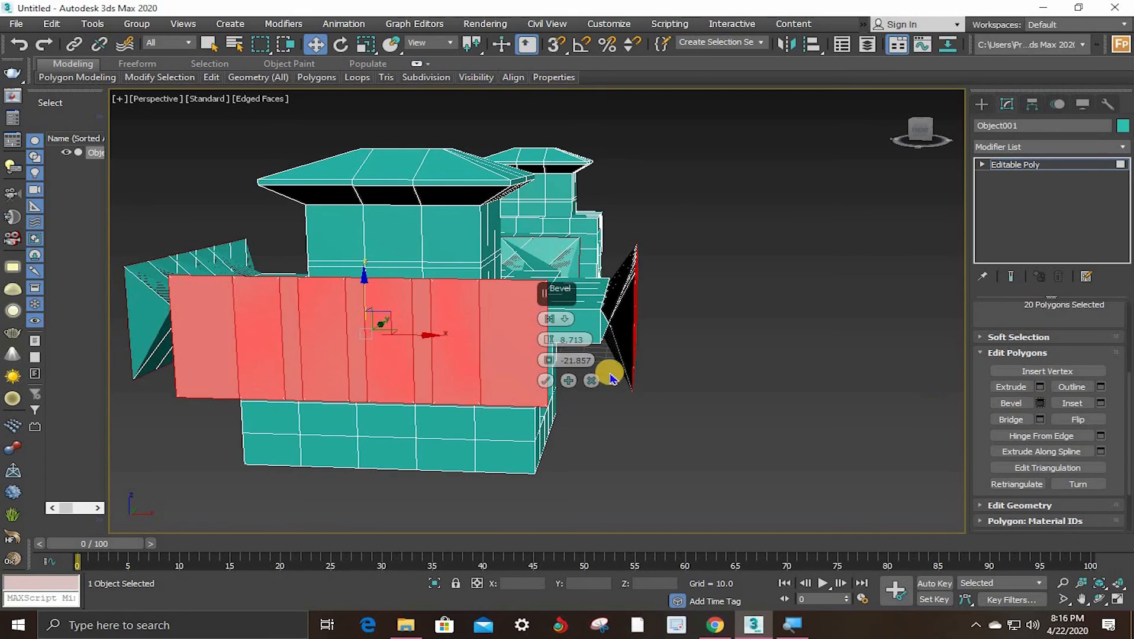
drag(548, 340, 550, 346)
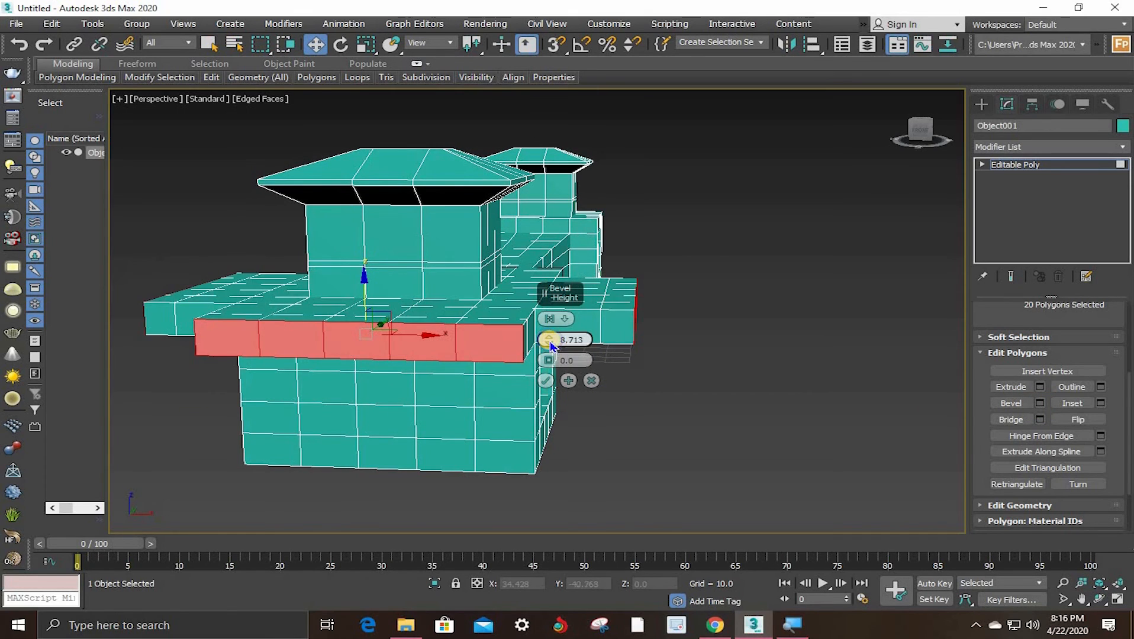
right_click(549, 341)
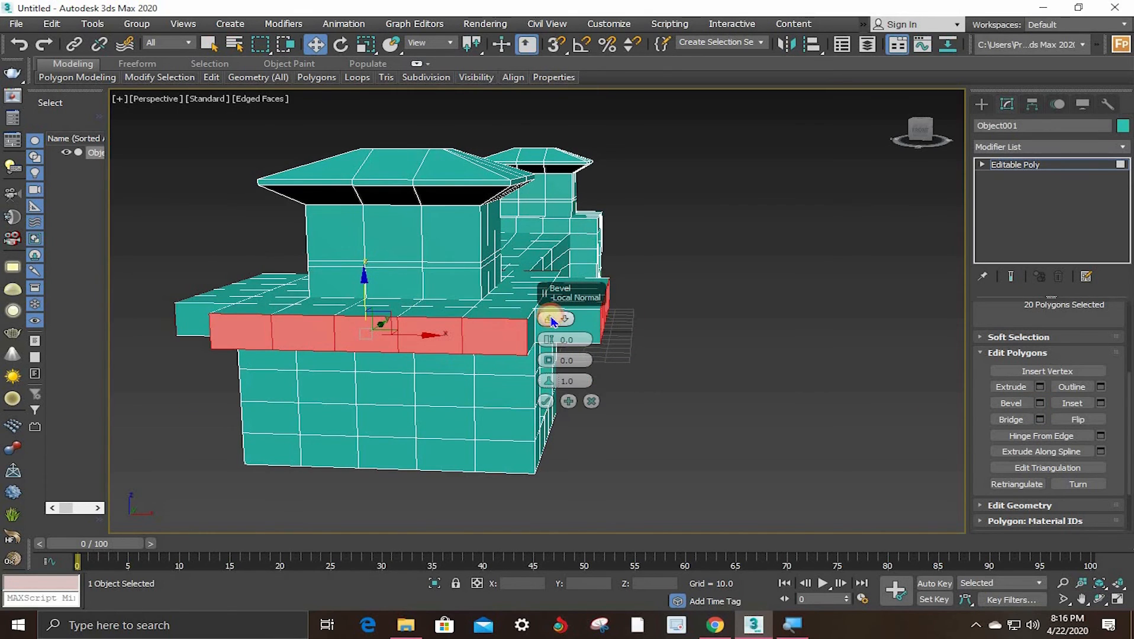
drag(549, 339, 546, 365)
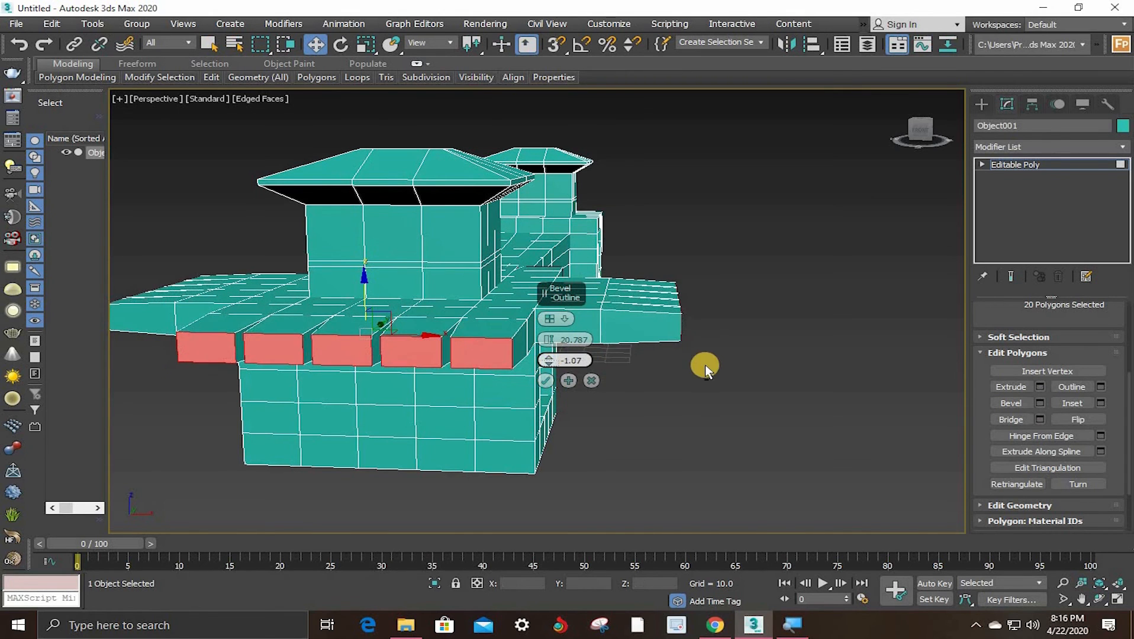
alt+middle_drag(585, 374, 547, 383)
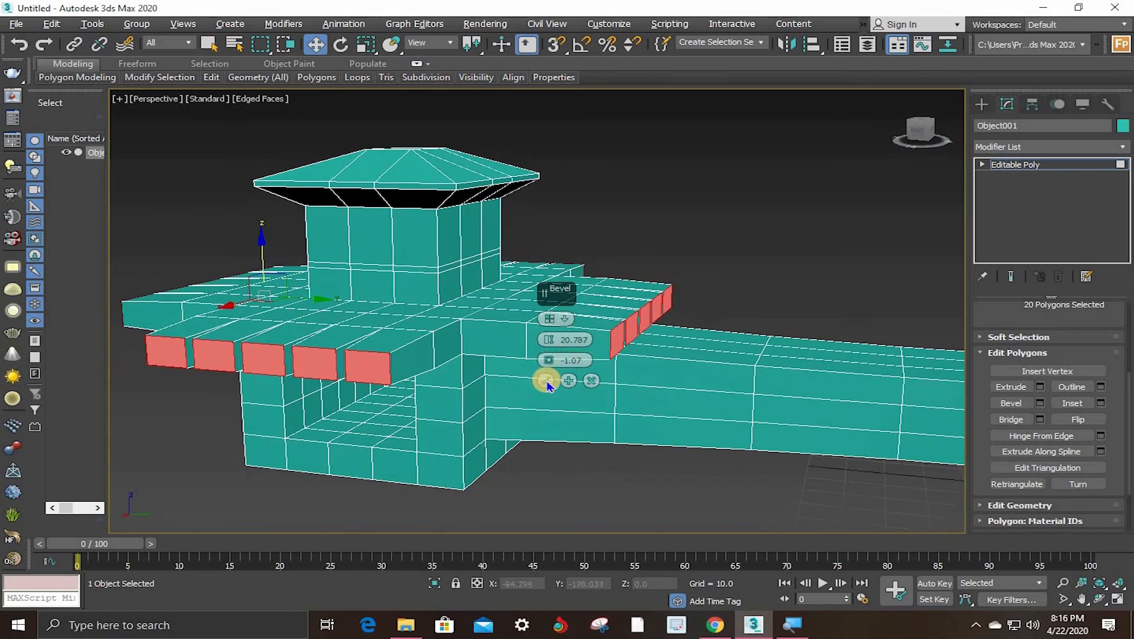
click(544, 380)
Step: Select the full polygon loop around the top row of the second tower's base
alt+middle_drag(620, 329, 723, 382)
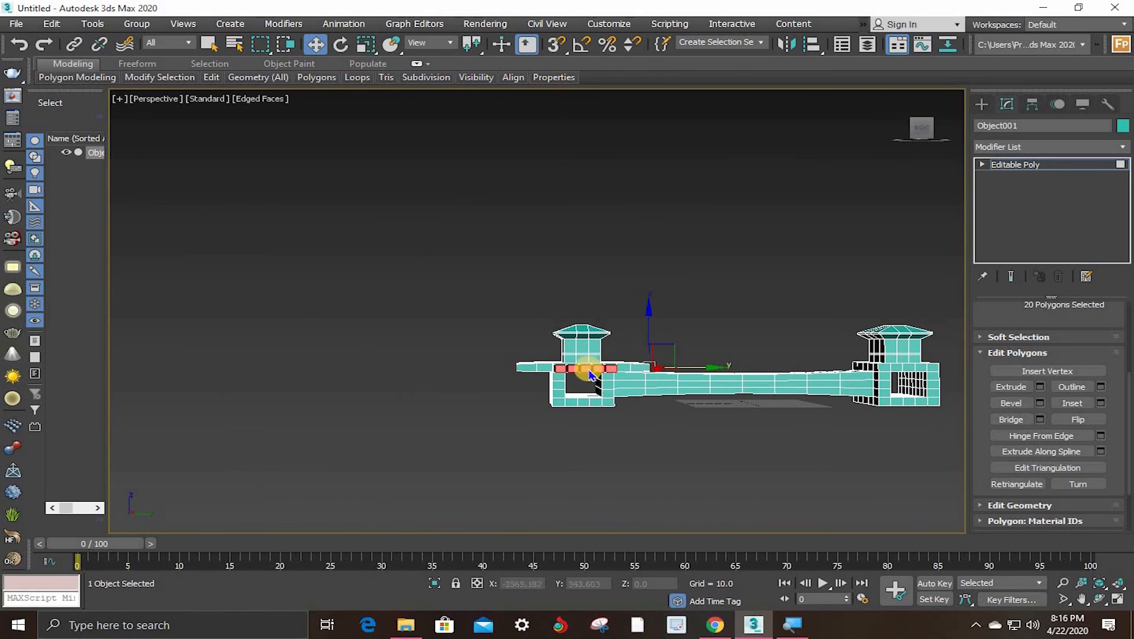
scroll(587, 378, up, 5)
middle_drag(587, 378, 563, 340)
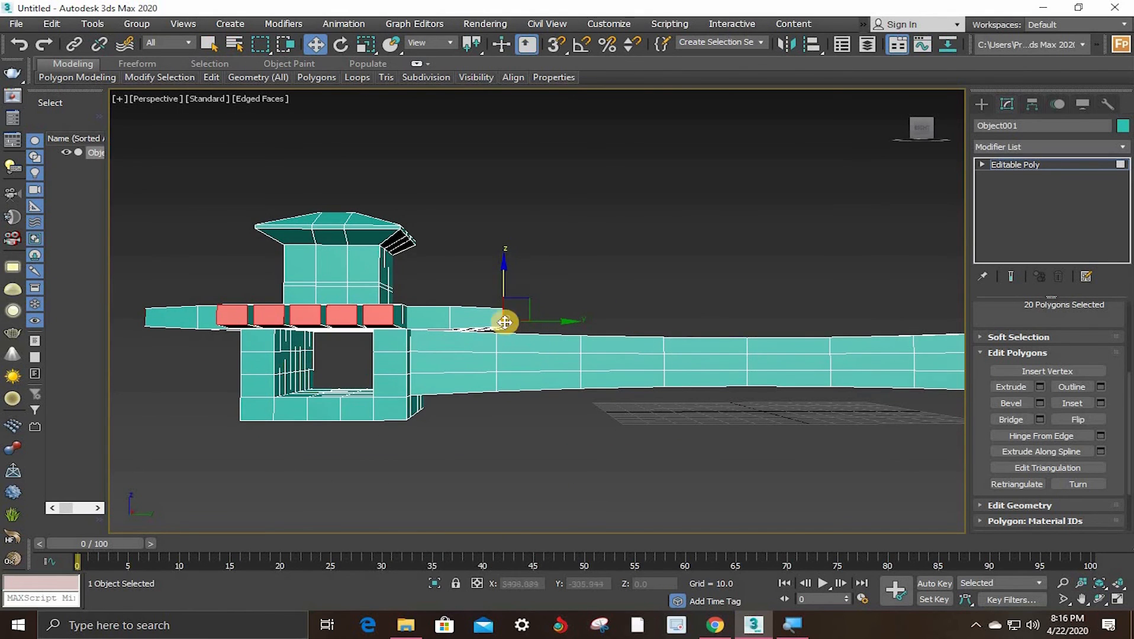
scroll(625, 303, down, 5)
middle_drag(739, 326, 684, 313)
scroll(601, 323, up, 4)
scroll(673, 303, down, 2)
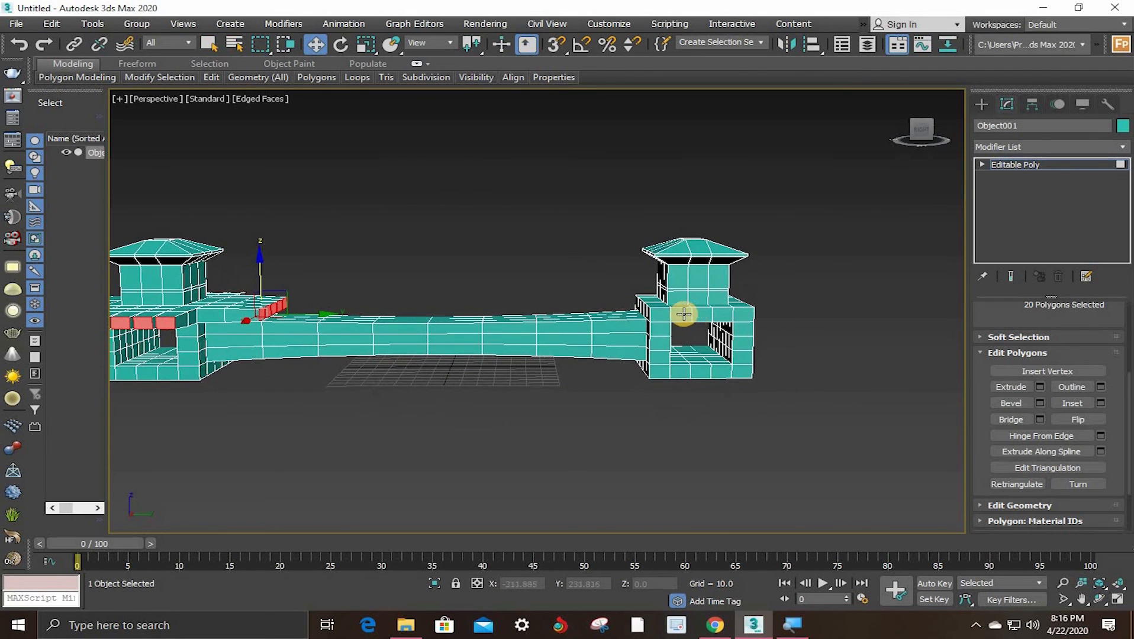
click(676, 314)
shift+click(728, 319)
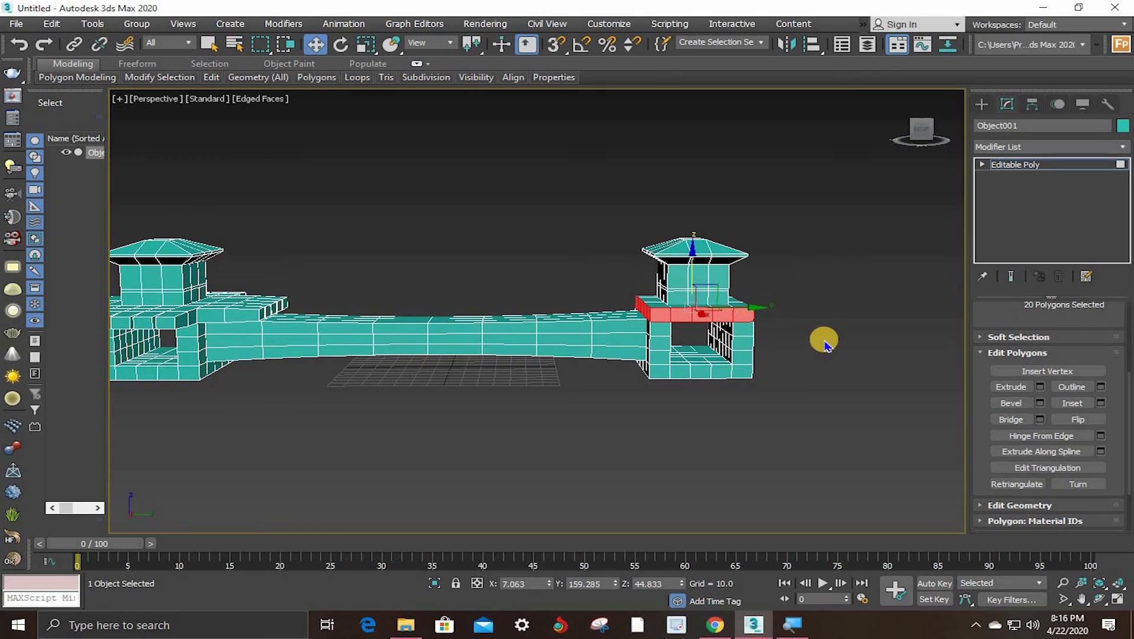
Step: Extrude the second tower's polygon loop by 17.031 and bevel it with height 20.787 and outline -1.07, both by polygon
click(1038, 388)
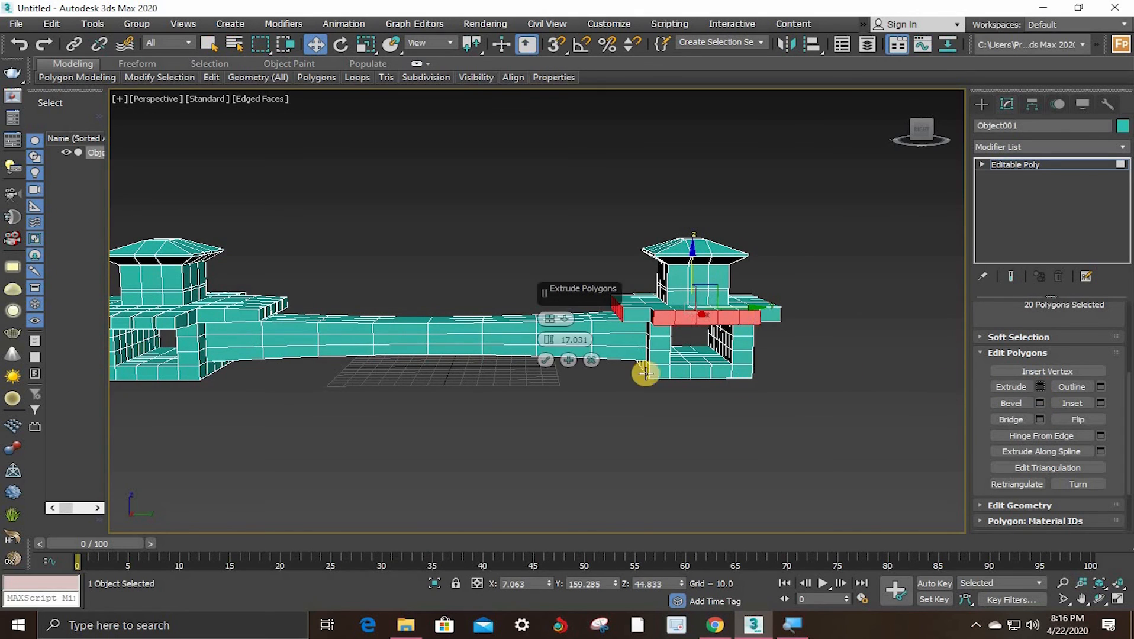
click(577, 359)
click(992, 390)
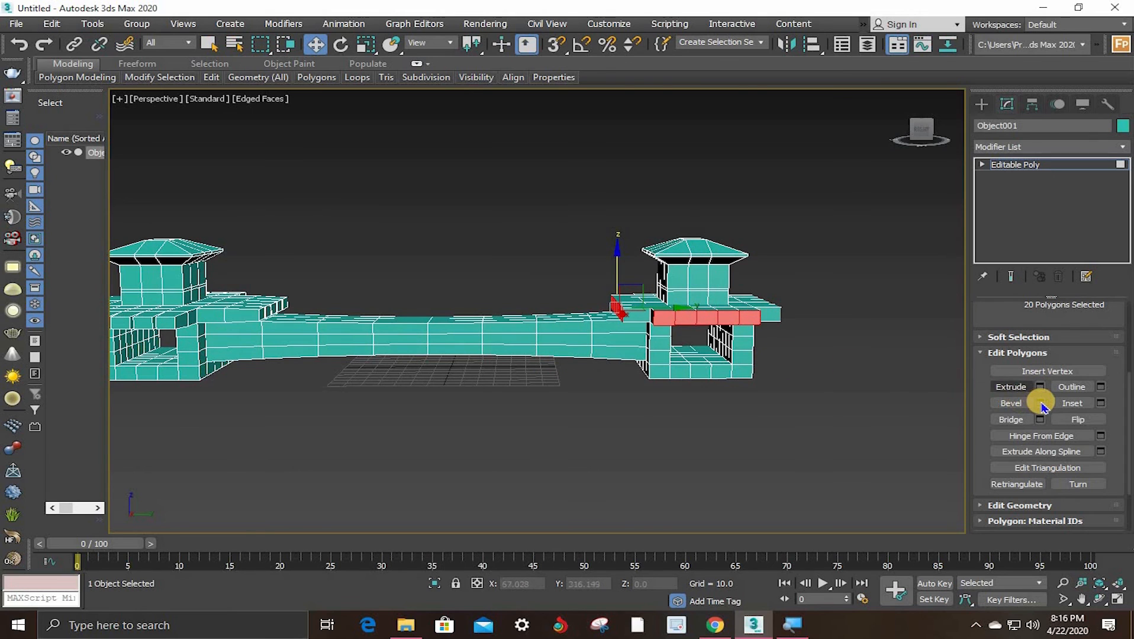
click(1040, 403)
click(544, 377)
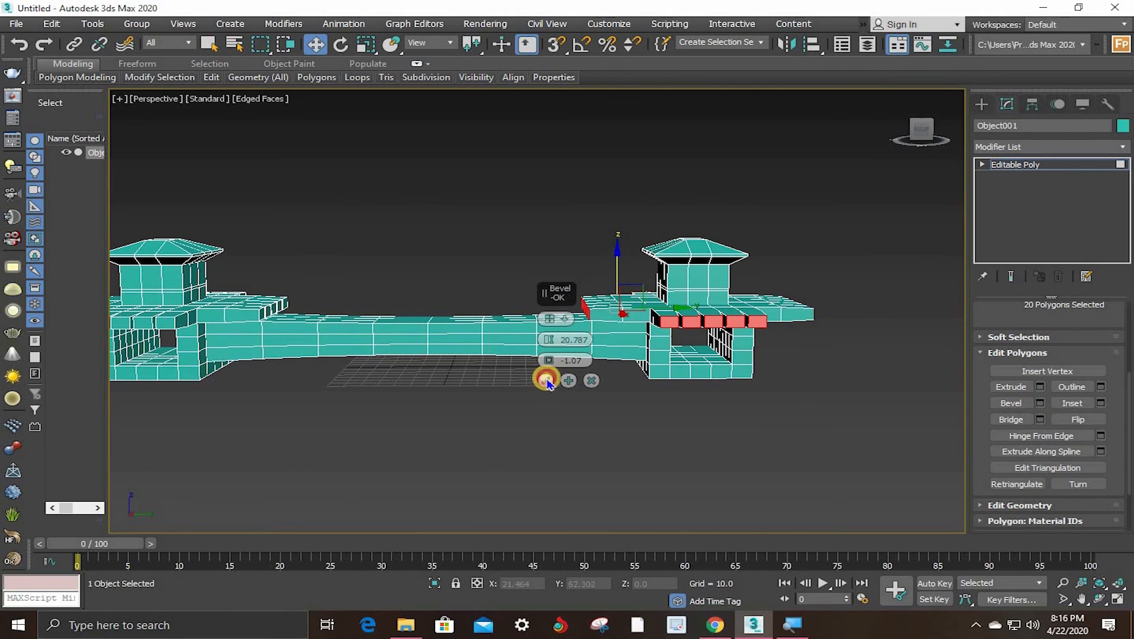
Step: Leave polygon editing for the whole-object level and examine the bevelled ledges on both towers
alt+middle_drag(585, 281, 604, 368)
scroll(560, 287, down, 3)
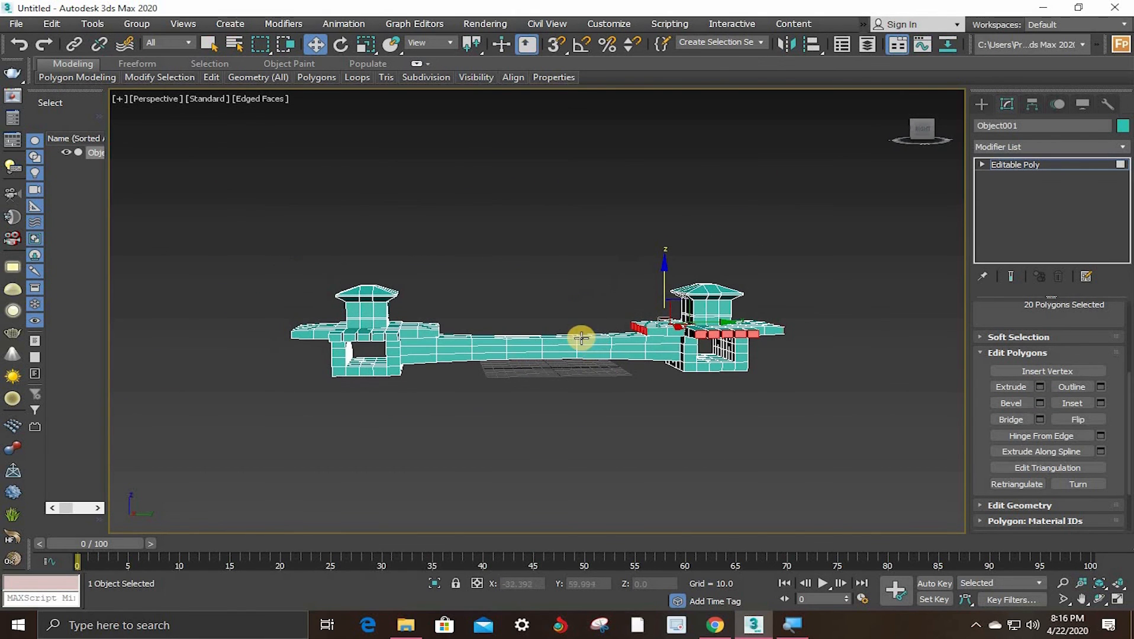
key(q)
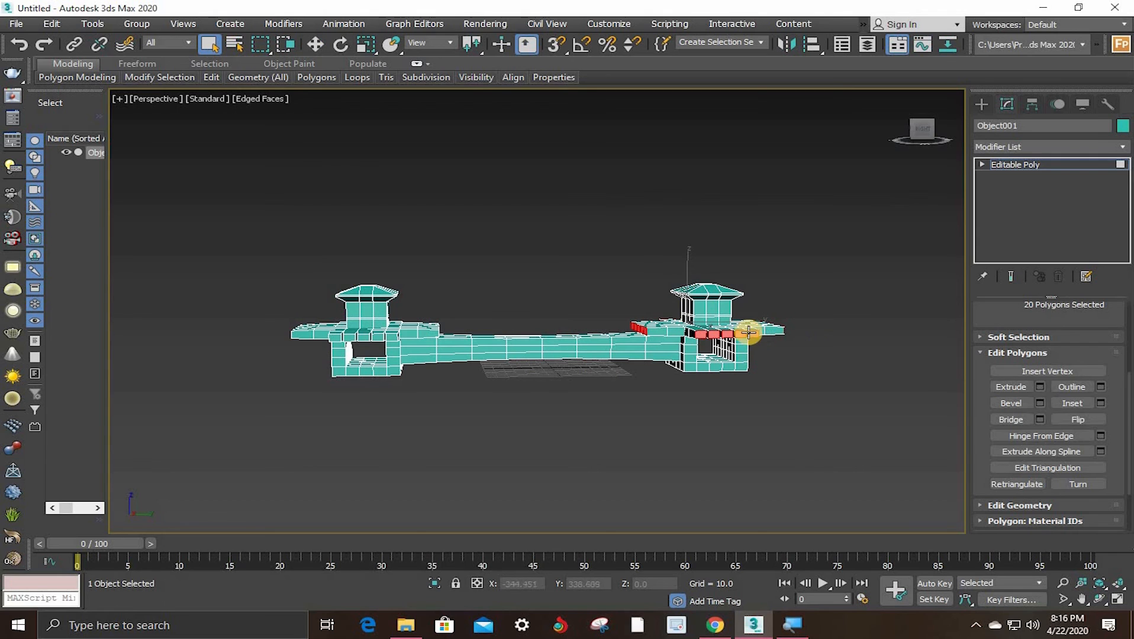
key(4)
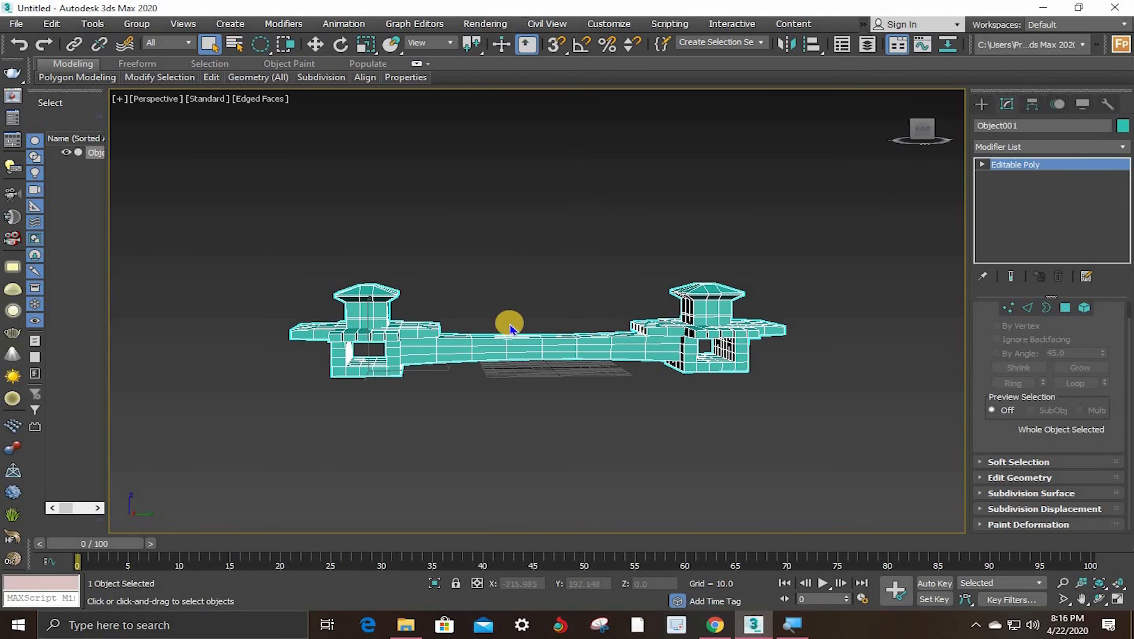
scroll(602, 367, up, 4)
alt+middle_drag(676, 373, 497, 358)
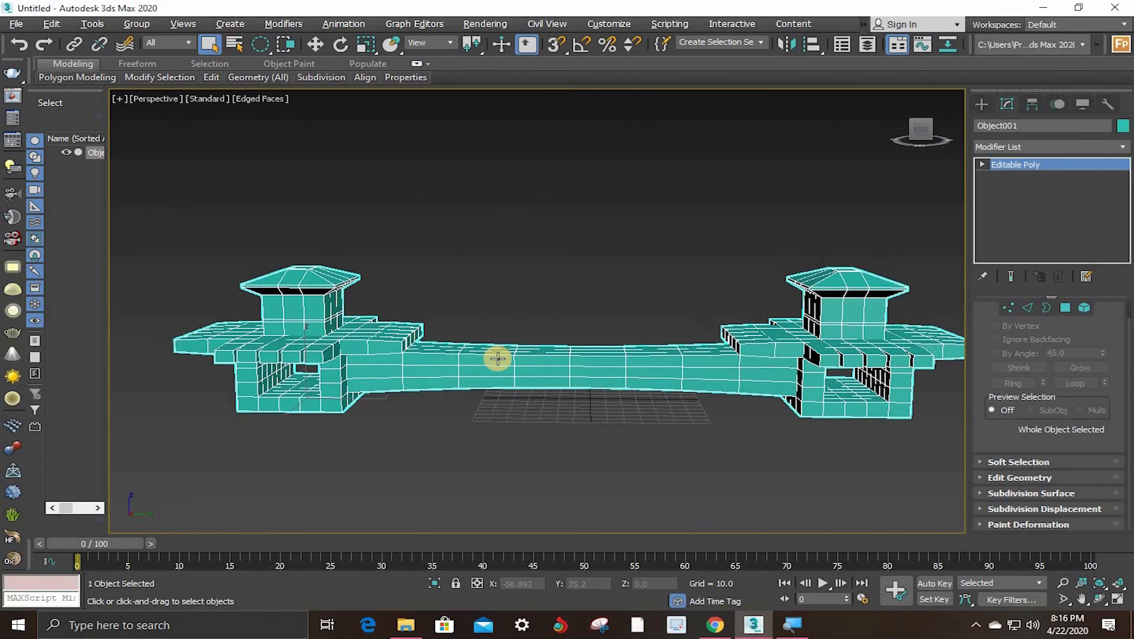
scroll(324, 370, up, 4)
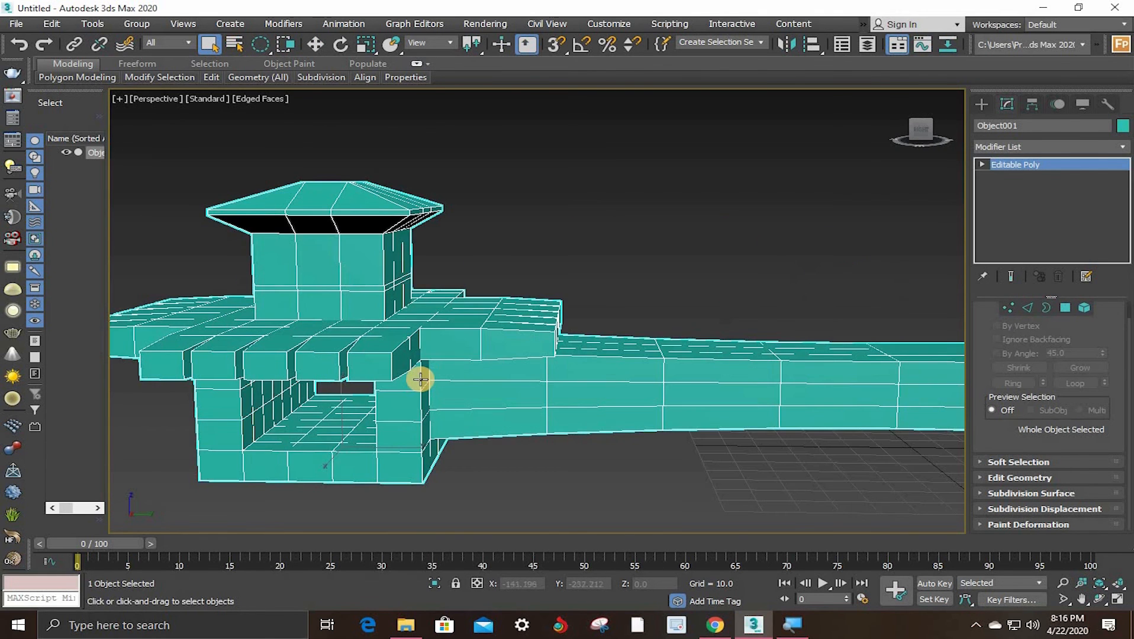
scroll(498, 361, down, 2)
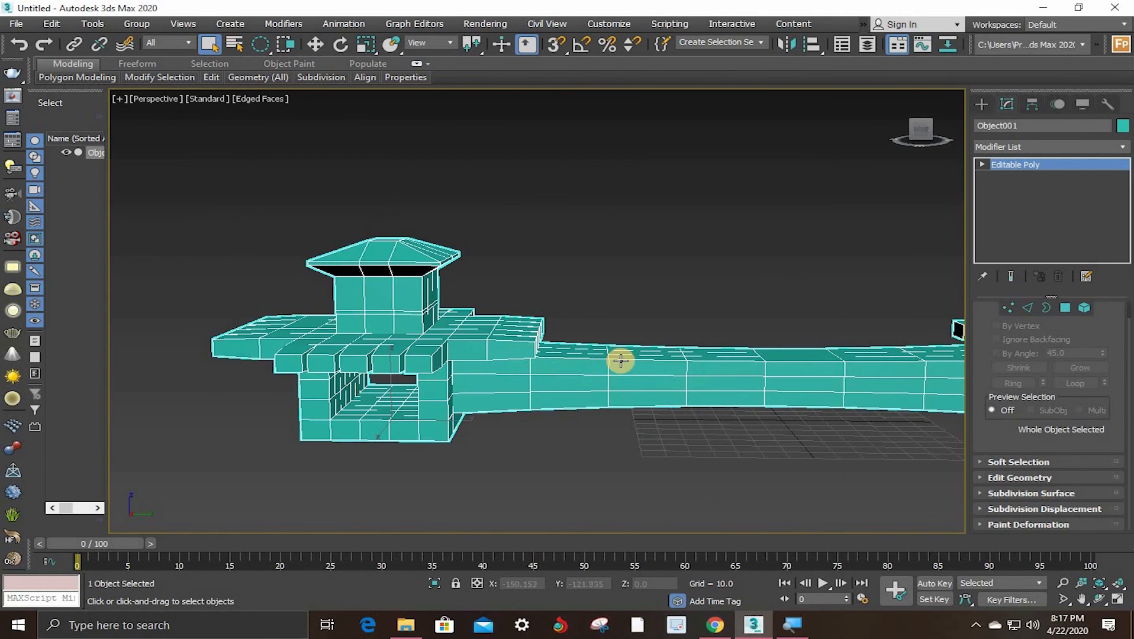
scroll(622, 358, down, 2)
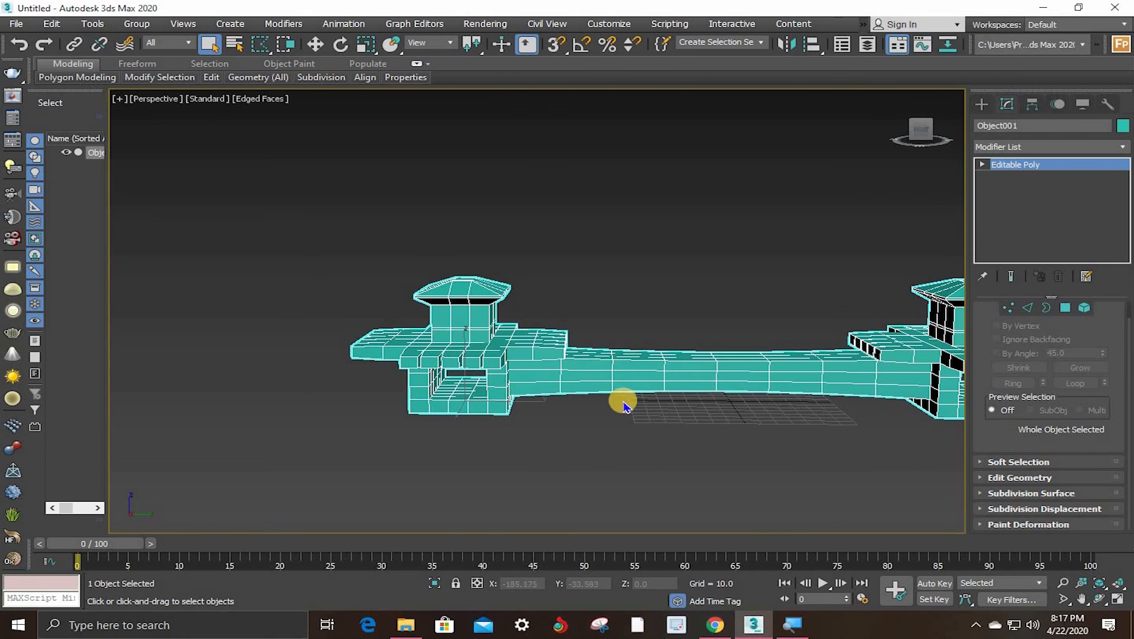
alt+middle_drag(623, 403, 610, 377)
Step: Toggle NURMS smoothing on and off for the whole model to compare, leaving it on
right_click(611, 383)
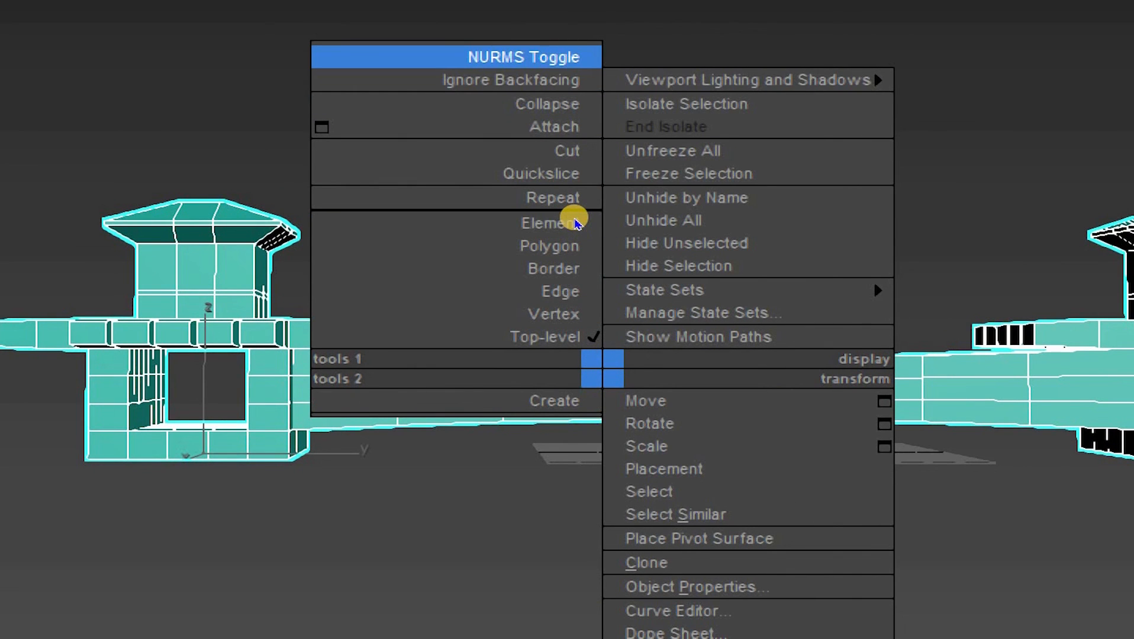
click(574, 223)
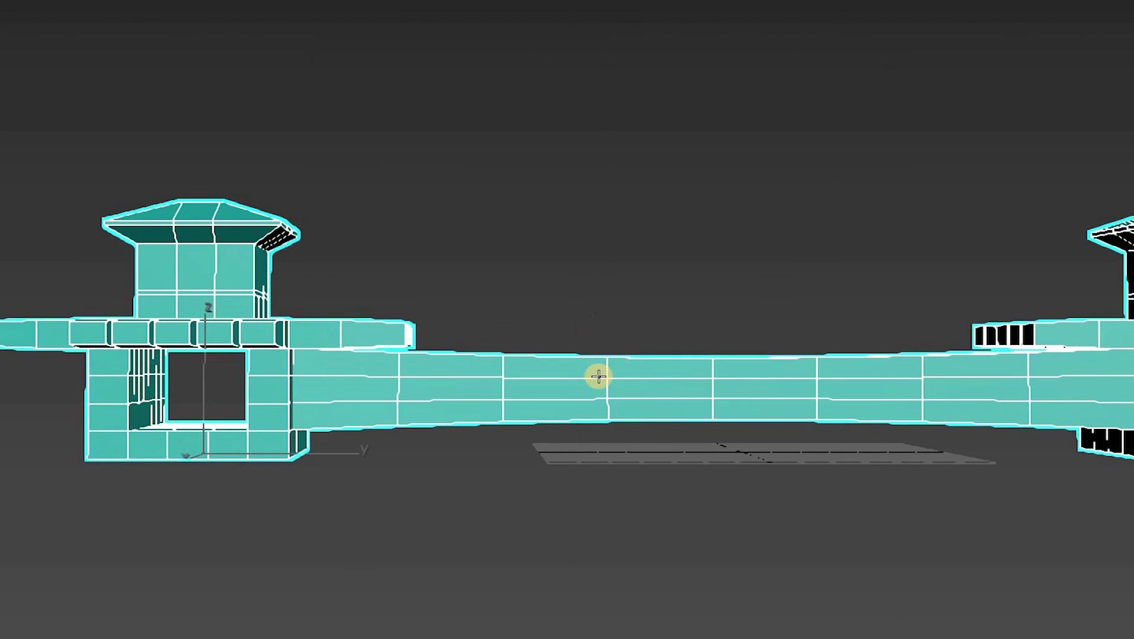
right_click(598, 380)
click(559, 221)
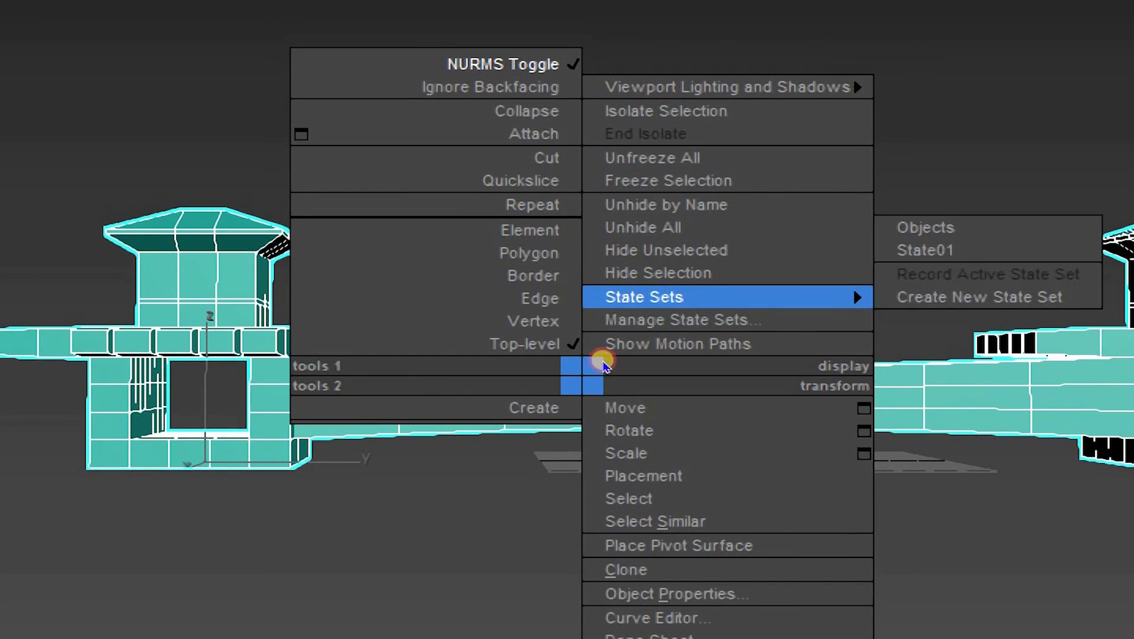
right_click(610, 398)
click(580, 241)
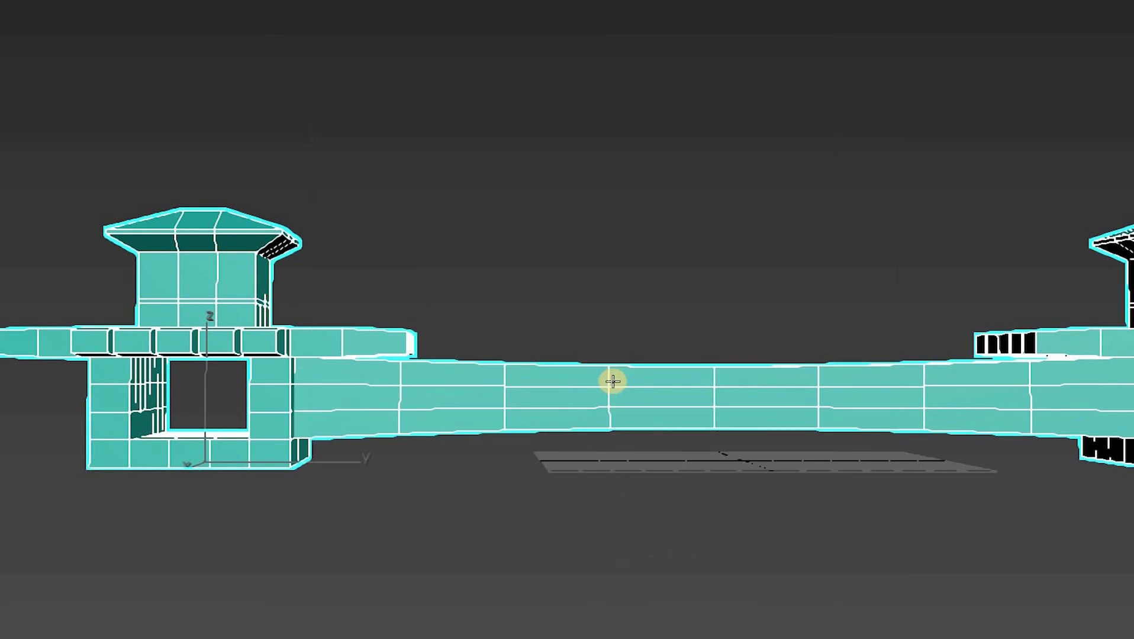
right_click(615, 366)
click(576, 224)
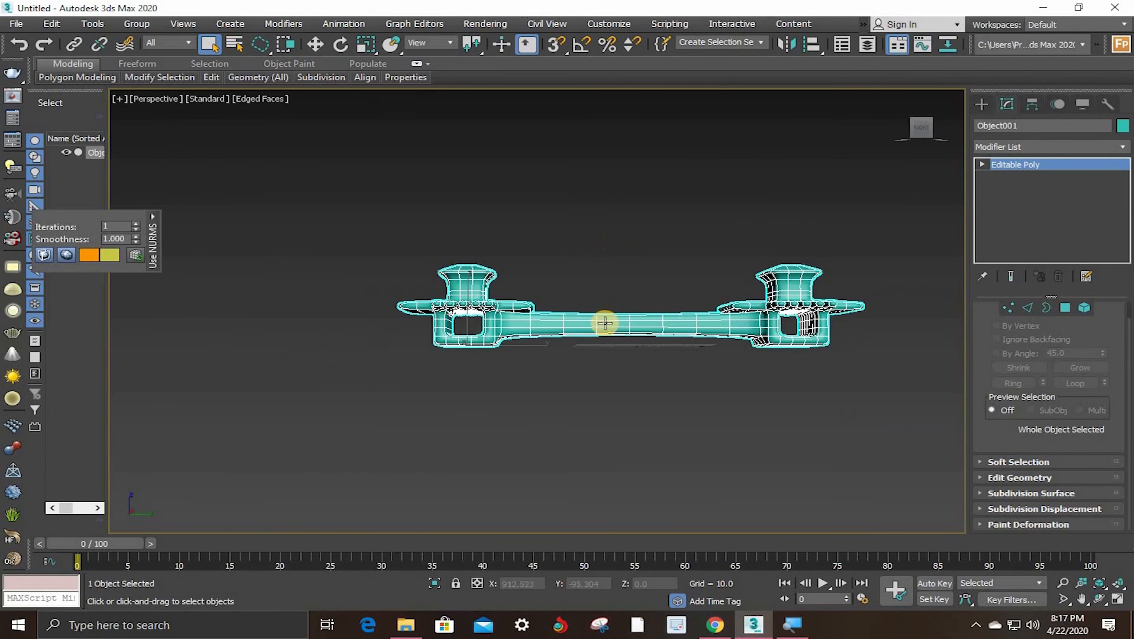
Step: Deselect the smoothed model and display it in Default Shading without edged faces
click(603, 372)
alt+middle_drag(602, 372, 503, 343)
scroll(442, 374, up, 4)
scroll(593, 344, down, 2)
scroll(535, 335, up, 2)
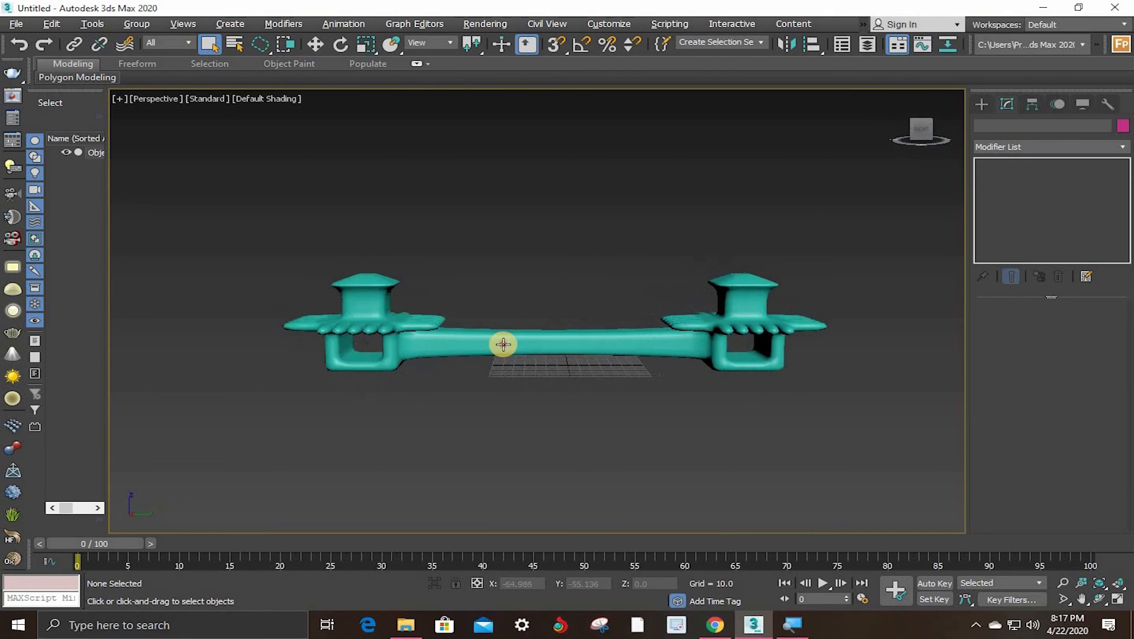
Step: Select the smoothed model again and examine its towers, ledges and connecting bridge from several sides
click(503, 344)
scroll(503, 344, up, 3)
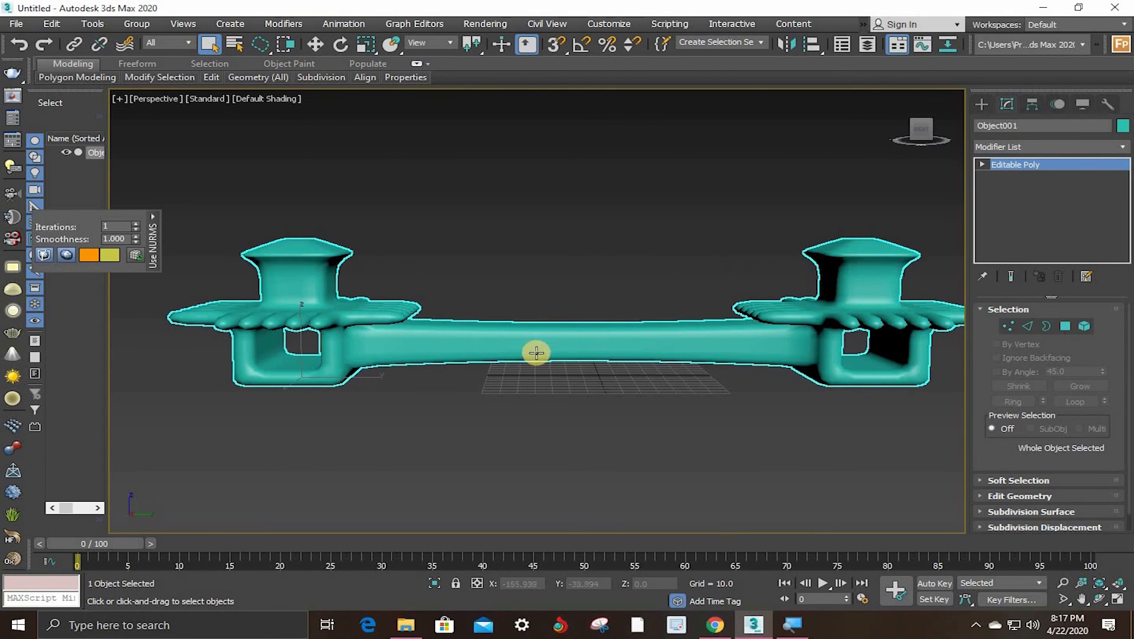
scroll(536, 353, down, 2)
alt+middle_drag(556, 320, 424, 369)
scroll(439, 344, up, 3)
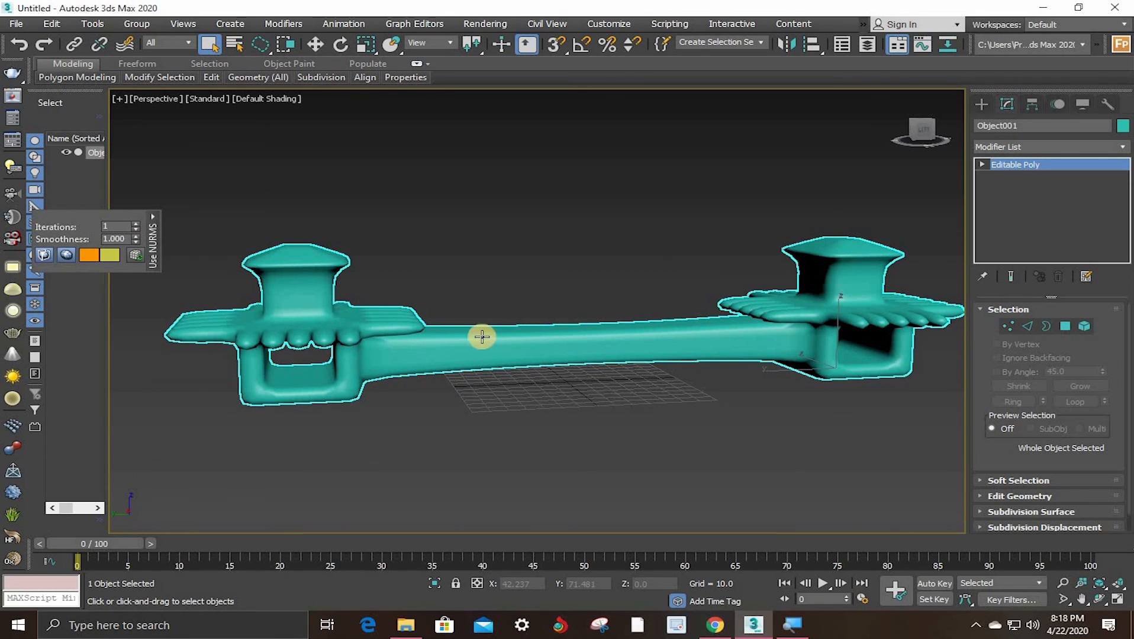
alt+middle_drag(480, 370, 540, 387)
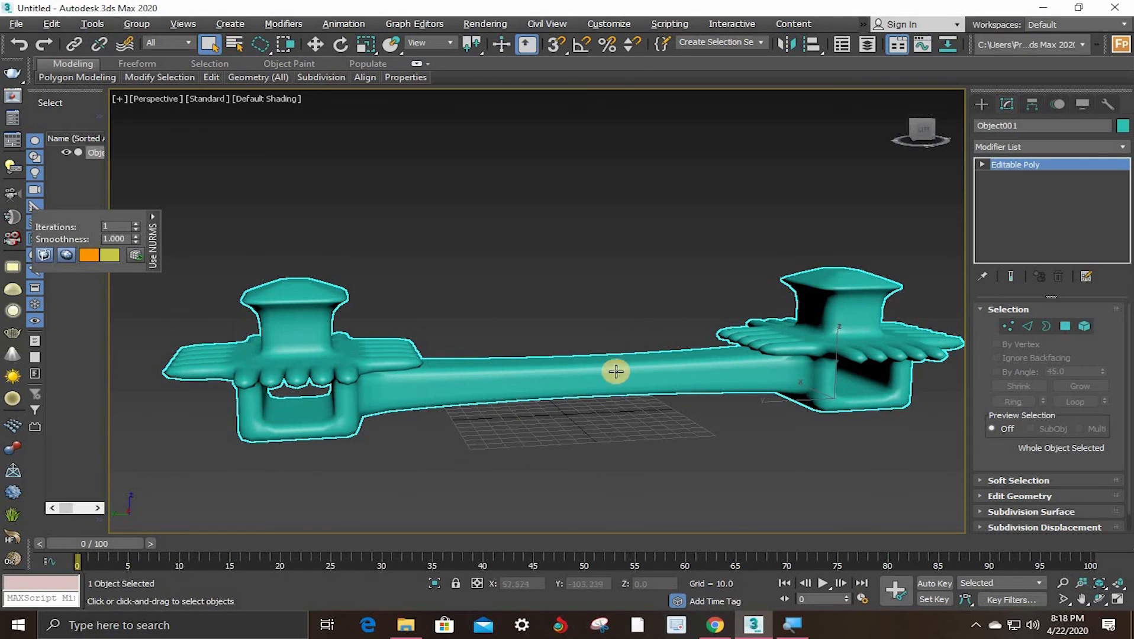
alt+middle_drag(616, 371, 650, 383)
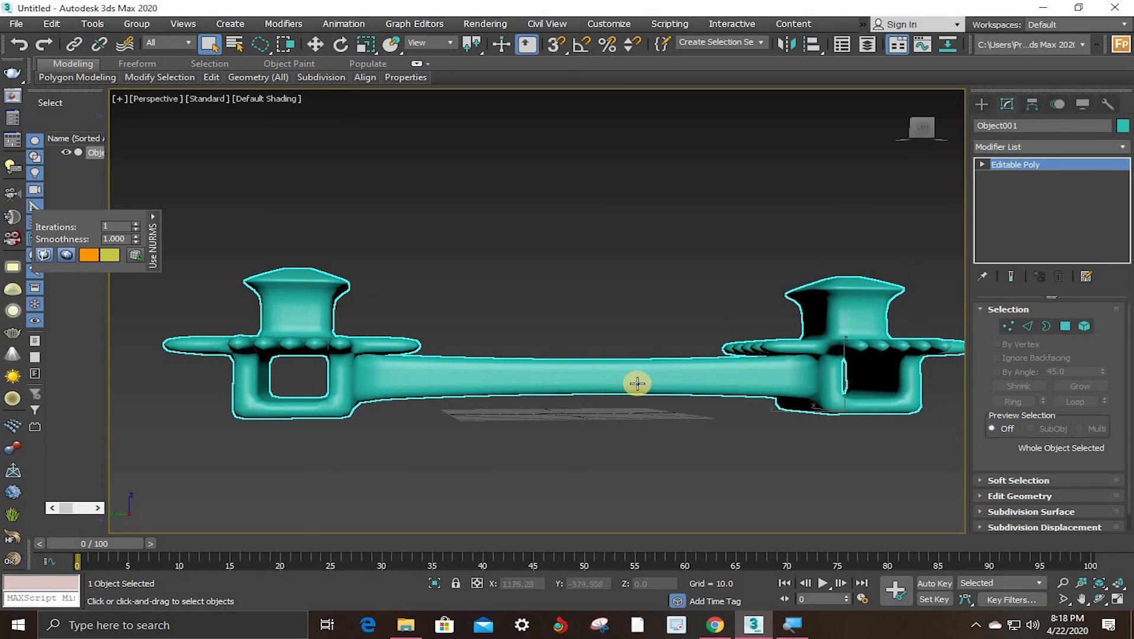